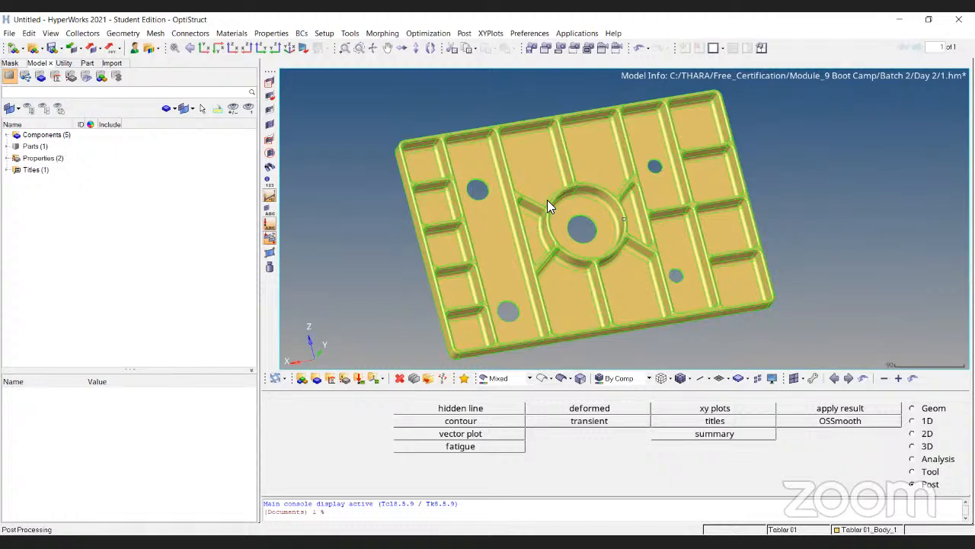
Step: Examine the ribbed plate's ribs, central ring and outer walls from several angles
{"action": "left_click_drag", "start_coordinate": [681, 231], "coordinate": [582, 199], "text": "ctrl"}
{"action": "scroll", "coordinate": [667, 192], "scroll_direction": "up", "scroll_amount": 5, "text": "ctrl"}
{"action": "left_click_drag", "start_coordinate": [667, 192], "coordinate": [632, 197], "text": "ctrl"}
{"action": "scroll", "coordinate": [636, 197], "scroll_direction": "up", "scroll_amount": 5, "text": "ctrl"}
{"action": "right_click_drag", "start_coordinate": [648, 198], "coordinate": [620, 233], "text": "ctrl"}
{"action": "scroll", "coordinate": [617, 232], "scroll_direction": "down", "scroll_amount": 3, "text": "ctrl"}
{"action": "scroll", "coordinate": [617, 221], "scroll_direction": "down", "scroll_amount": 6, "text": "ctrl"}
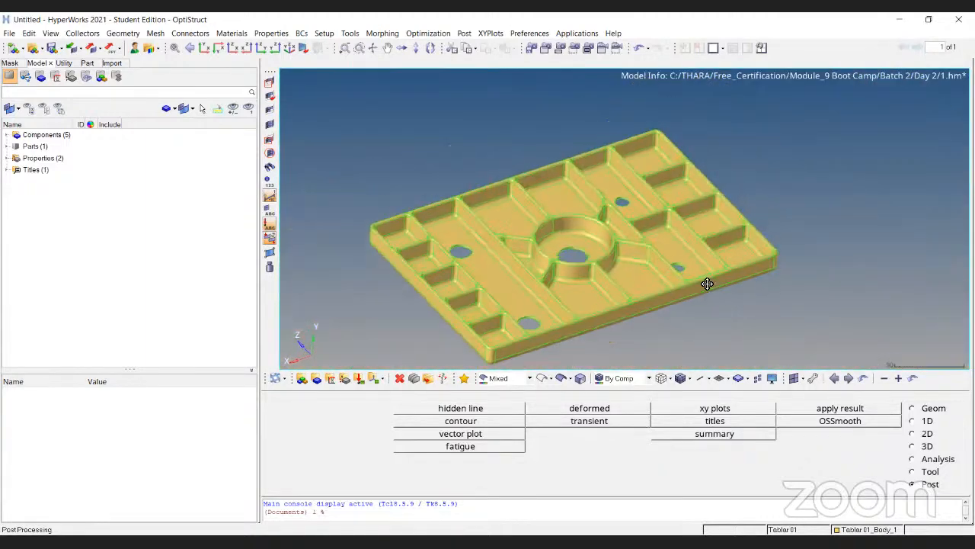
{"action": "left_click_drag", "start_coordinate": [534, 304], "coordinate": [416, 207], "text": "ctrl"}
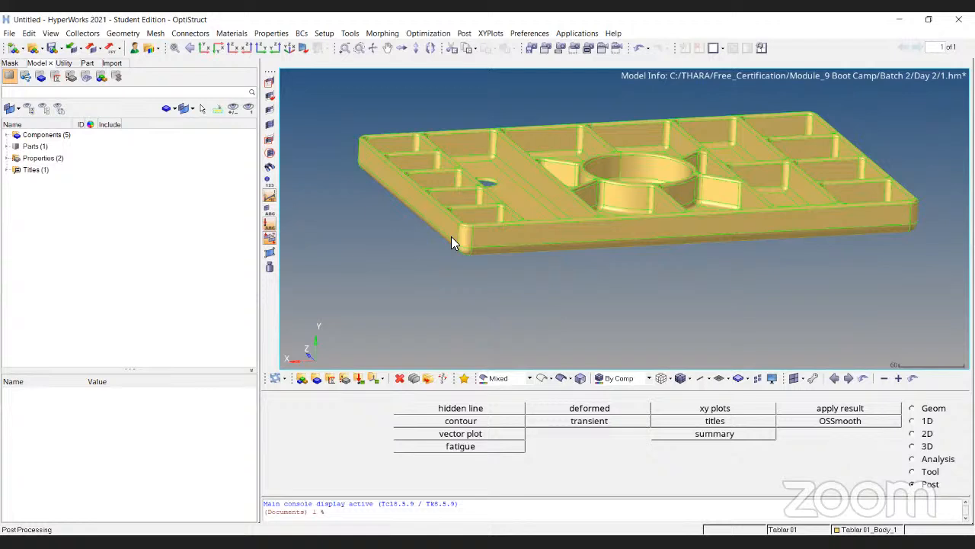
Step: Measure the length of the short edge line on the hole's wall to check the plate's base thickness
{"action": "scroll", "coordinate": [505, 247], "scroll_direction": "up", "scroll_amount": 6}
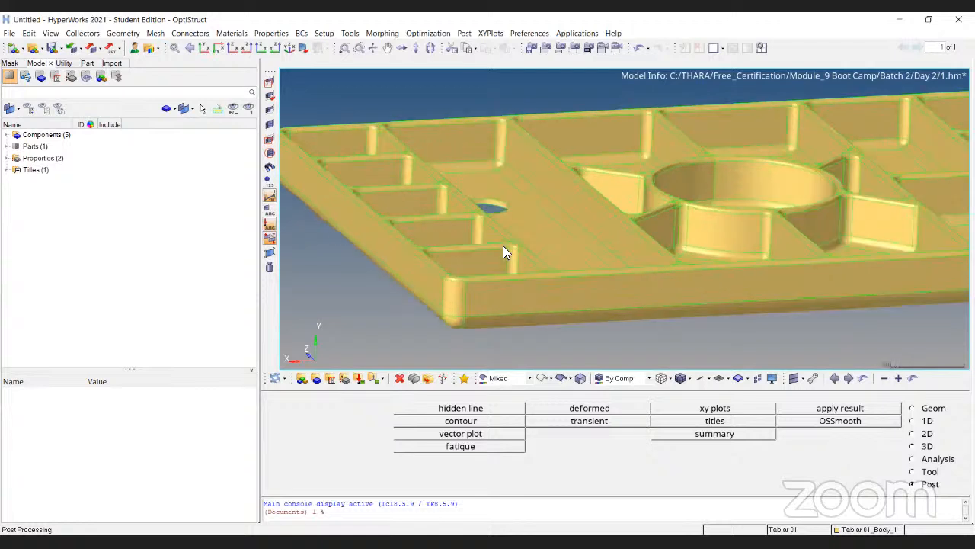
{"action": "scroll", "coordinate": [541, 243], "scroll_direction": "down", "scroll_amount": 5}
{"action": "left_click_drag", "start_coordinate": [726, 252], "coordinate": [622, 219], "text": "ctrl"}
{"action": "scroll", "coordinate": [564, 211], "scroll_direction": "up", "scroll_amount": 5}
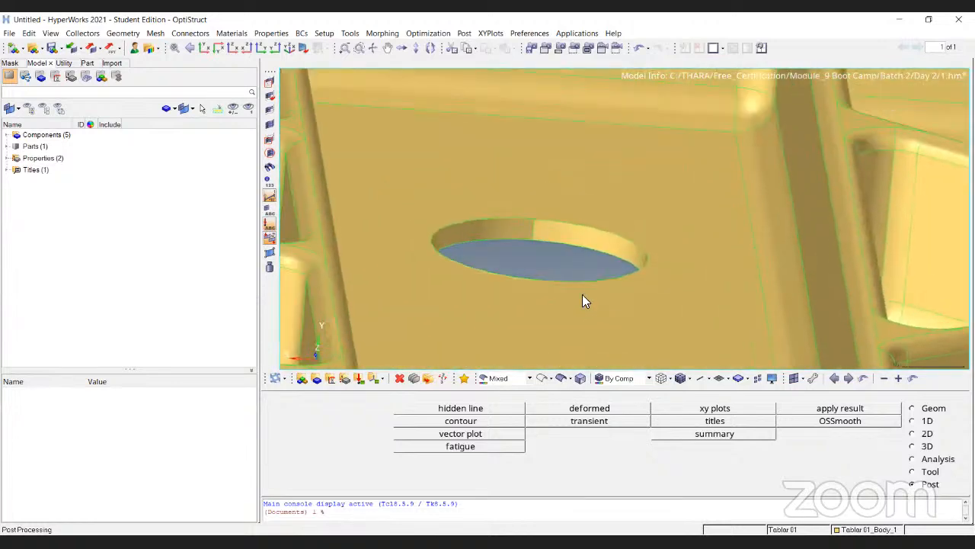
{"action": "left_click", "coordinate": [912, 409]}
{"action": "left_click", "coordinate": [460, 433]}
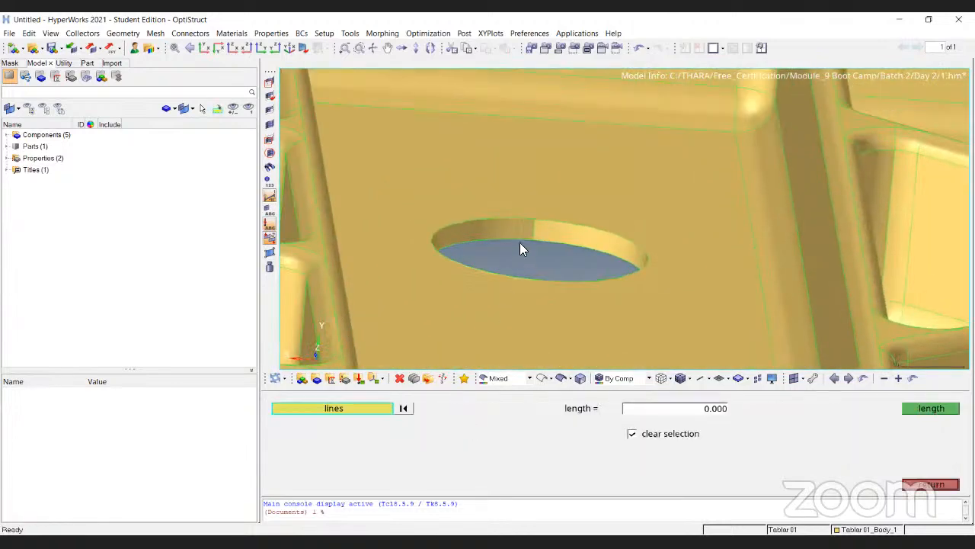
{"action": "left_click", "coordinate": [533, 231]}
{"action": "left_click", "coordinate": [942, 411]}
{"action": "scroll", "coordinate": [532, 191], "scroll_direction": "down", "scroll_amount": 8}
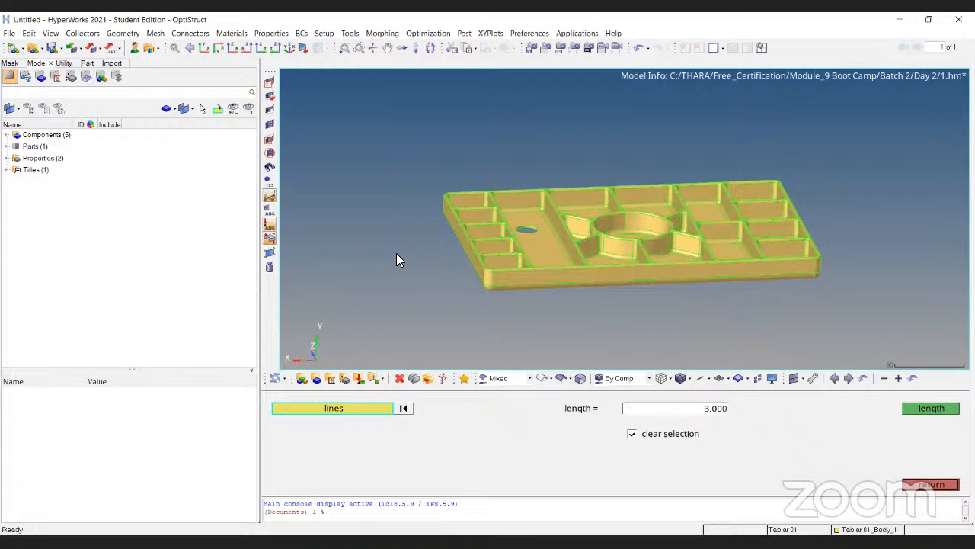
{"action": "key", "text": "Escape"}
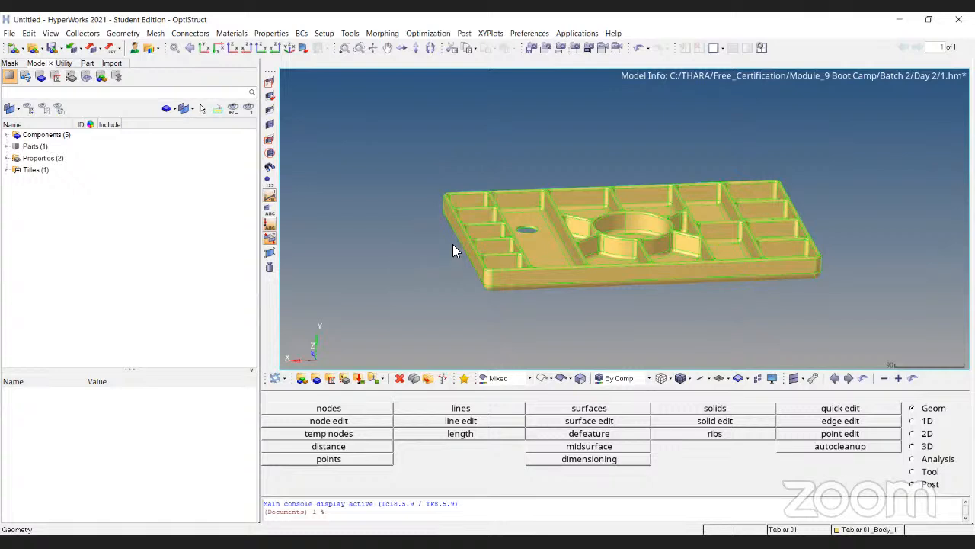
Step: Examine the plate's rib side, flat underside and thin side profiles using isometric and standard axis views
{"action": "left_click_drag", "start_coordinate": [452, 243], "coordinate": [608, 238], "text": "ctrl"}
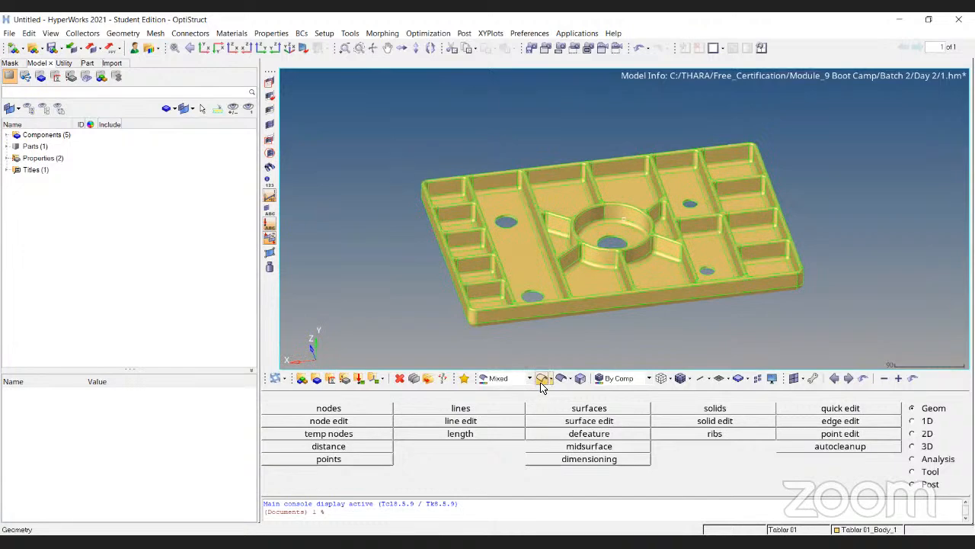
{"action": "left_click_drag", "start_coordinate": [667, 206], "coordinate": [426, 92], "text": "ctrl"}
{"action": "left_click", "coordinate": [289, 49]}
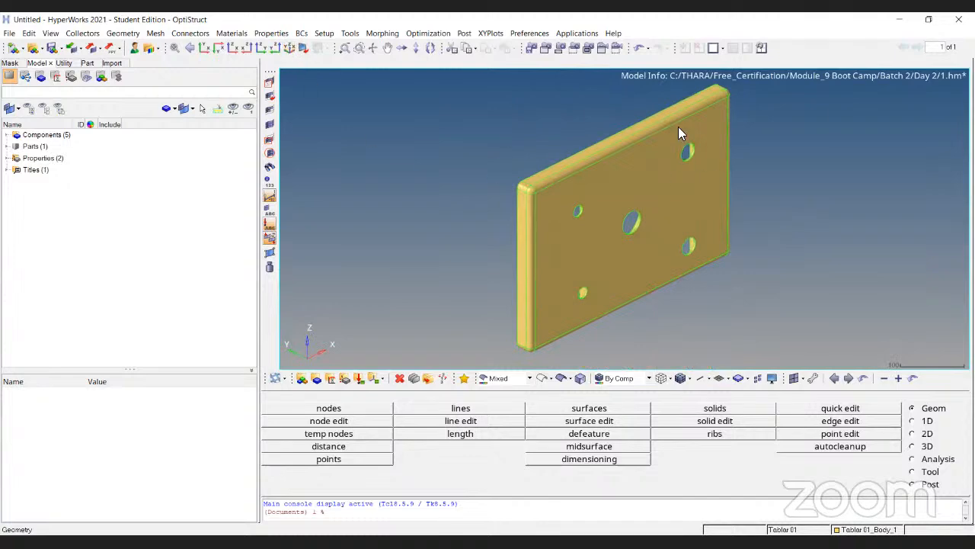
{"action": "left_click_drag", "start_coordinate": [678, 134], "coordinate": [670, 229], "text": "ctrl"}
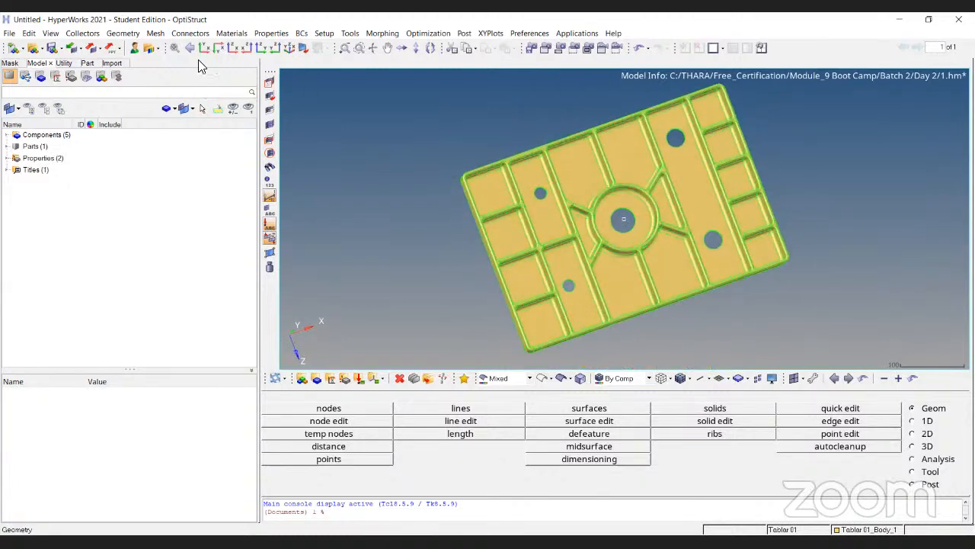
{"action": "left_click", "coordinate": [205, 47]}
{"action": "left_click", "coordinate": [233, 50]}
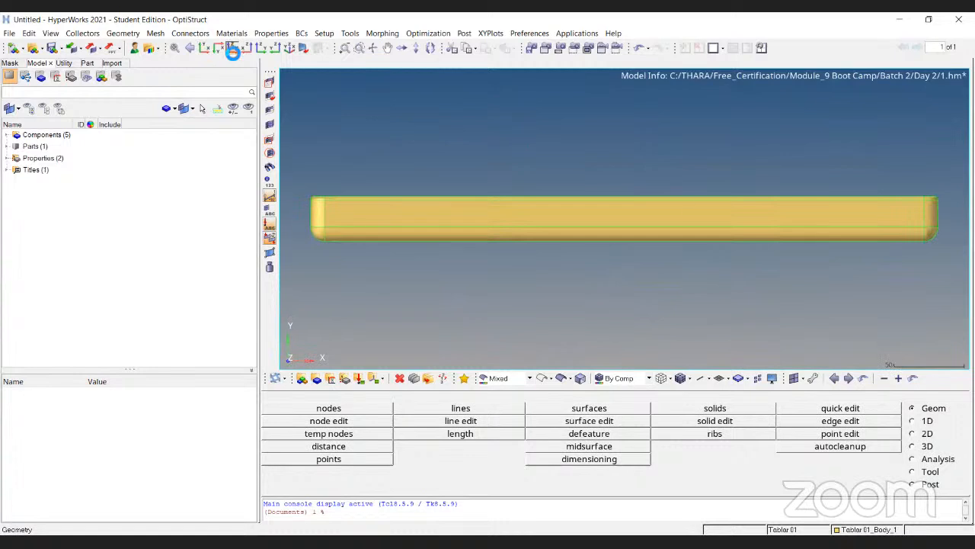
{"action": "left_click", "coordinate": [260, 48]}
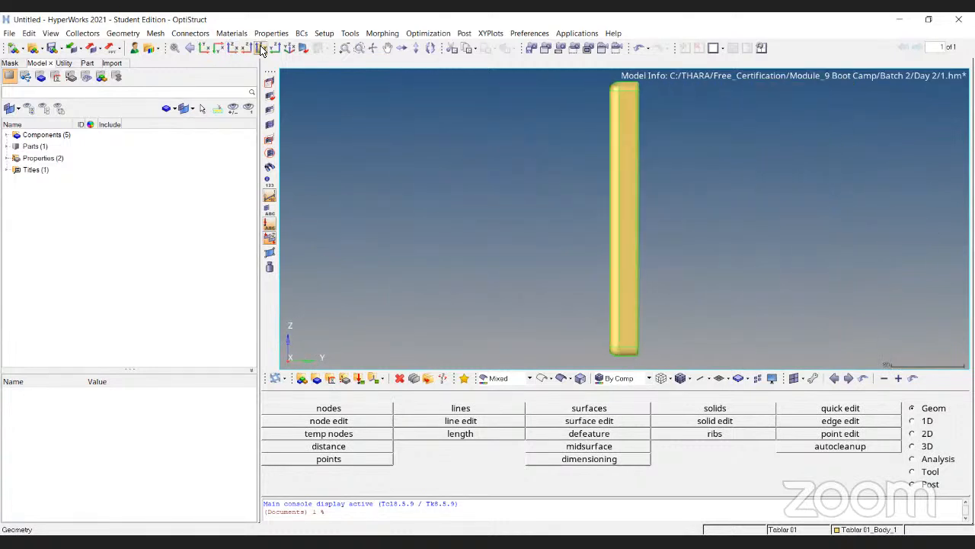
{"action": "left_click_drag", "start_coordinate": [715, 141], "coordinate": [528, 320], "text": "ctrl"}
{"action": "scroll", "coordinate": [527, 323], "scroll_direction": "up", "scroll_amount": 3, "text": "ctrl"}
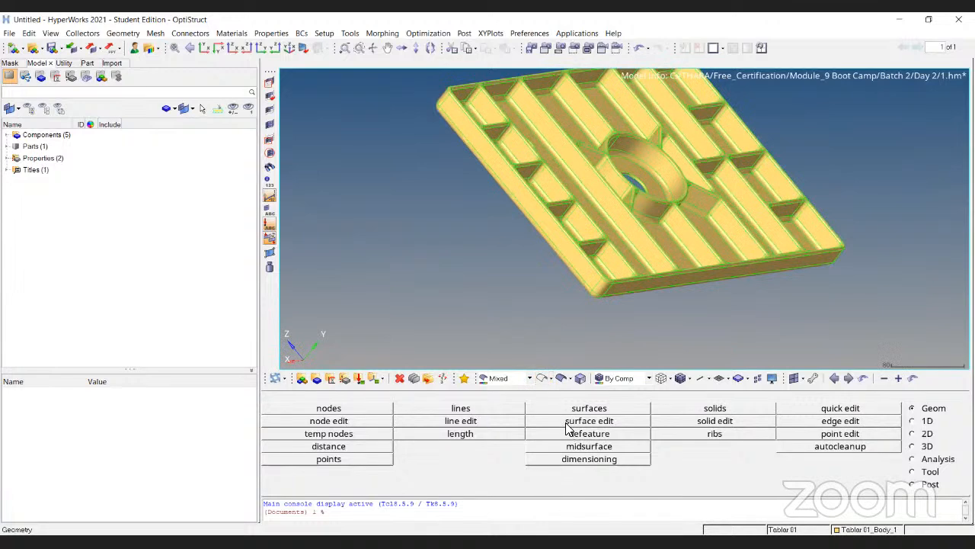
Step: Examine the plate's edges in wireframe display and return the geometry to shaded display with surface edges
{"action": "left_click", "coordinate": [543, 379]}
{"action": "left_click_drag", "start_coordinate": [723, 146], "coordinate": [681, 189], "text": "ctrl"}
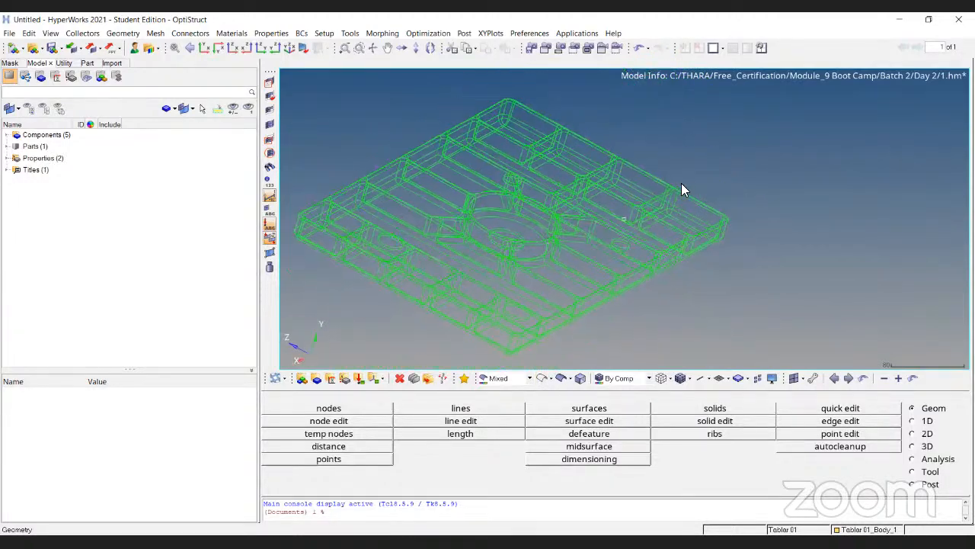
{"action": "left_click_drag", "start_coordinate": [531, 222], "coordinate": [556, 374], "text": "ctrl"}
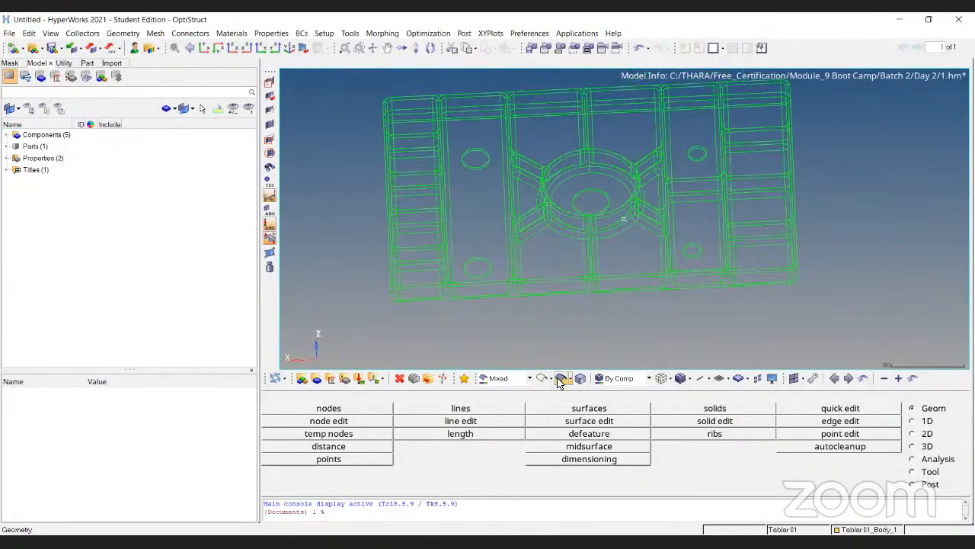
{"action": "left_click", "coordinate": [560, 379]}
{"action": "mouse_move", "coordinate": [572, 162]}
{"action": "left_mouse_down", "text": "ctrl"}
{"action": "mouse_move", "coordinate": [516, 176]}
{"action": "mouse_move", "coordinate": [523, 196]}
{"action": "mouse_move", "coordinate": [604, 121]}
{"action": "left_mouse_up", "text": "ctrl"}
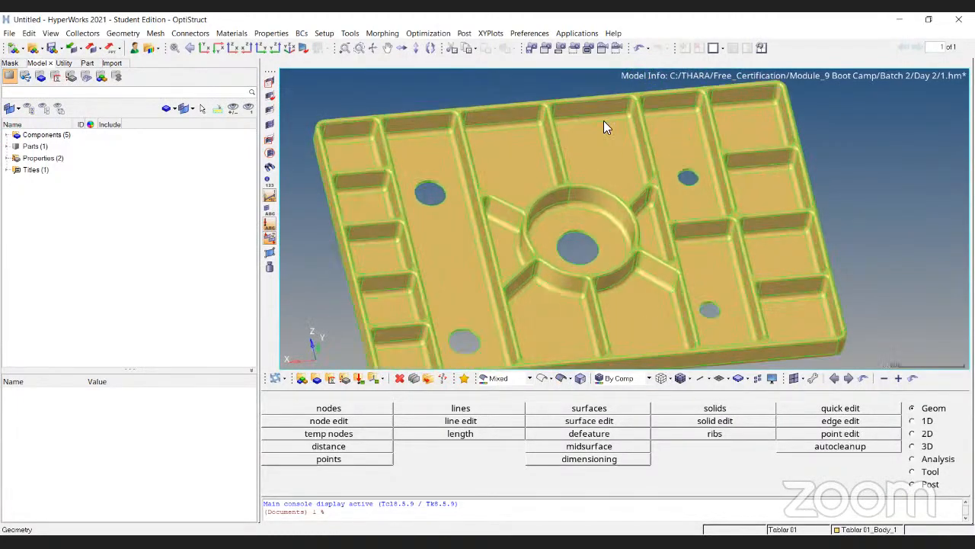
Step: Open auto midsurface, review its extraction options and the list of extraction methods, and return to auto extraction
{"action": "scroll", "coordinate": [604, 121], "scroll_direction": "up", "scroll_amount": 5, "text": "ctrl"}
{"action": "scroll", "coordinate": [533, 151], "scroll_direction": "down", "scroll_amount": 8, "text": "ctrl"}
{"action": "mouse_move", "coordinate": [556, 198]}
{"action": "left_mouse_down", "text": "ctrl"}
{"action": "mouse_move", "coordinate": [576, 201]}
{"action": "mouse_move", "coordinate": [622, 292]}
{"action": "mouse_move", "coordinate": [582, 312]}
{"action": "mouse_move", "coordinate": [603, 201]}
{"action": "mouse_move", "coordinate": [617, 220]}
{"action": "left_mouse_up", "text": "ctrl"}
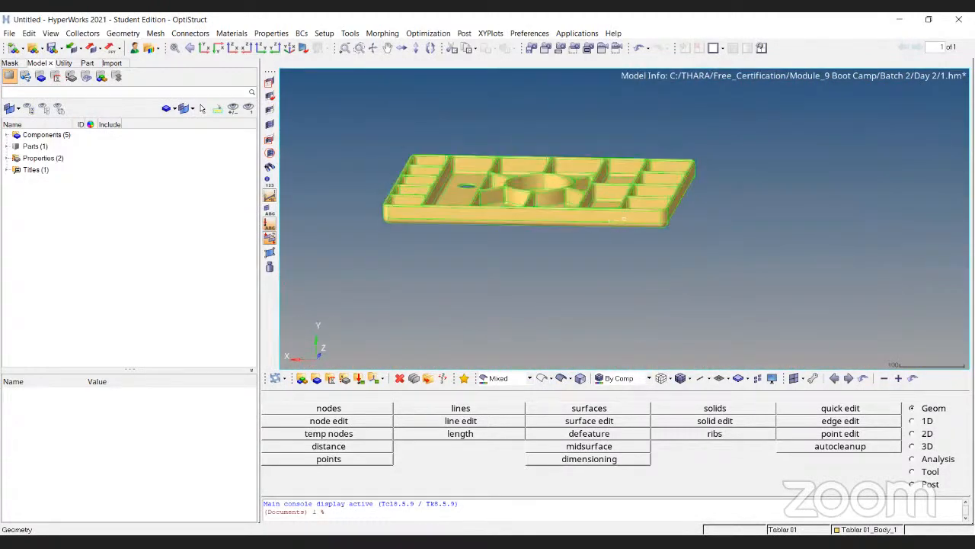
{"action": "mouse_move", "coordinate": [558, 181]}
{"action": "left_mouse_down", "text": "ctrl"}
{"action": "mouse_move", "coordinate": [588, 197]}
{"action": "mouse_move", "coordinate": [607, 235]}
{"action": "mouse_move", "coordinate": [610, 274]}
{"action": "left_mouse_up", "text": "ctrl"}
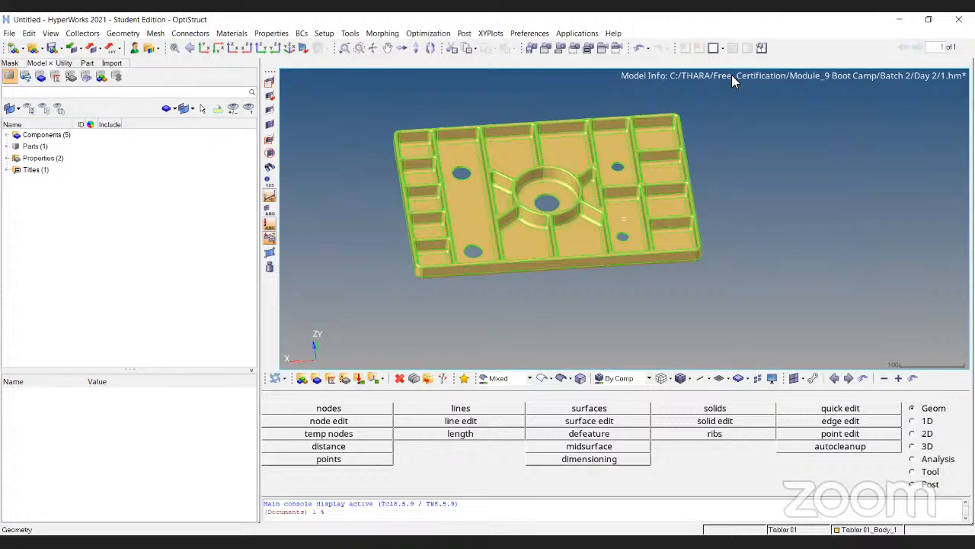
{"action": "left_click", "coordinate": [567, 446]}
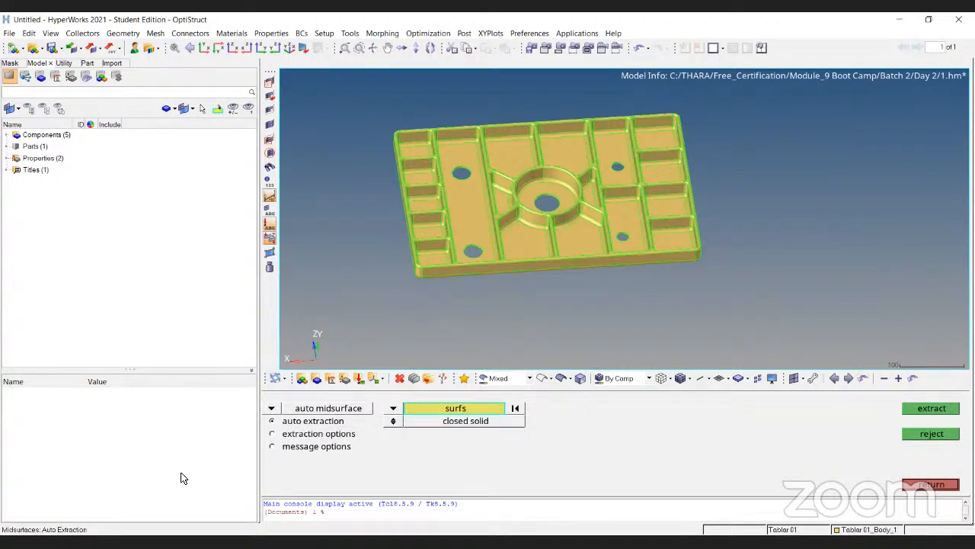
{"action": "left_click", "coordinate": [272, 409]}
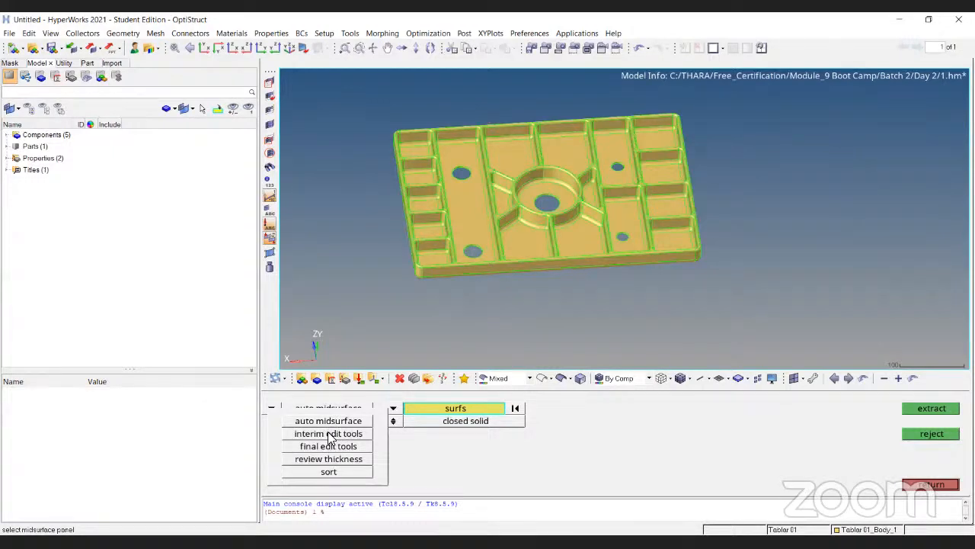
{"action": "left_click", "coordinate": [330, 422]}
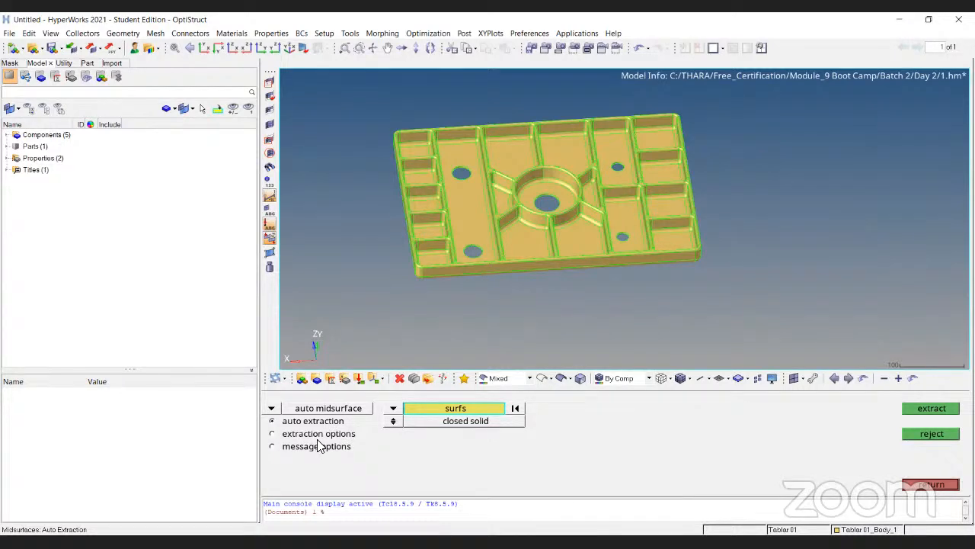
{"action": "left_click", "coordinate": [342, 433]}
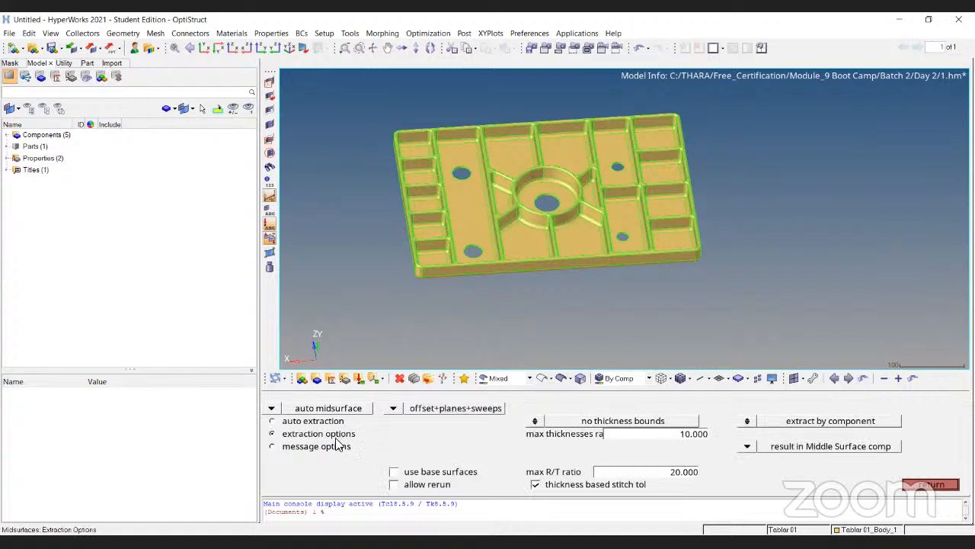
{"action": "left_click", "coordinate": [392, 409]}
{"action": "right_click_drag", "start_coordinate": [557, 249], "coordinate": [559, 255], "text": "ctrl"}
{"action": "left_click", "coordinate": [393, 409]}
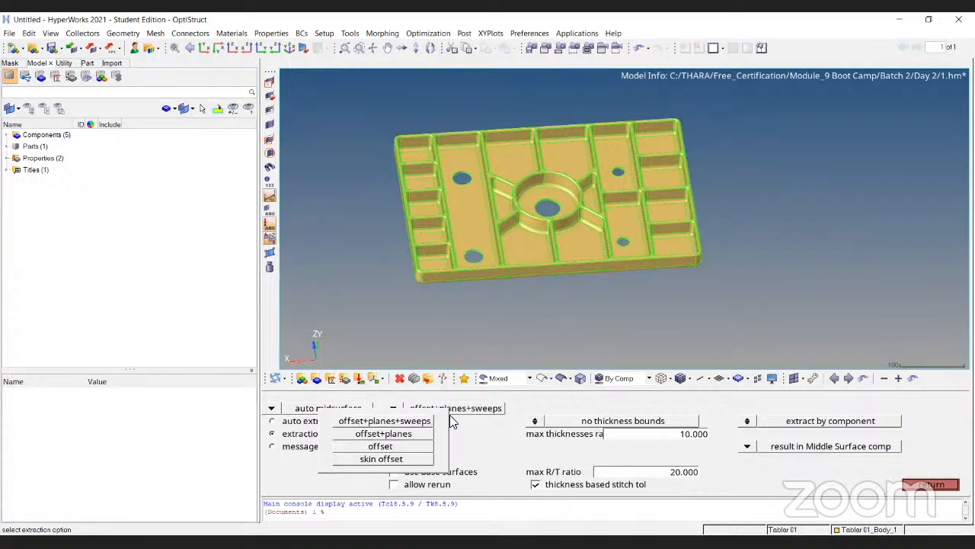
{"action": "left_click", "coordinate": [312, 423]}
{"action": "left_click_drag", "start_coordinate": [568, 212], "coordinate": [555, 211], "text": "ctrl"}
{"action": "scroll", "coordinate": [555, 212], "scroll_direction": "up", "scroll_amount": 4, "text": "ctrl"}
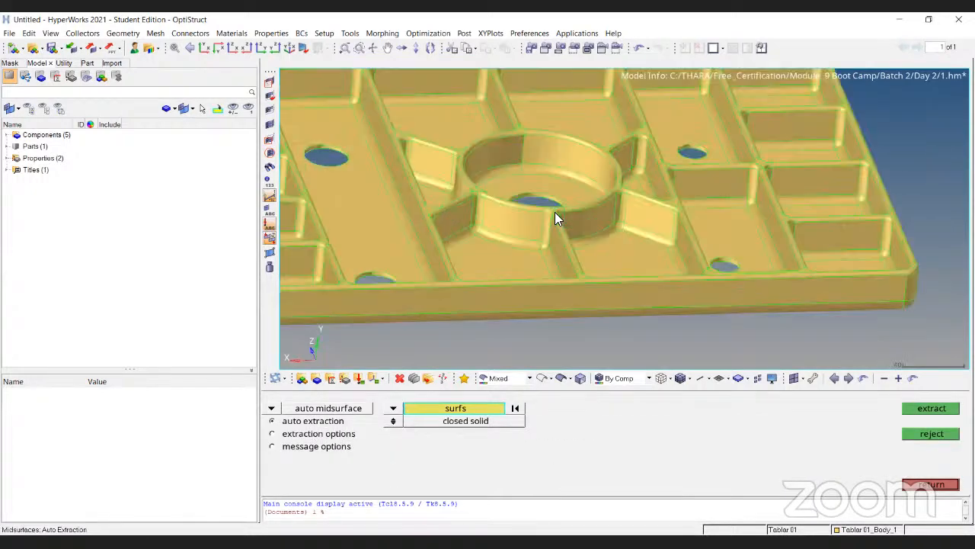
{"action": "scroll", "coordinate": [623, 258], "scroll_direction": "down", "scroll_amount": 5}
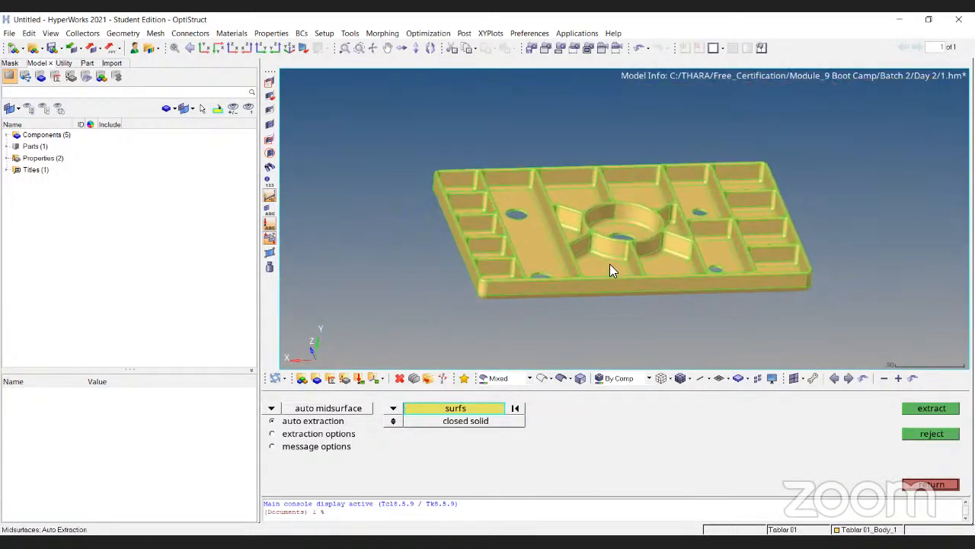
{"action": "left_click", "coordinate": [607, 264]}
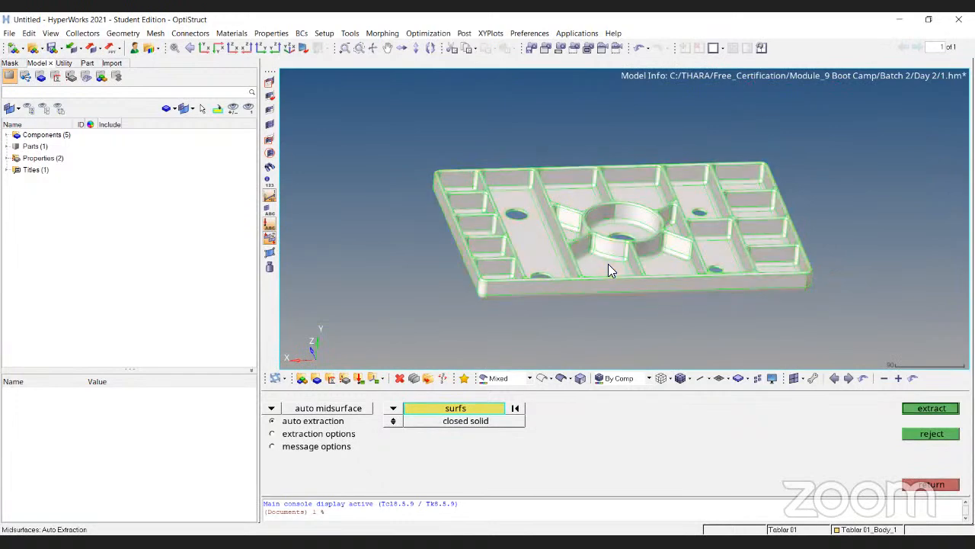
{"action": "left_click", "coordinate": [515, 409]}
Step: Display the plate's geometry as wireframe and examine its ribs, holes and central ring
{"action": "left_click_drag", "start_coordinate": [610, 122], "coordinate": [626, 229], "text": "ctrl"}
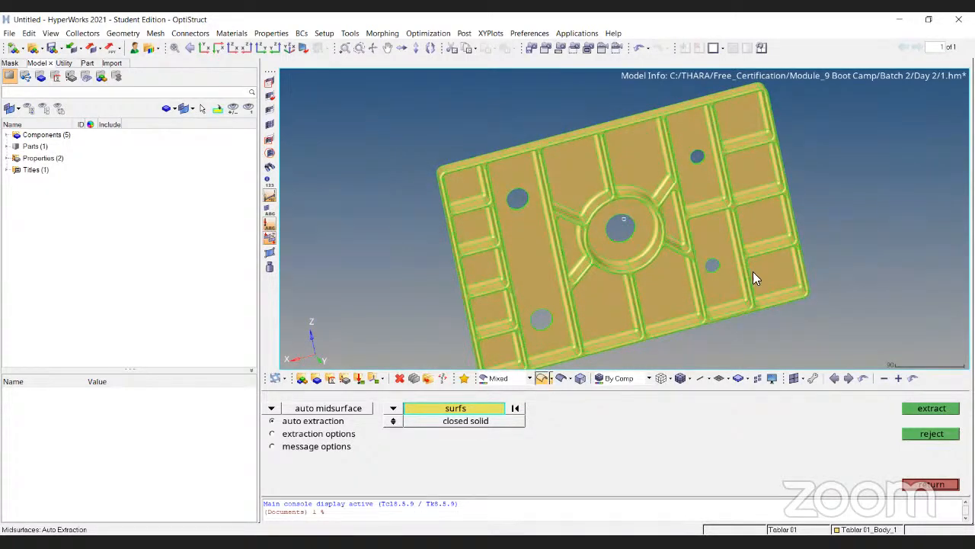
{"action": "left_click", "coordinate": [542, 378]}
{"action": "mouse_move", "coordinate": [595, 208]}
{"action": "left_mouse_down", "text": "ctrl"}
{"action": "mouse_move", "coordinate": [573, 232]}
{"action": "mouse_move", "coordinate": [582, 193]}
{"action": "left_mouse_up", "text": "ctrl"}
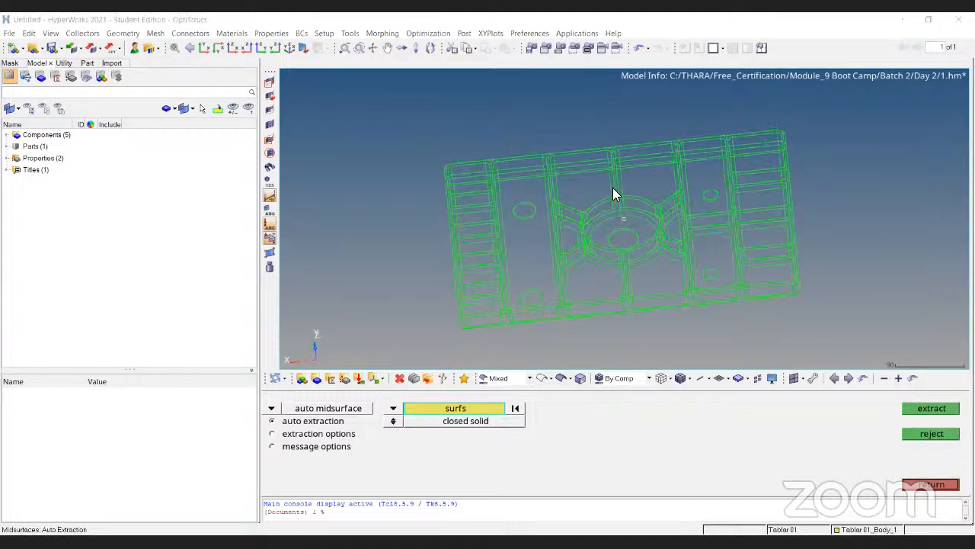
{"action": "scroll", "coordinate": [730, 205], "scroll_direction": "up", "scroll_amount": 5}
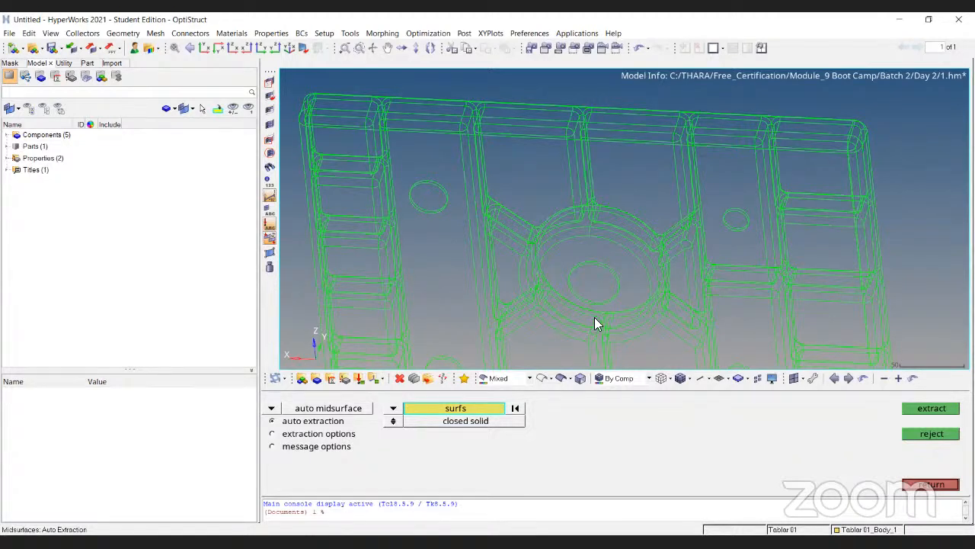
Step: Restore the shaded display and extract the closed solid's midsurface, declining to review the pre-existing plates
{"action": "left_click", "coordinate": [560, 378]}
{"action": "key", "text": "f"}
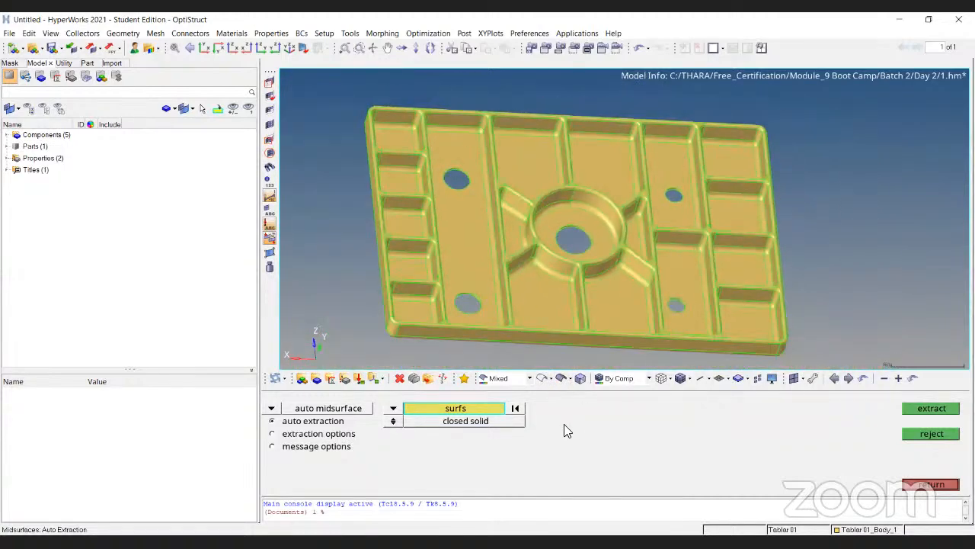
{"action": "left_click", "coordinate": [549, 303]}
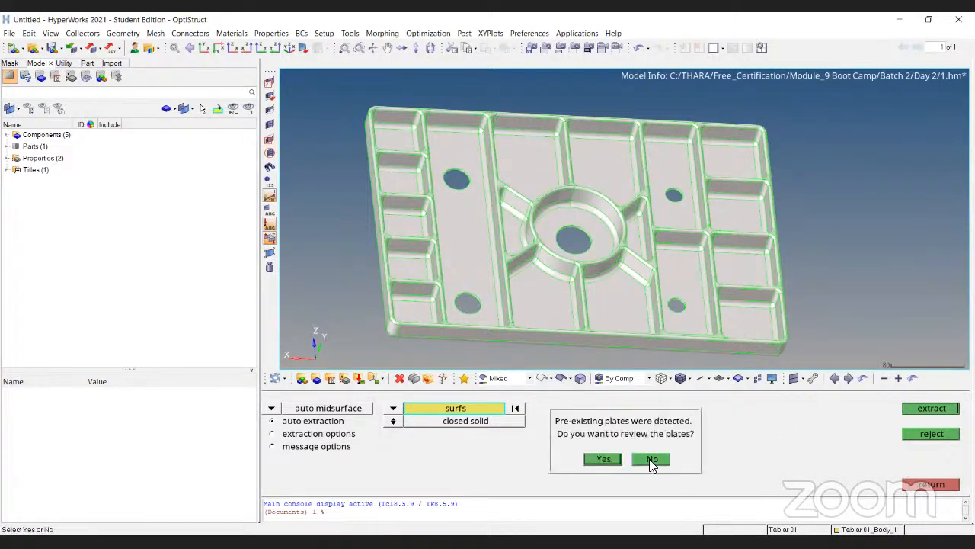
{"action": "left_click", "coordinate": [650, 461]}
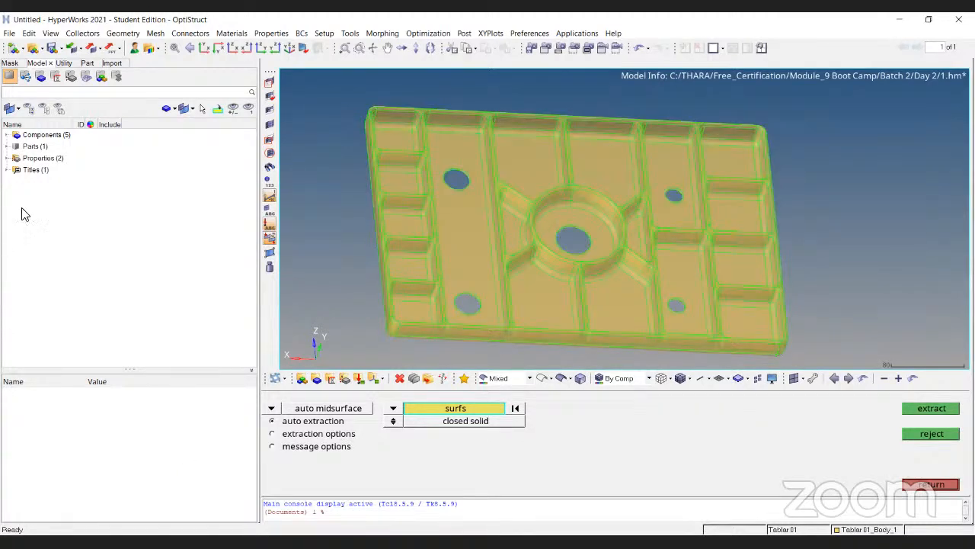
Step: Show the Middle Surface component and hide Tablar 01_Body_1 to inspect the extracted midsurface on its own
{"action": "left_click", "coordinate": [6, 135]}
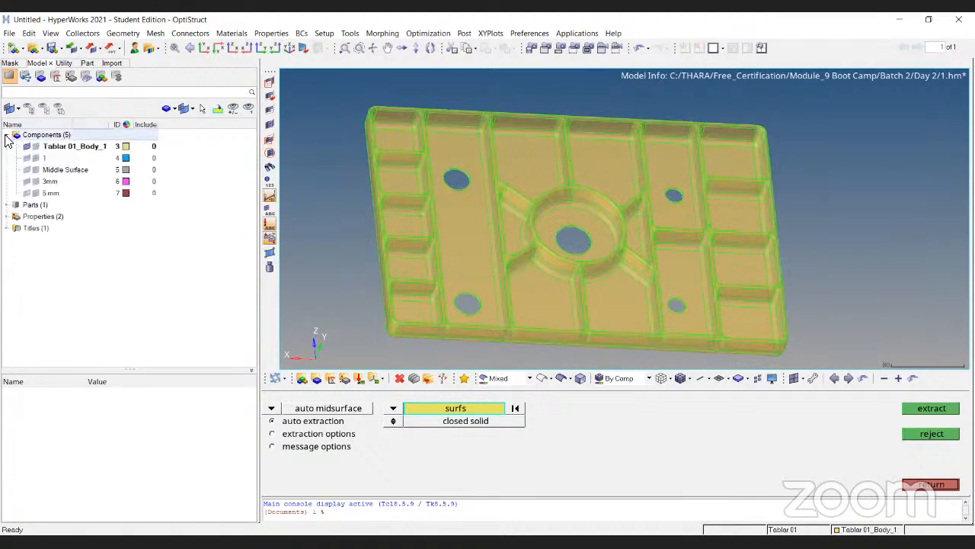
{"action": "left_click", "coordinate": [26, 172]}
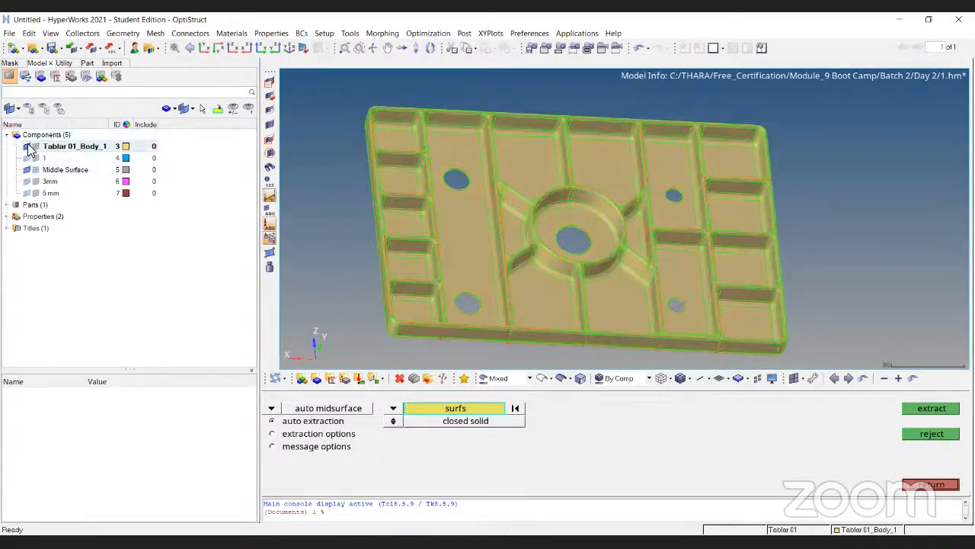
{"action": "left_click", "coordinate": [28, 146]}
{"action": "left_click_drag", "start_coordinate": [611, 276], "coordinate": [753, 191], "text": "ctrl"}
{"action": "scroll", "coordinate": [631, 156], "scroll_direction": "up", "scroll_amount": 3, "text": "ctrl"}
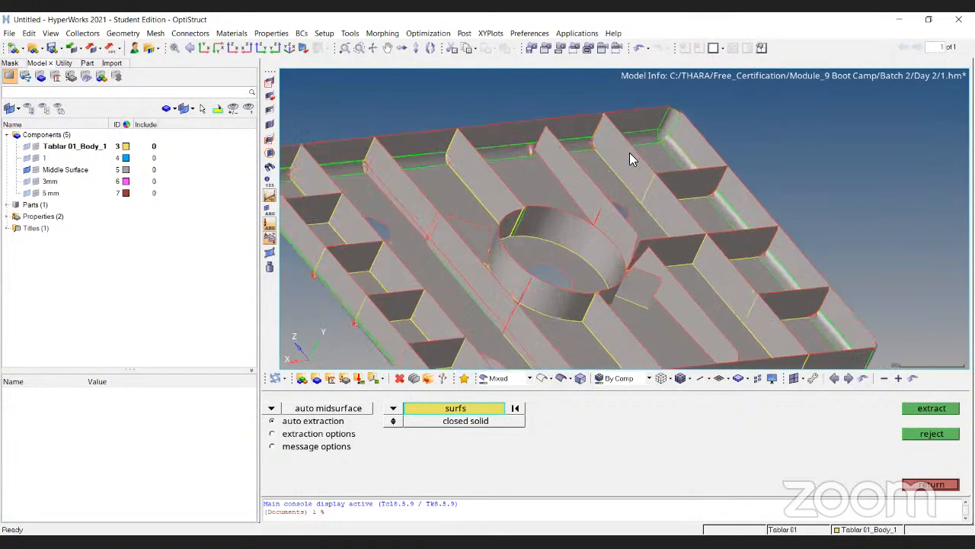
Step: Examine the extracted midsurface's ribs, holes and central ring, and open the auto midsurface extraction options
{"action": "right_click_drag", "start_coordinate": [771, 174], "coordinate": [717, 179], "text": "ctrl"}
{"action": "left_click_drag", "start_coordinate": [716, 178], "coordinate": [693, 70], "text": "ctrl"}
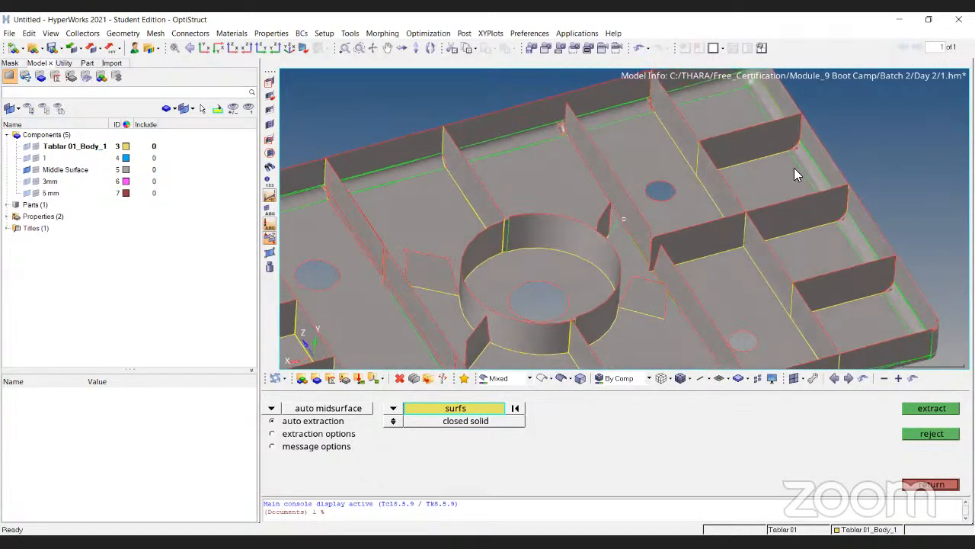
{"action": "scroll", "coordinate": [740, 183], "scroll_direction": "down", "scroll_amount": 4, "text": "ctrl"}
{"action": "left_click_drag", "start_coordinate": [838, 279], "coordinate": [465, 335], "text": "ctrl"}
{"action": "left_click", "coordinate": [348, 433]}
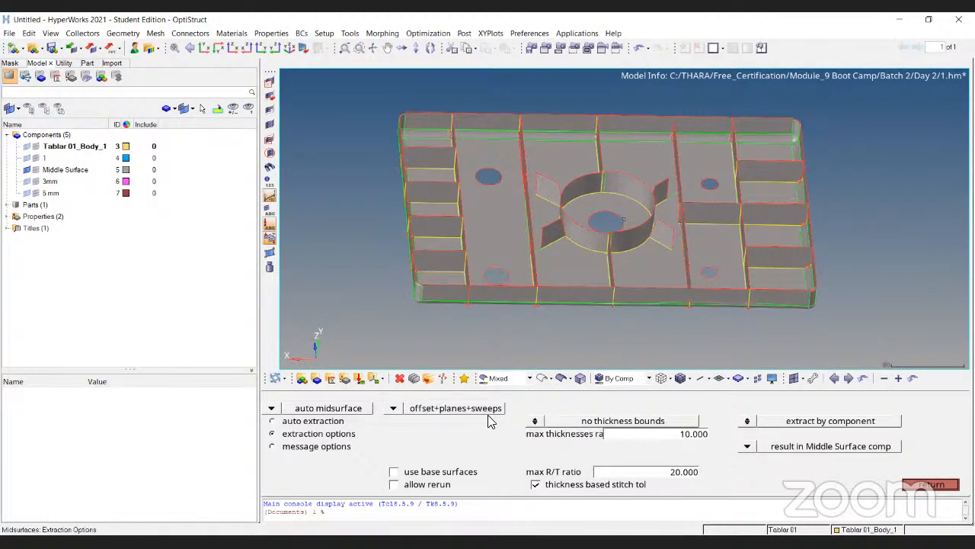
{"action": "left_click_drag", "start_coordinate": [614, 153], "coordinate": [514, 349], "text": "ctrl"}
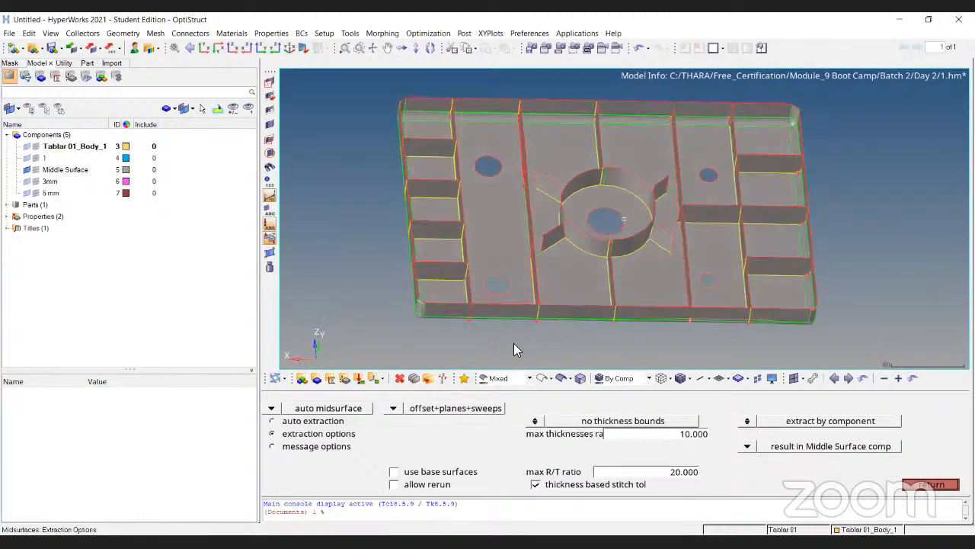
{"action": "scroll", "coordinate": [514, 349], "scroll_direction": "up", "scroll_amount": 5}
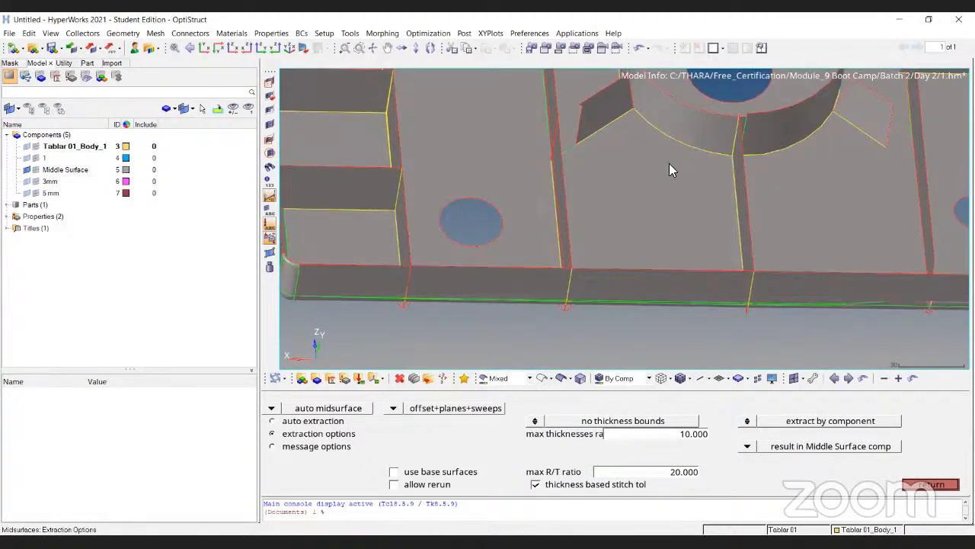
{"action": "left_click_drag", "start_coordinate": [669, 163], "coordinate": [518, 185], "text": "ctrl"}
{"action": "right_click_drag", "start_coordinate": [537, 188], "coordinate": [553, 259], "text": "ctrl"}
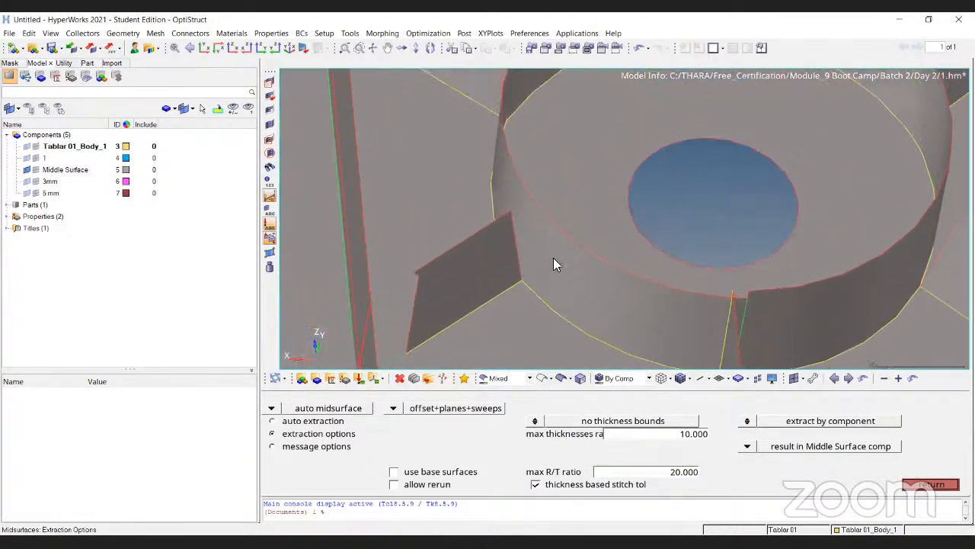
{"action": "scroll", "coordinate": [553, 261], "scroll_direction": "down", "scroll_amount": 4}
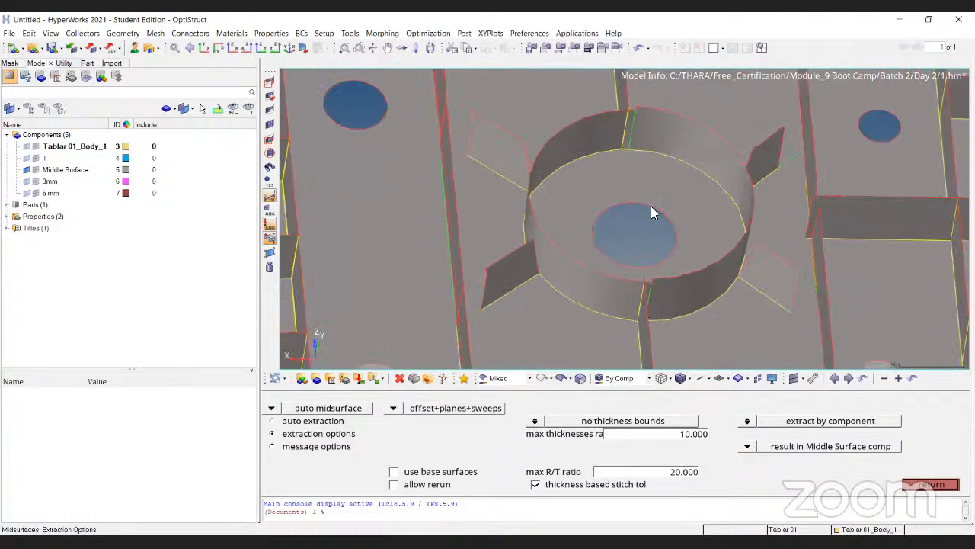
{"action": "scroll", "coordinate": [651, 212], "scroll_direction": "down", "scroll_amount": 6}
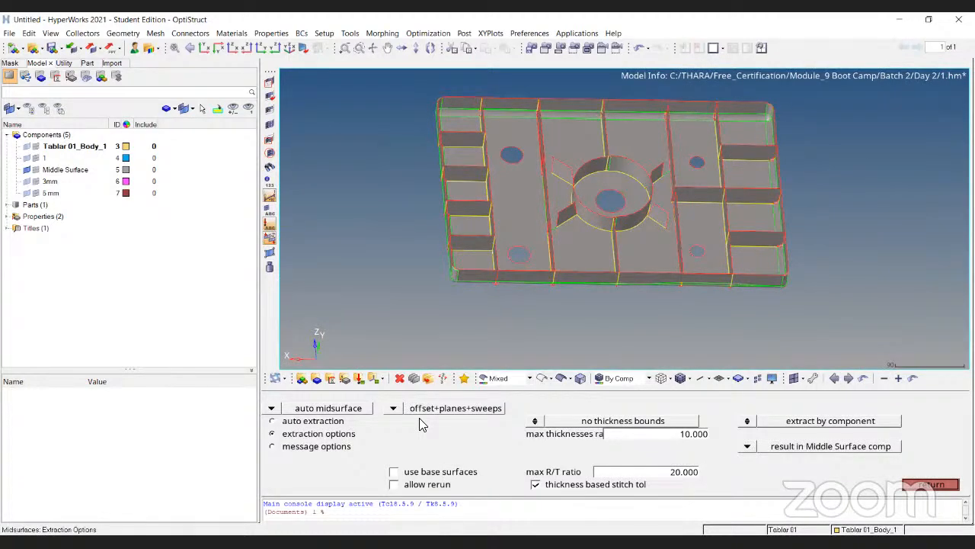
Step: Show Tablar 01_Body_1 together with the midsurface and examine where the midsurface runs through the wall of a plate hole
{"action": "left_click", "coordinate": [27, 146]}
{"action": "left_click_drag", "start_coordinate": [515, 245], "coordinate": [536, 187], "text": "ctrl"}
{"action": "scroll", "coordinate": [535, 186], "scroll_direction": "up", "scroll_amount": 10}
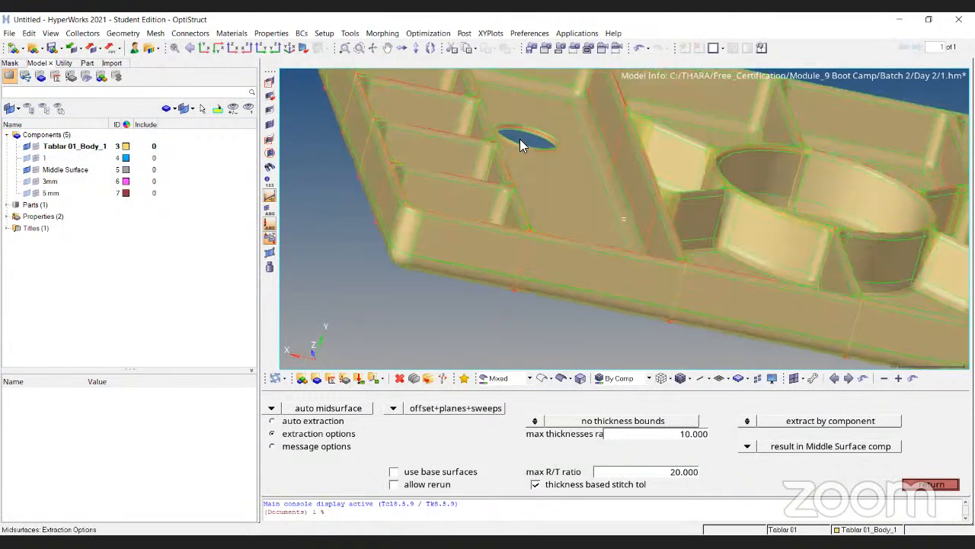
{"action": "left_click_drag", "start_coordinate": [502, 238], "coordinate": [505, 185], "text": "ctrl"}
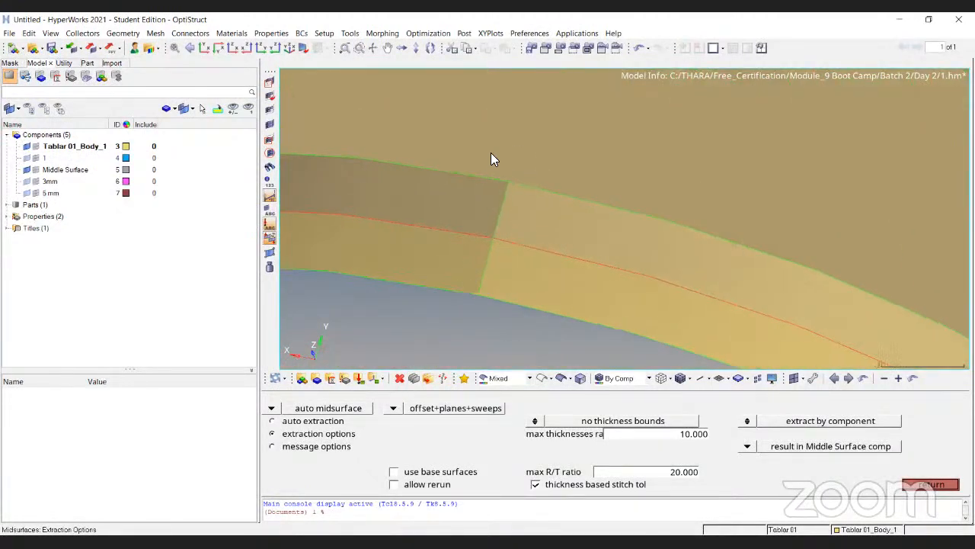
{"action": "scroll", "coordinate": [486, 258], "scroll_direction": "down", "scroll_amount": 6}
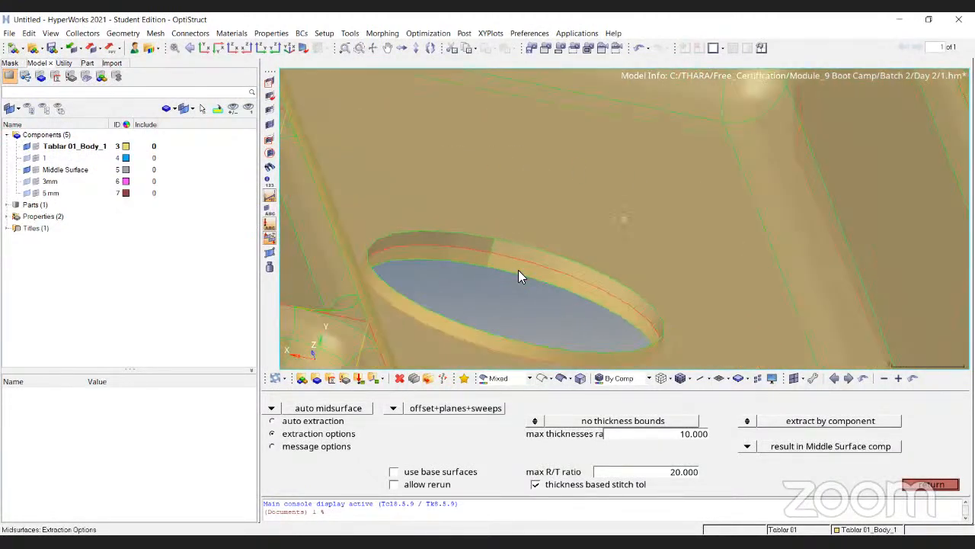
{"action": "scroll", "coordinate": [477, 291], "scroll_direction": "down", "scroll_amount": 4}
{"action": "left_click_drag", "start_coordinate": [518, 271], "coordinate": [495, 246], "text": "ctrl"}
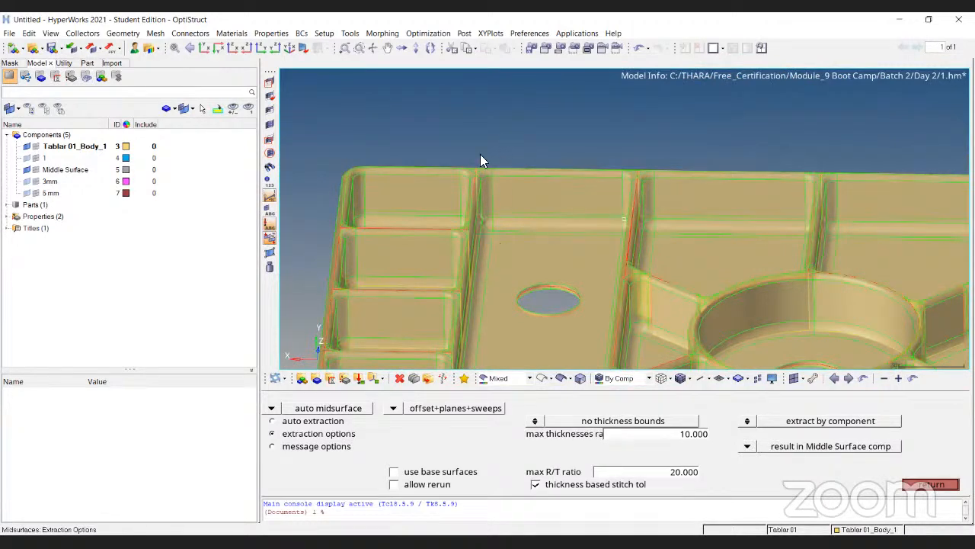
Step: Examine the midsurface inside the solid where the ribs meet the plate's outer wall and around the central ring
{"action": "scroll", "coordinate": [470, 163], "scroll_direction": "down", "scroll_amount": 5}
{"action": "left_click_drag", "start_coordinate": [494, 211], "coordinate": [523, 170], "text": "ctrl"}
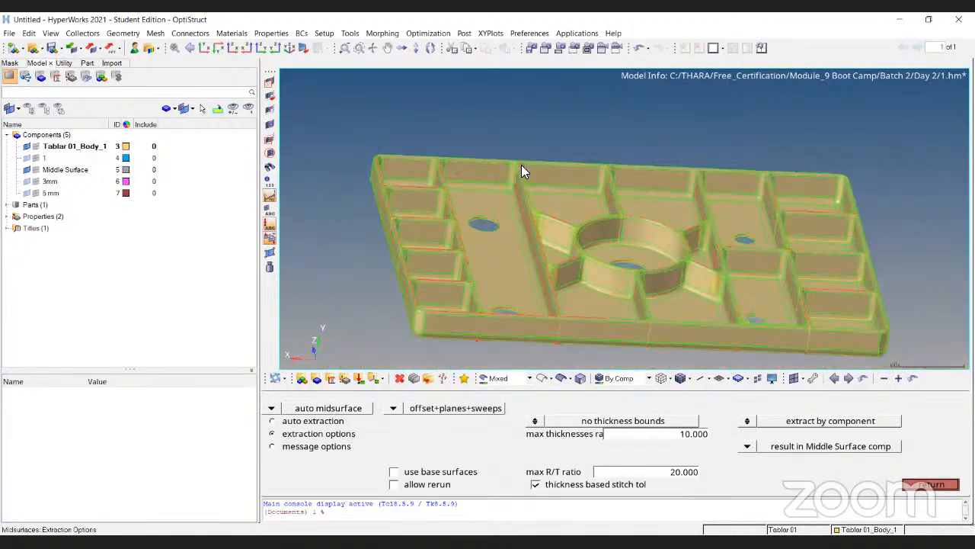
{"action": "scroll", "coordinate": [522, 169], "scroll_direction": "up", "scroll_amount": 5}
{"action": "right_click_drag", "start_coordinate": [682, 137], "coordinate": [404, 153], "text": "ctrl"}
{"action": "right_click_drag", "start_coordinate": [813, 183], "coordinate": [669, 191], "text": "ctrl"}
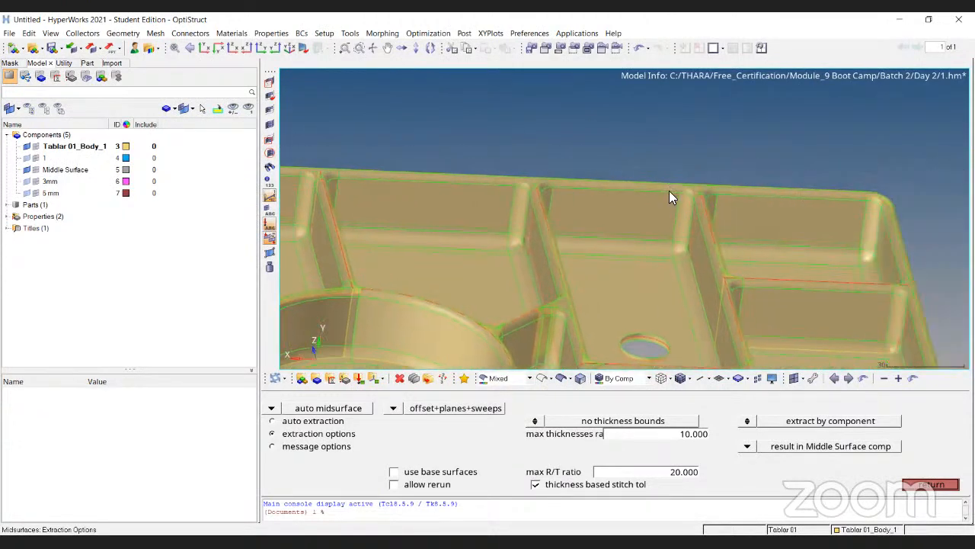
{"action": "scroll", "coordinate": [681, 190], "scroll_direction": "up", "scroll_amount": 4}
{"action": "scroll", "coordinate": [681, 190], "scroll_direction": "up", "scroll_amount": 2}
{"action": "scroll", "coordinate": [594, 169], "scroll_direction": "up", "scroll_amount": 4}
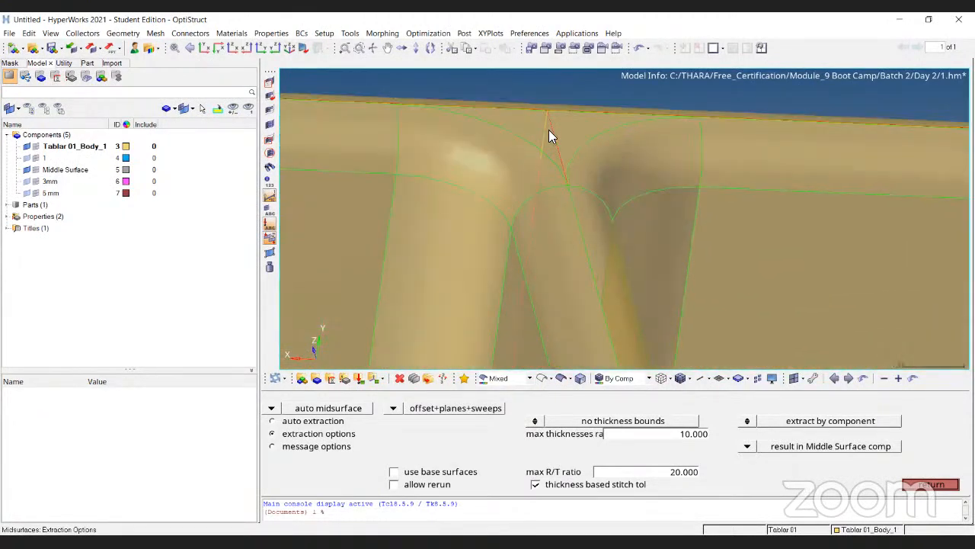
{"action": "scroll", "coordinate": [543, 118], "scroll_direction": "down", "scroll_amount": 9}
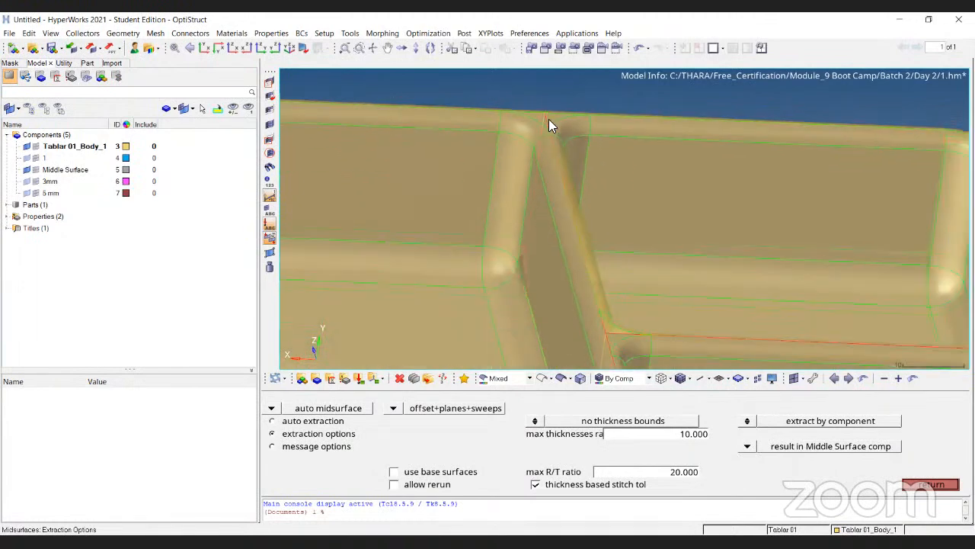
{"action": "left_click_drag", "start_coordinate": [610, 271], "coordinate": [643, 211], "text": "ctrl"}
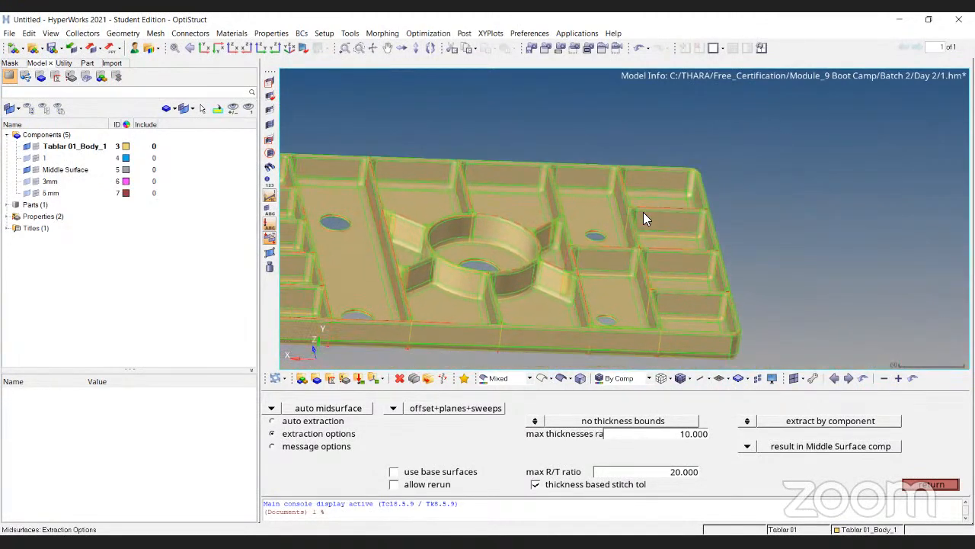
{"action": "scroll", "coordinate": [643, 212], "scroll_direction": "up", "scroll_amount": 4}
{"action": "right_click_drag", "start_coordinate": [560, 197], "coordinate": [727, 150], "text": "ctrl"}
{"action": "scroll", "coordinate": [728, 148], "scroll_direction": "down", "scroll_amount": 3}
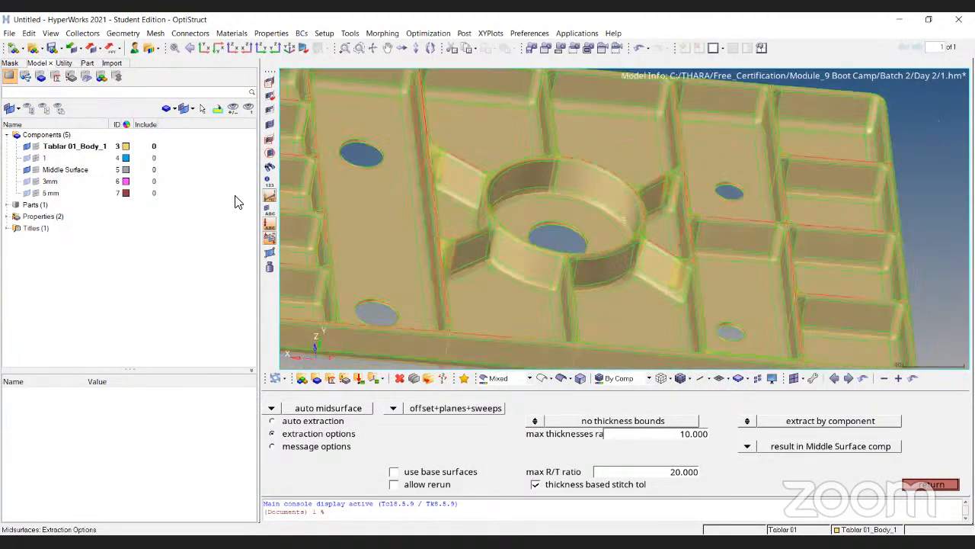
Step: Delete the Middle Surface component
{"action": "left_click", "coordinate": [75, 169]}
{"action": "right_click", "coordinate": [74, 172]}
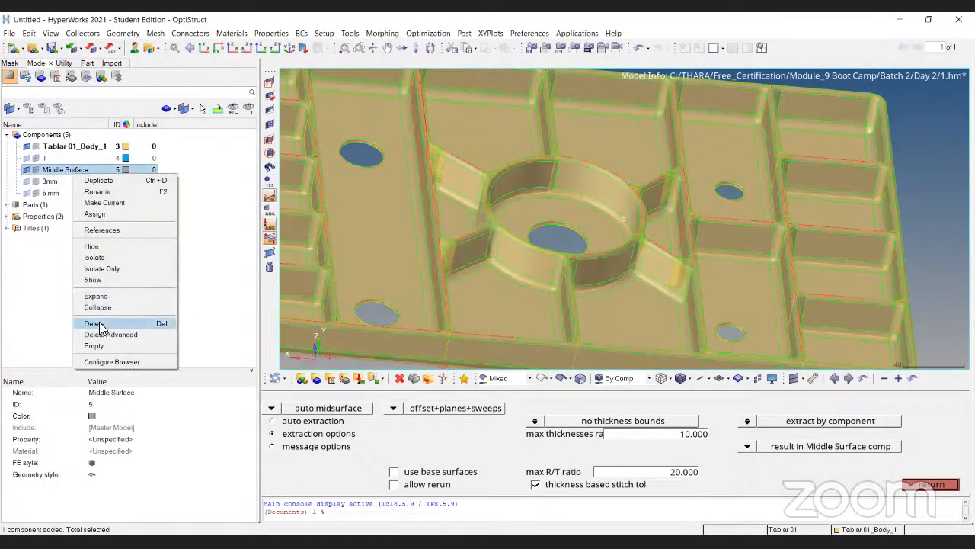
{"action": "key", "text": "Return"}
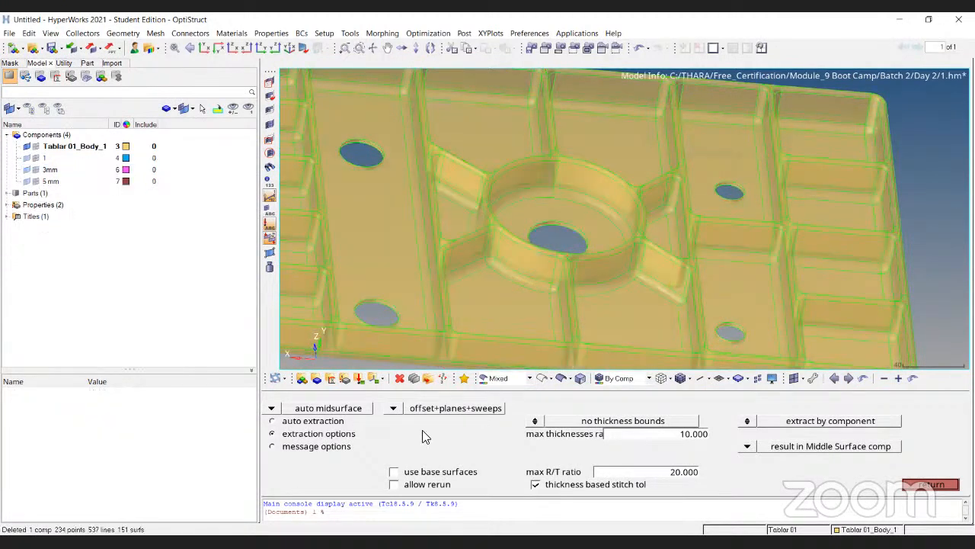
Step: Set the extraction method to offset and extract the closed solid's midsurface again with auto extraction
{"action": "left_click", "coordinate": [398, 412]}
{"action": "left_click", "coordinate": [381, 446]}
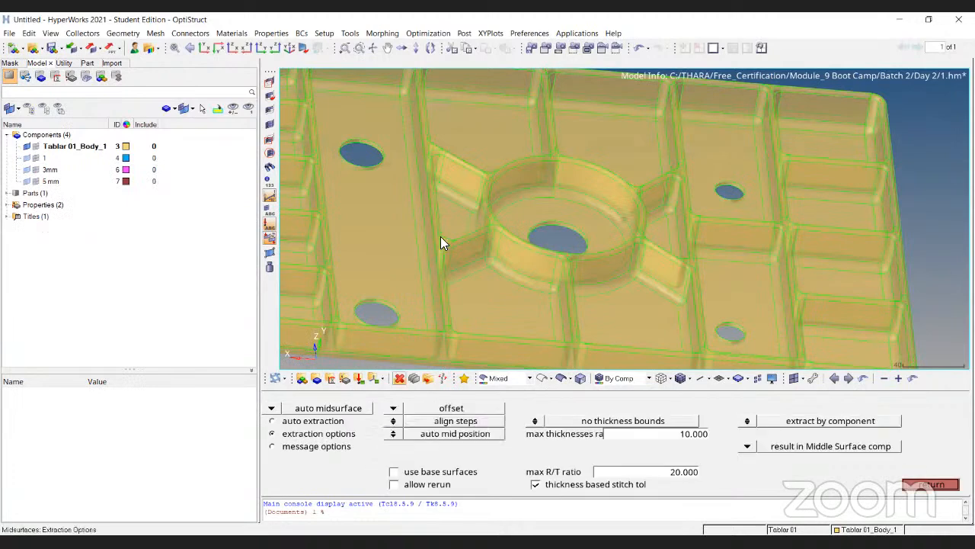
{"action": "left_click", "coordinate": [375, 378]}
{"action": "left_click", "coordinate": [309, 424]}
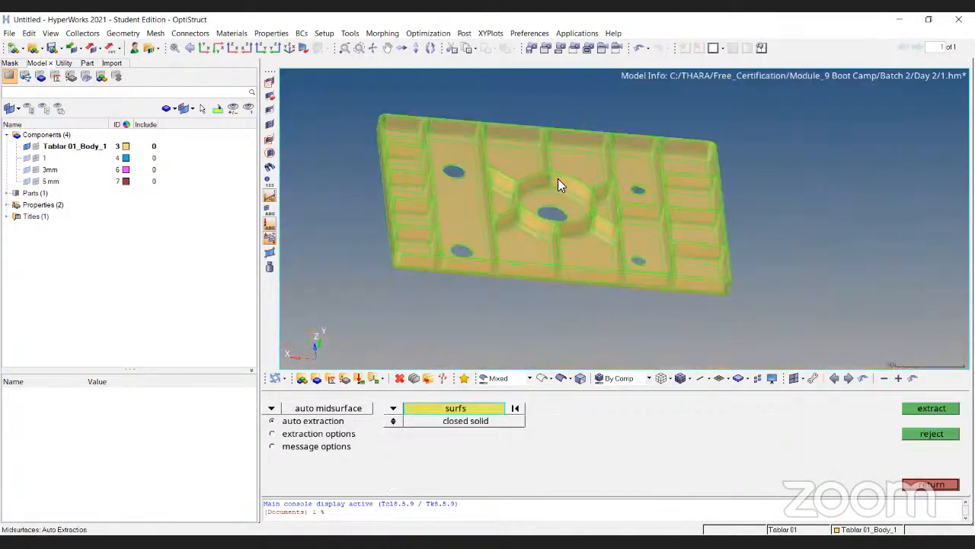
{"action": "left_click", "coordinate": [929, 409]}
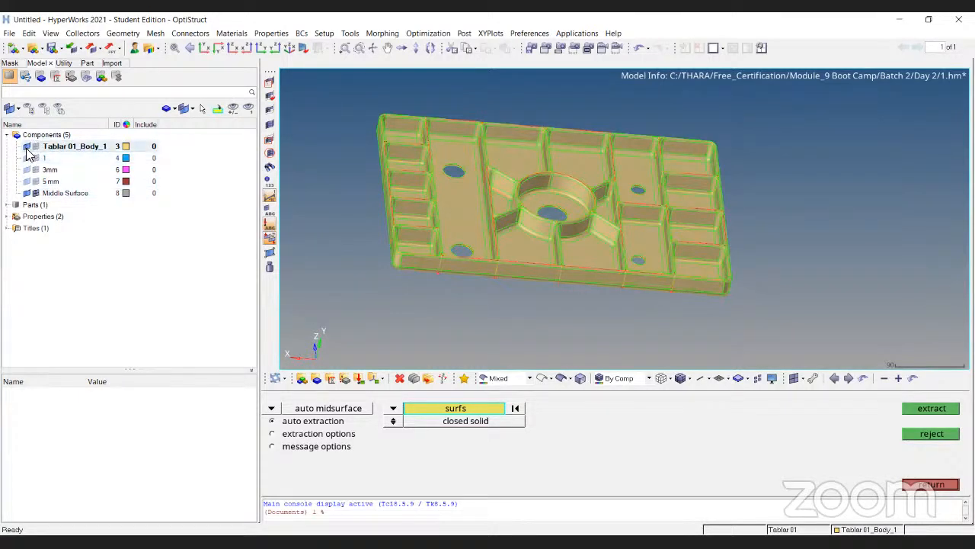
Step: Compare the solid with the new midsurface by toggling the geometry of Tablar 01_Body_1, leaving it hidden
{"action": "left_click", "coordinate": [27, 149]}
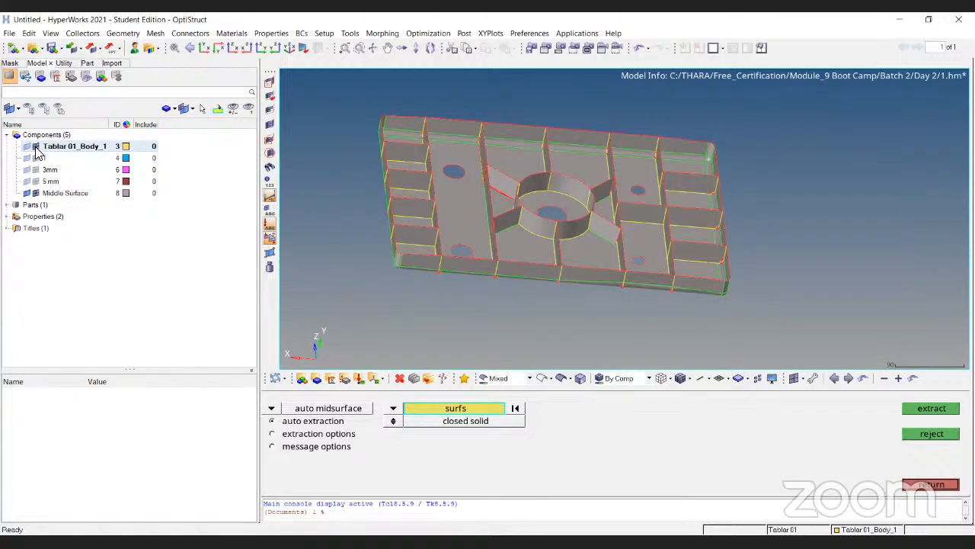
{"action": "left_click", "coordinate": [28, 149]}
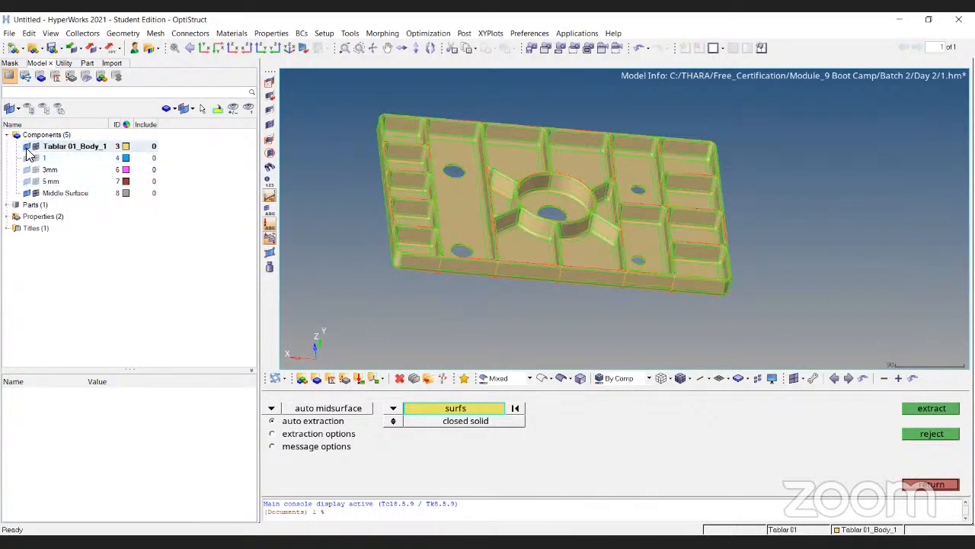
{"action": "right_click_drag", "start_coordinate": [432, 150], "coordinate": [489, 190], "text": "ctrl"}
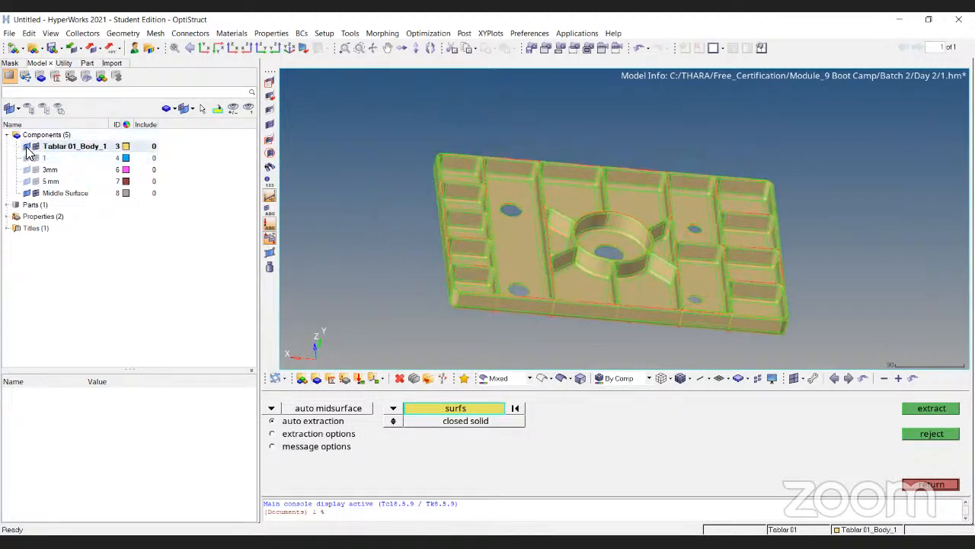
{"action": "left_click", "coordinate": [27, 146]}
Step: Examine the offset midsurface's central ring, diagonal ribs and the joints between the ribs and outer wall
{"action": "left_click_drag", "start_coordinate": [589, 207], "coordinate": [585, 226], "text": "ctrl"}
{"action": "scroll", "coordinate": [585, 225], "scroll_direction": "up", "scroll_amount": 4, "text": "ctrl"}
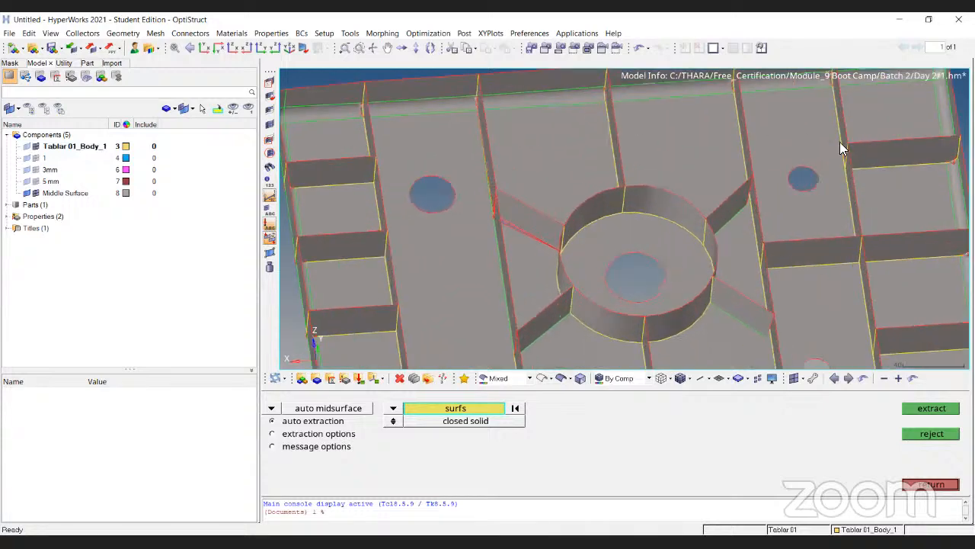
{"action": "right_click_drag", "start_coordinate": [716, 165], "coordinate": [574, 199], "text": "ctrl"}
{"action": "scroll", "coordinate": [574, 187], "scroll_direction": "down", "scroll_amount": 1, "text": "ctrl"}
{"action": "scroll", "coordinate": [573, 179], "scroll_direction": "down", "scroll_amount": 3, "text": "ctrl"}
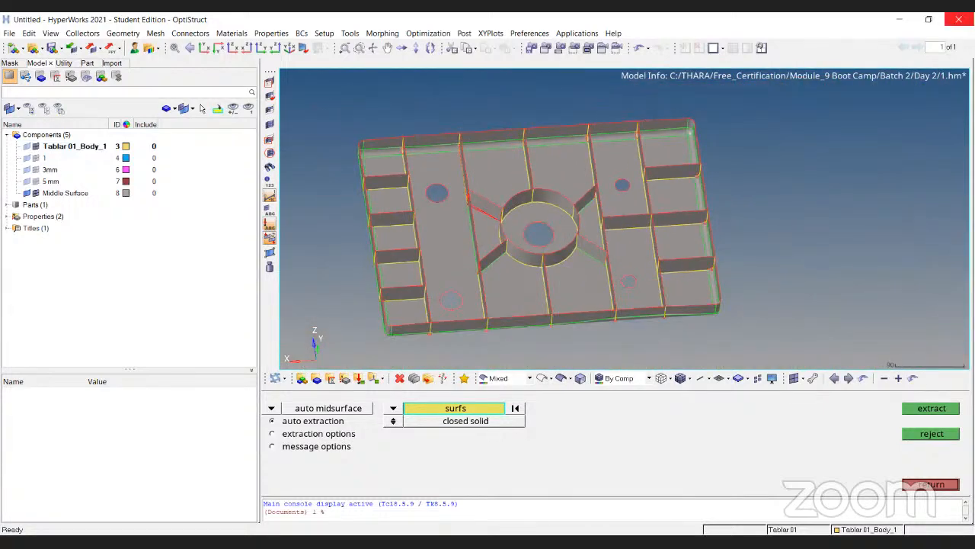
{"action": "left_click_drag", "start_coordinate": [530, 279], "coordinate": [616, 285], "text": "ctrl"}
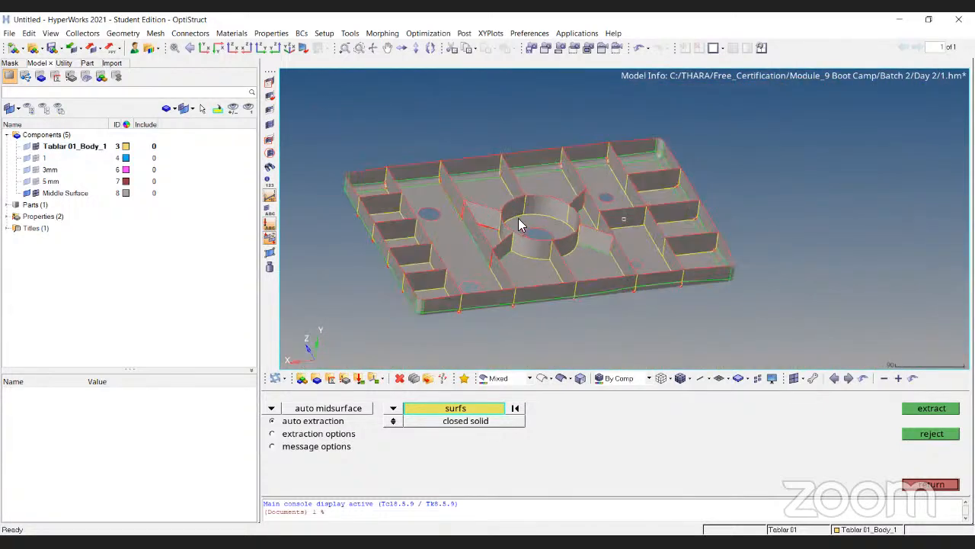
{"action": "scroll", "coordinate": [525, 227], "scroll_direction": "up", "scroll_amount": 4, "text": "ctrl"}
{"action": "right_click_drag", "start_coordinate": [497, 111], "coordinate": [511, 180], "text": "ctrl"}
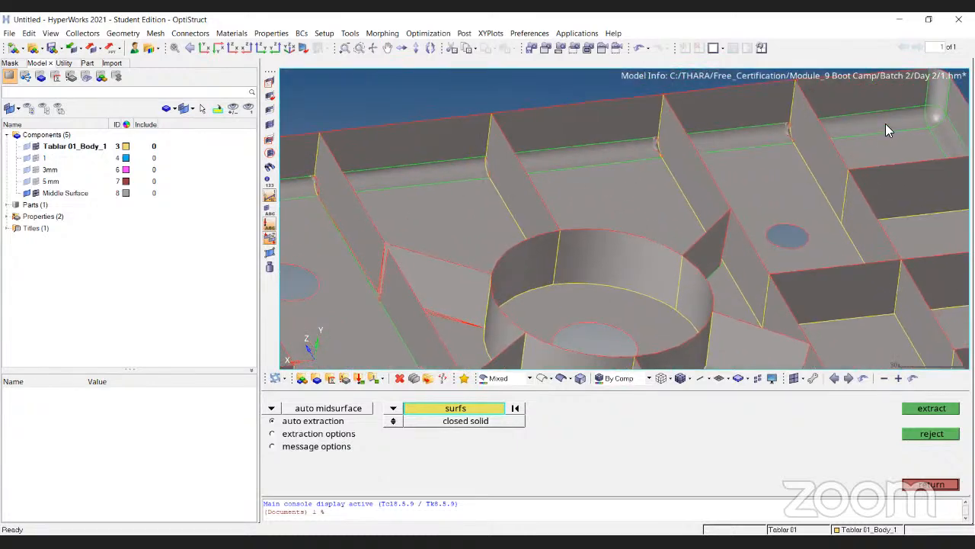
{"action": "right_click_drag", "start_coordinate": [885, 129], "coordinate": [727, 171], "text": "ctrl"}
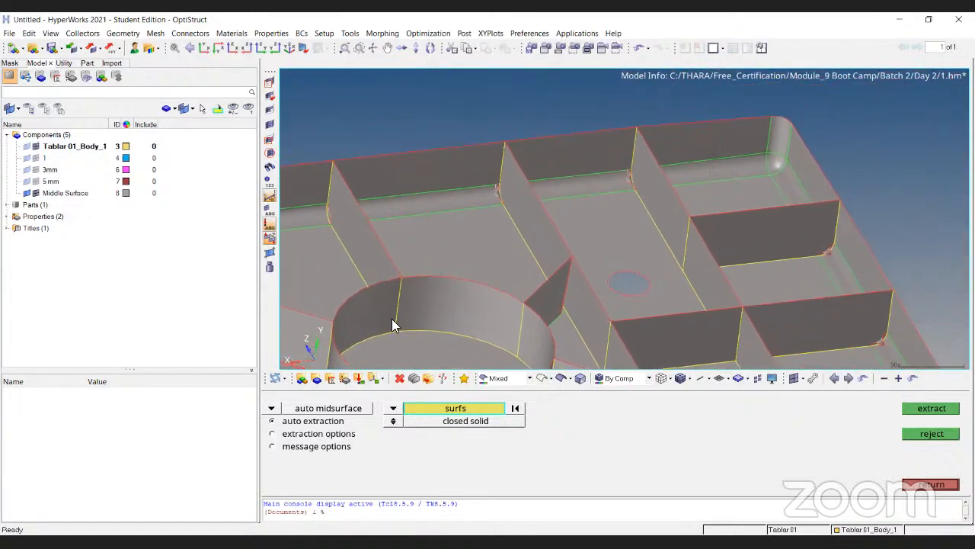
Step: Review the list of extraction methods in the extraction options and return to auto extraction
{"action": "left_click", "coordinate": [329, 434]}
{"action": "left_click", "coordinate": [393, 409]}
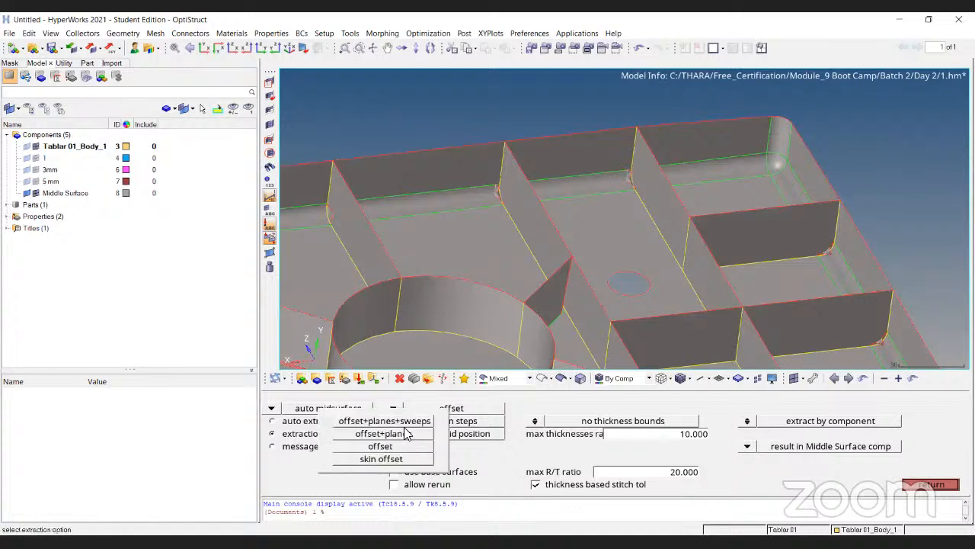
{"action": "left_click", "coordinate": [403, 425]}
{"action": "left_click", "coordinate": [329, 426]}
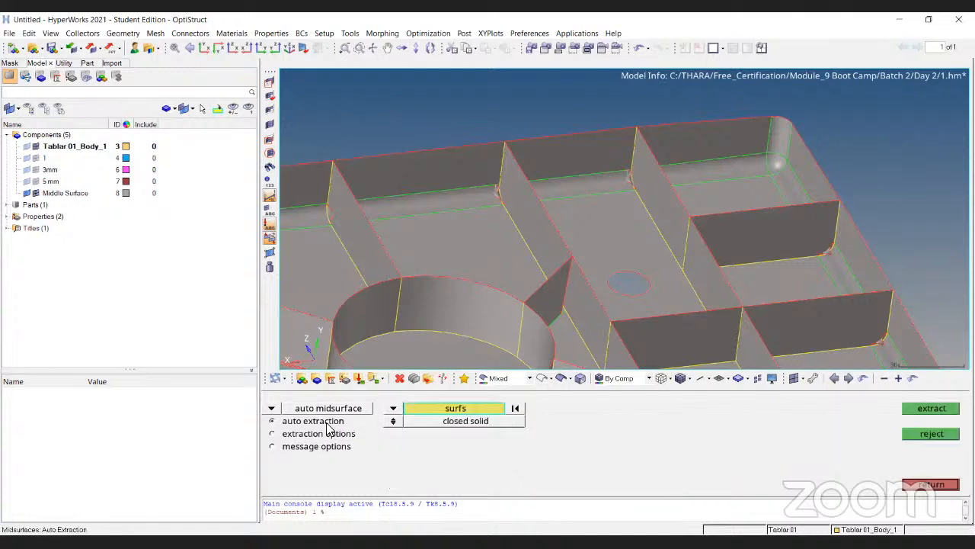
Step: Reopen the extraction options and examine the whole offset midsurface from above
{"action": "right_click_drag", "start_coordinate": [521, 154], "coordinate": [542, 84], "text": "ctrl"}
{"action": "left_click", "coordinate": [343, 433]}
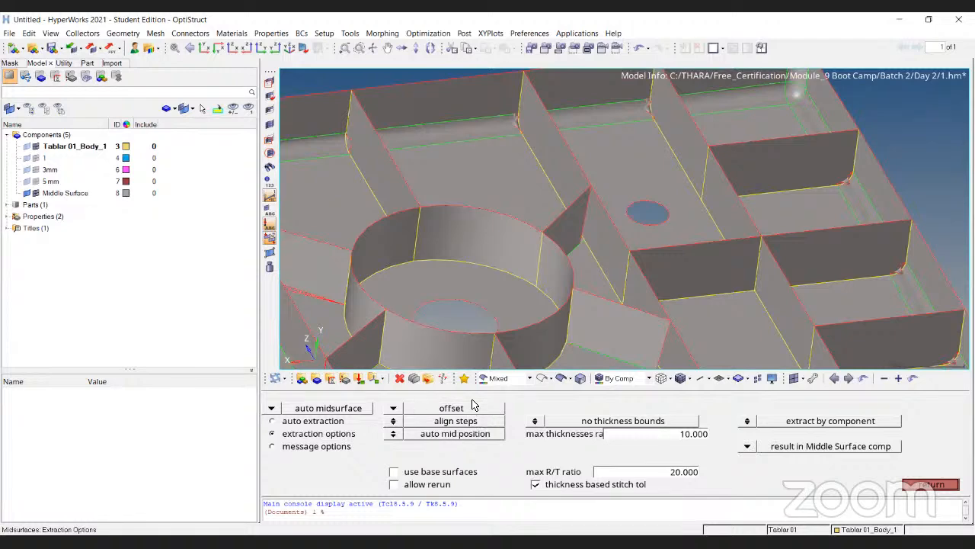
{"action": "scroll", "coordinate": [592, 175], "scroll_direction": "down", "scroll_amount": 6}
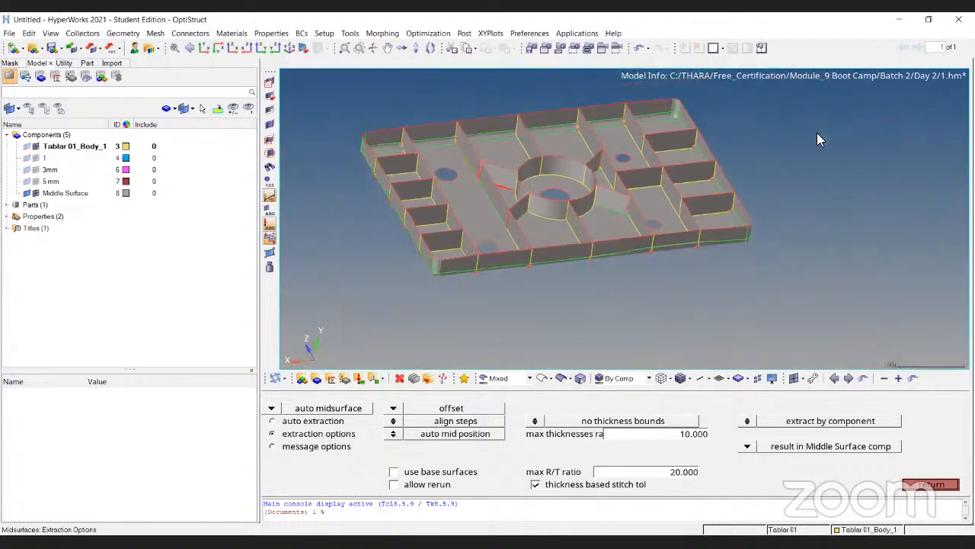
{"action": "left_click_drag", "start_coordinate": [816, 140], "coordinate": [612, 195], "text": "ctrl"}
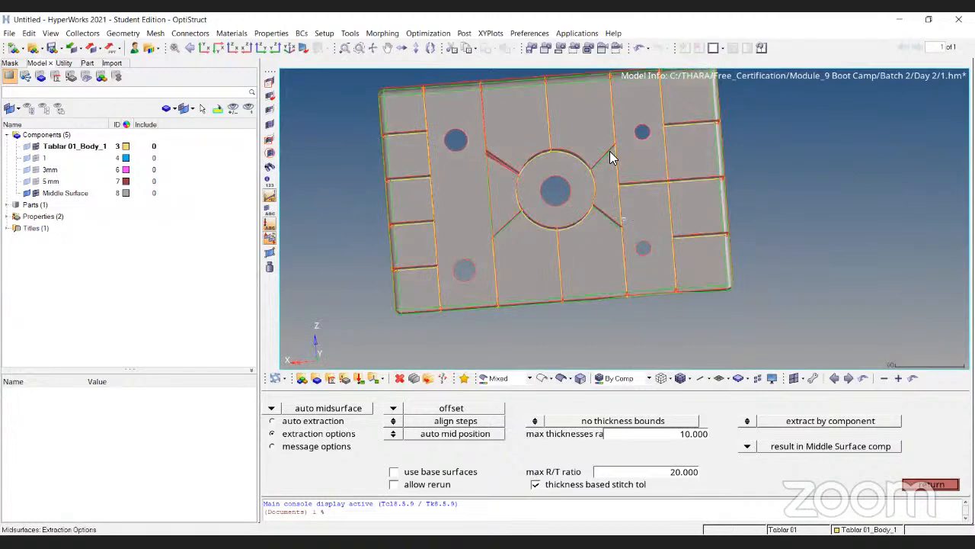
Step: Leave the extraction options and show the geometry of Tablar 01_Body_1 together with the midsurface
{"action": "left_click_drag", "start_coordinate": [610, 151], "coordinate": [640, 251], "text": "ctrl"}
{"action": "key", "text": "Escape"}
{"action": "scroll", "coordinate": [585, 208], "scroll_direction": "up", "scroll_amount": 5}
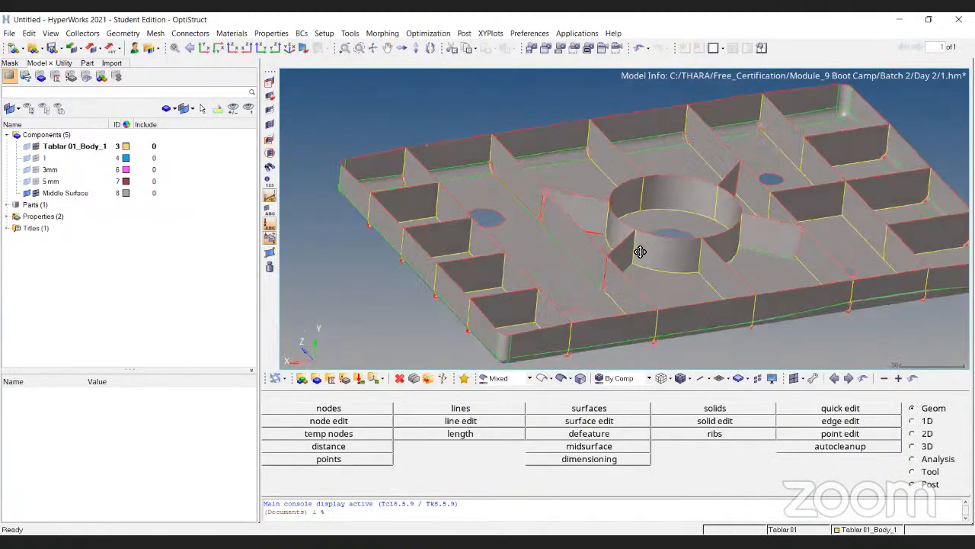
{"action": "right_click_drag", "start_coordinate": [867, 173], "coordinate": [761, 189], "text": "ctrl"}
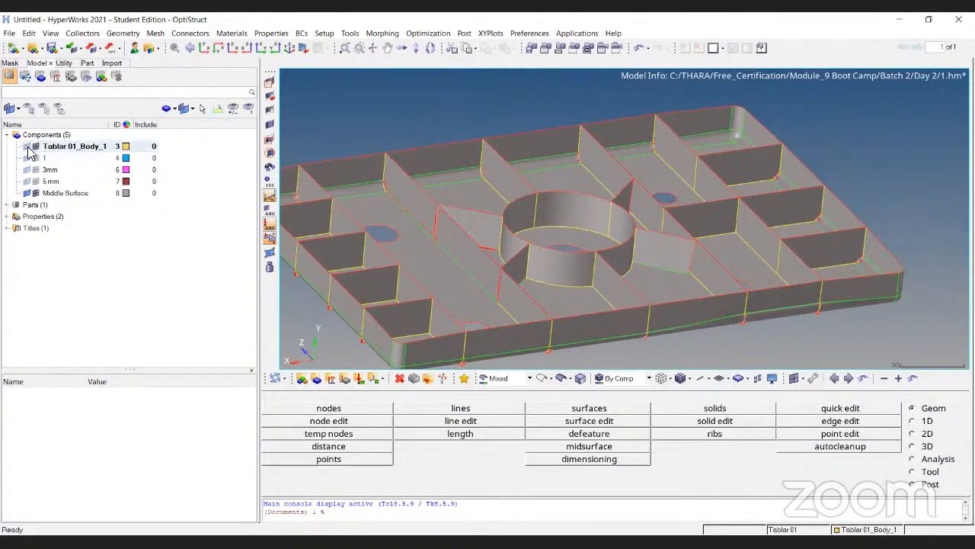
{"action": "left_click", "coordinate": [29, 152]}
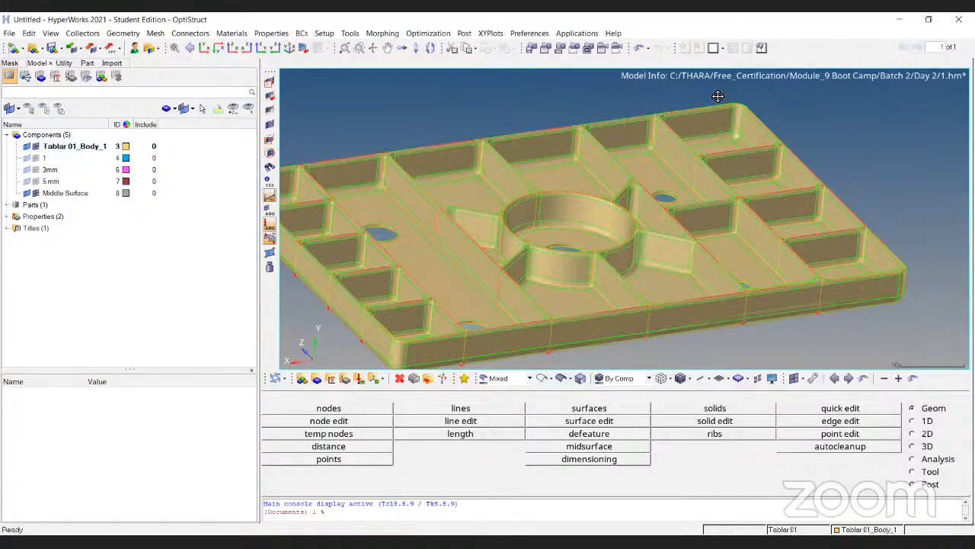
Step: Change the colour of the Tablar 01_Body_1 component to dark blue so it contrasts with the midsurface
{"action": "scroll", "coordinate": [598, 208], "scroll_direction": "up", "scroll_amount": 5}
{"action": "left_click_drag", "start_coordinate": [598, 208], "coordinate": [746, 126], "text": "ctrl"}
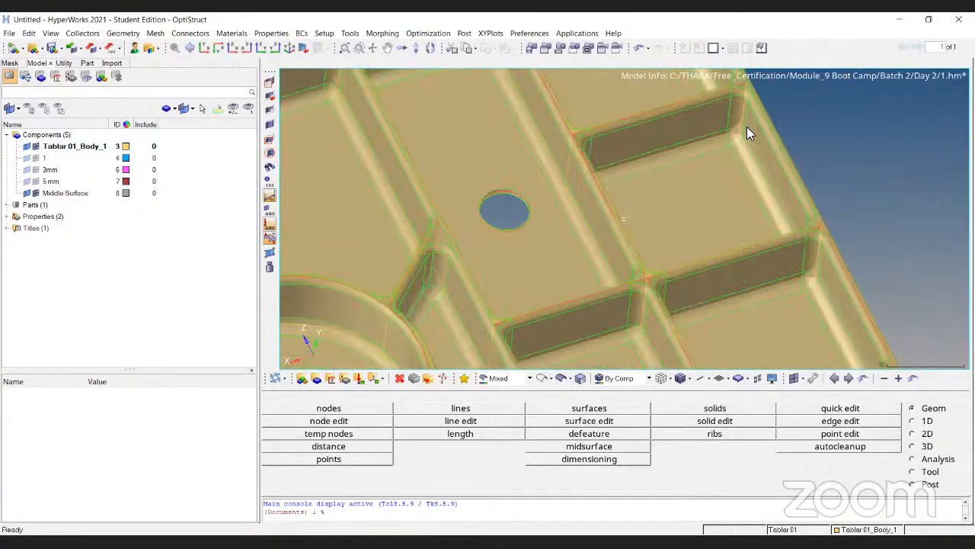
{"action": "scroll", "coordinate": [681, 260], "scroll_direction": "up", "scroll_amount": 5}
{"action": "scroll", "coordinate": [790, 157], "scroll_direction": "down", "scroll_amount": 4}
{"action": "scroll", "coordinate": [524, 218], "scroll_direction": "up", "scroll_amount": 6}
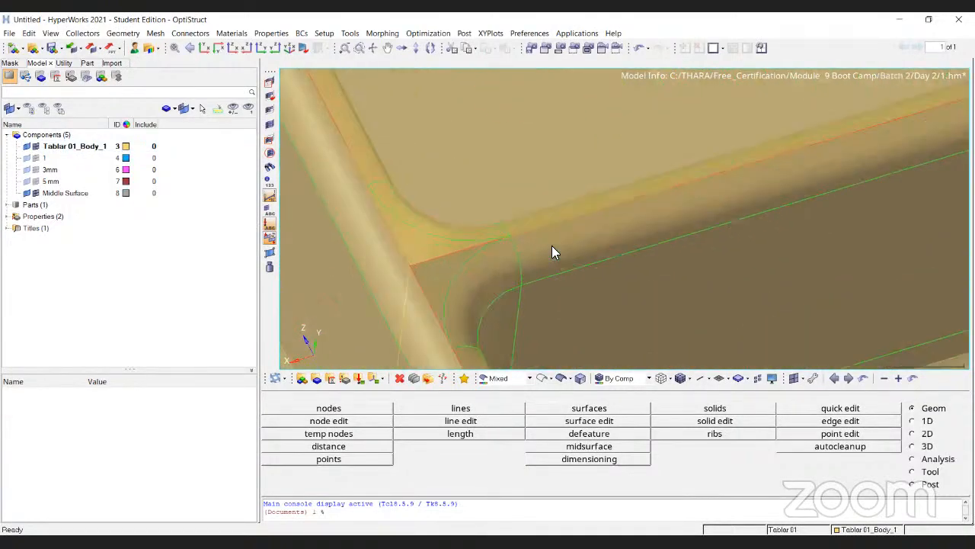
{"action": "left_click", "coordinate": [126, 145]}
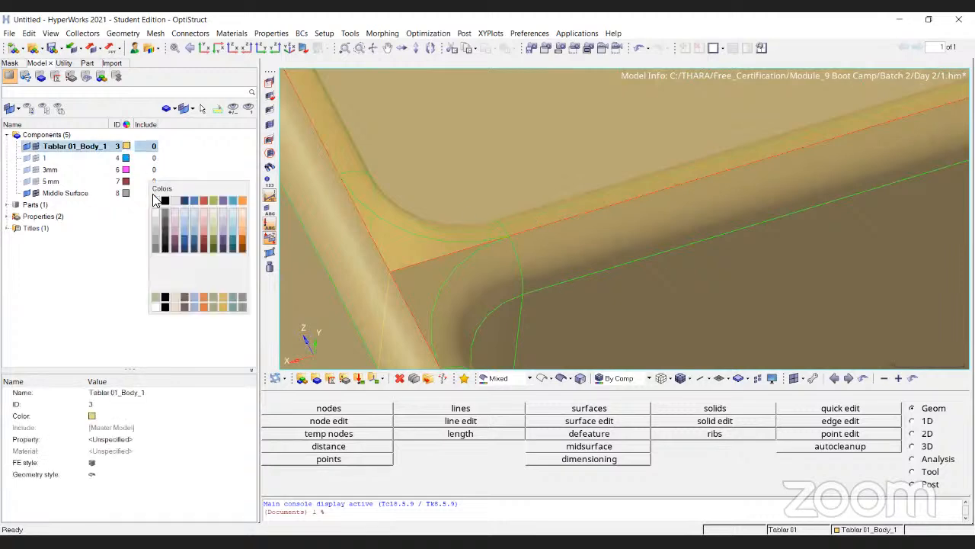
{"action": "left_click", "coordinate": [183, 235]}
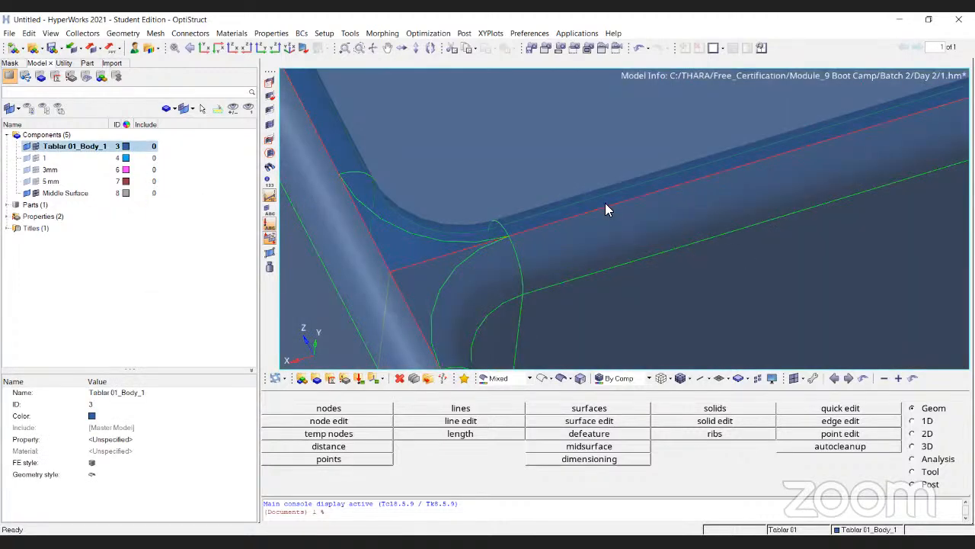
Step: Examine where the midsurface runs inside the solid at the rib crossings and around the central ring
{"action": "left_click_drag", "start_coordinate": [669, 201], "coordinate": [652, 199], "text": "ctrl"}
{"action": "scroll", "coordinate": [709, 195], "scroll_direction": "down", "scroll_amount": 3}
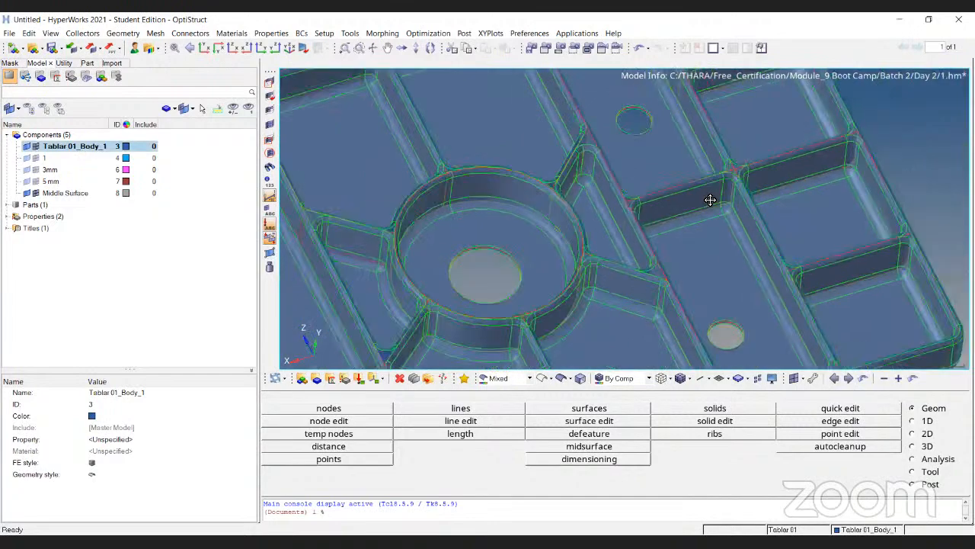
{"action": "scroll", "coordinate": [746, 233], "scroll_direction": "up", "scroll_amount": 5}
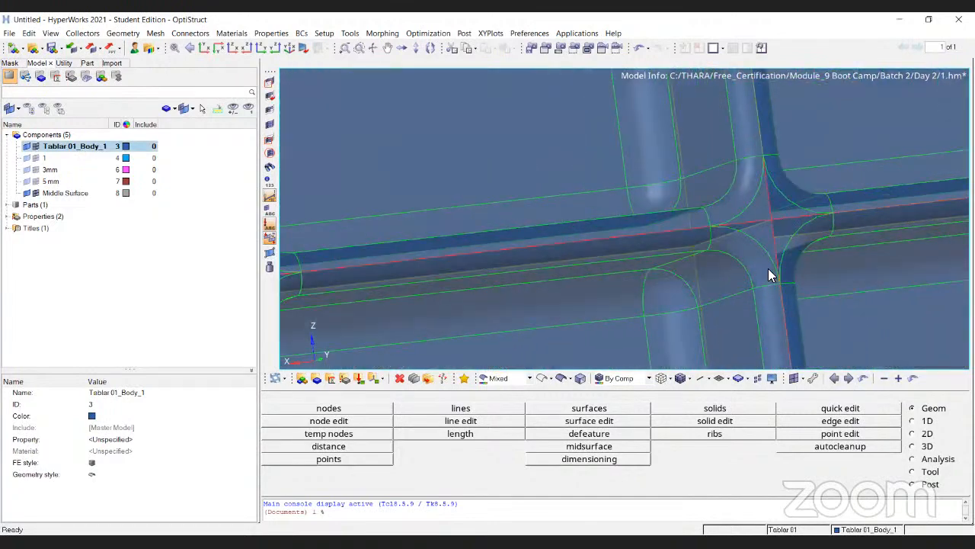
{"action": "scroll", "coordinate": [622, 187], "scroll_direction": "down", "scroll_amount": 5, "text": "ctrl"}
{"action": "right_click_drag", "start_coordinate": [591, 220], "coordinate": [800, 220], "text": "ctrl"}
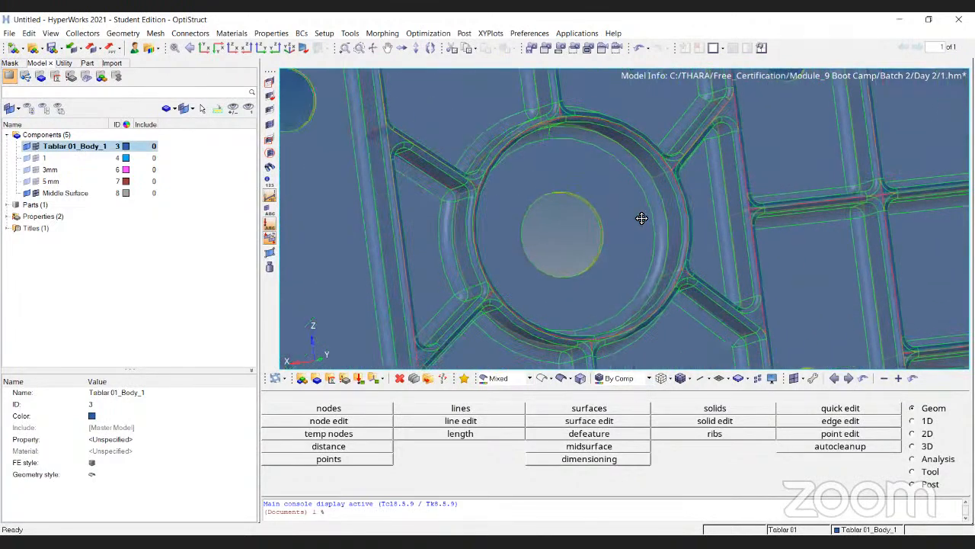
Step: Create 3 parametric nodes by arc length along the thickness edge of the large hole beside the side ribs
{"action": "left_click_drag", "start_coordinate": [643, 218], "coordinate": [686, 237], "text": "ctrl"}
{"action": "right_click_drag", "start_coordinate": [362, 156], "coordinate": [547, 248], "text": "ctrl"}
{"action": "scroll", "coordinate": [462, 214], "scroll_direction": "up", "scroll_amount": 7}
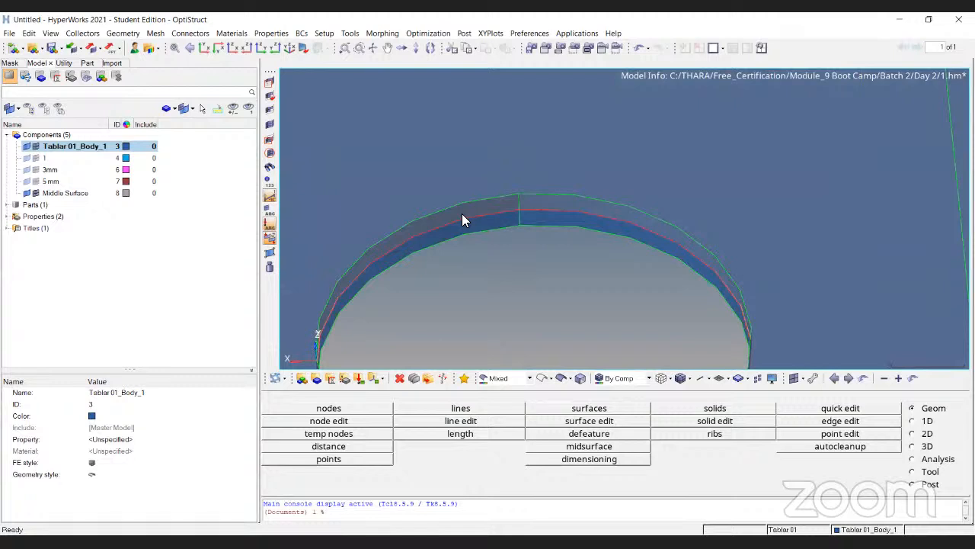
{"action": "left_click", "coordinate": [326, 408]}
{"action": "left_click", "coordinate": [310, 404]}
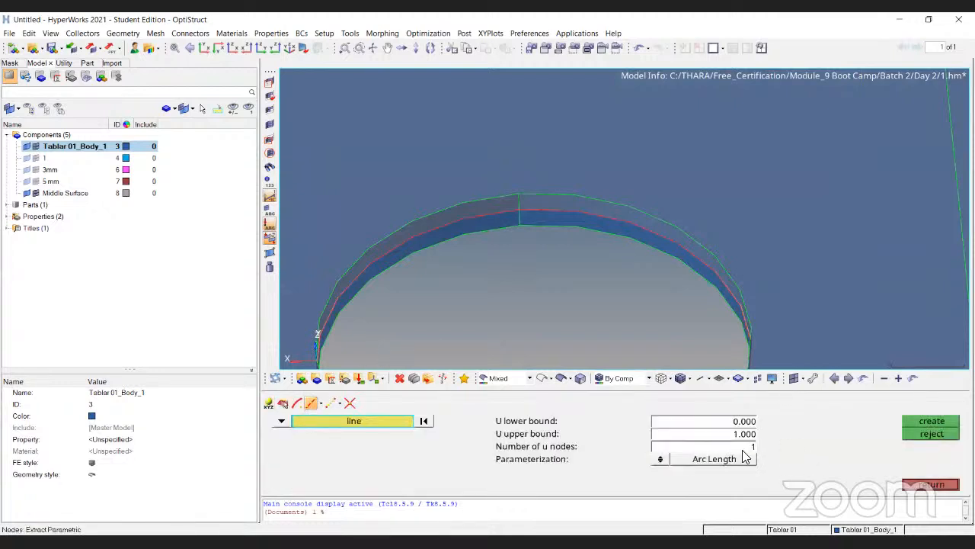
{"action": "type", "text": "3"}
{"action": "scroll", "coordinate": [520, 206], "scroll_direction": "up", "scroll_amount": 5}
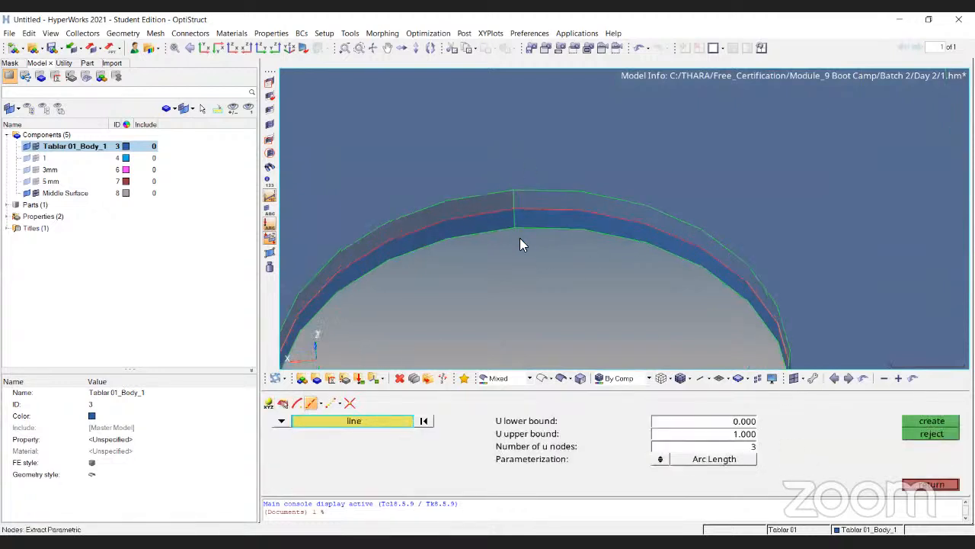
{"action": "left_click", "coordinate": [499, 155]}
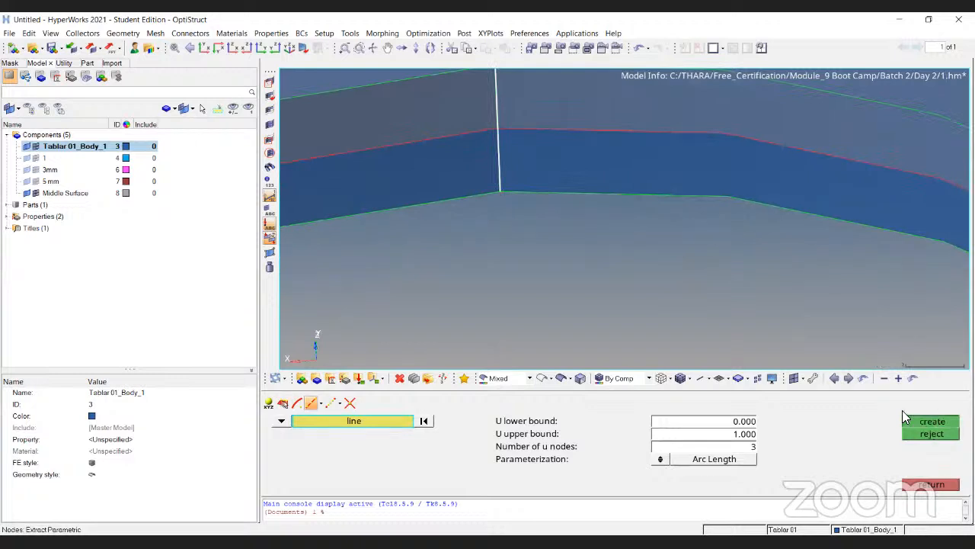
{"action": "left_click", "coordinate": [931, 421]}
{"action": "scroll", "coordinate": [573, 253], "scroll_direction": "down", "scroll_amount": 2}
{"action": "scroll", "coordinate": [573, 254], "scroll_direction": "down", "scroll_amount": 3}
{"action": "scroll", "coordinate": [548, 213], "scroll_direction": "up", "scroll_amount": 5}
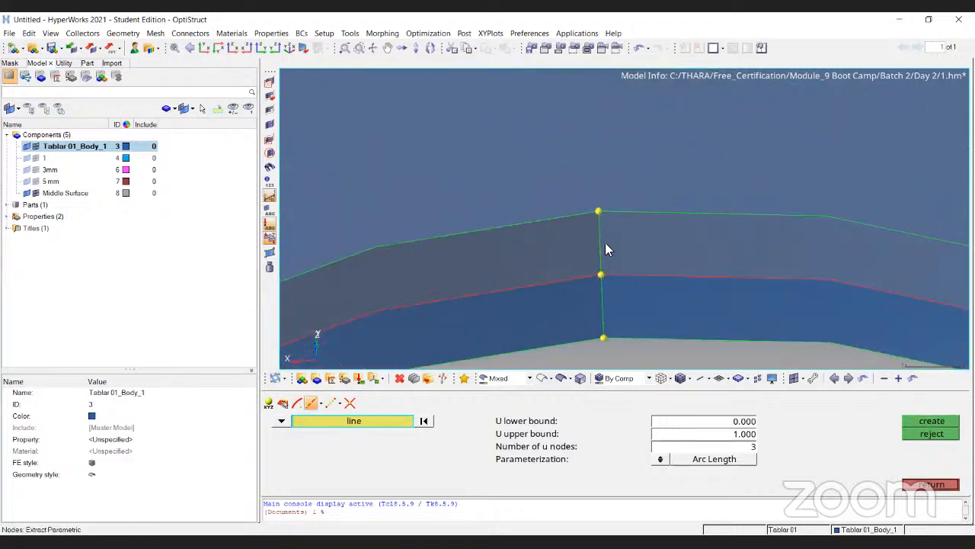
{"action": "key", "text": "Escape"}
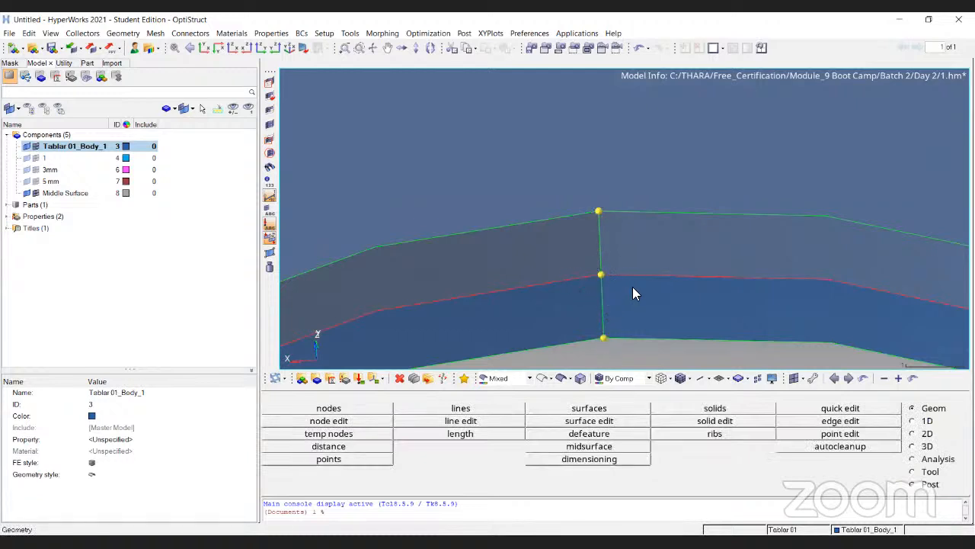
Step: Examine the midsurface edges inside the solid's other holes and along the ribs across the whole plate
{"action": "scroll", "coordinate": [477, 203], "scroll_direction": "down", "scroll_amount": 3}
{"action": "scroll", "coordinate": [480, 203], "scroll_direction": "up", "scroll_amount": 5}
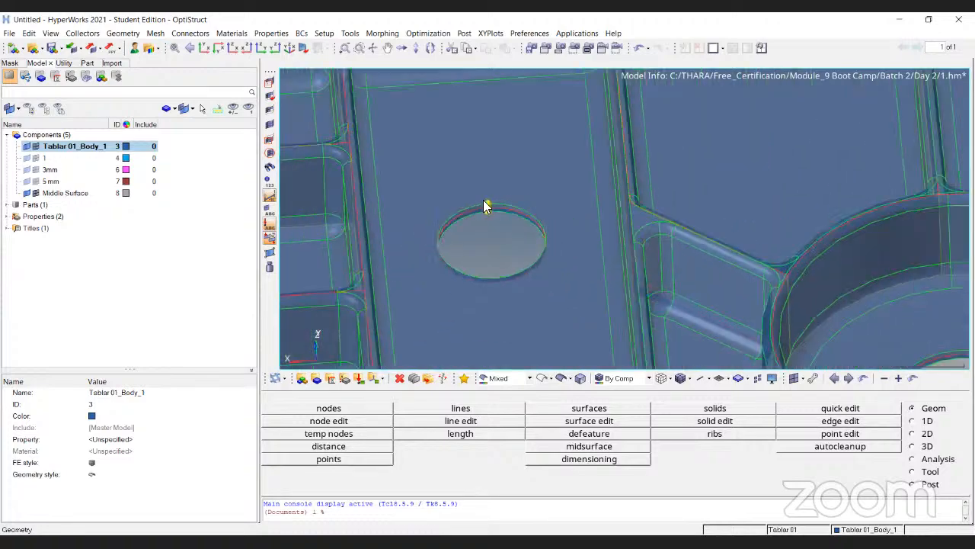
{"action": "scroll", "coordinate": [483, 201], "scroll_direction": "down", "scroll_amount": 4, "text": "ctrl"}
{"action": "right_click_drag", "start_coordinate": [736, 172], "coordinate": [633, 228], "text": "ctrl"}
{"action": "scroll", "coordinate": [679, 202], "scroll_direction": "up", "scroll_amount": 7, "text": "ctrl"}
{"action": "right_click_drag", "start_coordinate": [679, 203], "coordinate": [608, 215], "text": "ctrl"}
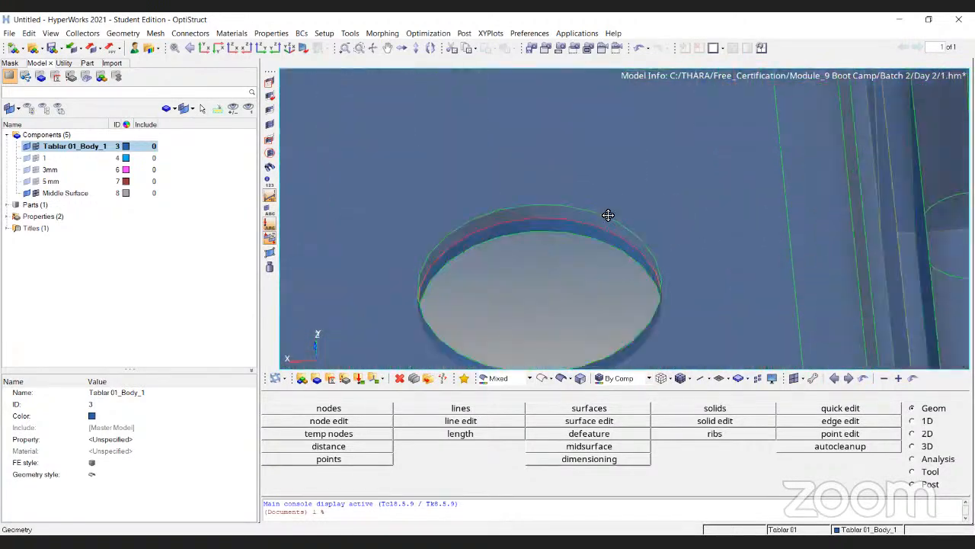
{"action": "scroll", "coordinate": [703, 210], "scroll_direction": "down", "scroll_amount": 6}
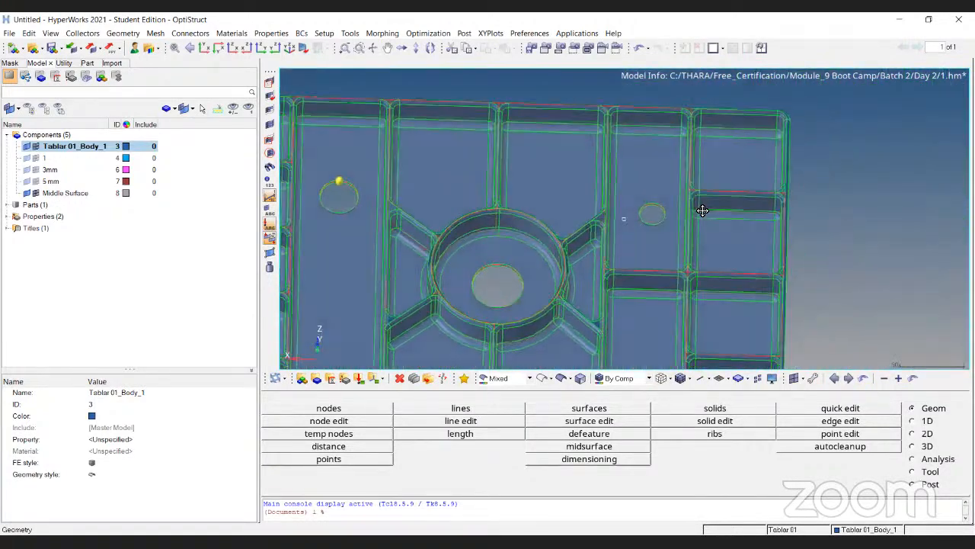
{"action": "left_click_drag", "start_coordinate": [702, 210], "coordinate": [579, 130], "text": "ctrl"}
{"action": "scroll", "coordinate": [526, 112], "scroll_direction": "up", "scroll_amount": 3, "text": "ctrl"}
{"action": "right_click_drag", "start_coordinate": [487, 167], "coordinate": [751, 96], "text": "ctrl"}
{"action": "scroll", "coordinate": [751, 96], "scroll_direction": "down", "scroll_amount": 5, "text": "ctrl"}
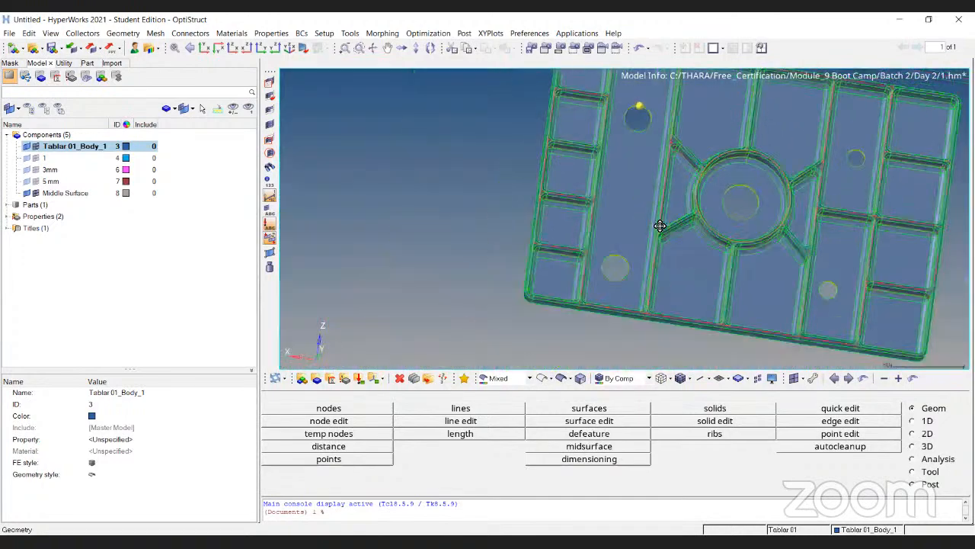
{"action": "left_click_drag", "start_coordinate": [660, 226], "coordinate": [550, 259], "text": "ctrl"}
Step: Create 3 parametric nodes along the curved edge line where a side rib's fillet begins near the outer wall
{"action": "scroll", "coordinate": [518, 261], "scroll_direction": "up", "scroll_amount": 5, "text": "ctrl"}
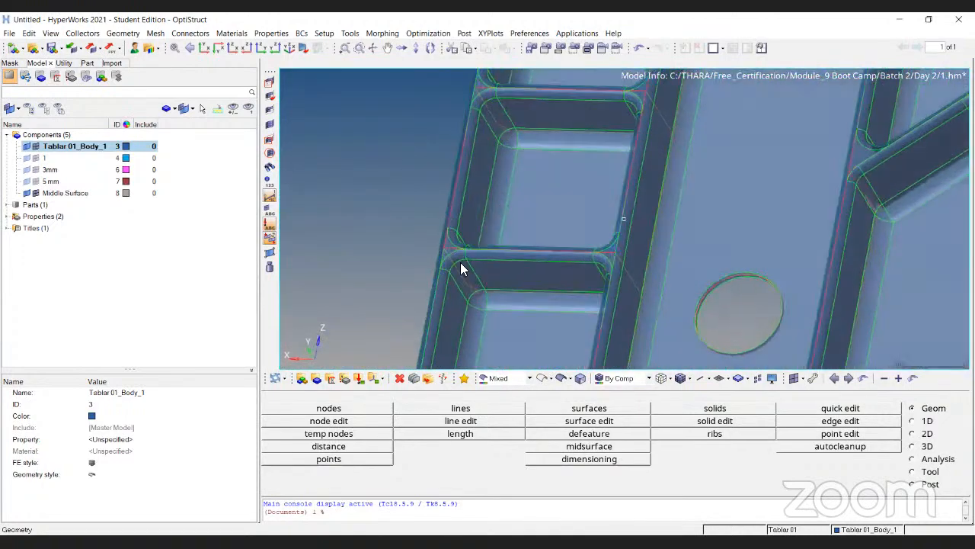
{"action": "scroll", "coordinate": [460, 267], "scroll_direction": "up", "scroll_amount": 4, "text": "ctrl"}
{"action": "key", "text": "F8"}
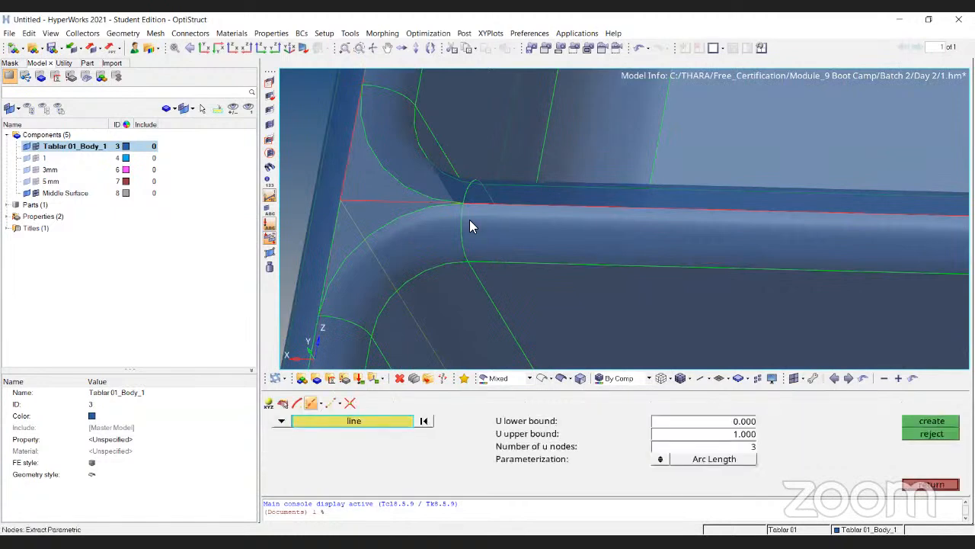
{"action": "left_click_drag", "start_coordinate": [469, 220], "coordinate": [465, 204], "text": "ctrl"}
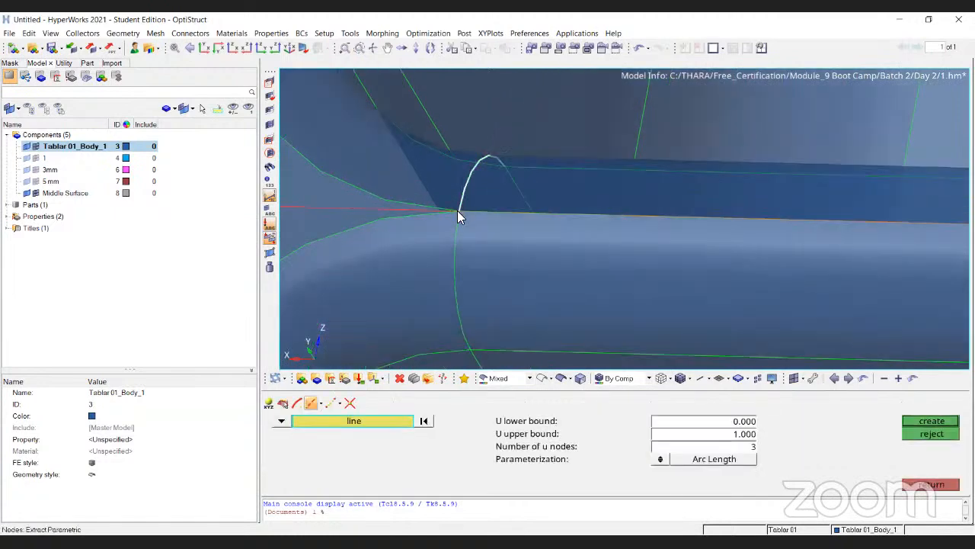
{"action": "left_click", "coordinate": [931, 421]}
{"action": "key", "text": "Escape"}
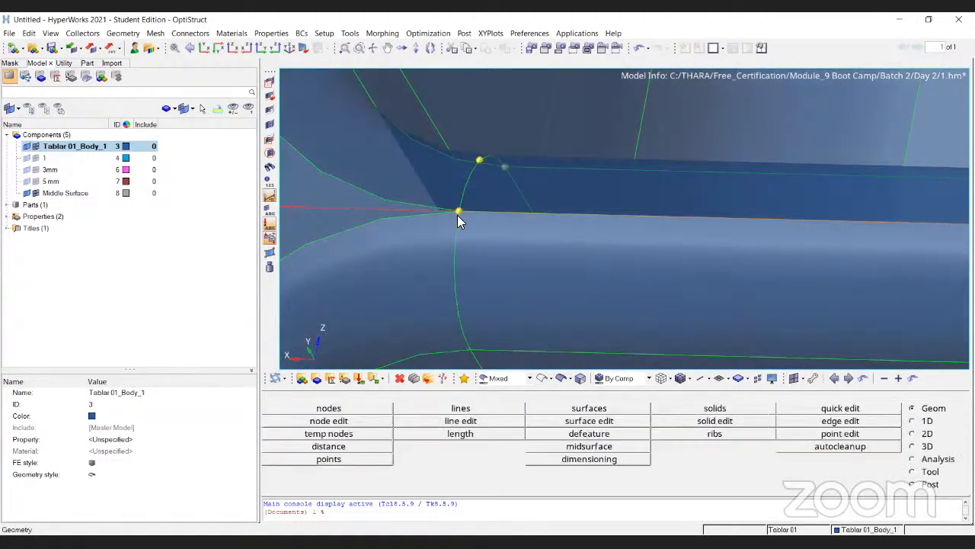
Step: Switch the geometry to wireframe and examine the new rib nodes against the midsurface edges
{"action": "left_click_drag", "start_coordinate": [457, 215], "coordinate": [460, 202], "text": "ctrl"}
{"action": "left_click_drag", "start_coordinate": [528, 246], "coordinate": [471, 149], "text": "ctrl"}
{"action": "scroll", "coordinate": [473, 150], "scroll_direction": "down", "scroll_amount": 8, "text": "ctrl"}
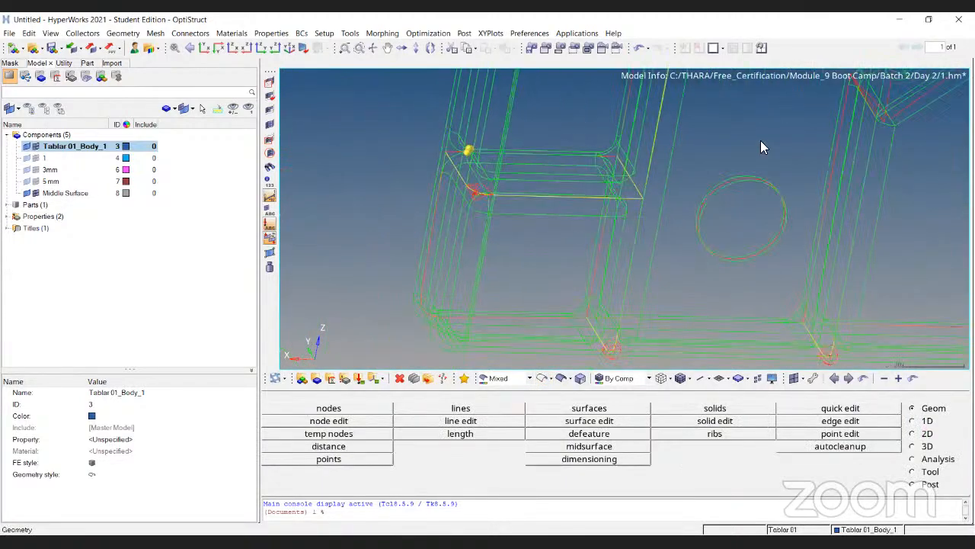
{"action": "right_click_drag", "start_coordinate": [803, 152], "coordinate": [698, 154], "text": "ctrl"}
{"action": "left_click_drag", "start_coordinate": [698, 155], "coordinate": [718, 230], "text": "ctrl"}
{"action": "right_click_drag", "start_coordinate": [876, 119], "coordinate": [818, 237], "text": "ctrl"}
{"action": "left_click_drag", "start_coordinate": [819, 236], "coordinate": [851, 192], "text": "ctrl"}
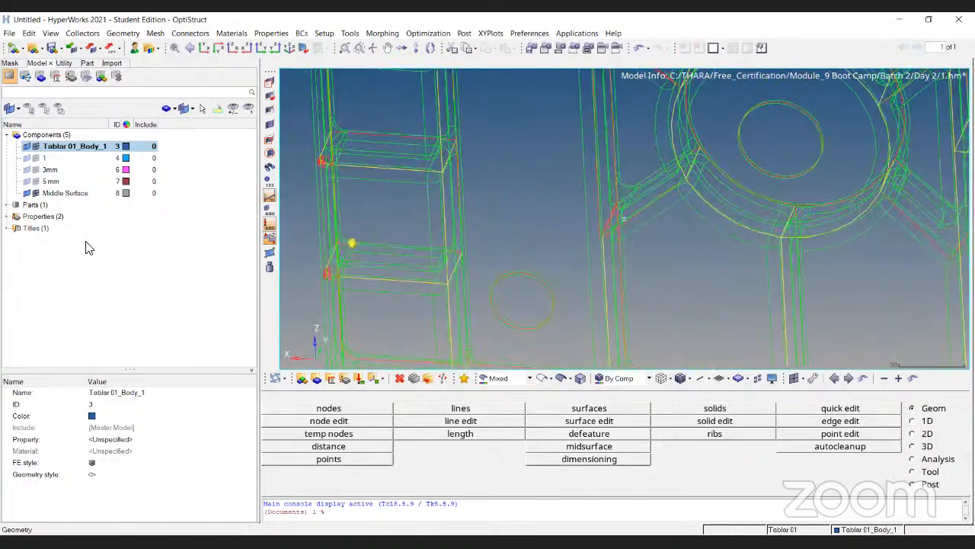
Step: Hide the geometry of Tablar 01_Body_1 and display the remaining midsurface shaded with edges
{"action": "left_click", "coordinate": [28, 148]}
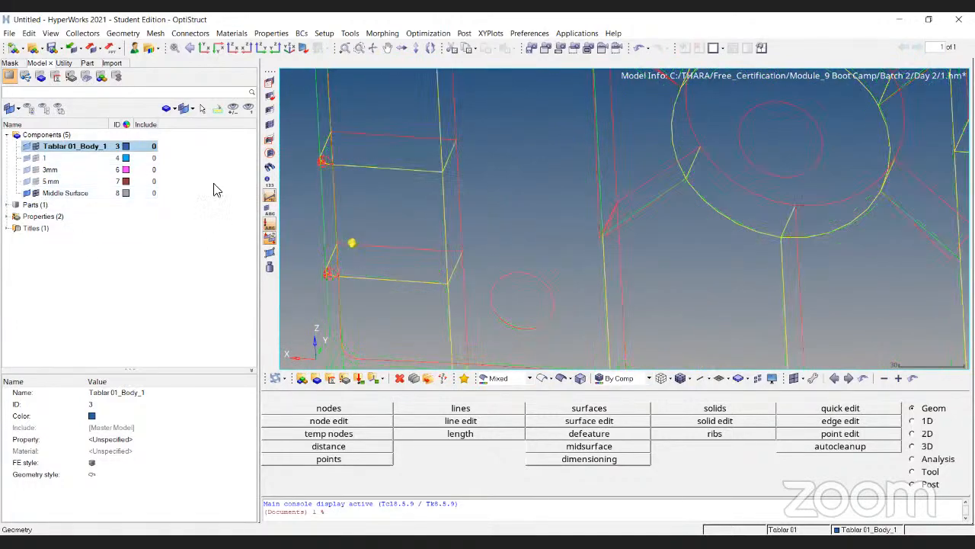
{"action": "left_click", "coordinate": [559, 381]}
{"action": "right_click_drag", "start_coordinate": [722, 185], "coordinate": [671, 204], "text": "ctrl"}
{"action": "scroll", "coordinate": [672, 204], "scroll_direction": "down", "scroll_amount": 5, "text": "ctrl"}
{"action": "left_click_drag", "start_coordinate": [758, 313], "coordinate": [787, 305], "text": "ctrl"}
{"action": "left_click_drag", "start_coordinate": [538, 211], "coordinate": [564, 217], "text": "ctrl"}
Step: Clear all temporary nodes from the model
{"action": "key", "text": "shift+F2"}
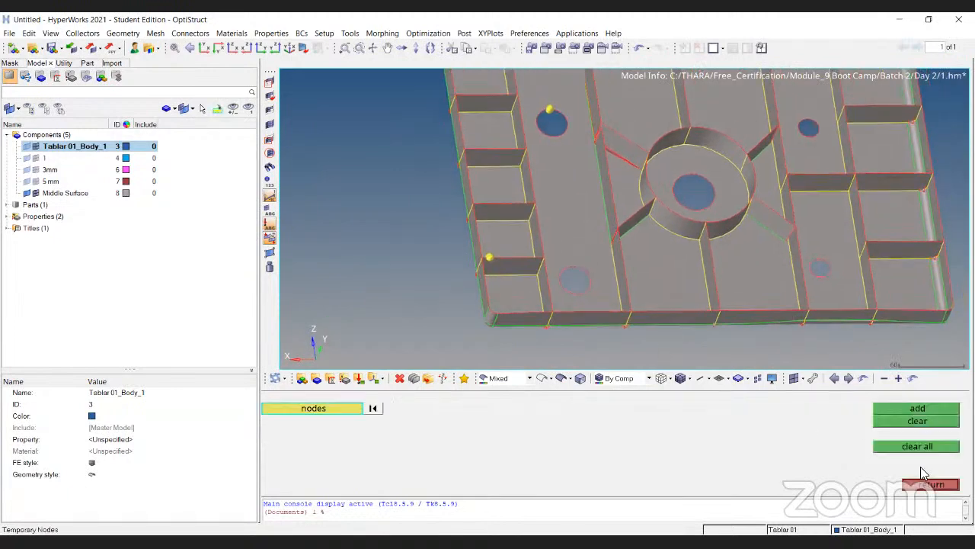
{"action": "left_click", "coordinate": [916, 449]}
{"action": "key", "text": "Escape"}
Step: Examine the midsurface ribs and their joints with the outer wall, central ring and base plate
{"action": "scroll", "coordinate": [565, 186], "scroll_direction": "down", "scroll_amount": 5}
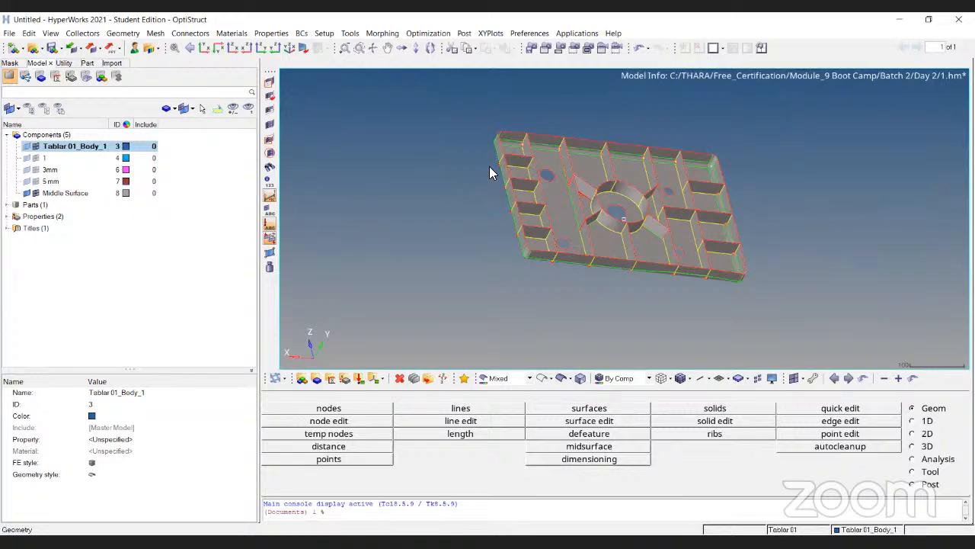
{"action": "scroll", "coordinate": [533, 182], "scroll_direction": "up", "scroll_amount": 6}
{"action": "left_click_drag", "start_coordinate": [711, 296], "coordinate": [735, 252], "text": "ctrl"}
{"action": "scroll", "coordinate": [777, 81], "scroll_direction": "down", "scroll_amount": 2}
{"action": "right_click_drag", "start_coordinate": [777, 81], "coordinate": [666, 213], "text": "ctrl"}
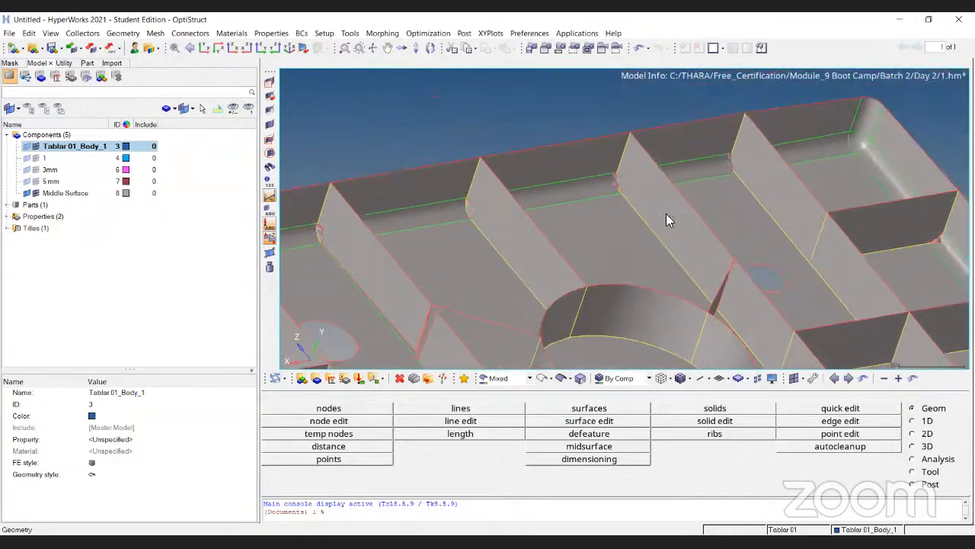
{"action": "scroll", "coordinate": [587, 179], "scroll_direction": "up", "scroll_amount": 4}
{"action": "scroll", "coordinate": [629, 122], "scroll_direction": "down", "scroll_amount": 3}
{"action": "scroll", "coordinate": [636, 148], "scroll_direction": "down", "scroll_amount": 2}
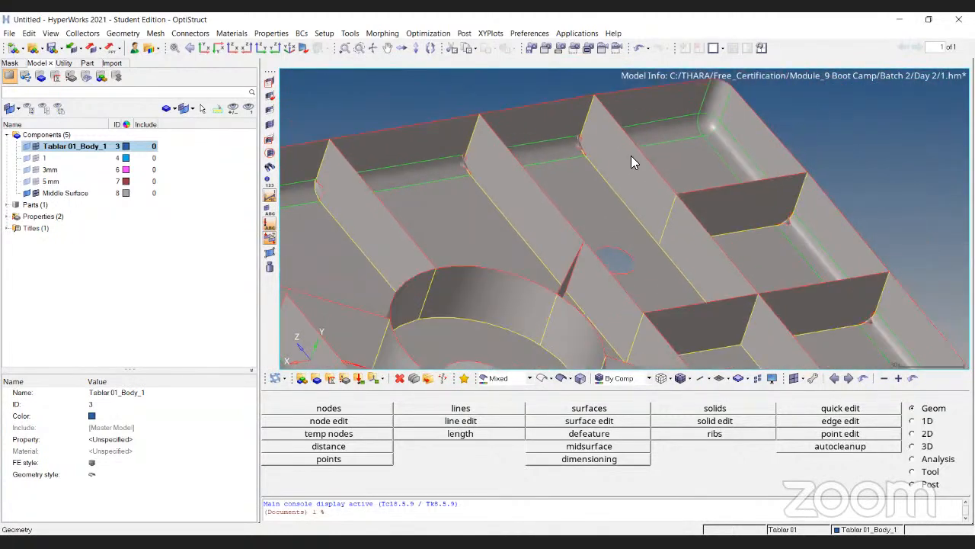
Step: Mask the midsurface rib surface beside the small hole, between the two short cross ribs
{"action": "key", "text": "F5"}
{"action": "left_click", "coordinate": [415, 413]}
{"action": "left_click", "coordinate": [417, 448]}
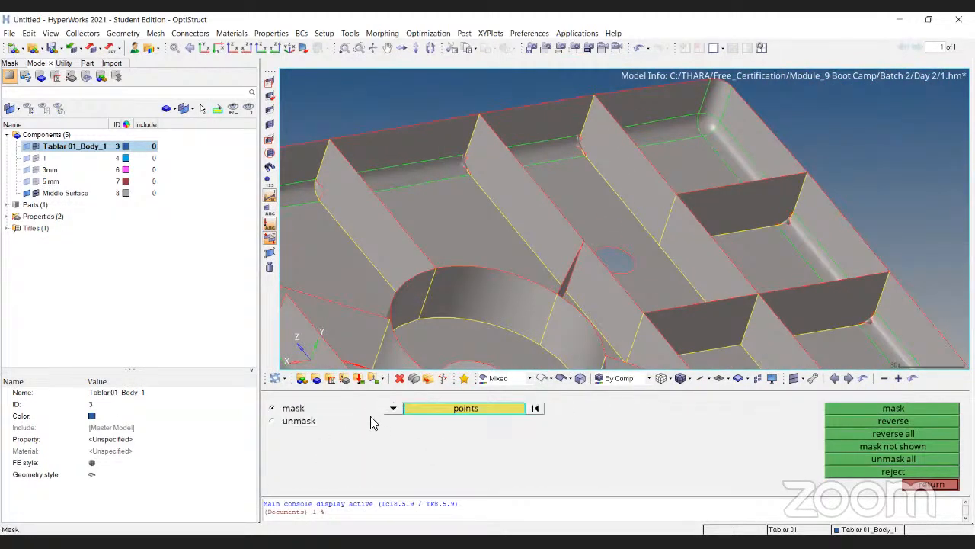
{"action": "left_click", "coordinate": [393, 409]}
{"action": "left_click", "coordinate": [344, 434]}
{"action": "scroll", "coordinate": [619, 253], "scroll_direction": "up", "scroll_amount": 3}
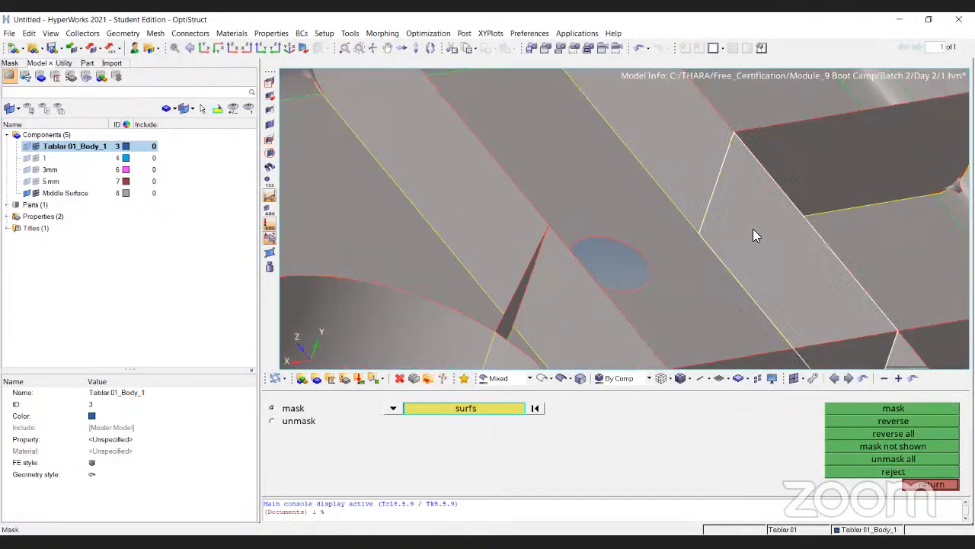
{"action": "left_click", "coordinate": [753, 228]}
{"action": "scroll", "coordinate": [736, 219], "scroll_direction": "down", "scroll_amount": 5}
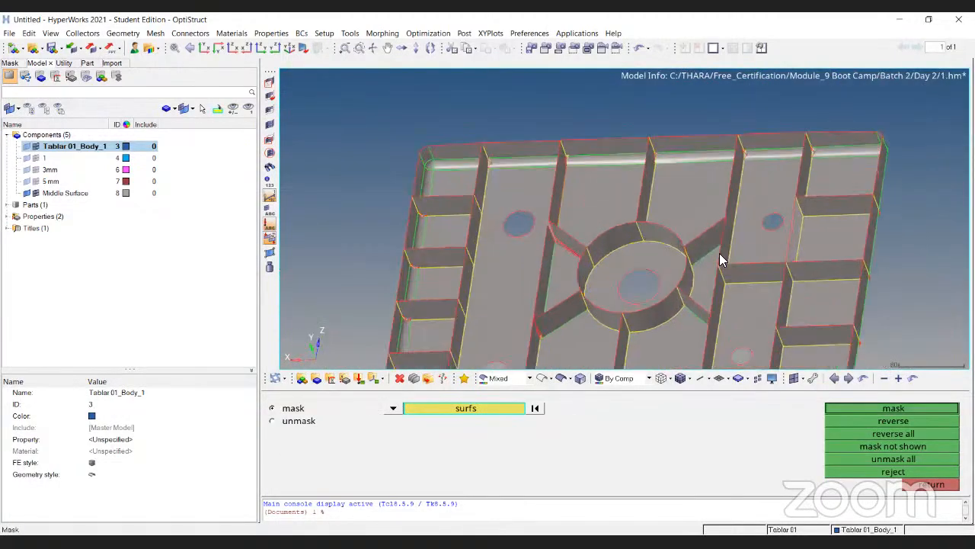
{"action": "scroll", "coordinate": [719, 253], "scroll_direction": "up", "scroll_amount": 3}
{"action": "scroll", "coordinate": [715, 241], "scroll_direction": "up", "scroll_amount": 4}
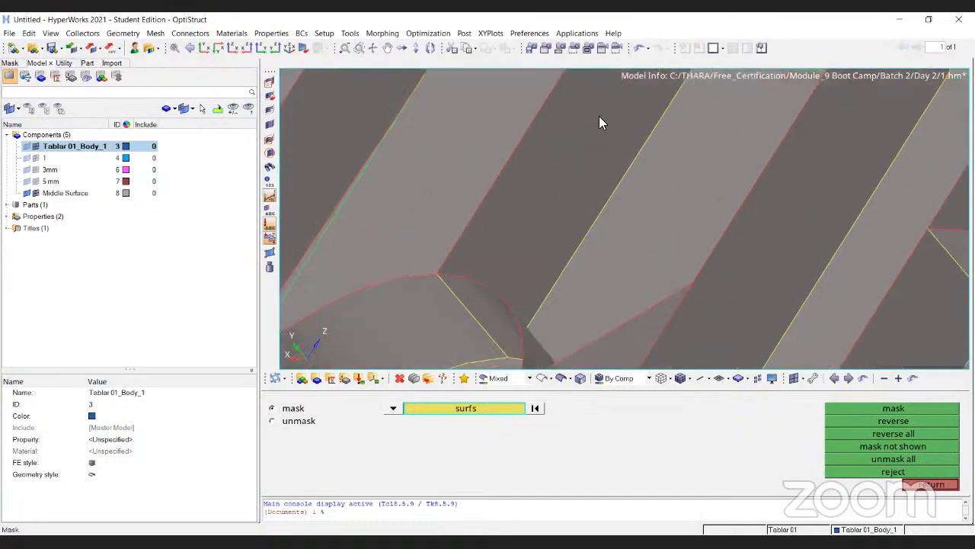
Step: Examine the small distorted surfaces where the midsurface ribs meet the rounded base of the outer wall
{"action": "scroll", "coordinate": [599, 116], "scroll_direction": "down", "scroll_amount": 3}
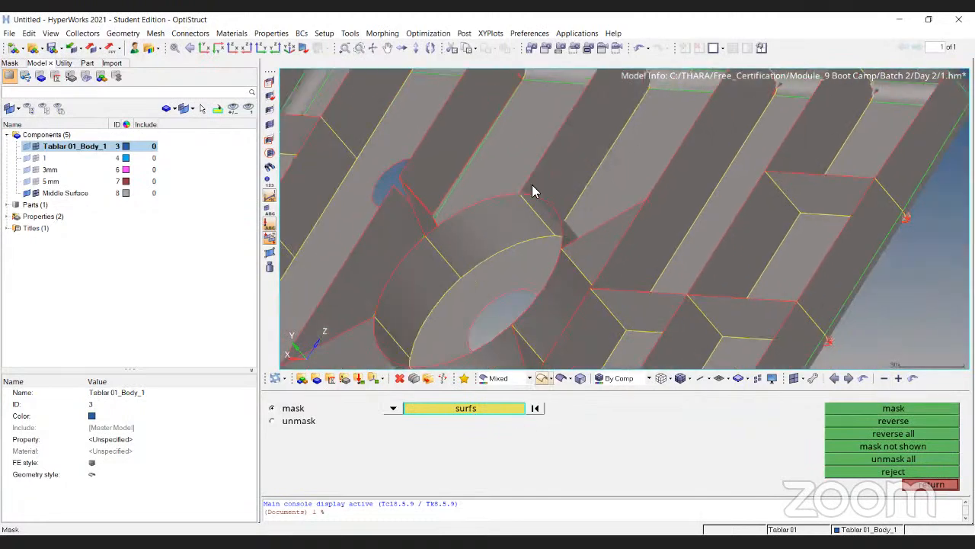
{"action": "scroll", "coordinate": [532, 191], "scroll_direction": "down", "scroll_amount": 5}
{"action": "mouse_move", "coordinate": [488, 231]}
{"action": "left_mouse_down", "text": "ctrl"}
{"action": "mouse_move", "coordinate": [556, 215]}
{"action": "mouse_move", "coordinate": [507, 237]}
{"action": "mouse_move", "coordinate": [457, 210]}
{"action": "mouse_move", "coordinate": [499, 209]}
{"action": "mouse_move", "coordinate": [535, 229]}
{"action": "mouse_move", "coordinate": [500, 244]}
{"action": "left_mouse_up", "text": "ctrl"}
{"action": "key", "text": "Escape"}
{"action": "scroll", "coordinate": [449, 216], "scroll_direction": "up", "scroll_amount": 5}
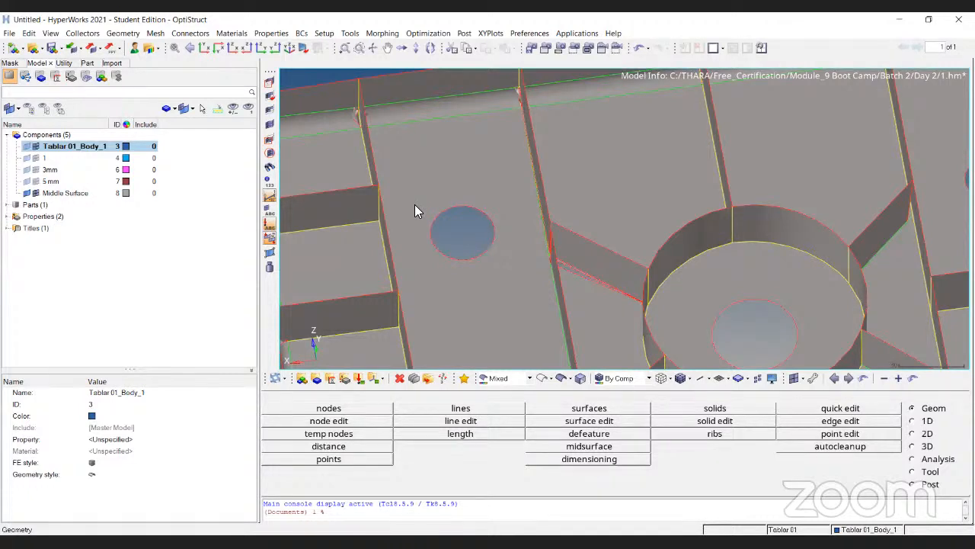
{"action": "scroll", "coordinate": [513, 145], "scroll_direction": "down", "scroll_amount": 5}
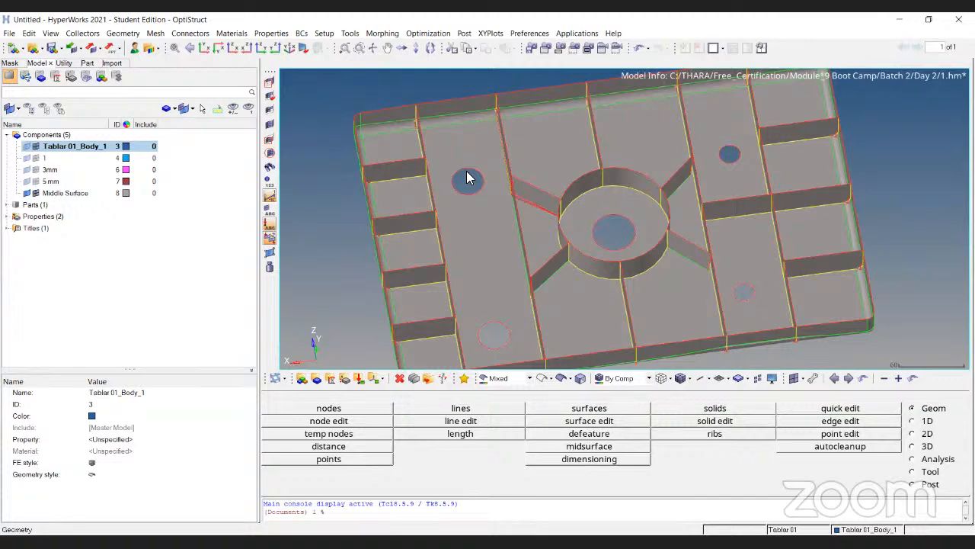
{"action": "scroll", "coordinate": [623, 309], "scroll_direction": "up", "scroll_amount": 6}
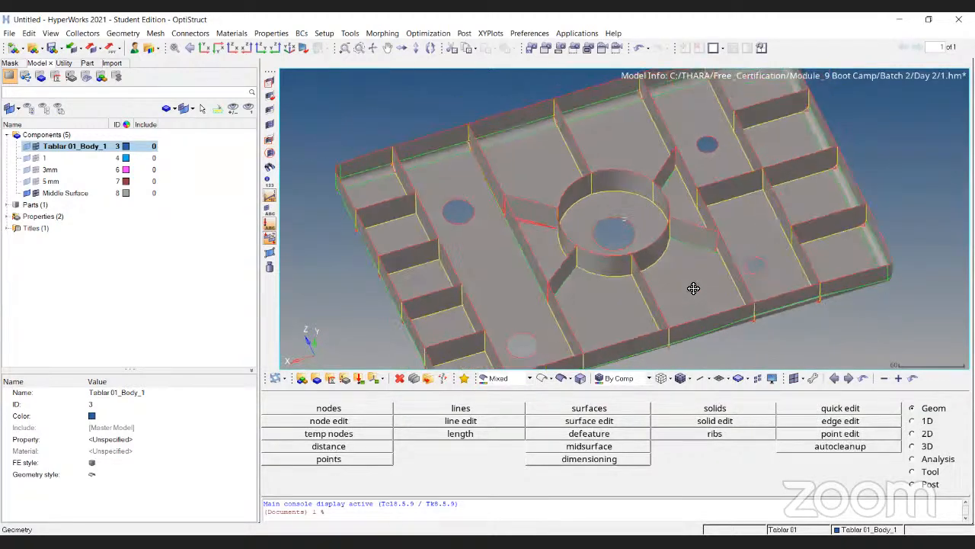
{"action": "scroll", "coordinate": [403, 244], "scroll_direction": "up", "scroll_amount": 8}
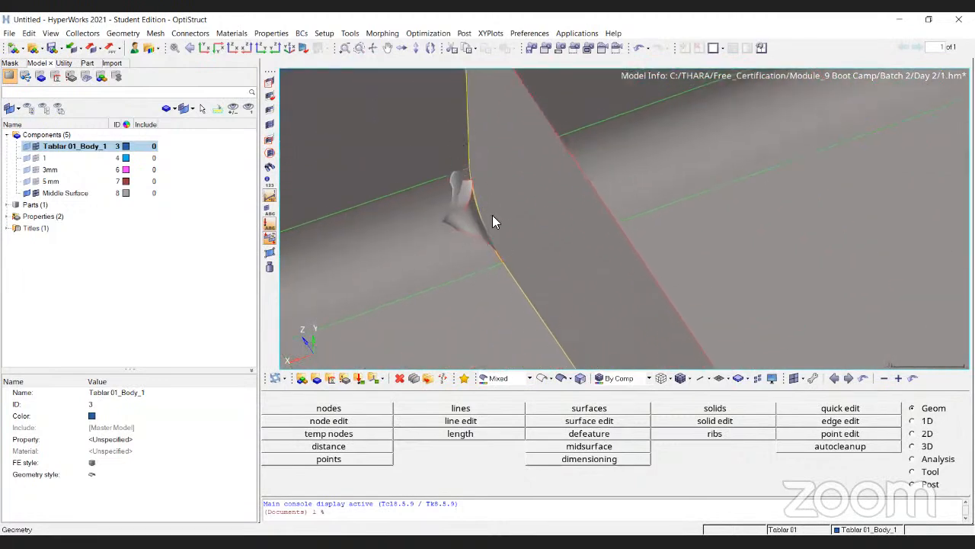
{"action": "scroll", "coordinate": [492, 220], "scroll_direction": "down", "scroll_amount": 8}
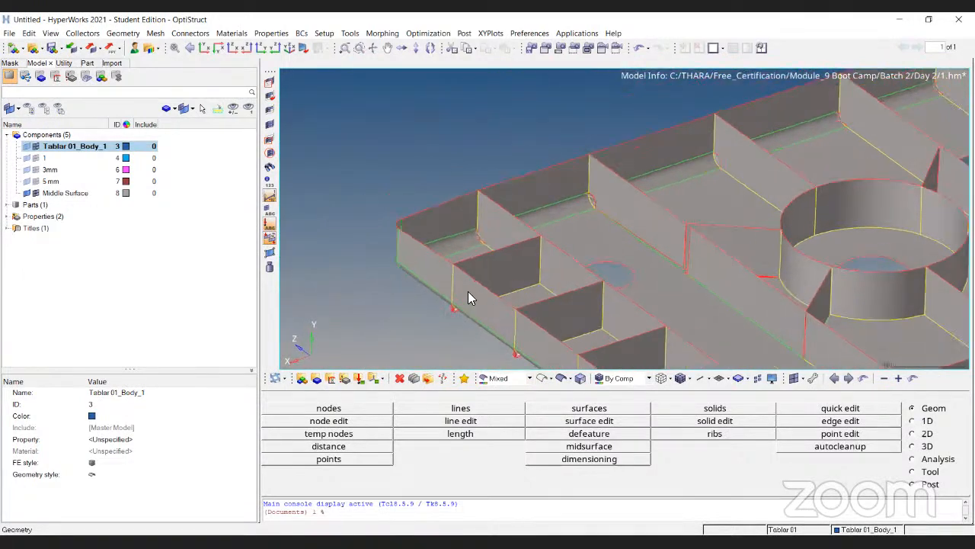
{"action": "scroll", "coordinate": [436, 251], "scroll_direction": "up", "scroll_amount": 3}
{"action": "right_click_drag", "start_coordinate": [508, 155], "coordinate": [500, 198], "text": "ctrl"}
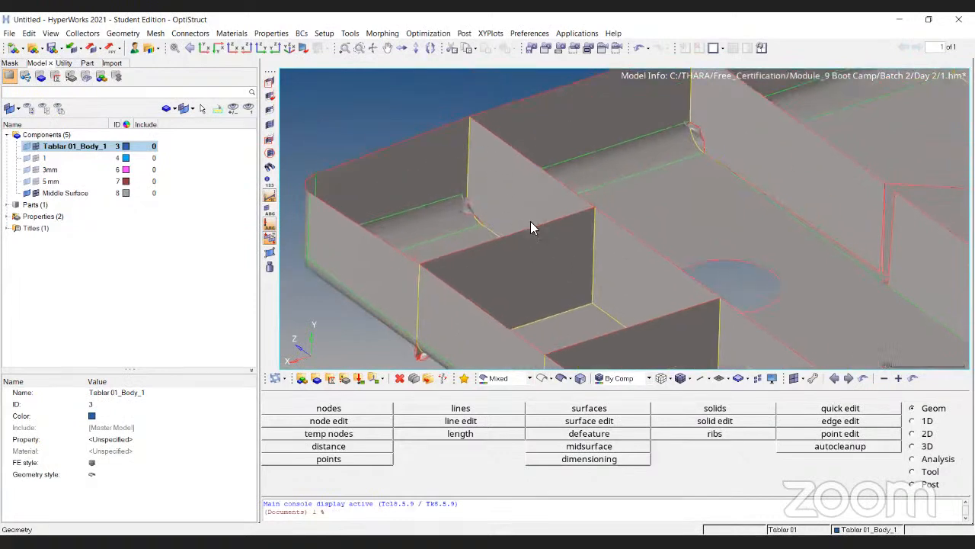
{"action": "scroll", "coordinate": [493, 175], "scroll_direction": "down", "scroll_amount": 8}
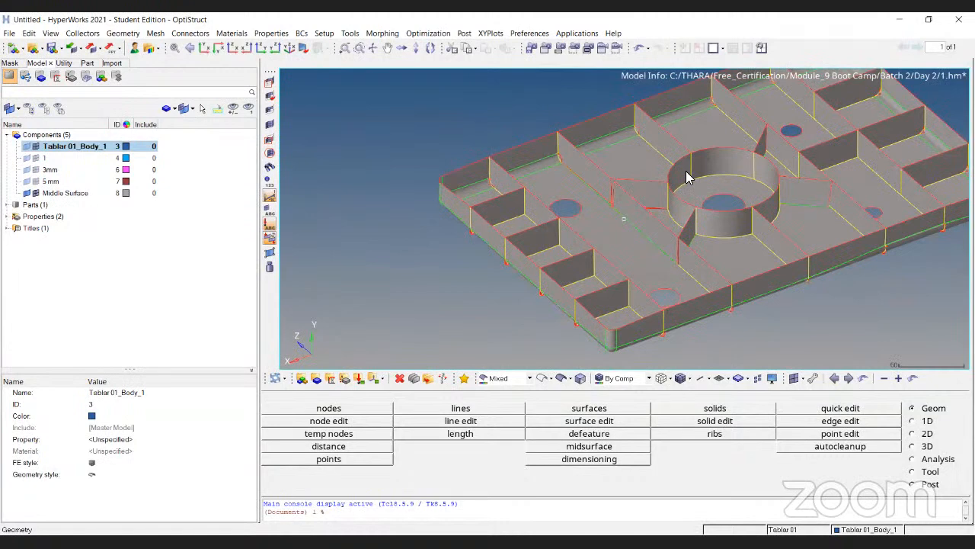
Step: Try meshing the small distorted surface at the corner-side rib's outer-wall joint with element size 3 and mixed mesh type
{"action": "scroll", "coordinate": [544, 152], "scroll_direction": "up", "scroll_amount": 10}
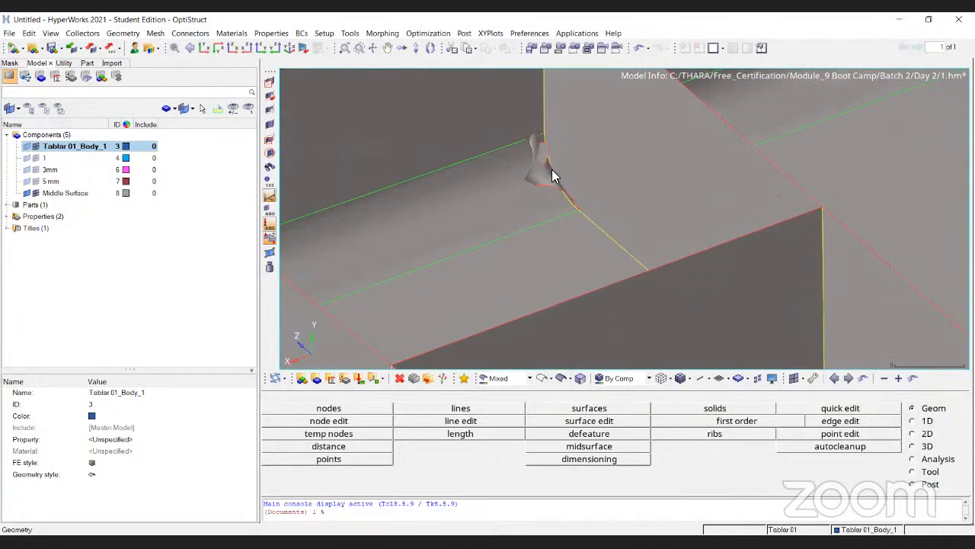
{"action": "key", "text": "F12"}
{"action": "left_click", "coordinate": [591, 409]}
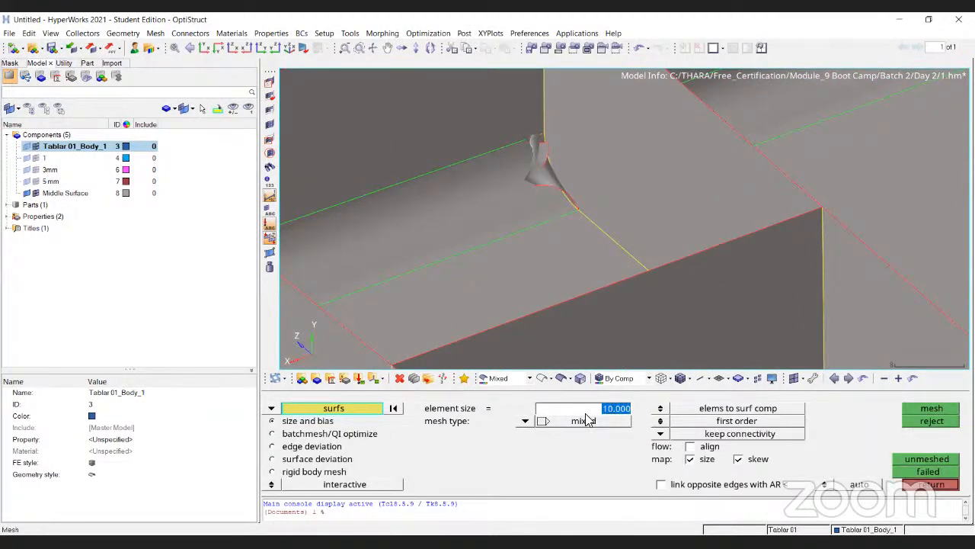
{"action": "type", "text": "3"}
{"action": "key", "text": "Return"}
{"action": "scroll", "coordinate": [509, 181], "scroll_direction": "up", "scroll_amount": 3}
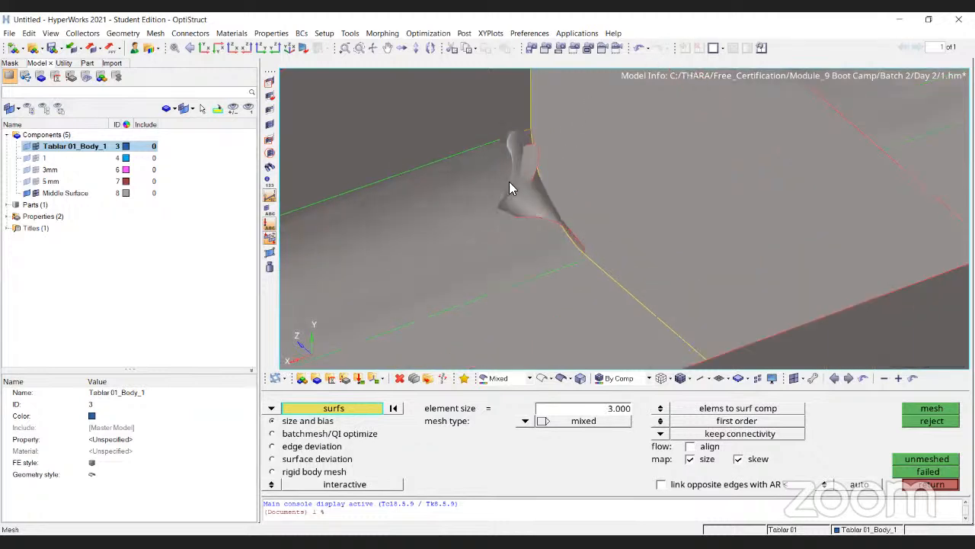
{"action": "left_click", "coordinate": [510, 181]}
{"action": "left_click", "coordinate": [938, 409]}
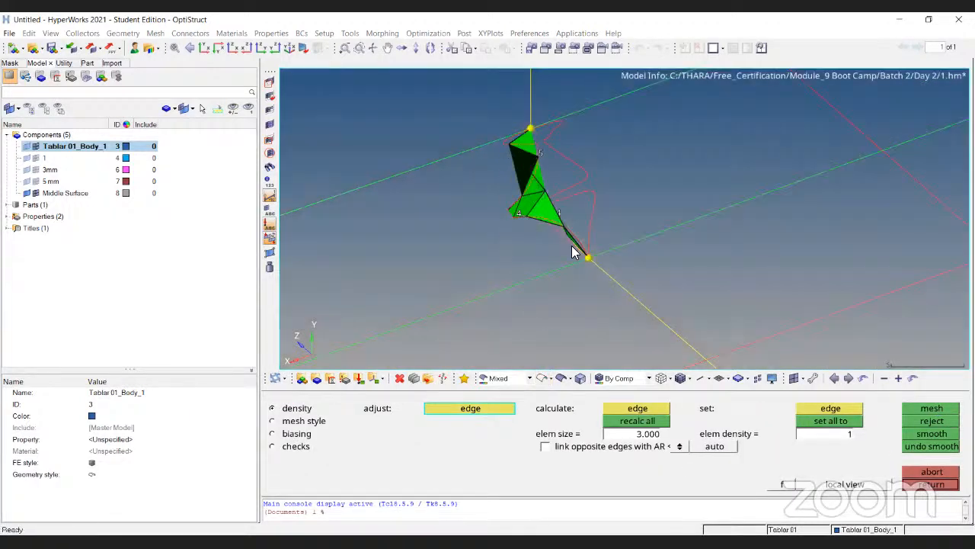
{"action": "left_click", "coordinate": [933, 485]}
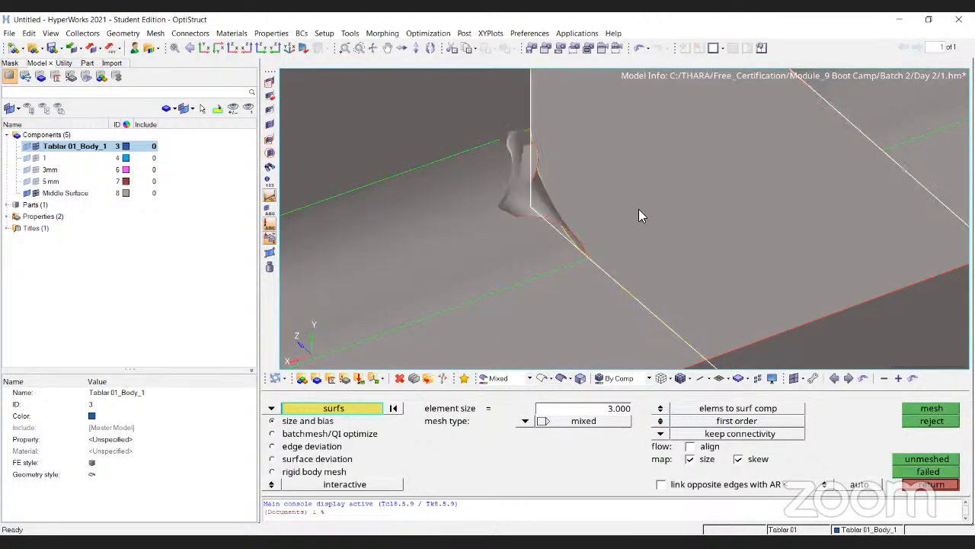
Step: Try meshing the adjoining rib surface at element size 3, view its elements around the joint, and abort the mesh
{"action": "left_click", "coordinate": [931, 408]}
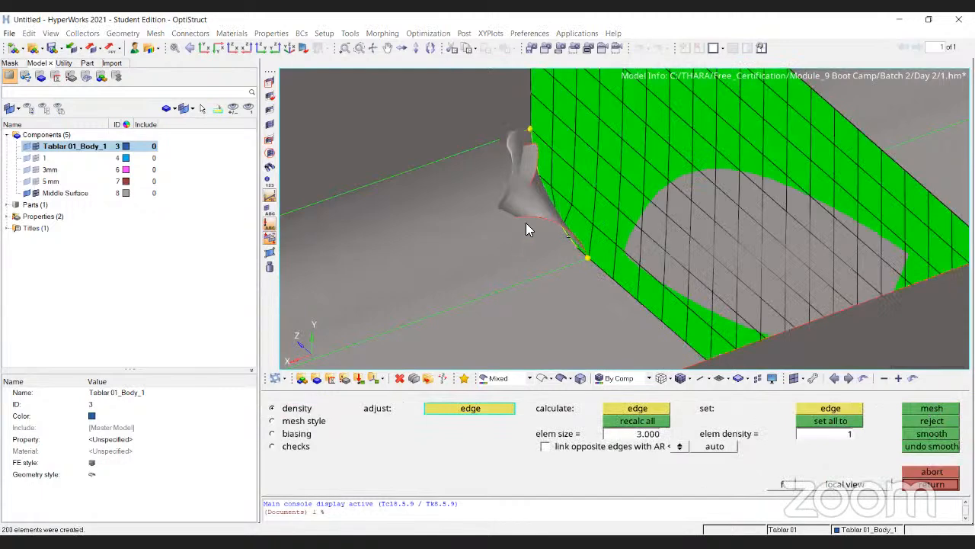
{"action": "scroll", "coordinate": [525, 222], "scroll_direction": "down", "scroll_amount": 5, "text": "ctrl"}
{"action": "left_click_drag", "start_coordinate": [531, 247], "coordinate": [628, 302], "text": "ctrl"}
{"action": "right_click_drag", "start_coordinate": [627, 302], "coordinate": [516, 166], "text": "ctrl"}
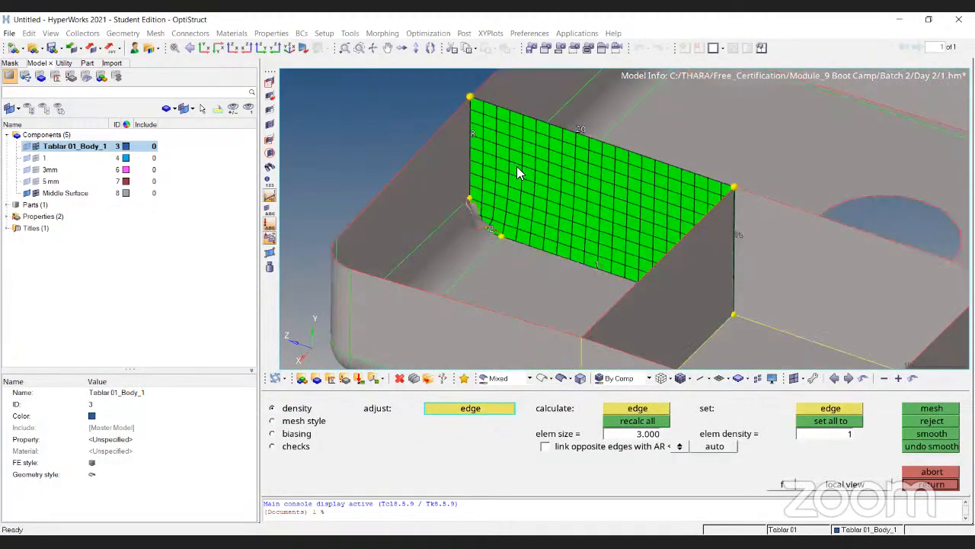
{"action": "left_click", "coordinate": [931, 472]}
Step: Inspect the distorted patch beside the corner-side rib and the other rib joints along the outer wall
{"action": "scroll", "coordinate": [469, 224], "scroll_direction": "up", "scroll_amount": 5}
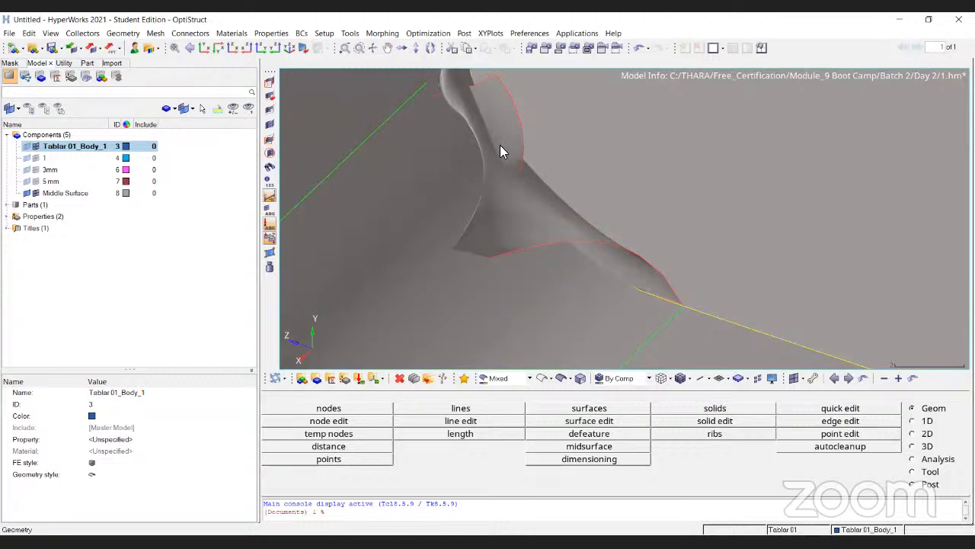
{"action": "scroll", "coordinate": [472, 172], "scroll_direction": "down", "scroll_amount": 8}
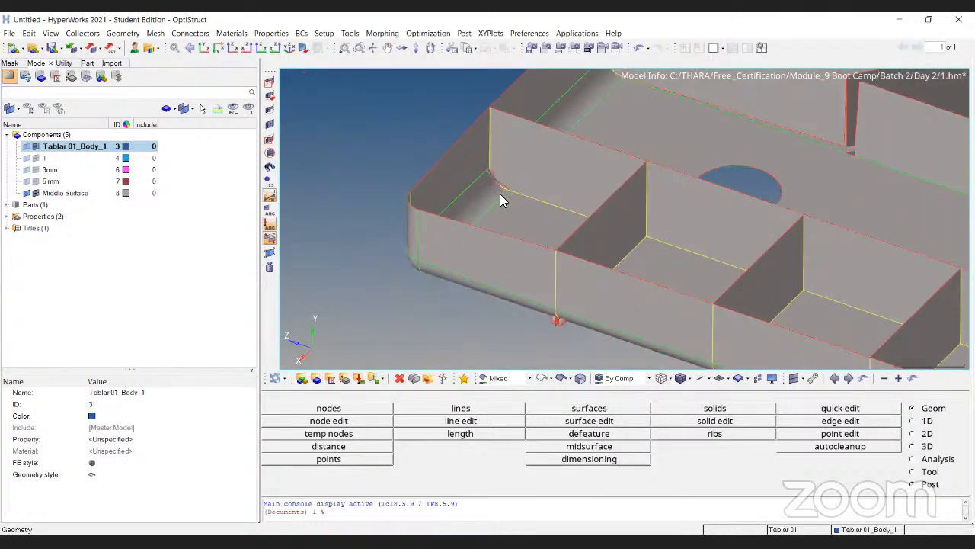
{"action": "left_click_drag", "start_coordinate": [499, 194], "coordinate": [723, 276], "text": "ctrl"}
{"action": "left_click_drag", "start_coordinate": [858, 166], "coordinate": [660, 204], "text": "ctrl"}
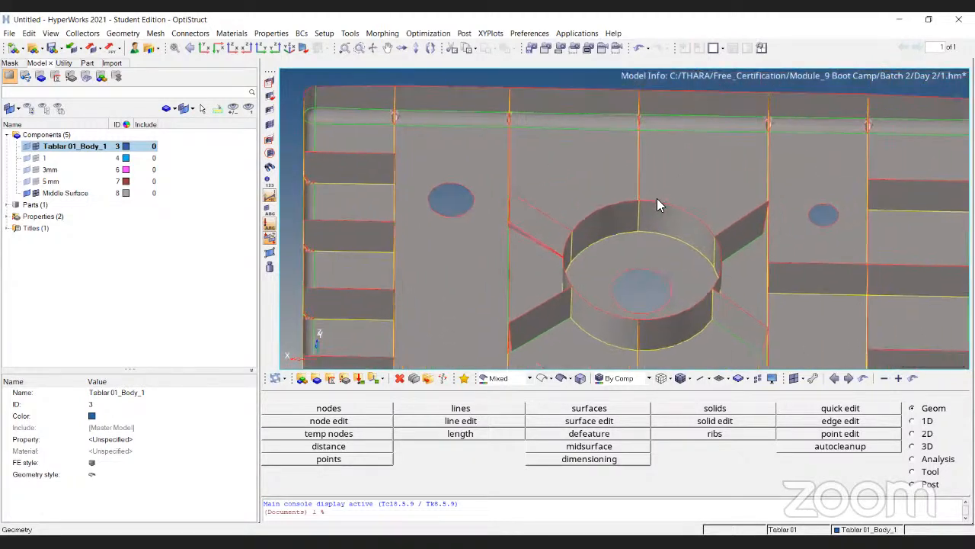
{"action": "left_click_drag", "start_coordinate": [668, 252], "coordinate": [521, 264], "text": "ctrl"}
{"action": "scroll", "coordinate": [515, 170], "scroll_direction": "down", "scroll_amount": 5}
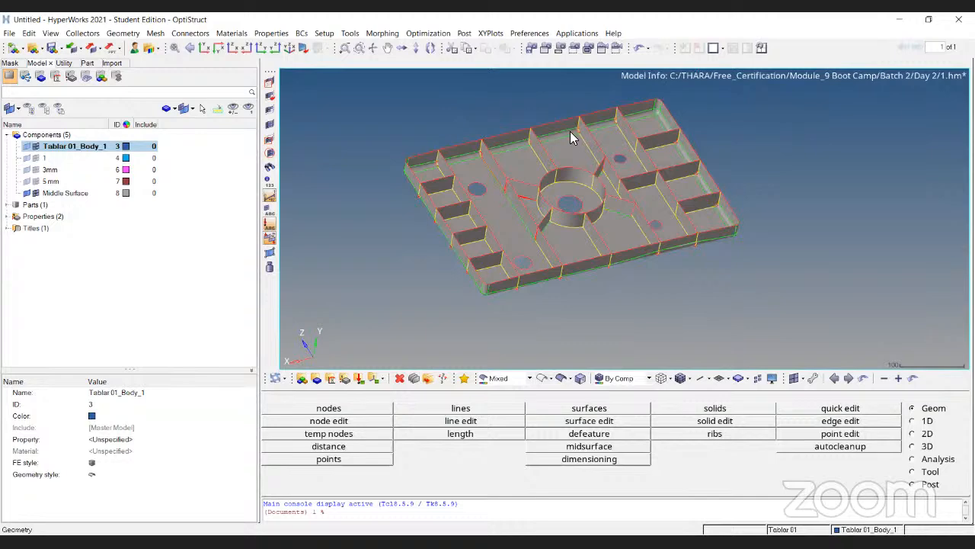
{"action": "scroll", "coordinate": [439, 158], "scroll_direction": "up", "scroll_amount": 10}
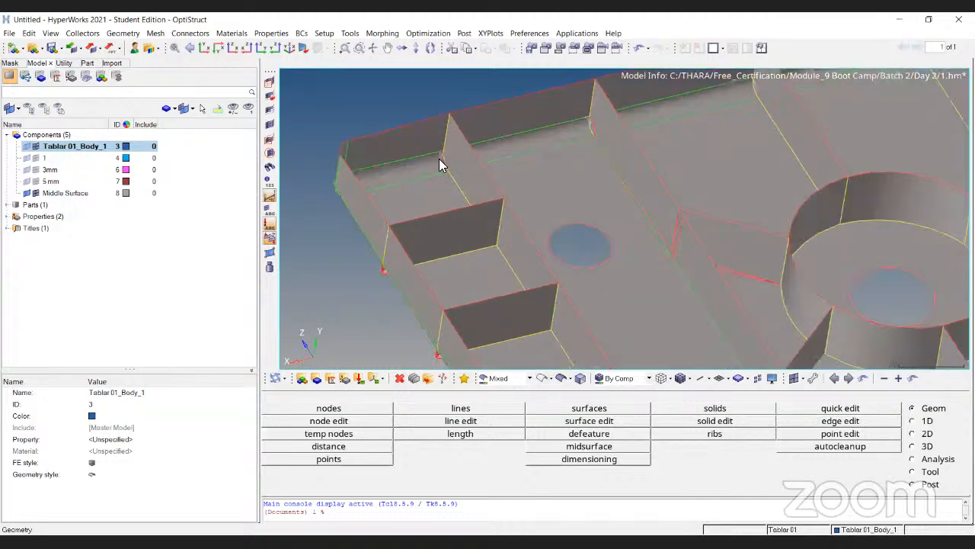
{"action": "key", "text": "F2"}
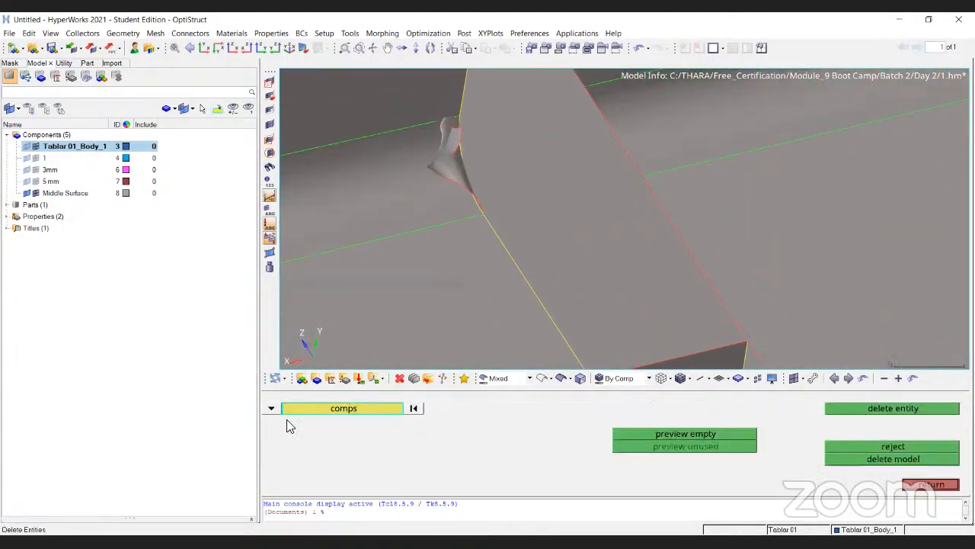
{"action": "left_click", "coordinate": [272, 409]}
{"action": "key", "text": "Escape"}
Step: Delete the small distorted surface on the corner side of the first long rib, at its fillet joint with the outer wall
{"action": "scroll", "coordinate": [451, 99], "scroll_direction": "up", "scroll_amount": 3}
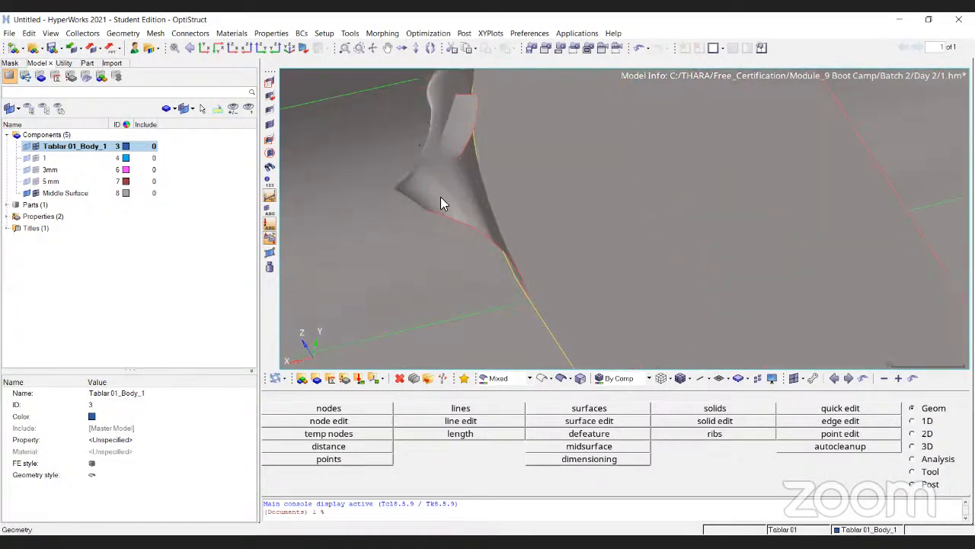
{"action": "scroll", "coordinate": [461, 185], "scroll_direction": "down", "scroll_amount": 2}
{"action": "scroll", "coordinate": [461, 185], "scroll_direction": "down", "scroll_amount": 2}
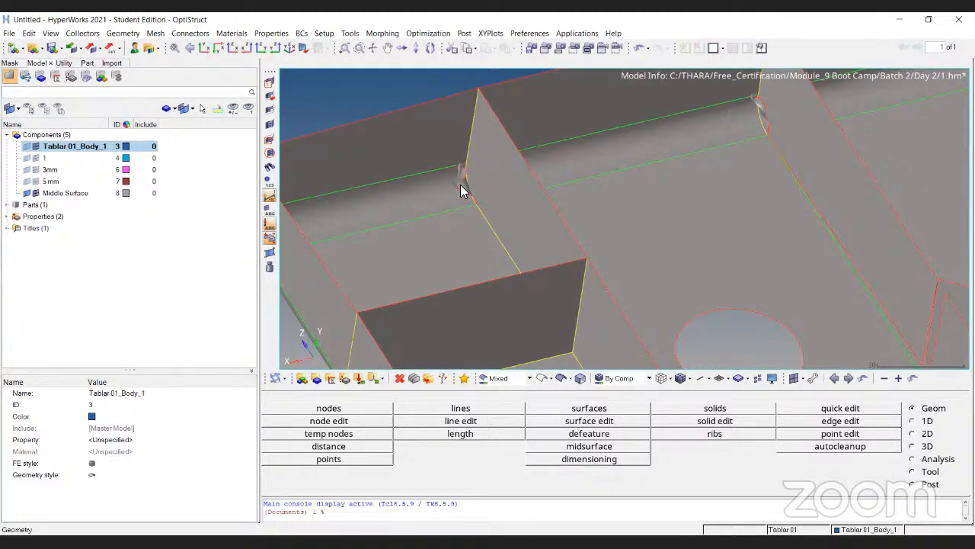
{"action": "key", "text": "F2"}
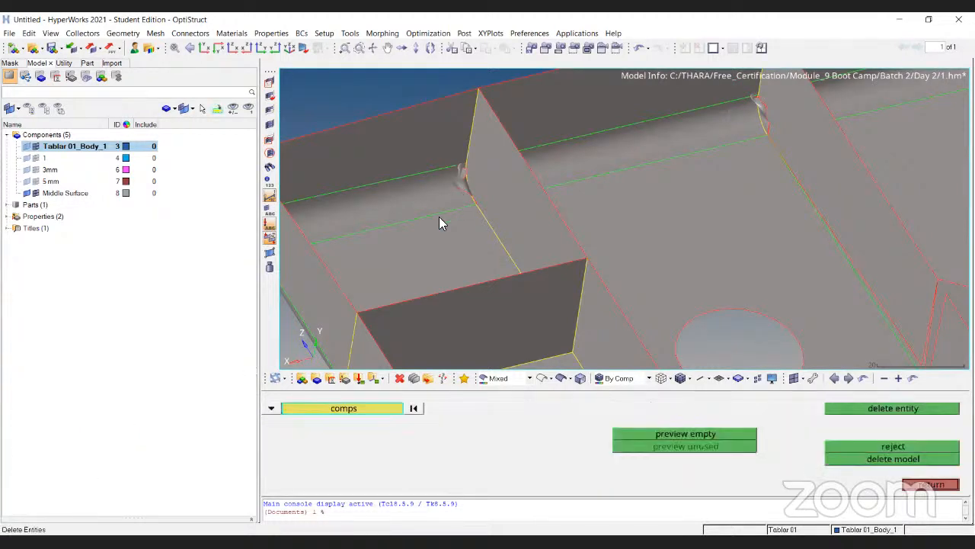
{"action": "left_click", "coordinate": [272, 410]}
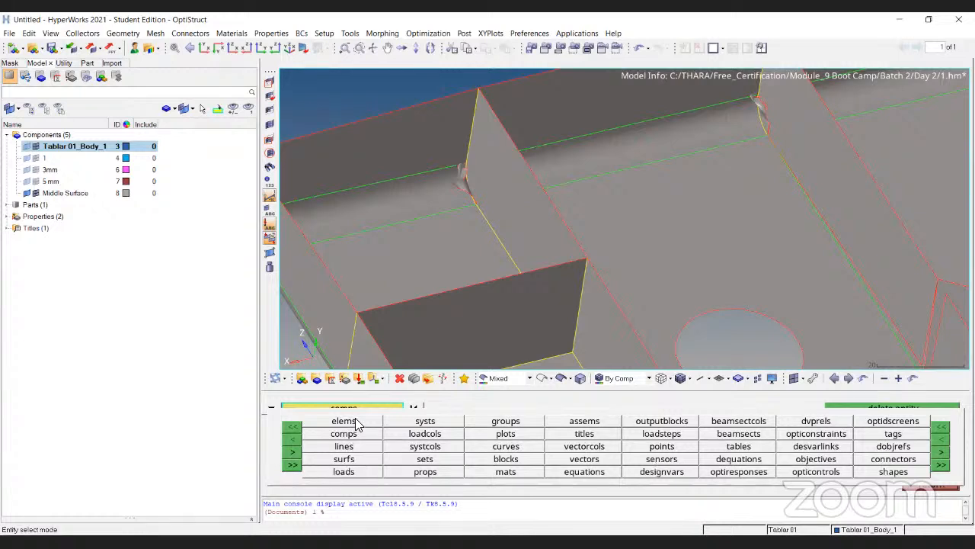
{"action": "left_click", "coordinate": [343, 461]}
{"action": "scroll", "coordinate": [465, 183], "scroll_direction": "up", "scroll_amount": 5}
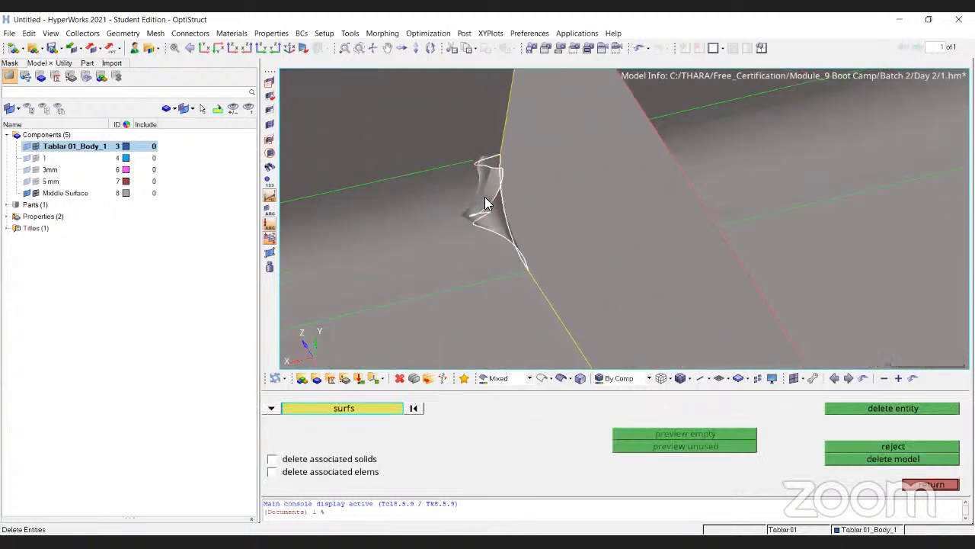
{"action": "left_click", "coordinate": [924, 406]}
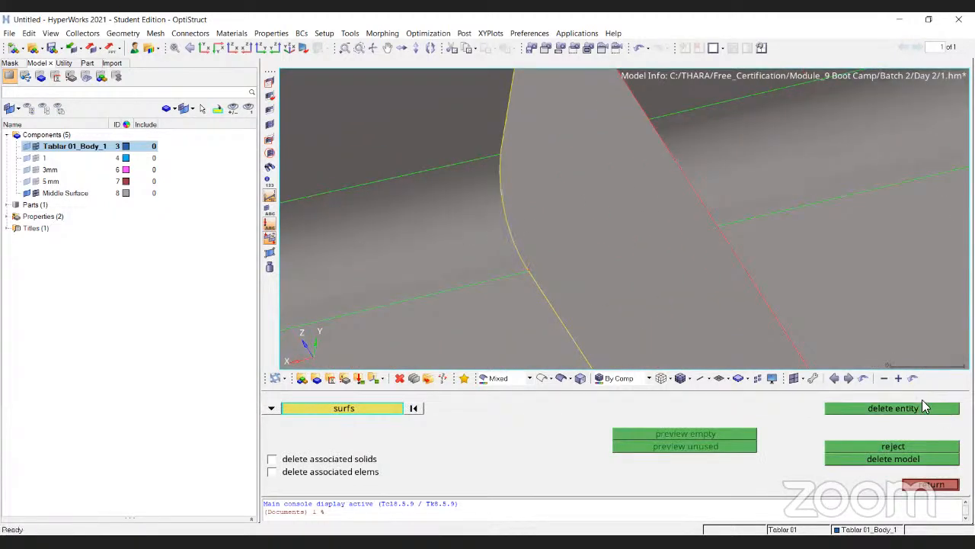
Step: Delete the matching distorted surface on the small-hole side of the first long rib's outer-wall joint
{"action": "scroll", "coordinate": [544, 198], "scroll_direction": "down", "scroll_amount": 5, "text": "ctrl"}
{"action": "left_click_drag", "start_coordinate": [538, 207], "coordinate": [588, 239], "text": "ctrl"}
{"action": "scroll", "coordinate": [495, 219], "scroll_direction": "up", "scroll_amount": 3, "text": "ctrl"}
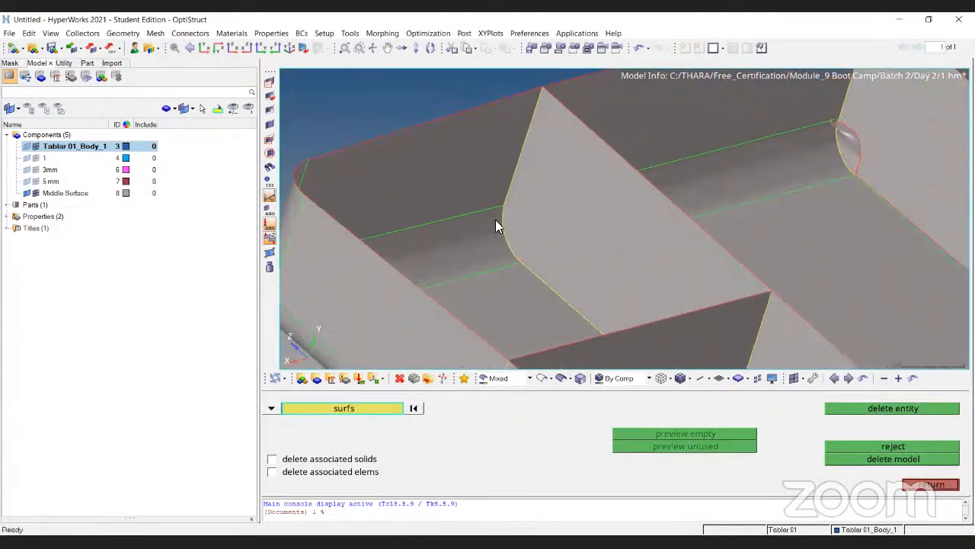
{"action": "scroll", "coordinate": [501, 185], "scroll_direction": "down", "scroll_amount": 5, "text": "ctrl"}
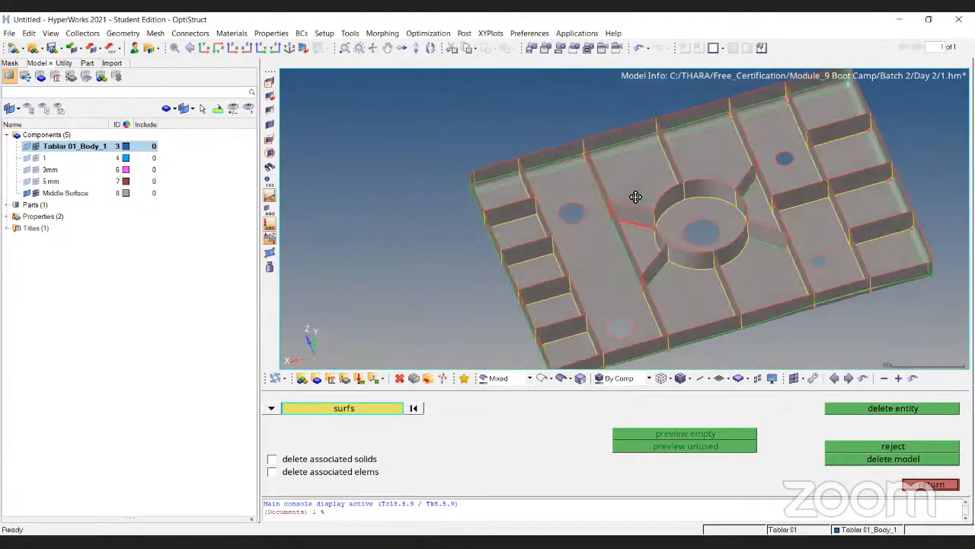
{"action": "left_click_drag", "start_coordinate": [635, 191], "coordinate": [588, 196], "text": "ctrl"}
{"action": "scroll", "coordinate": [587, 196], "scroll_direction": "up", "scroll_amount": 5, "text": "ctrl"}
{"action": "scroll", "coordinate": [568, 184], "scroll_direction": "up", "scroll_amount": 3, "text": "ctrl"}
{"action": "left_click", "coordinate": [561, 182]}
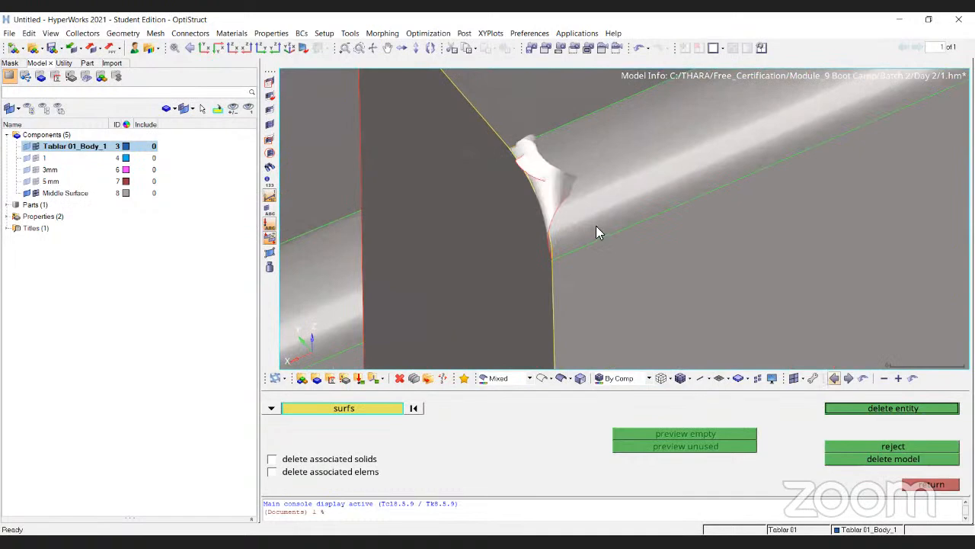
{"action": "left_click", "coordinate": [891, 408]}
Step: Delete the small distorted surface at the next long rib's fillet joint with the outer wall
{"action": "scroll", "coordinate": [542, 221], "scroll_direction": "down", "scroll_amount": 5, "text": "ctrl"}
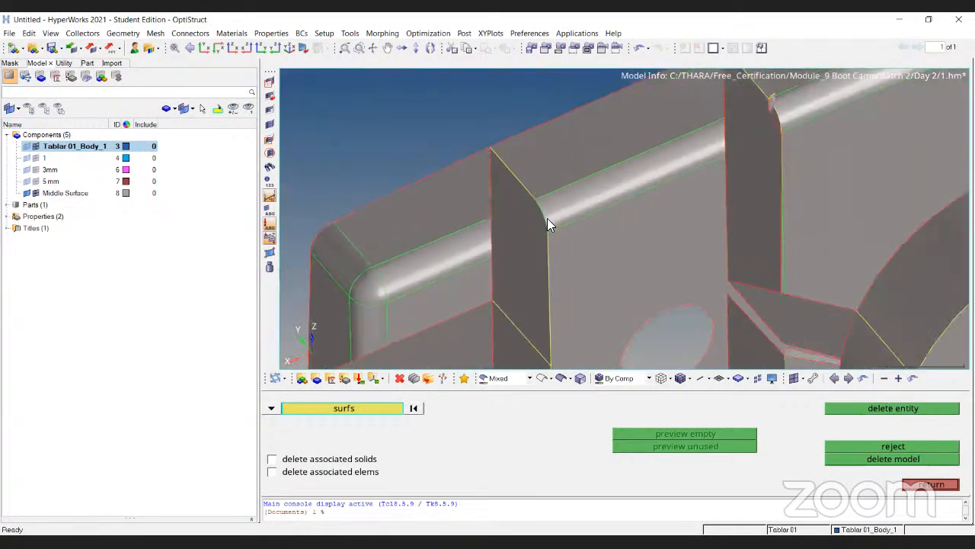
{"action": "left_click_drag", "start_coordinate": [624, 210], "coordinate": [509, 147], "text": "ctrl"}
{"action": "scroll", "coordinate": [579, 204], "scroll_direction": "up", "scroll_amount": 5, "text": "ctrl"}
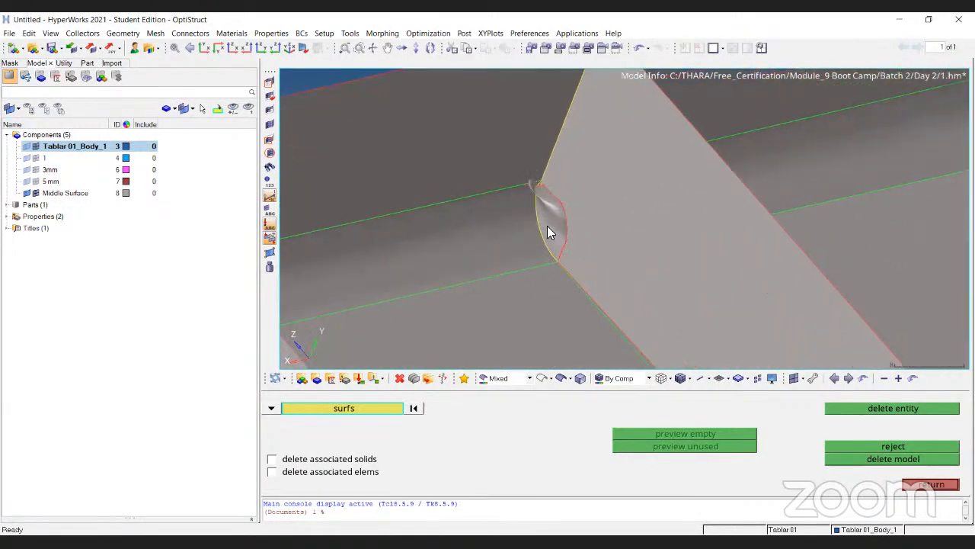
{"action": "left_click", "coordinate": [548, 228]}
{"action": "left_click", "coordinate": [883, 409]}
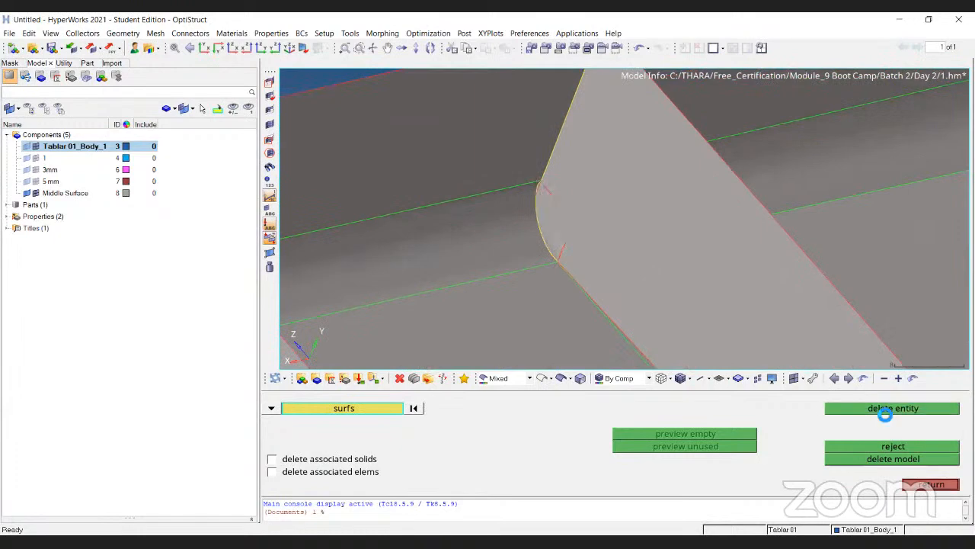
Step: Delete another small distorted surface at a long rib's outer-wall fillet joint, on the rib face opposite the previous one
{"action": "scroll", "coordinate": [519, 180], "scroll_direction": "down", "scroll_amount": 6, "text": "ctrl"}
{"action": "left_click_drag", "start_coordinate": [936, 206], "coordinate": [651, 226], "text": "ctrl"}
{"action": "scroll", "coordinate": [632, 169], "scroll_direction": "up", "scroll_amount": 5, "text": "ctrl"}
{"action": "left_click", "coordinate": [611, 303]}
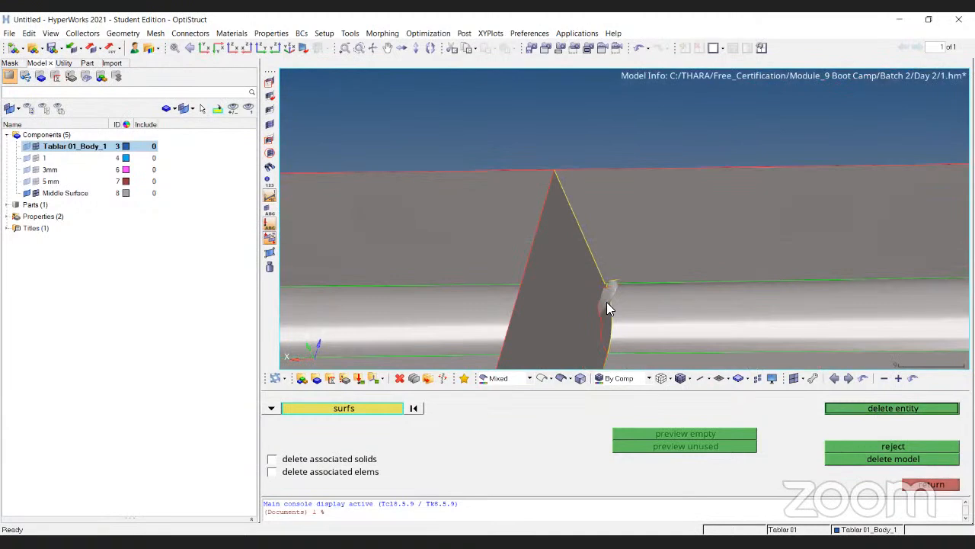
{"action": "left_click", "coordinate": [893, 412]}
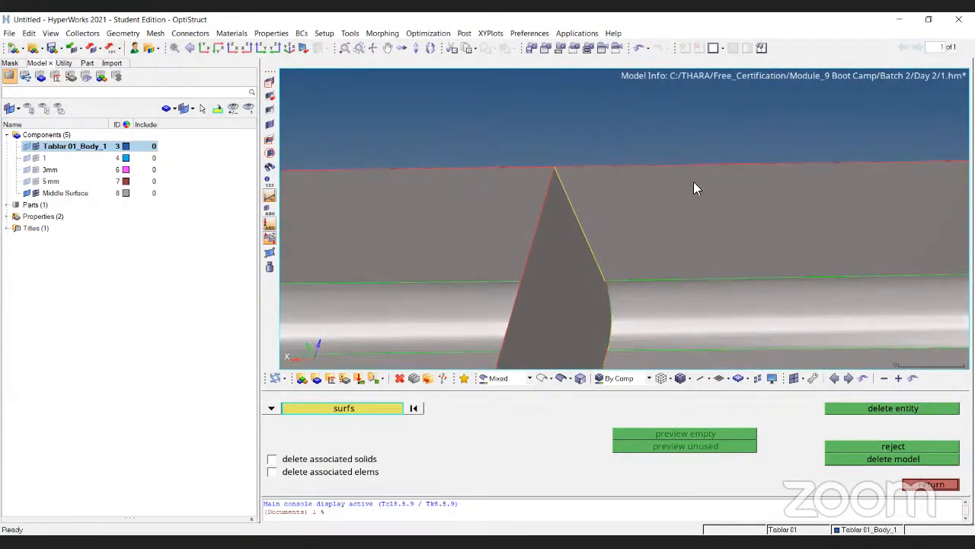
Step: Examine the long ribs' outer-wall joints and the area around the circular boss for remaining distorted surfaces, and leave the delete tool
{"action": "scroll", "coordinate": [695, 183], "scroll_direction": "down", "scroll_amount": 4, "text": "ctrl"}
{"action": "right_click_drag", "start_coordinate": [657, 218], "coordinate": [649, 236], "text": "ctrl"}
{"action": "left_click_drag", "start_coordinate": [649, 237], "coordinate": [521, 230], "text": "ctrl"}
{"action": "scroll", "coordinate": [517, 219], "scroll_direction": "up", "scroll_amount": 4, "text": "ctrl"}
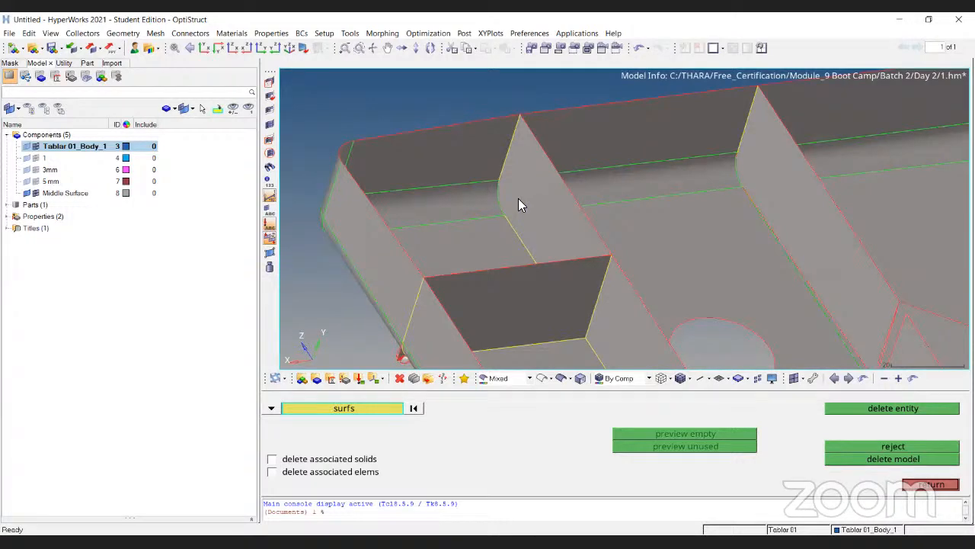
{"action": "left_click_drag", "start_coordinate": [627, 175], "coordinate": [607, 111], "text": "ctrl"}
{"action": "scroll", "coordinate": [712, 202], "scroll_direction": "down", "scroll_amount": 3, "text": "ctrl"}
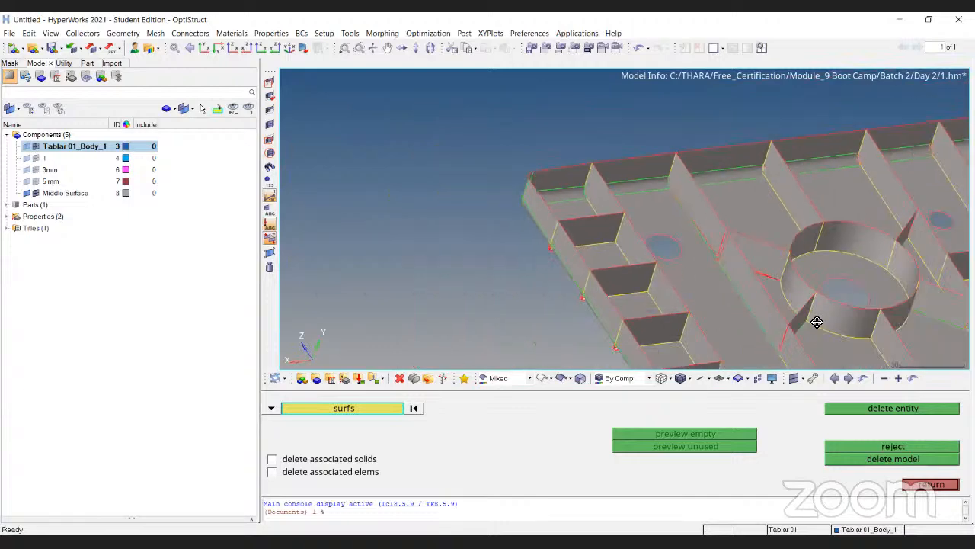
{"action": "left_click_drag", "start_coordinate": [816, 323], "coordinate": [672, 221], "text": "ctrl"}
{"action": "scroll", "coordinate": [506, 169], "scroll_direction": "up", "scroll_amount": 3, "text": "ctrl"}
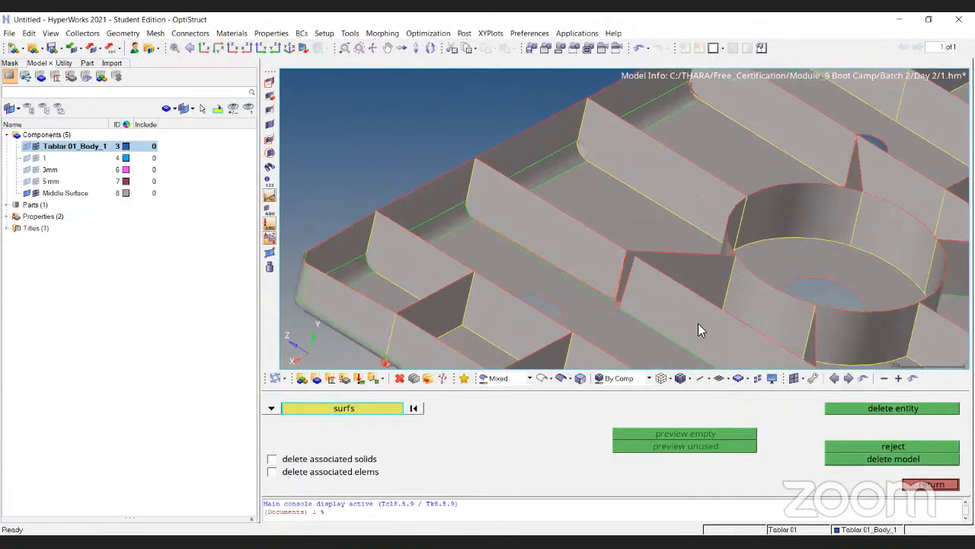
{"action": "key", "text": "Escape"}
Step: Show the geometry's fixed points and examine the gap between the long rib and the circular boss's diagonal rib near the hole
{"action": "scroll", "coordinate": [632, 299], "scroll_direction": "up", "scroll_amount": 6, "text": "ctrl"}
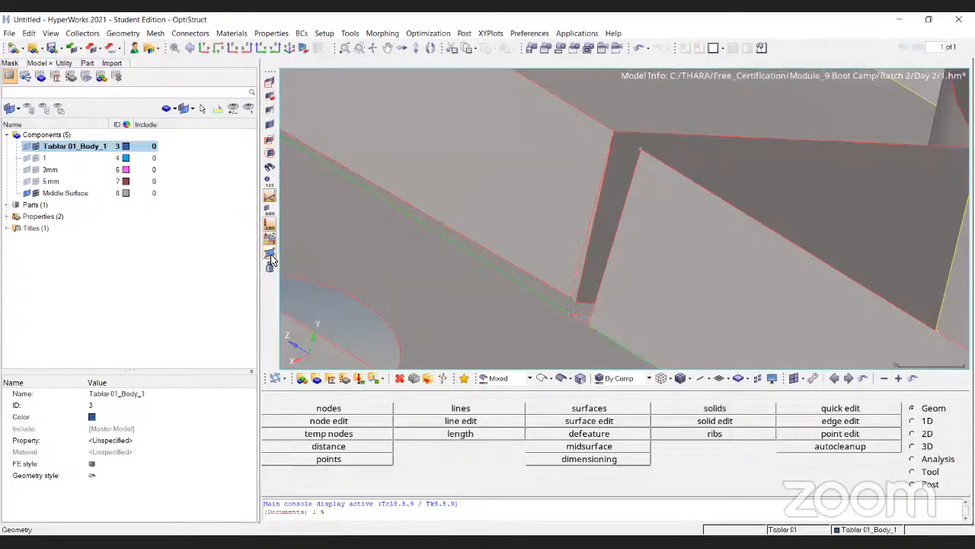
{"action": "scroll", "coordinate": [608, 189], "scroll_direction": "down", "scroll_amount": 10}
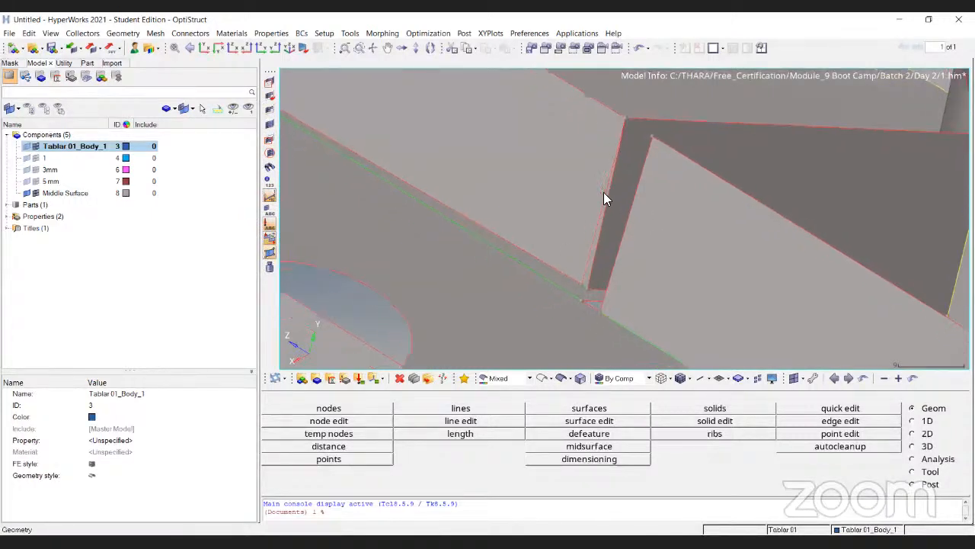
{"action": "scroll", "coordinate": [618, 178], "scroll_direction": "up", "scroll_amount": 8}
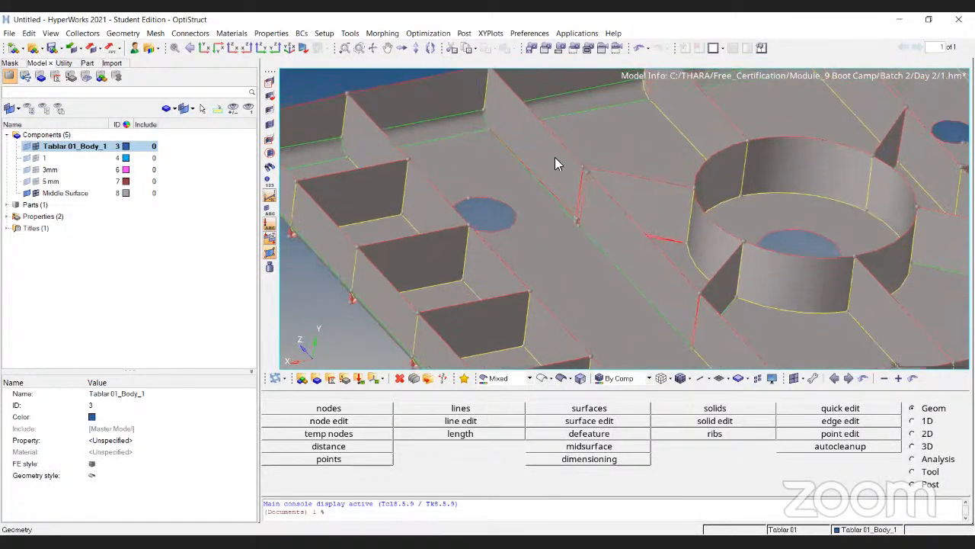
{"action": "scroll", "coordinate": [590, 200], "scroll_direction": "up", "scroll_amount": 5}
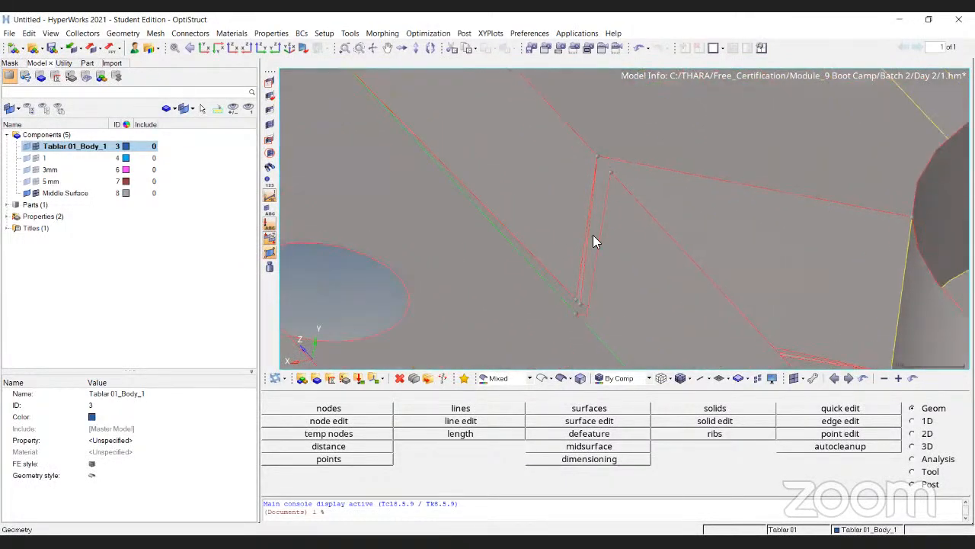
{"action": "scroll", "coordinate": [499, 177], "scroll_direction": "down", "scroll_amount": 7}
{"action": "left_click_drag", "start_coordinate": [746, 311], "coordinate": [540, 130], "text": "ctrl"}
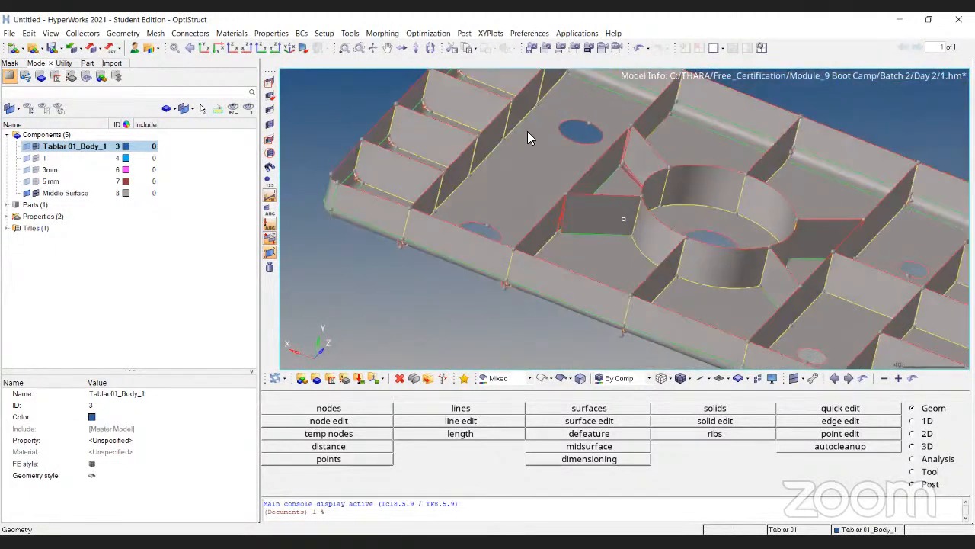
{"action": "scroll", "coordinate": [677, 246], "scroll_direction": "up", "scroll_amount": 6}
{"action": "right_click_drag", "start_coordinate": [767, 176], "coordinate": [692, 190], "text": "ctrl"}
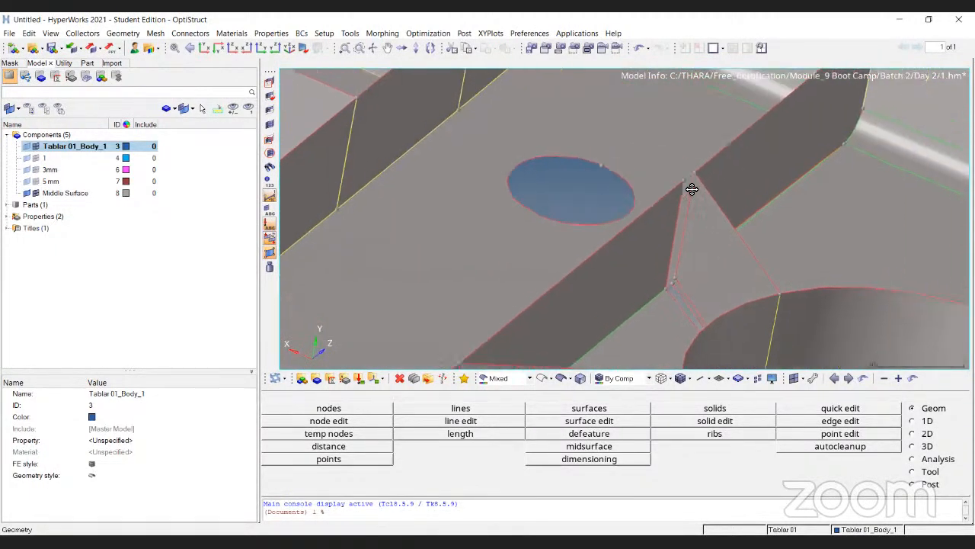
{"action": "scroll", "coordinate": [680, 235], "scroll_direction": "up", "scroll_amount": 3}
{"action": "right_click_drag", "start_coordinate": [756, 192], "coordinate": [712, 183], "text": "ctrl"}
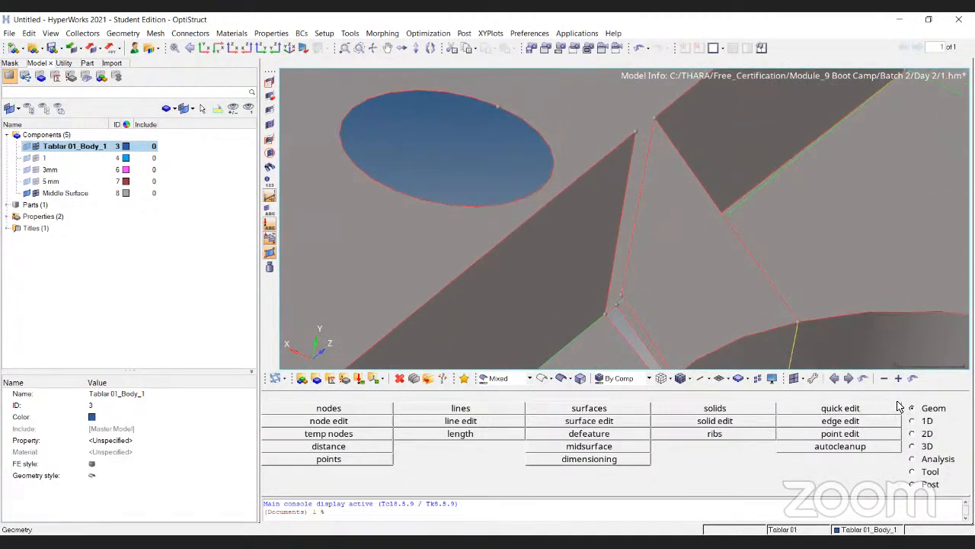
Step: Using Quick Edit's replace point, merge the long rib's lower corner point at the gap with the diagonal rib's lower corner point
{"action": "left_click", "coordinate": [851, 411]}
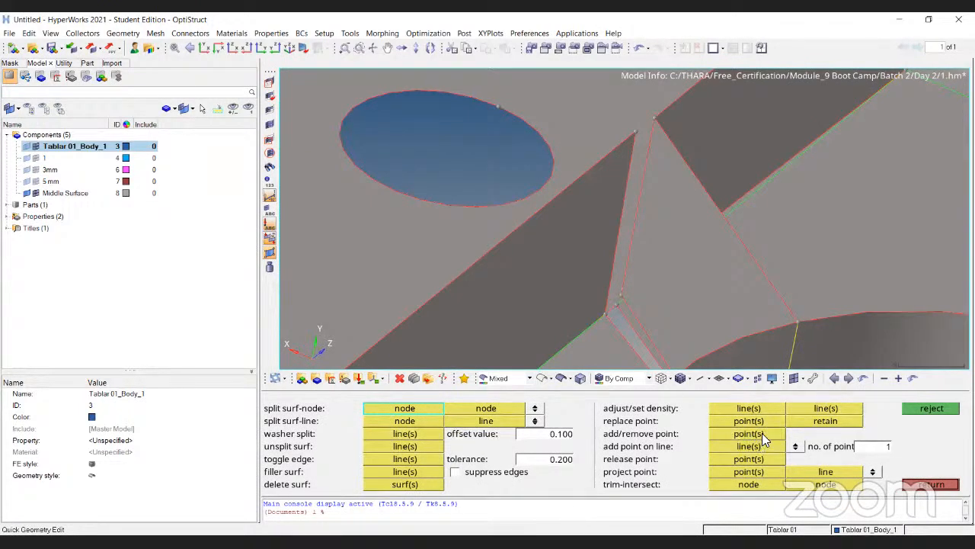
{"action": "left_click", "coordinate": [762, 423]}
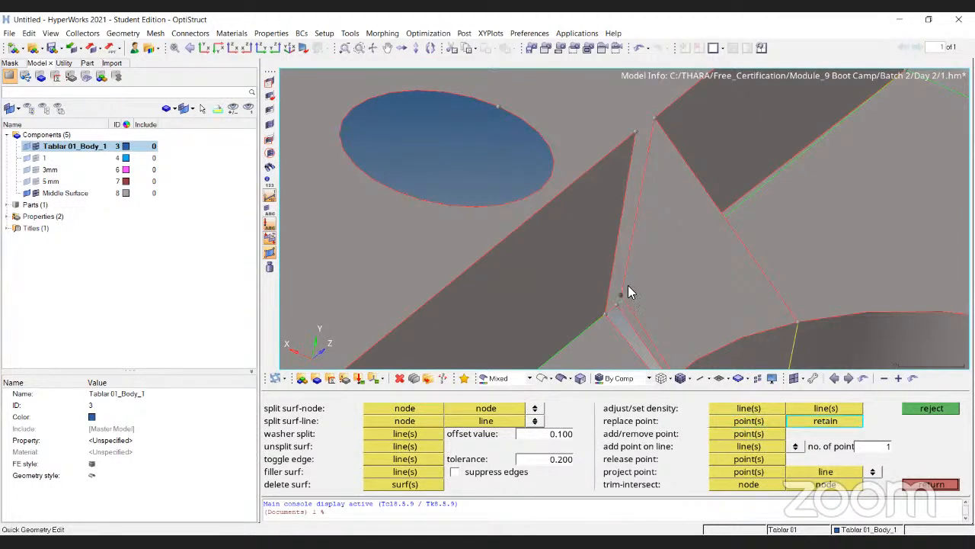
{"action": "scroll", "coordinate": [617, 300], "scroll_direction": "up", "scroll_amount": 5}
{"action": "scroll", "coordinate": [638, 264], "scroll_direction": "down", "scroll_amount": 6}
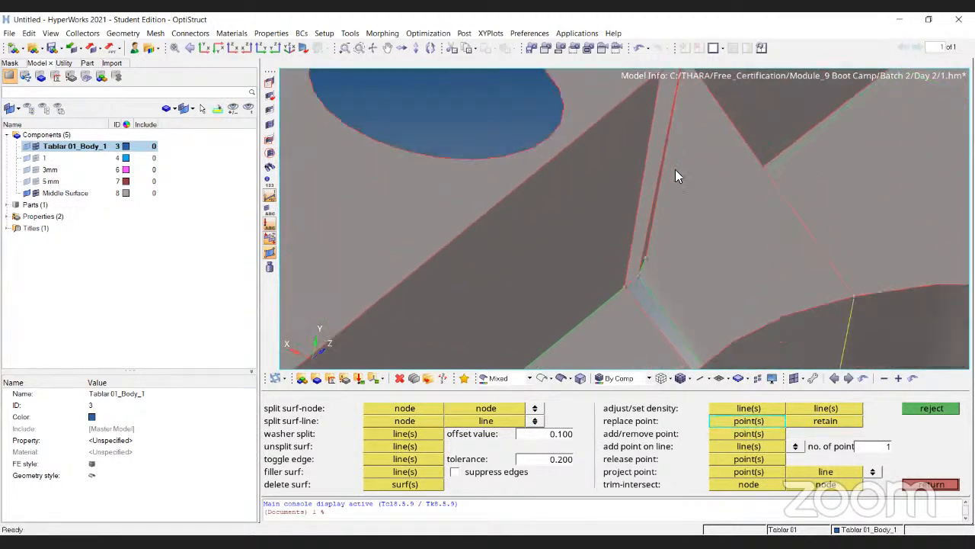
{"action": "scroll", "coordinate": [648, 242], "scroll_direction": "up", "scroll_amount": 5}
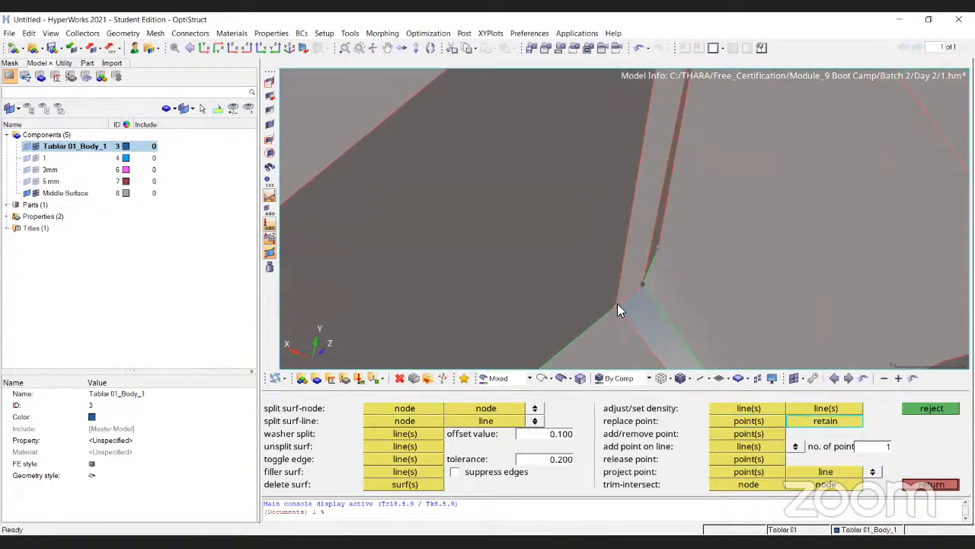
{"action": "left_click", "coordinate": [616, 305]}
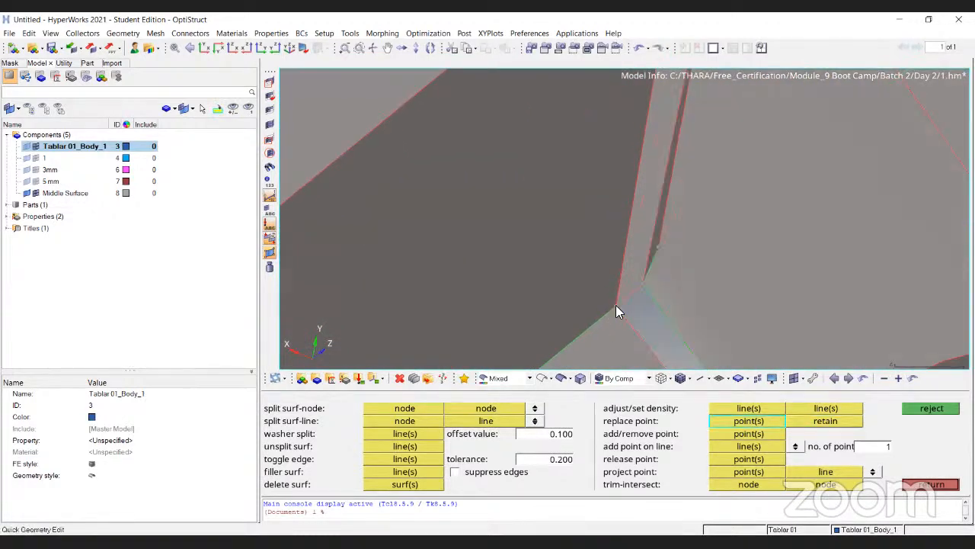
{"action": "scroll", "coordinate": [651, 259], "scroll_direction": "down", "scroll_amount": 4}
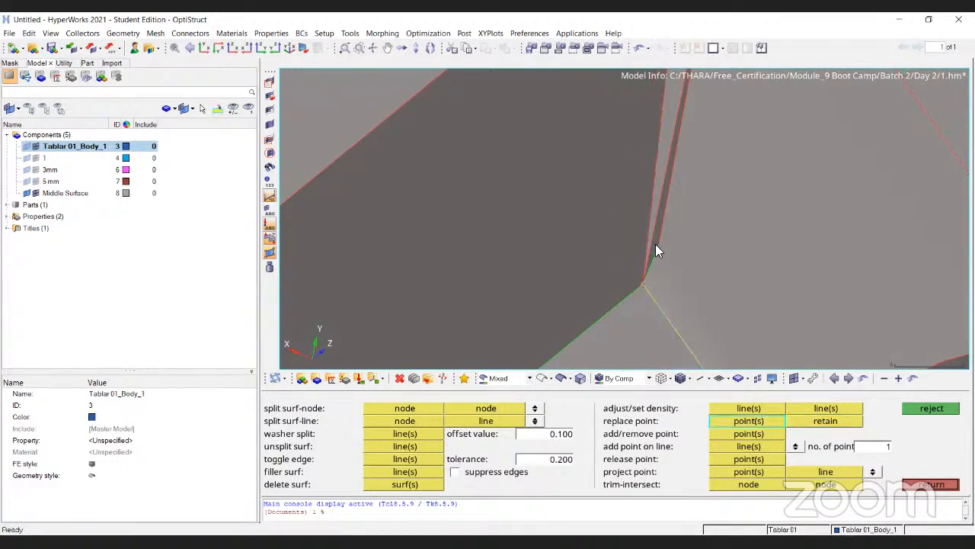
Step: Replace the near rib segment's upper corner point with the opposite segment's, and merge the leftover lower point into the shared bottom corner
{"action": "left_click", "coordinate": [664, 152]}
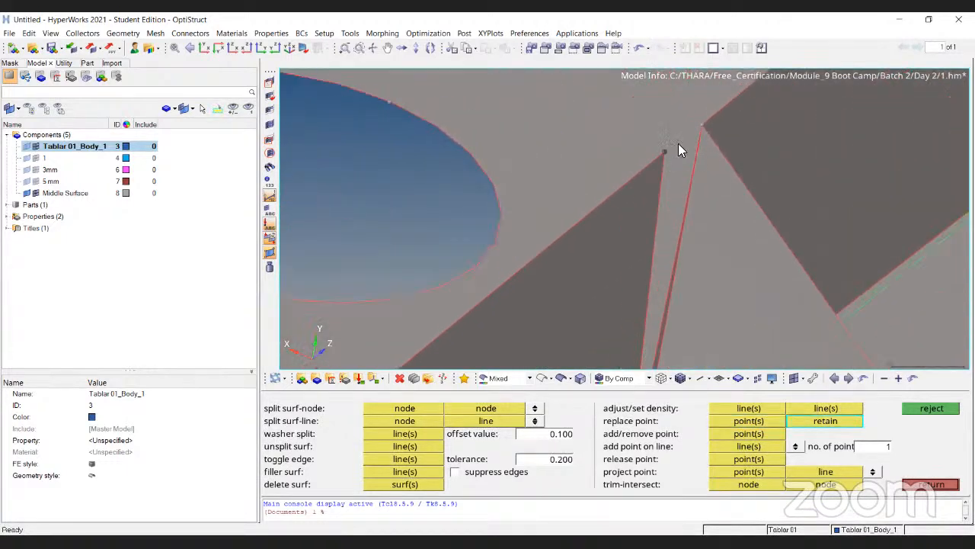
{"action": "left_click", "coordinate": [703, 127]}
{"action": "scroll", "coordinate": [680, 139], "scroll_direction": "down", "scroll_amount": 5}
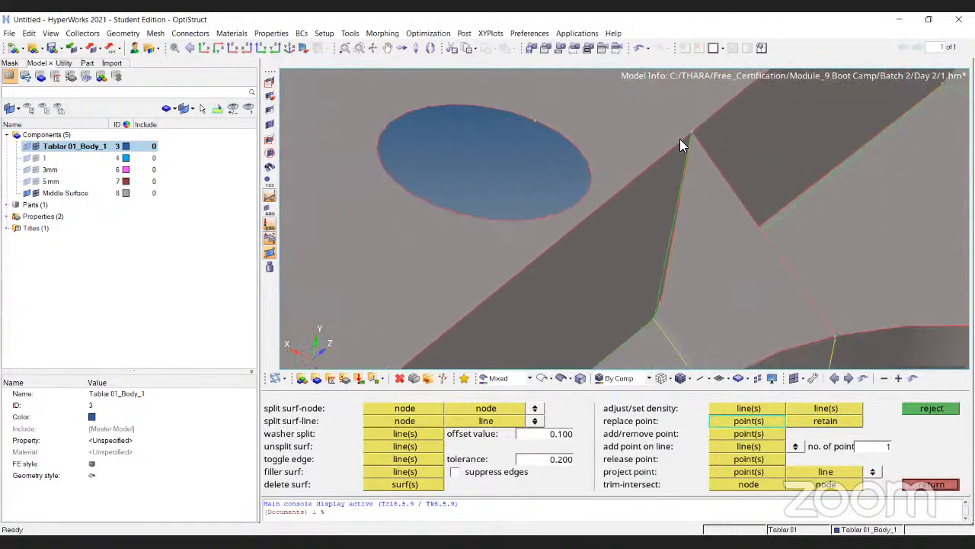
{"action": "scroll", "coordinate": [665, 239], "scroll_direction": "up", "scroll_amount": 8}
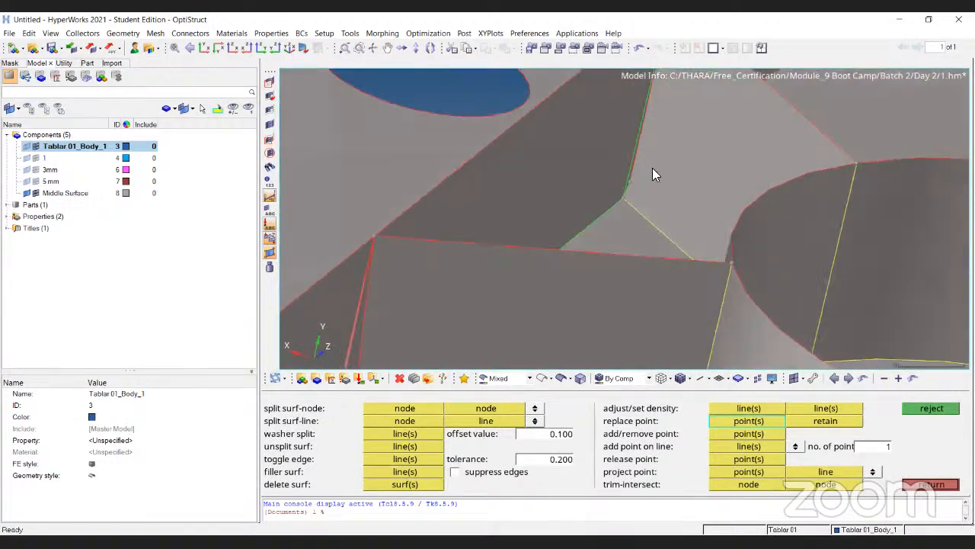
{"action": "left_click", "coordinate": [583, 243]}
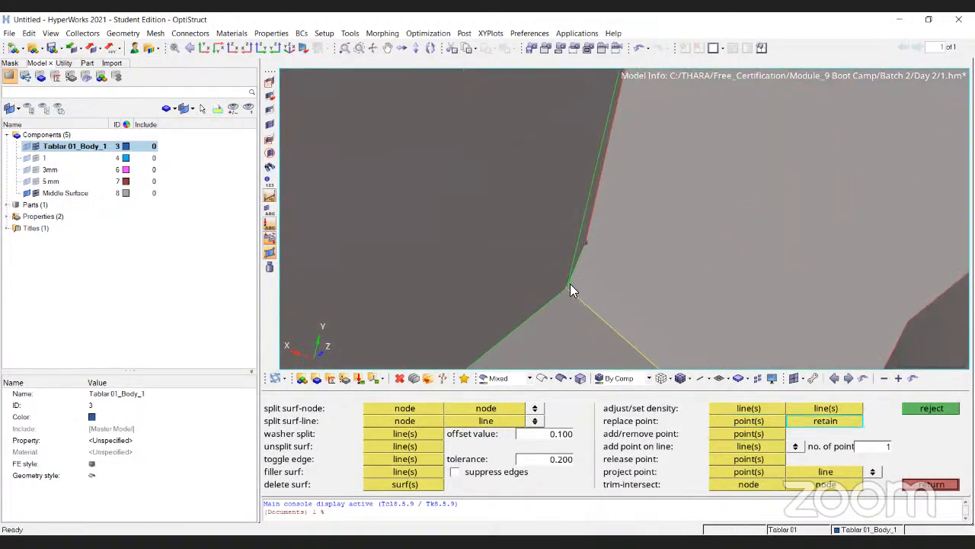
{"action": "left_click", "coordinate": [569, 285]}
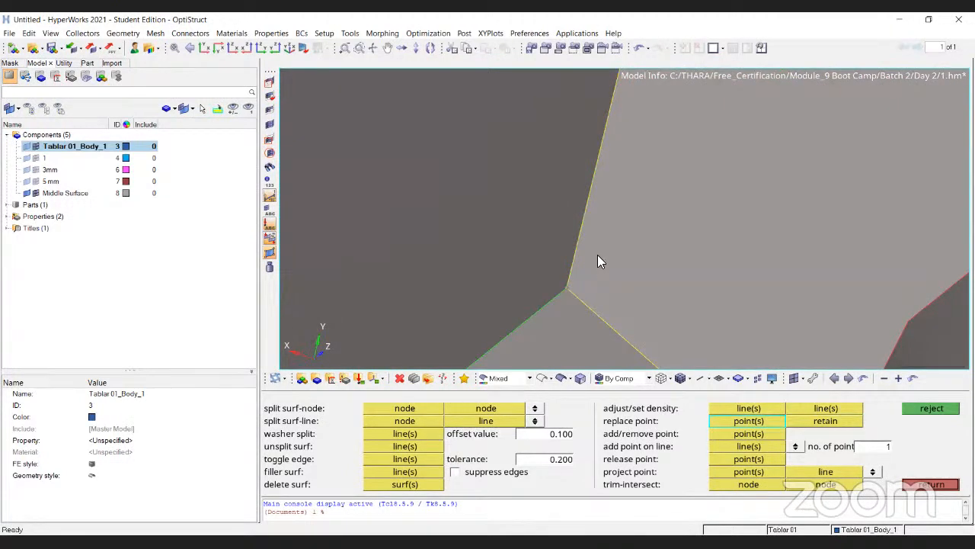
Step: Examine the closed joint between the long rib and the diagonal rib, including its edge connectivity and the neighbouring hole and wall
{"action": "scroll", "coordinate": [586, 228], "scroll_direction": "down", "scroll_amount": 8}
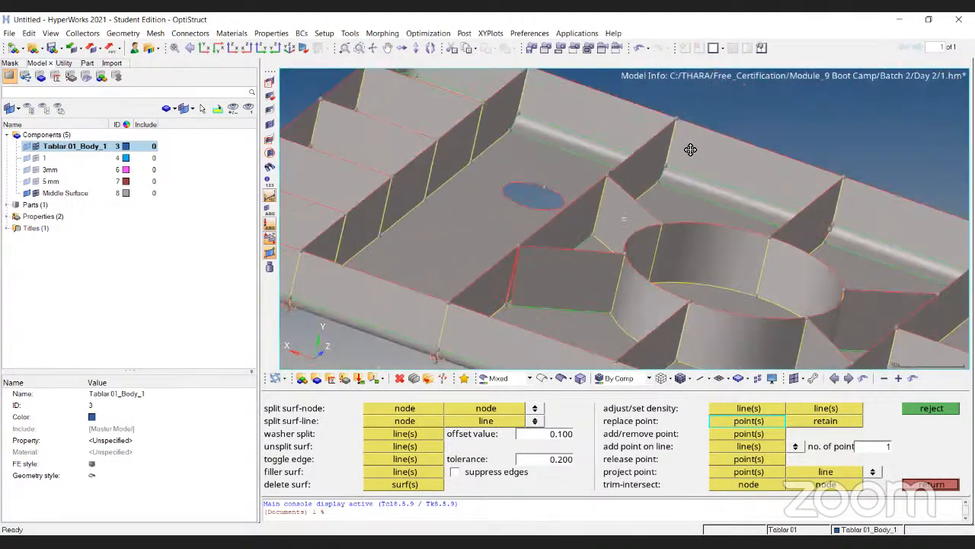
{"action": "scroll", "coordinate": [590, 207], "scroll_direction": "up", "scroll_amount": 10}
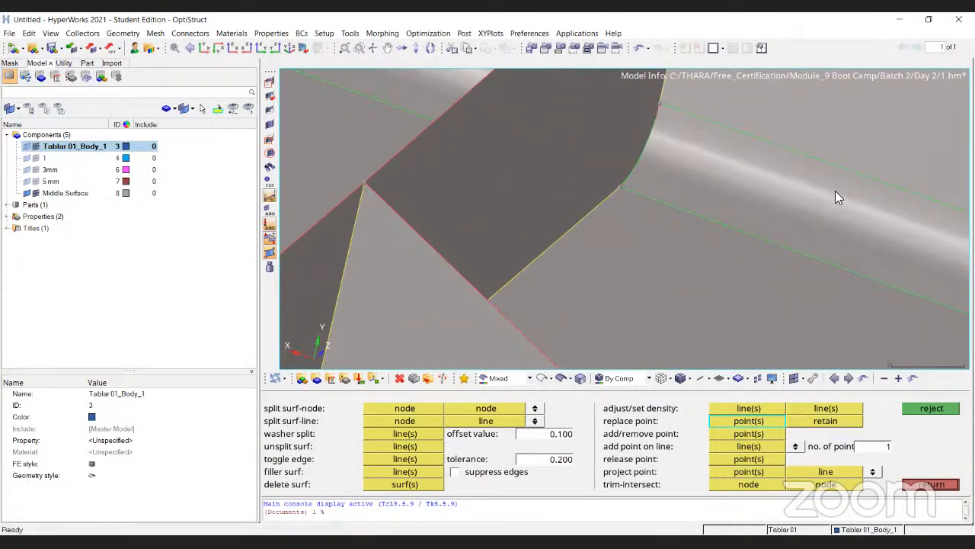
{"action": "scroll", "coordinate": [807, 207], "scroll_direction": "down", "scroll_amount": 6}
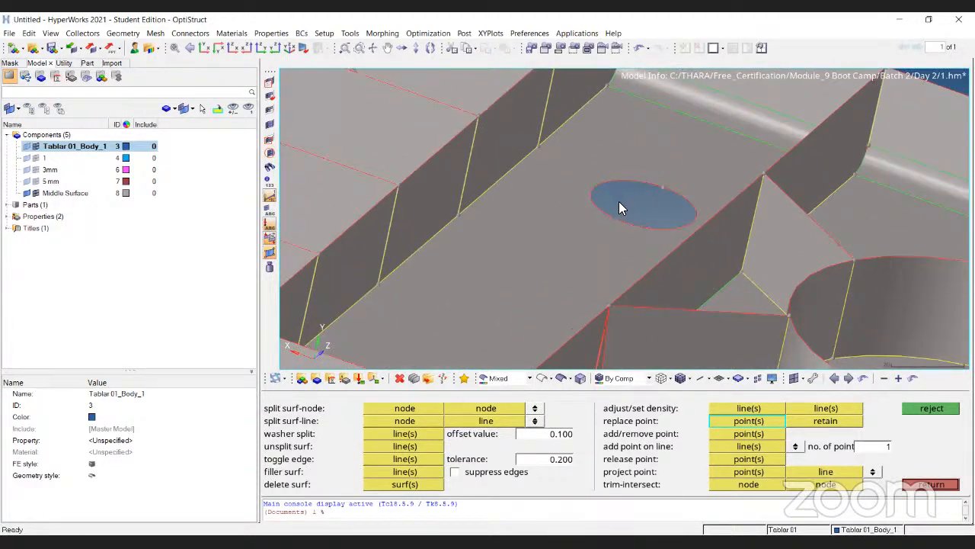
{"action": "scroll", "coordinate": [625, 196], "scroll_direction": "up", "scroll_amount": 3}
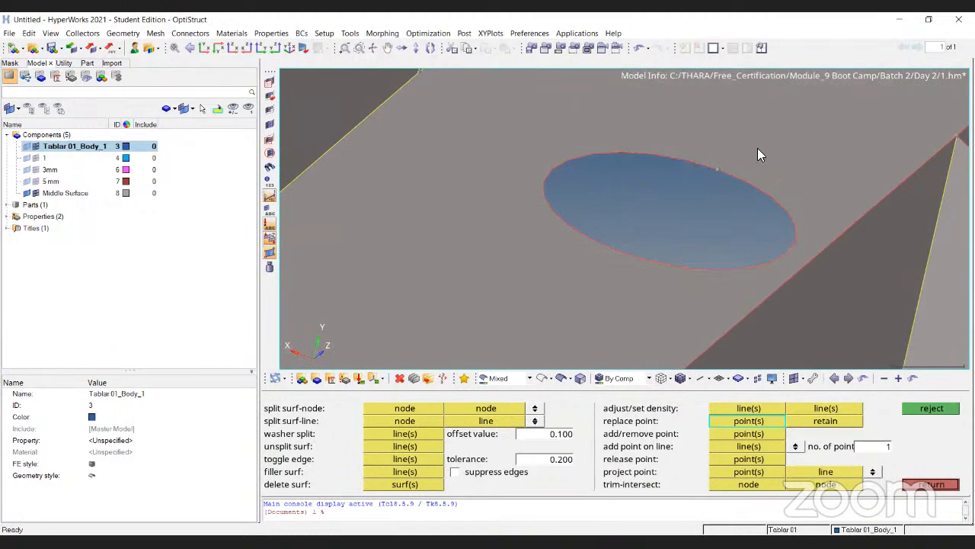
{"action": "scroll", "coordinate": [561, 105], "scroll_direction": "down", "scroll_amount": 6}
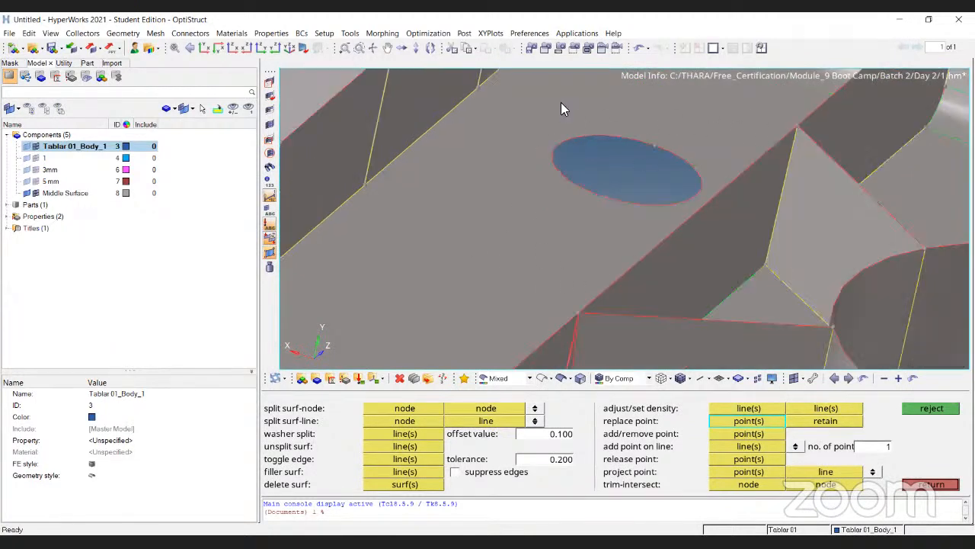
{"action": "left_click_drag", "start_coordinate": [849, 89], "coordinate": [656, 132], "text": "ctrl"}
{"action": "scroll", "coordinate": [658, 128], "scroll_direction": "up", "scroll_amount": 4}
{"action": "left_click_drag", "start_coordinate": [732, 107], "coordinate": [607, 259], "text": "ctrl"}
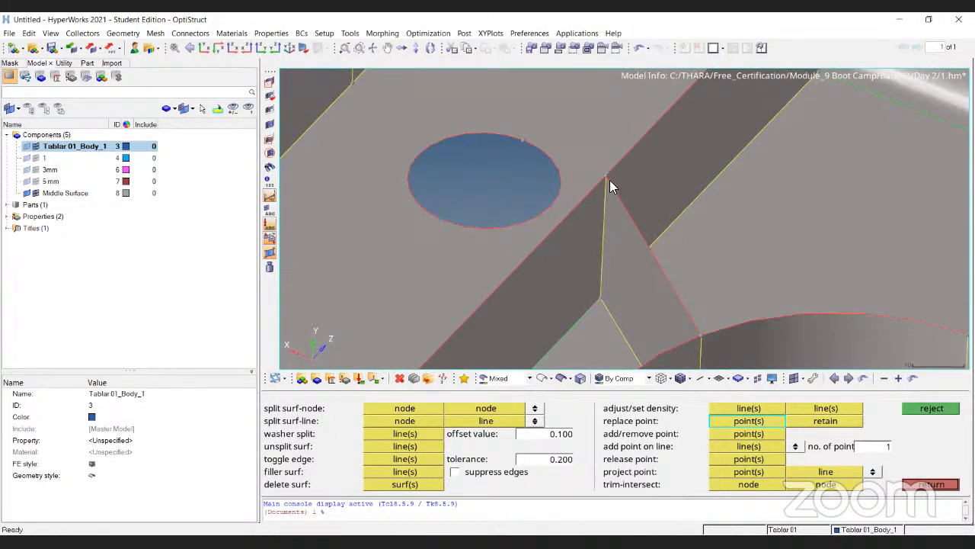
{"action": "scroll", "coordinate": [605, 258], "scroll_direction": "up", "scroll_amount": 4}
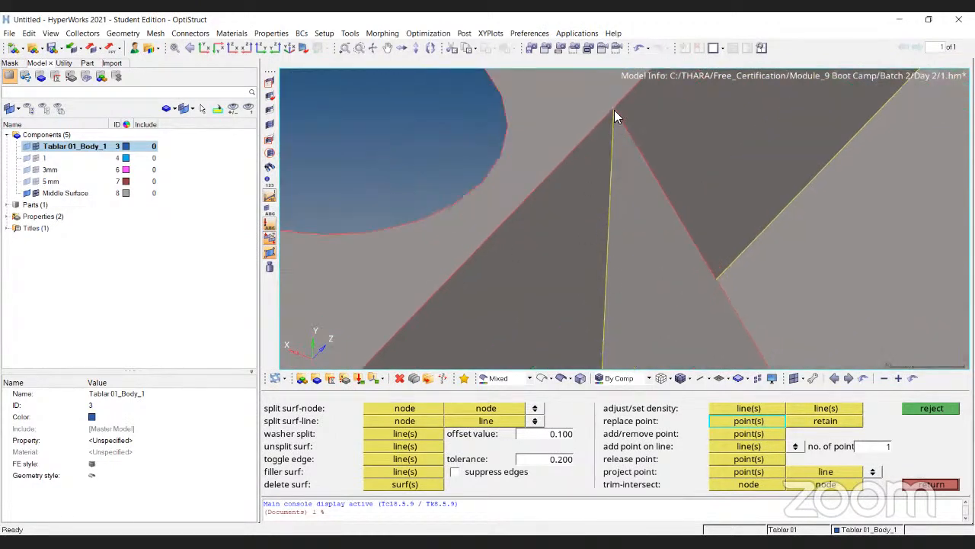
{"action": "scroll", "coordinate": [608, 176], "scroll_direction": "down", "scroll_amount": 2}
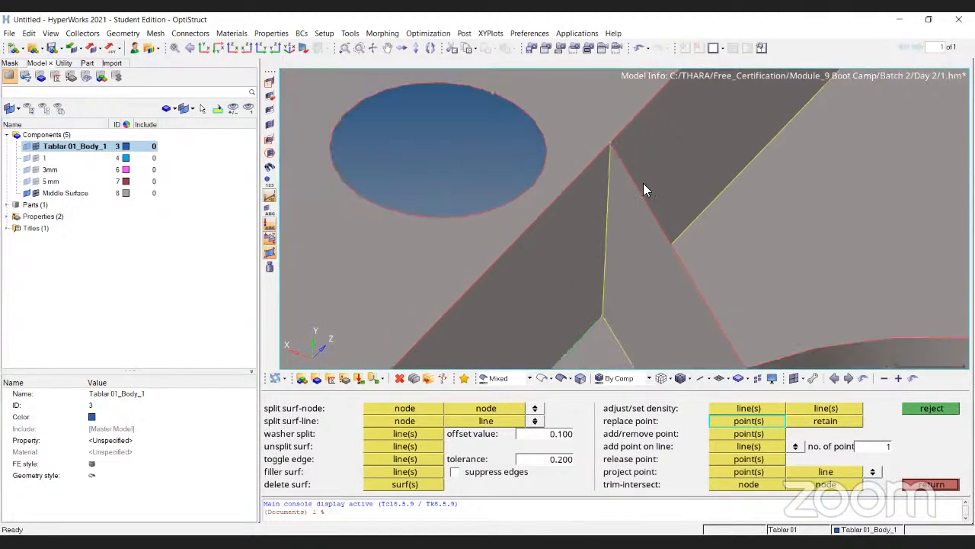
{"action": "scroll", "coordinate": [585, 197], "scroll_direction": "up", "scroll_amount": 1}
Step: Temporarily mask the long rib's surfaces on both sides of the repaired joint to check its shared edges, and return to Quick Edit
{"action": "key", "text": "F5"}
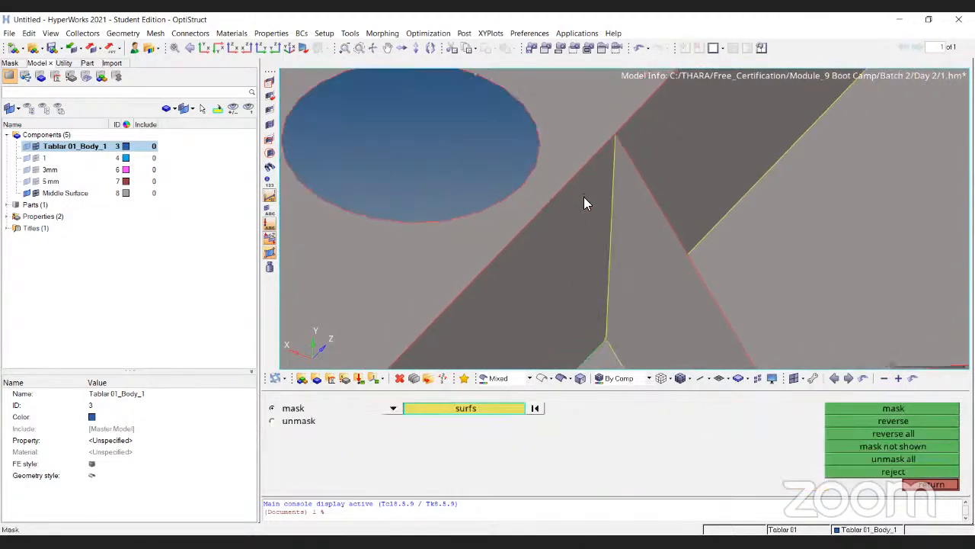
{"action": "left_click", "coordinate": [583, 196]}
{"action": "middle_click", "coordinate": [585, 196]}
{"action": "scroll", "coordinate": [591, 189], "scroll_direction": "down", "scroll_amount": 3}
{"action": "left_click", "coordinate": [651, 161]}
{"action": "middle_click", "coordinate": [651, 161]}
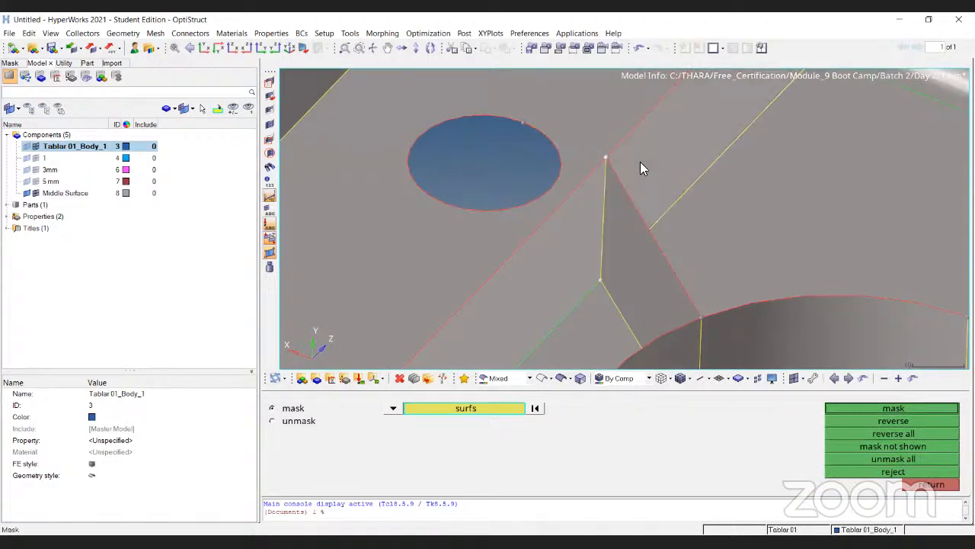
{"action": "scroll", "coordinate": [640, 162], "scroll_direction": "down", "scroll_amount": 4}
{"action": "left_click_drag", "start_coordinate": [640, 162], "coordinate": [672, 203], "text": "ctrl"}
{"action": "scroll", "coordinate": [637, 198], "scroll_direction": "up", "scroll_amount": 1}
{"action": "left_click", "coordinate": [637, 198]}
{"action": "scroll", "coordinate": [637, 198], "scroll_direction": "down", "scroll_amount": 3}
{"action": "middle_click", "coordinate": [671, 203]}
{"action": "key", "text": "F11"}
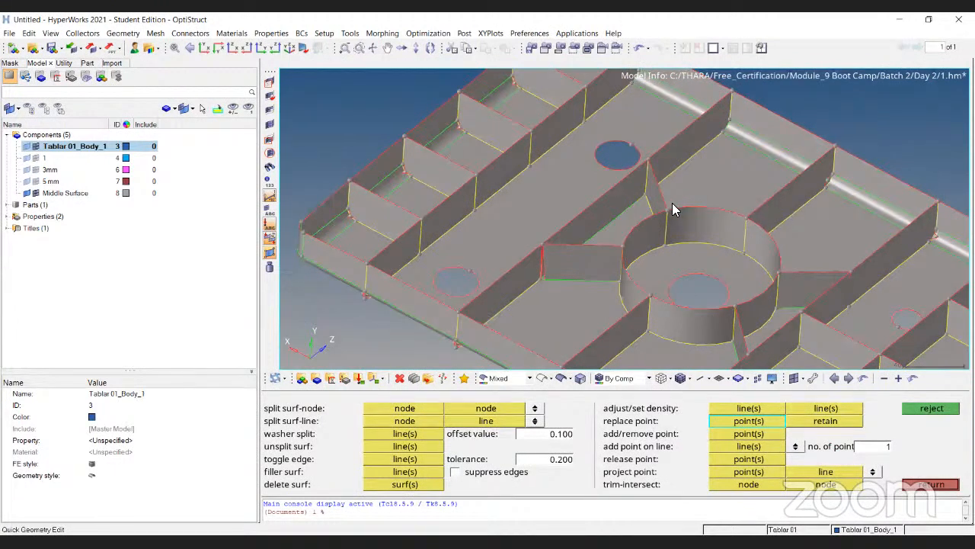
Step: Inspect the short pocket ribs' fillet joints with the outer wall for distorted surfaces, and leave Quick Edit
{"action": "scroll", "coordinate": [552, 163], "scroll_direction": "down", "scroll_amount": 3}
{"action": "scroll", "coordinate": [376, 131], "scroll_direction": "up", "scroll_amount": 7}
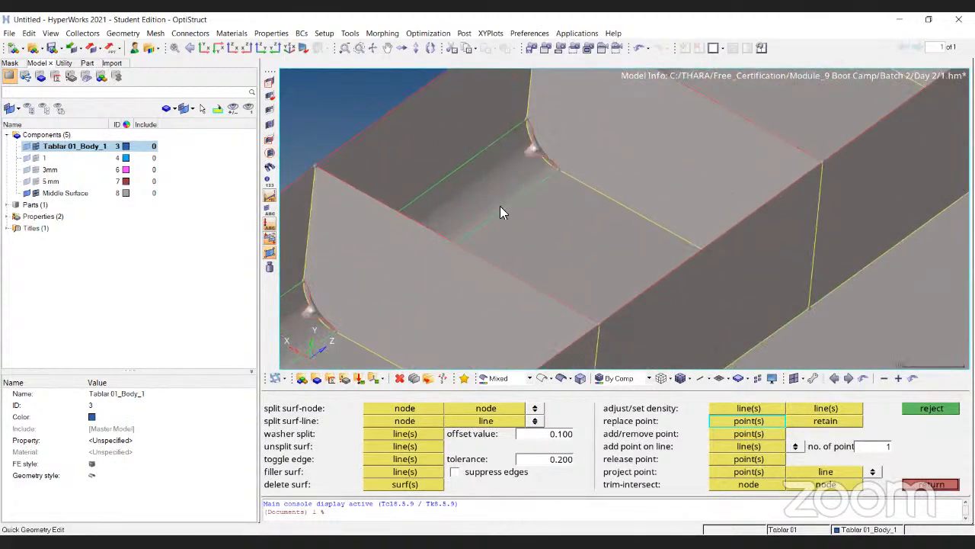
{"action": "scroll", "coordinate": [453, 151], "scroll_direction": "down", "scroll_amount": 5}
{"action": "left_click_drag", "start_coordinate": [862, 202], "coordinate": [845, 203], "text": "ctrl"}
{"action": "scroll", "coordinate": [613, 143], "scroll_direction": "up", "scroll_amount": 4}
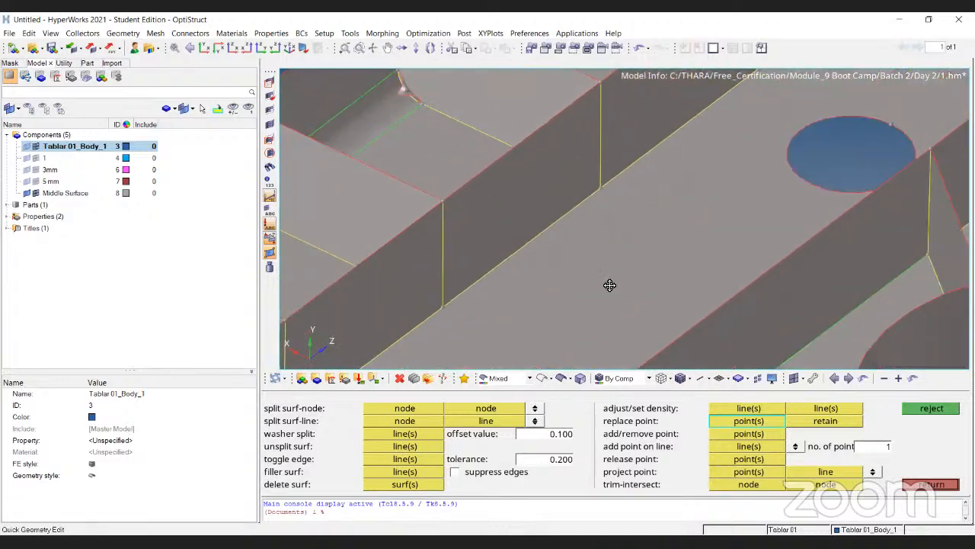
{"action": "right_click_drag", "start_coordinate": [608, 176], "coordinate": [609, 285], "text": "ctrl"}
{"action": "key", "text": "Escape"}
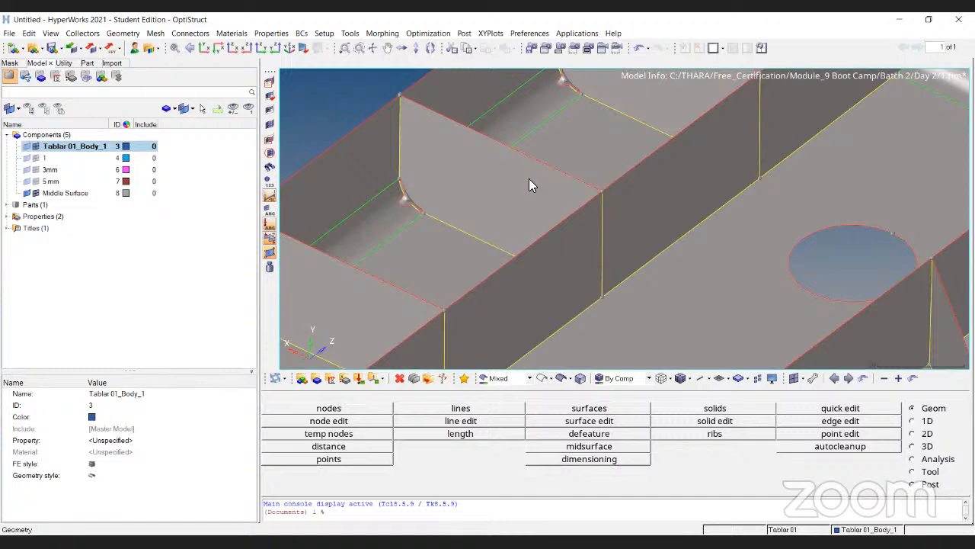
Step: Examine the whole ribbed plate from several angles, including the long rib joints, the pocket ribs and the through-holes
{"action": "scroll", "coordinate": [596, 143], "scroll_direction": "down", "scroll_amount": 5}
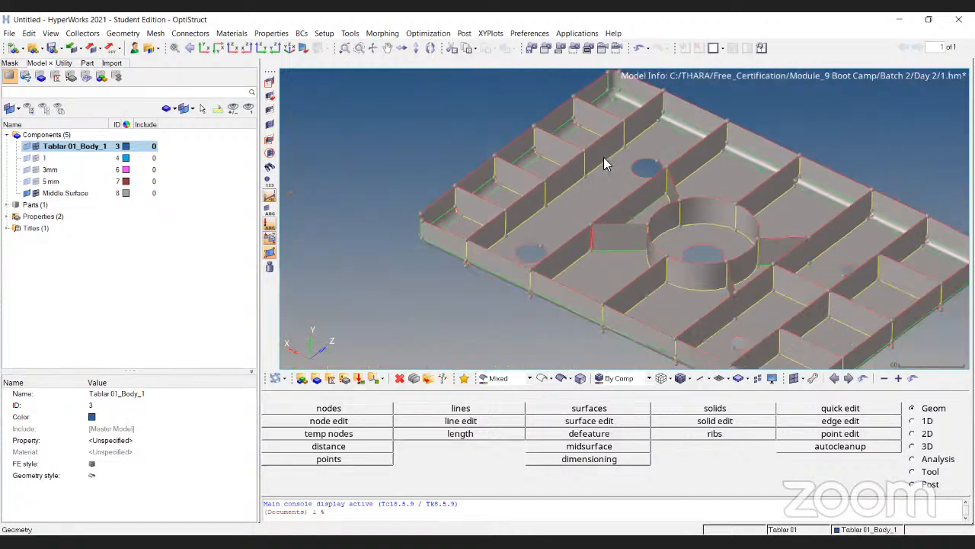
{"action": "left_click_drag", "start_coordinate": [623, 209], "coordinate": [424, 110], "text": "ctrl"}
{"action": "scroll", "coordinate": [518, 170], "scroll_direction": "up", "scroll_amount": 5}
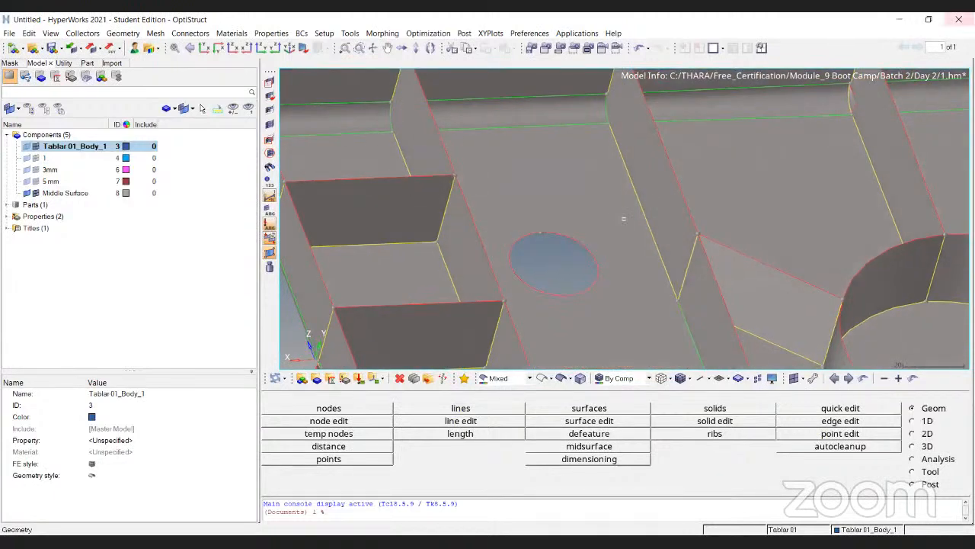
{"action": "scroll", "coordinate": [623, 219], "scroll_direction": "down", "scroll_amount": 4}
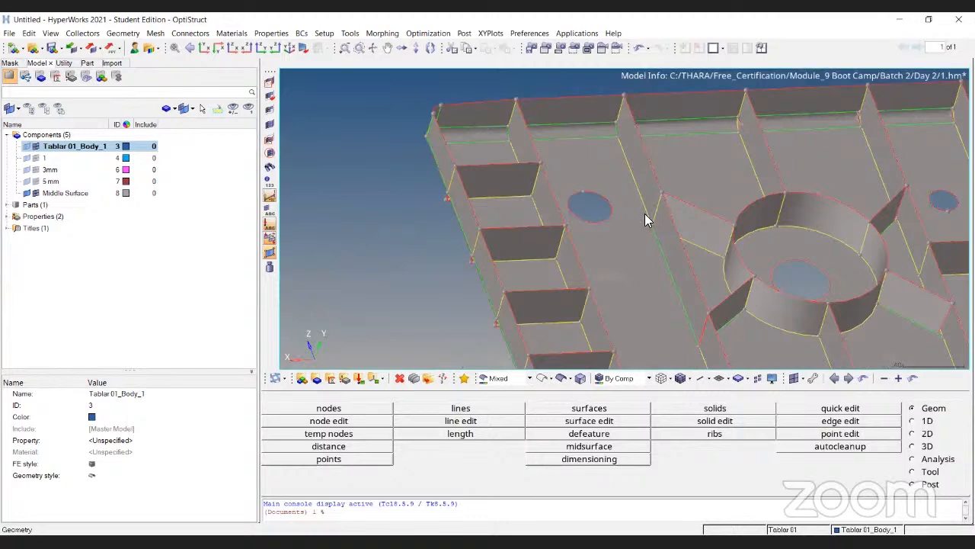
{"action": "scroll", "coordinate": [645, 213], "scroll_direction": "up", "scroll_amount": 3}
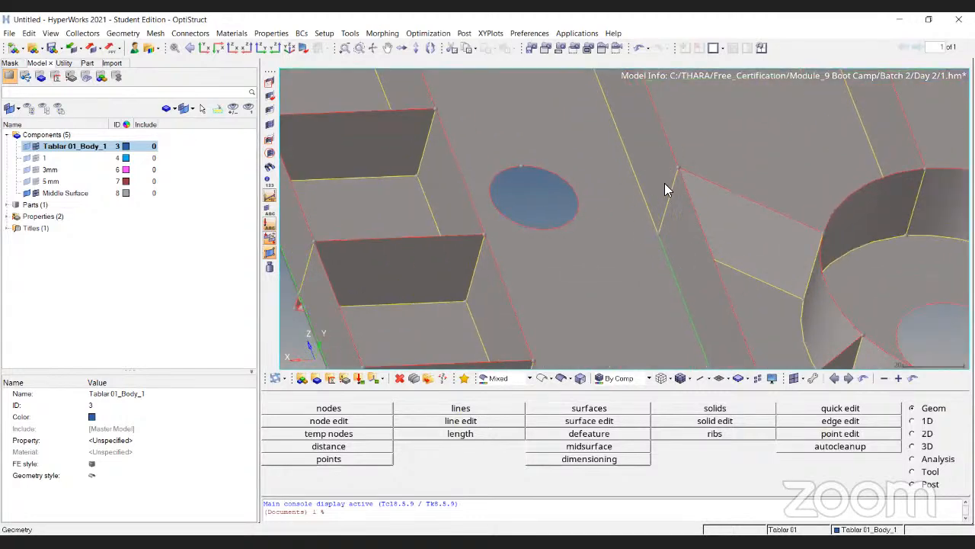
{"action": "scroll", "coordinate": [615, 201], "scroll_direction": "down", "scroll_amount": 4}
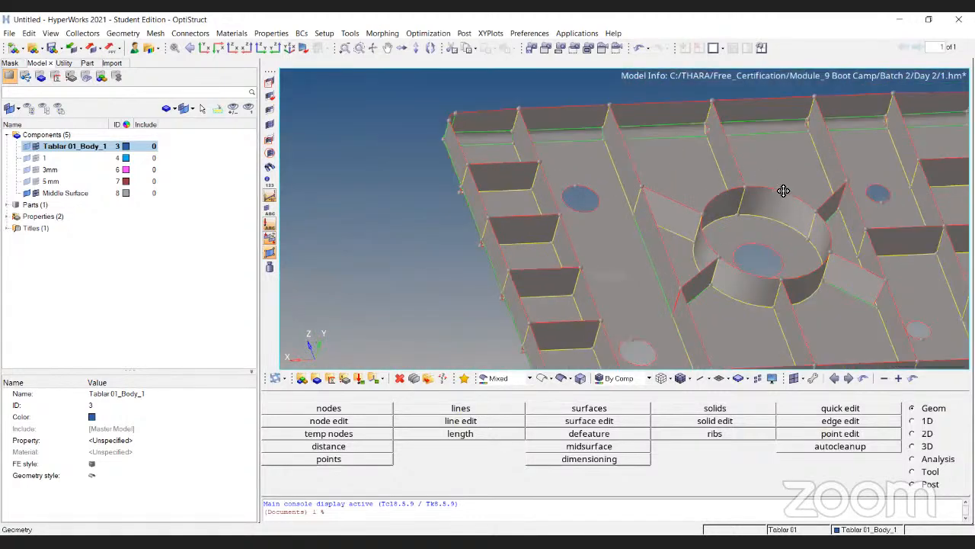
{"action": "left_click_drag", "start_coordinate": [783, 190], "coordinate": [646, 217], "text": "ctrl"}
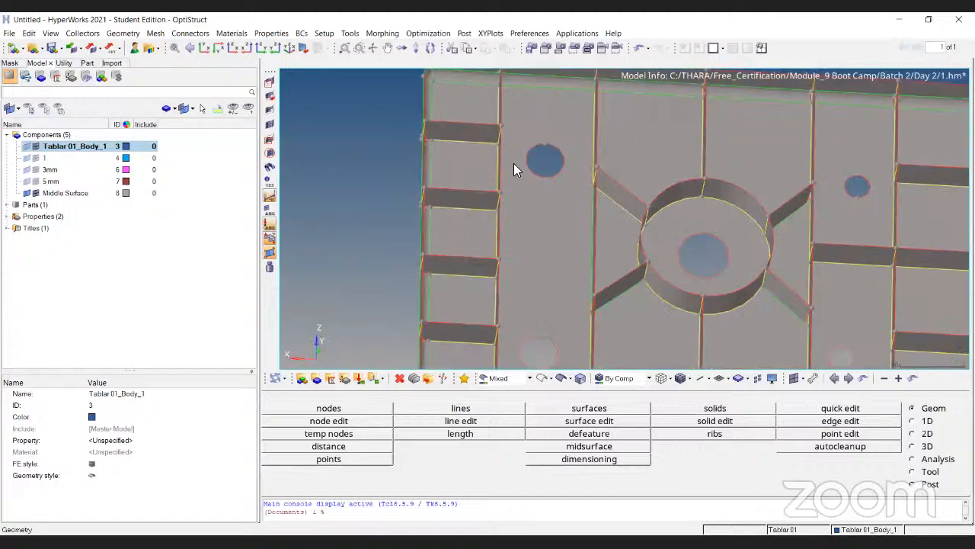
{"action": "scroll", "coordinate": [513, 163], "scroll_direction": "down", "scroll_amount": 4}
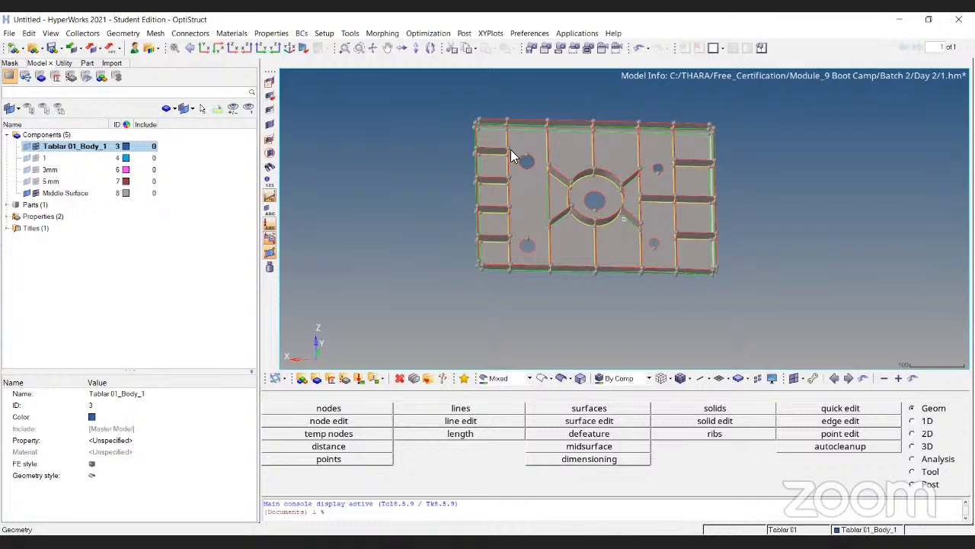
{"action": "scroll", "coordinate": [510, 149], "scroll_direction": "up", "scroll_amount": 5}
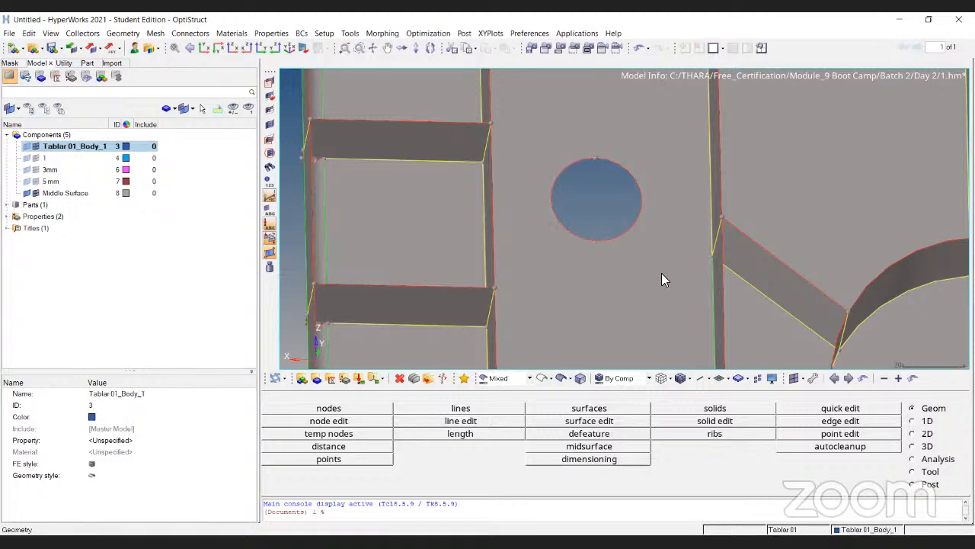
{"action": "left_click", "coordinate": [864, 407]}
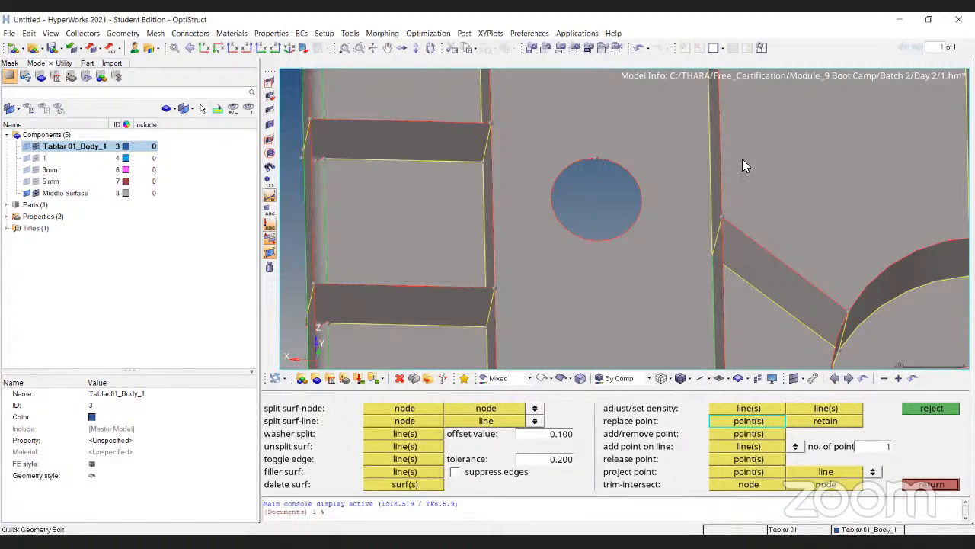
{"action": "scroll", "coordinate": [521, 186], "scroll_direction": "down", "scroll_amount": 4}
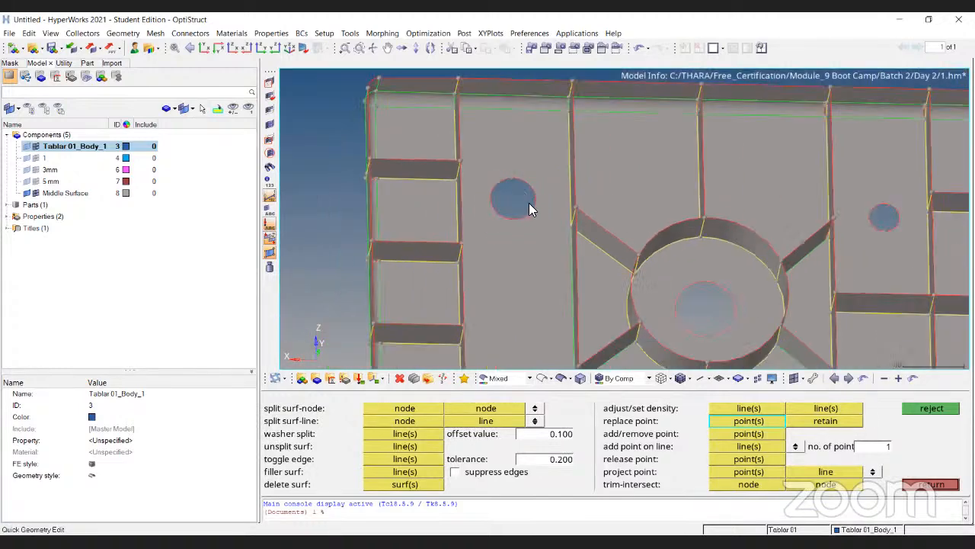
{"action": "scroll", "coordinate": [506, 184], "scroll_direction": "up", "scroll_amount": 3}
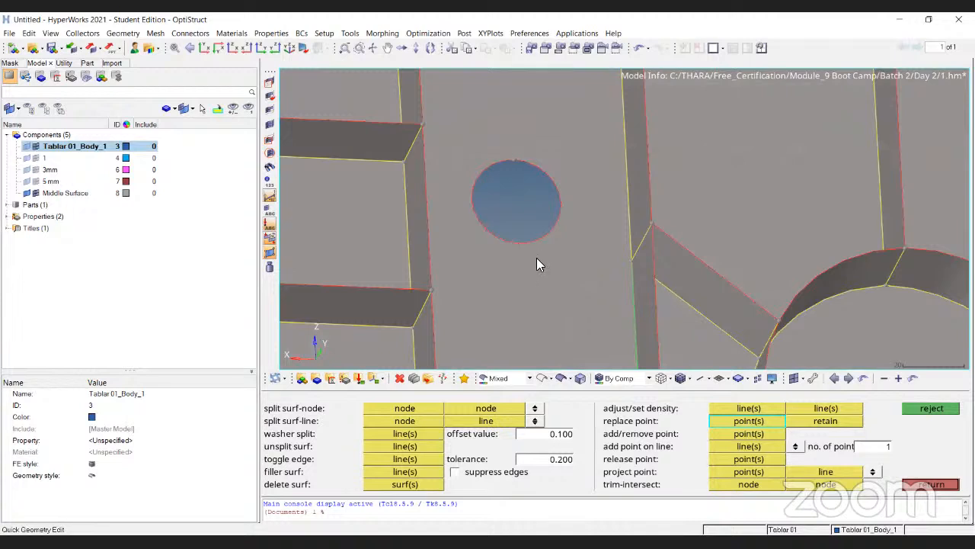
{"action": "key", "text": "Escape"}
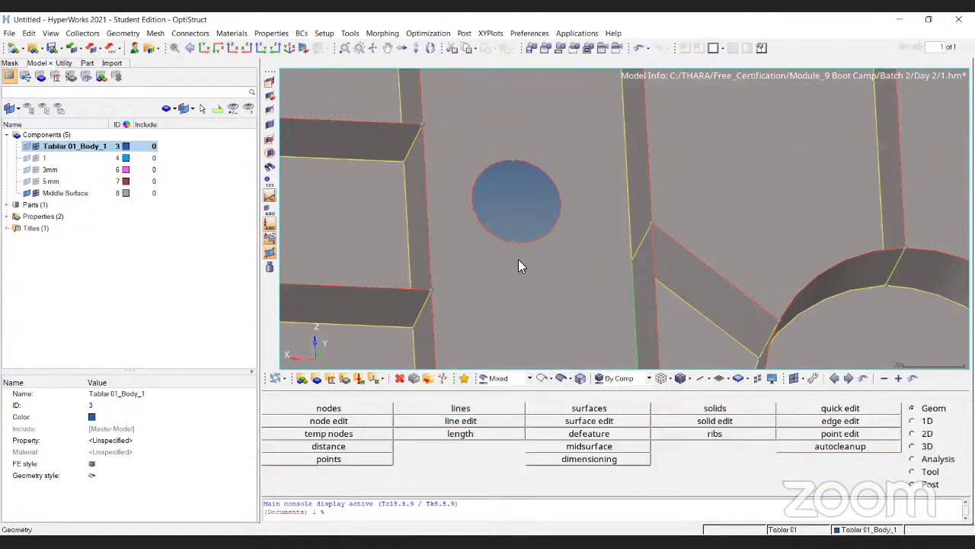
Step: Extract three parametric nodes along the upper pocket-side hole's edge, and measure the hole's diameter between the two opposite nodes
{"action": "key", "text": "F8"}
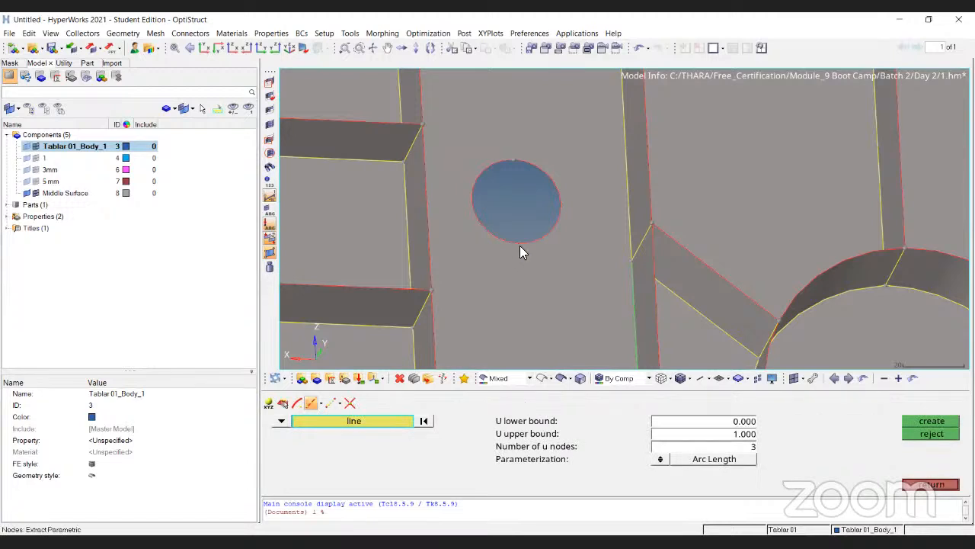
{"action": "left_click", "coordinate": [524, 242]}
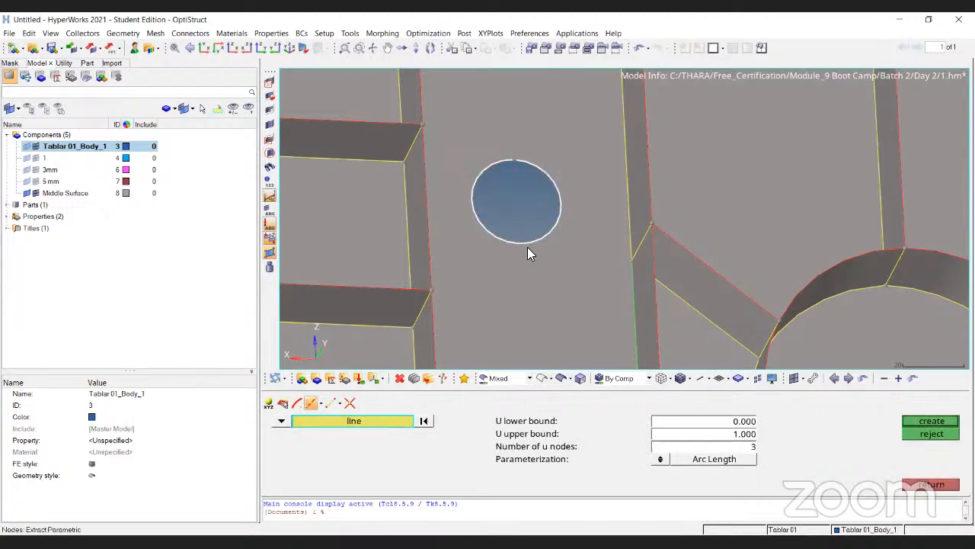
{"action": "left_click", "coordinate": [923, 421]}
{"action": "key", "text": "Escape"}
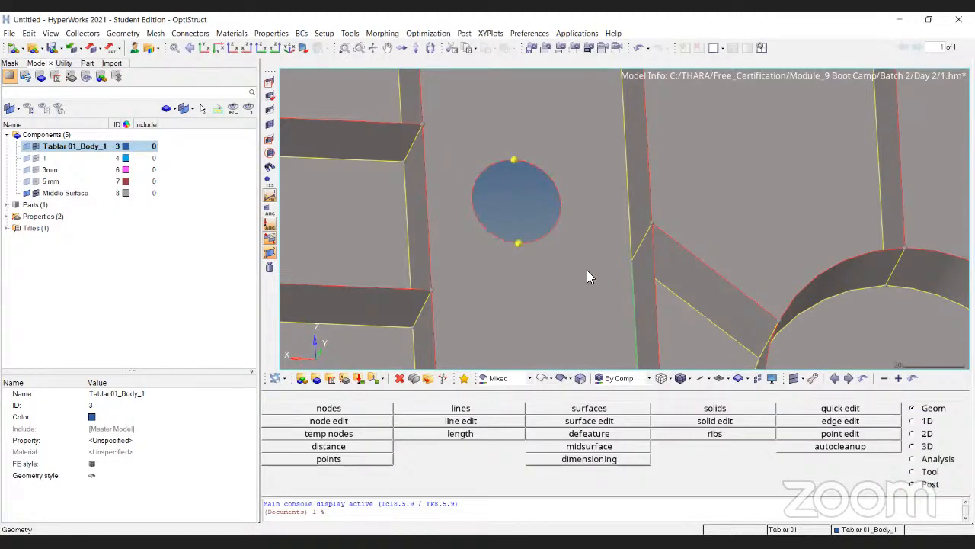
{"action": "key", "text": "F4"}
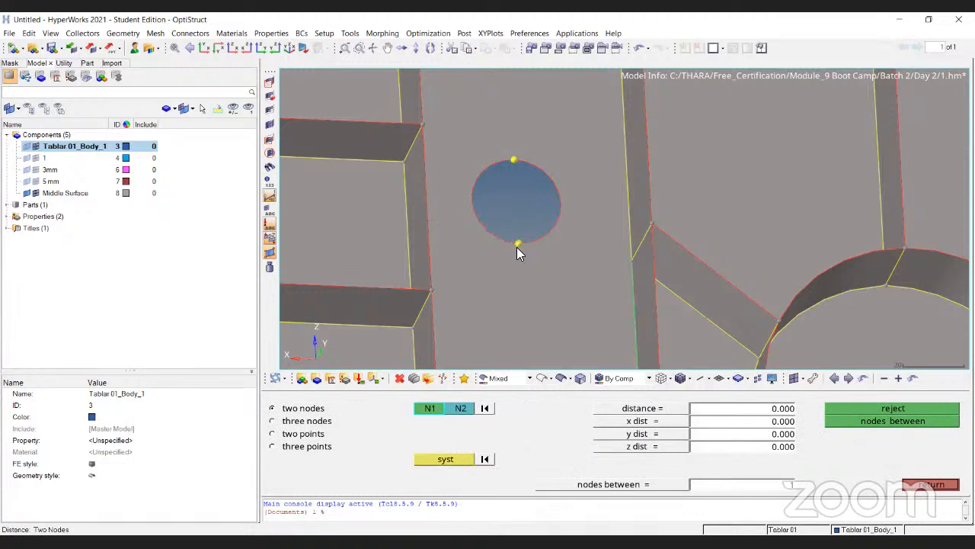
{"action": "left_click", "coordinate": [519, 244]}
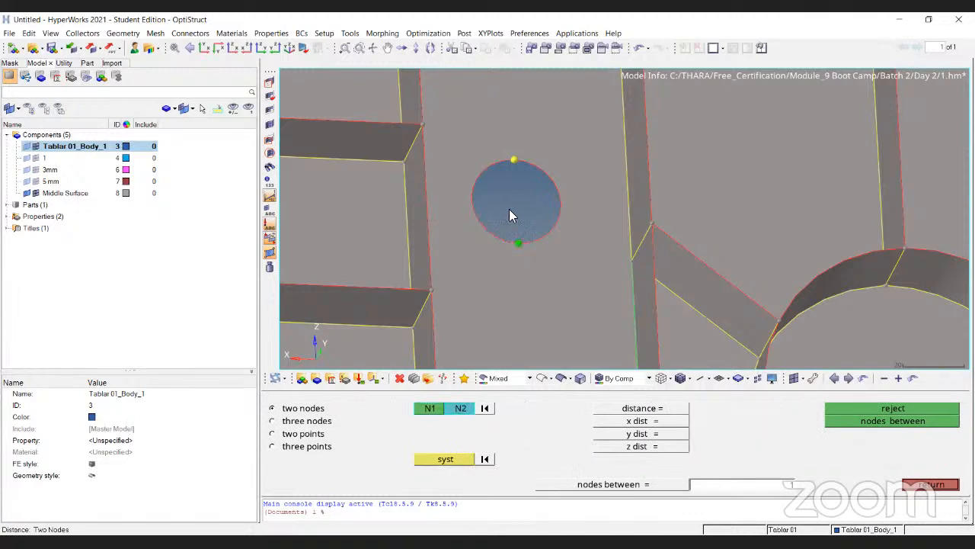
{"action": "left_click", "coordinate": [515, 162]}
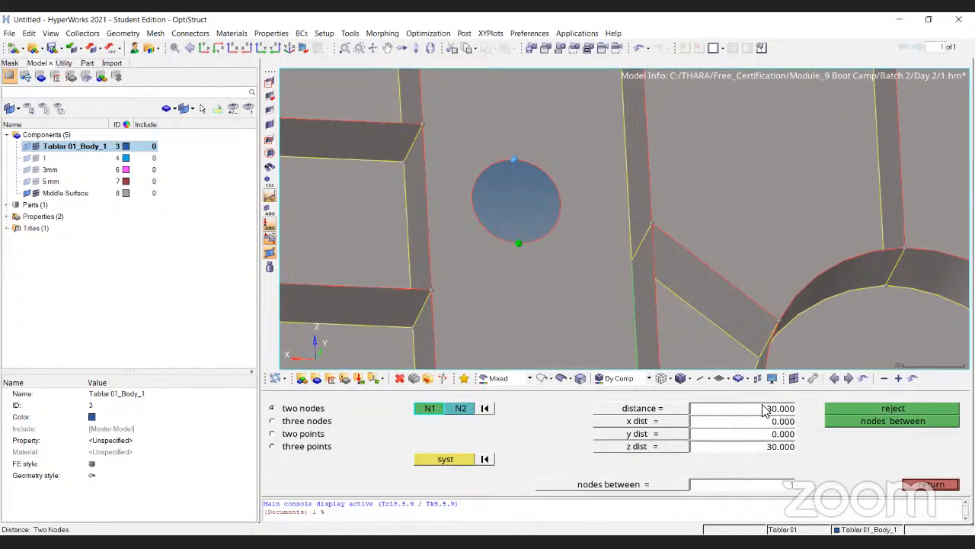
{"action": "key", "text": "Escape"}
Step: Clear all temporary nodes from the model
{"action": "scroll", "coordinate": [526, 205], "scroll_direction": "down", "scroll_amount": 5}
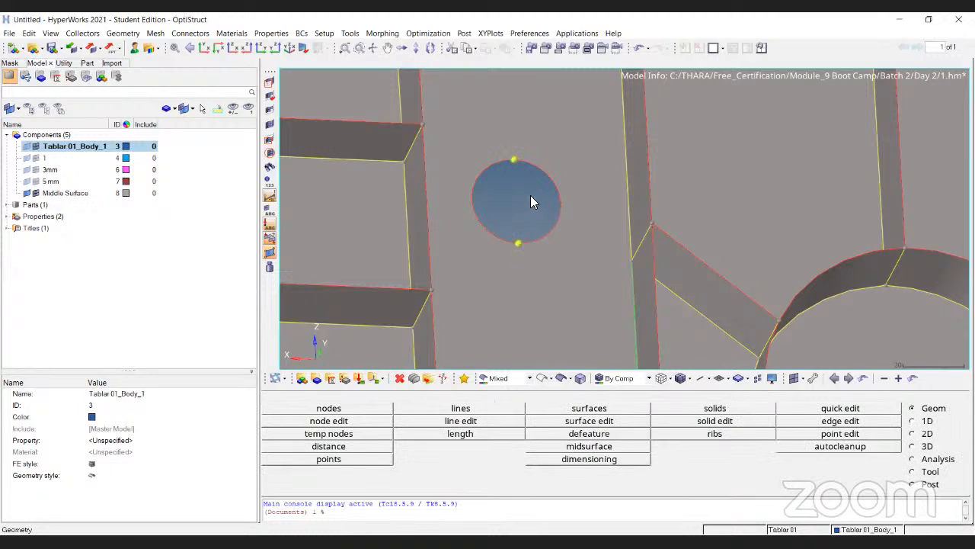
{"action": "scroll", "coordinate": [521, 205], "scroll_direction": "up", "scroll_amount": 3}
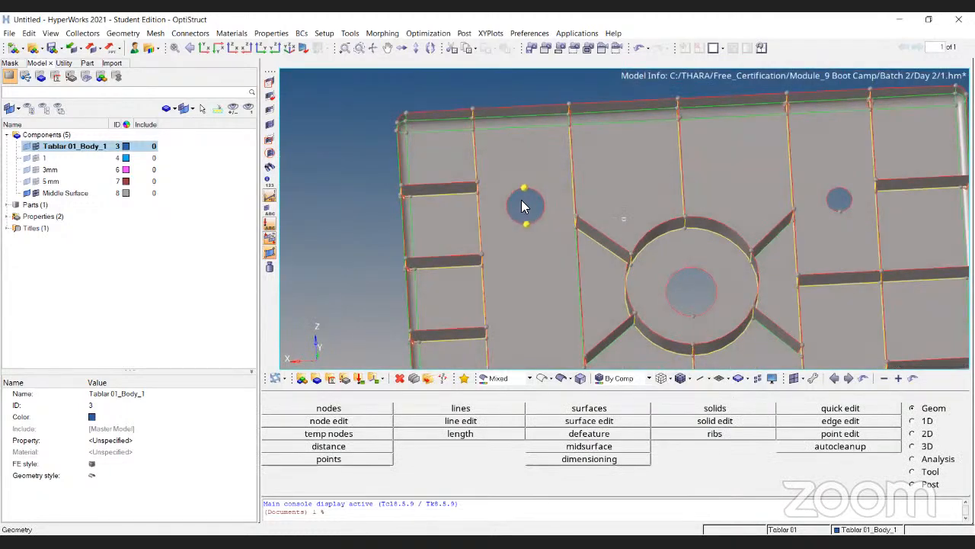
{"action": "key", "text": "shift+F2"}
{"action": "left_click", "coordinate": [896, 446]}
{"action": "key", "text": "Escape"}
Step: Try a washer split with an offset of 3 around the upper pocket-side hole in Quick Edit, and reject it
{"action": "left_click", "coordinate": [822, 416]}
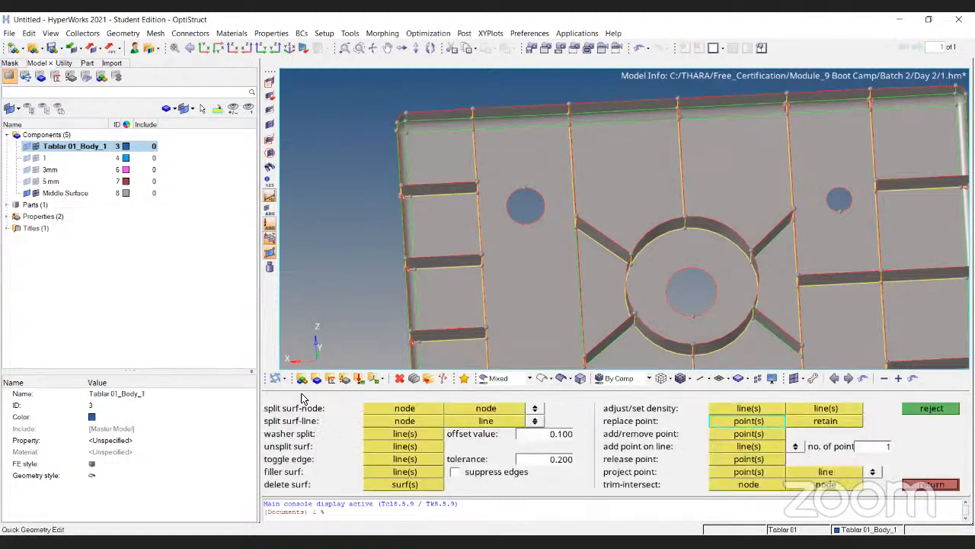
{"action": "left_click", "coordinate": [402, 435]}
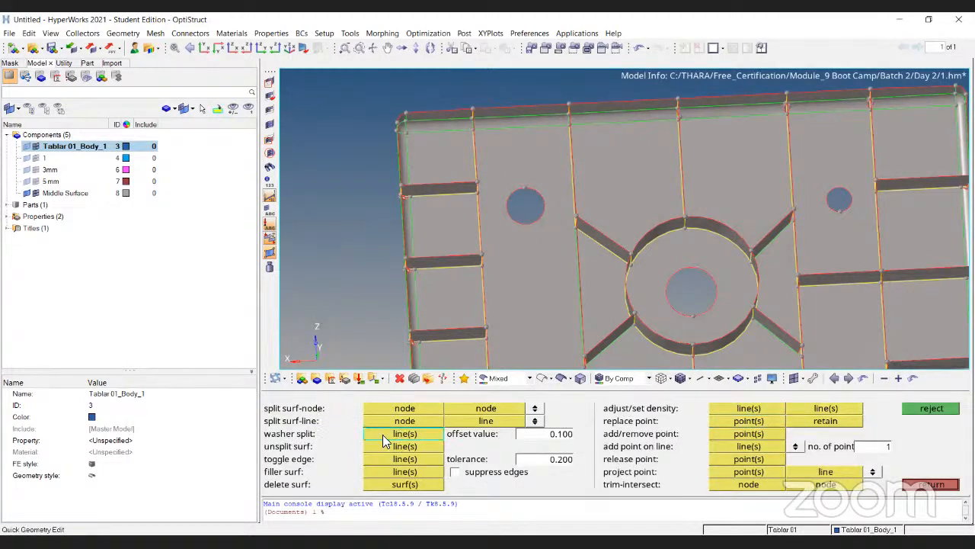
{"action": "left_click", "coordinate": [551, 437]}
{"action": "type", "text": "3"}
{"action": "key", "text": "Return"}
{"action": "scroll", "coordinate": [527, 217], "scroll_direction": "up", "scroll_amount": 4}
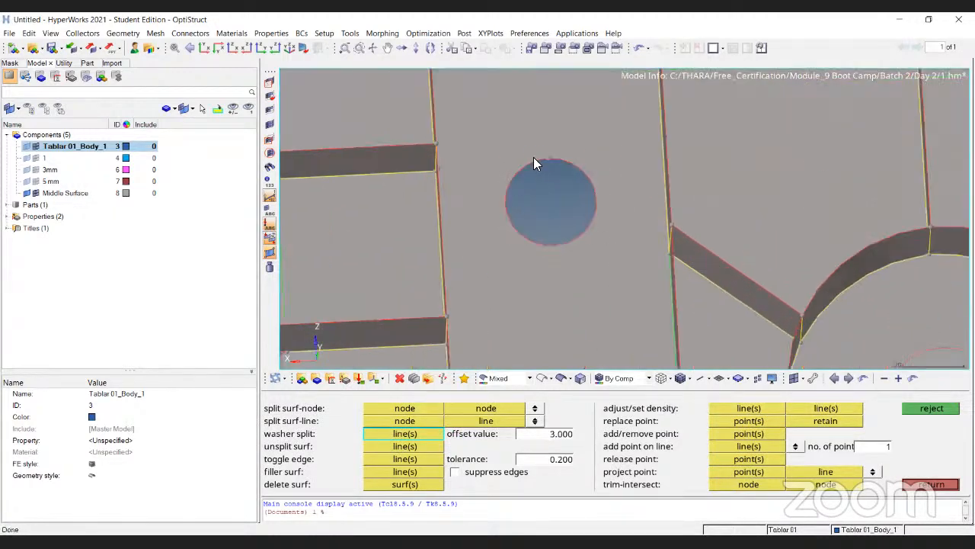
{"action": "left_click", "coordinate": [939, 410]}
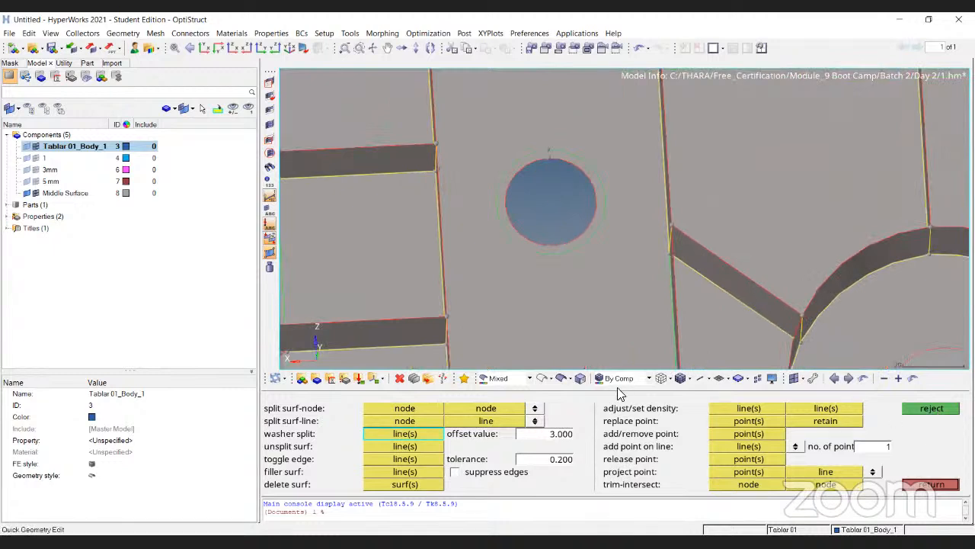
Step: Set the washer split offset to 6 and split around the upper pocket-side hole and the smaller hole across the circular boss
{"action": "double_click", "coordinate": [569, 441]}
{"action": "type", "text": "6"}
{"action": "left_click", "coordinate": [534, 159]}
{"action": "scroll", "coordinate": [513, 192], "scroll_direction": "down", "scroll_amount": 6}
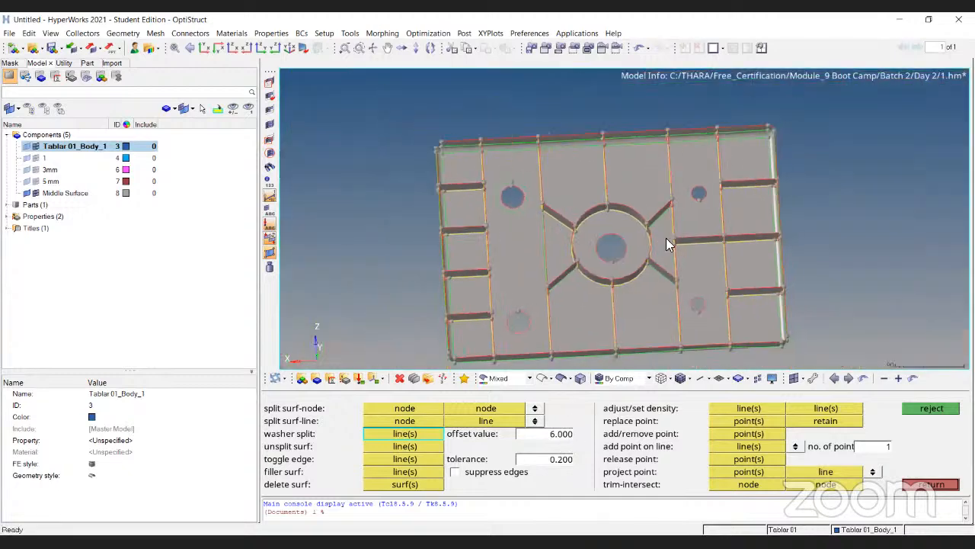
{"action": "scroll", "coordinate": [699, 196], "scroll_direction": "up", "scroll_amount": 7}
{"action": "left_click", "coordinate": [760, 149]}
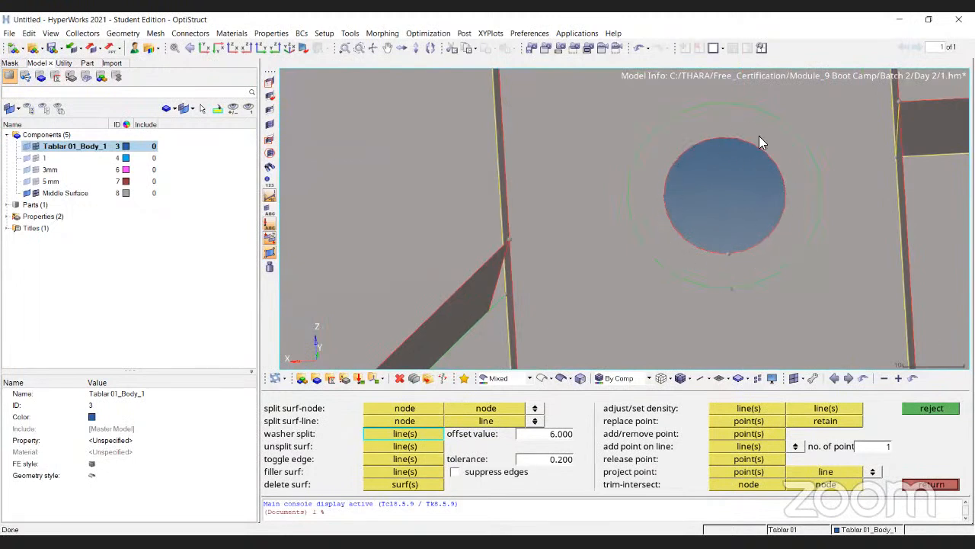
Step: Add washer splits with the 6 offset around the two lower holes on either side of the circular boss
{"action": "scroll", "coordinate": [739, 171], "scroll_direction": "up", "scroll_amount": 3}
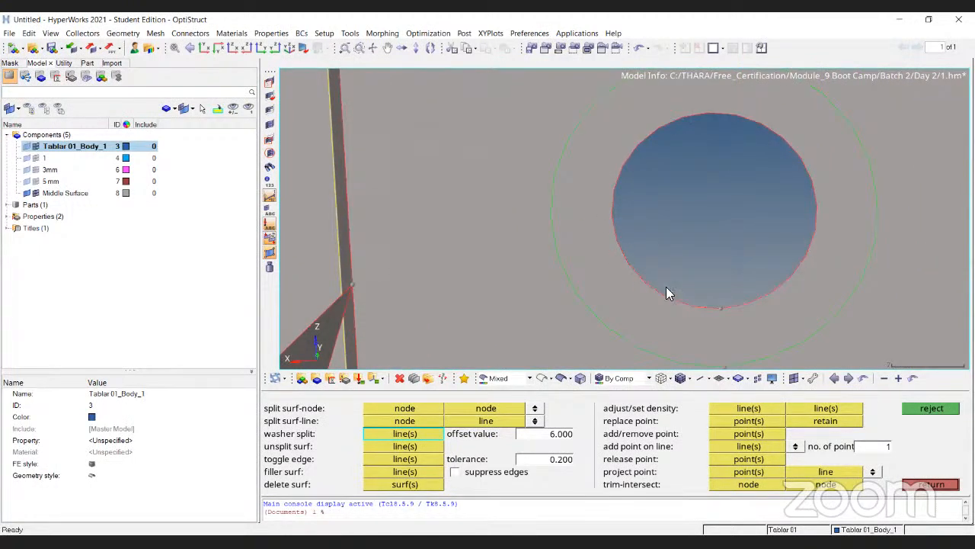
{"action": "scroll", "coordinate": [690, 206], "scroll_direction": "down", "scroll_amount": 3}
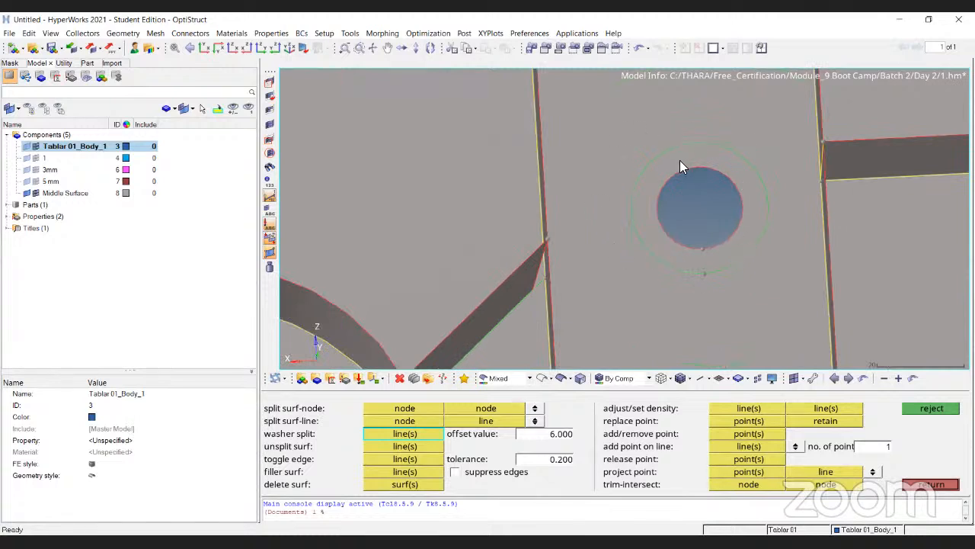
{"action": "scroll", "coordinate": [684, 158], "scroll_direction": "up", "scroll_amount": 2}
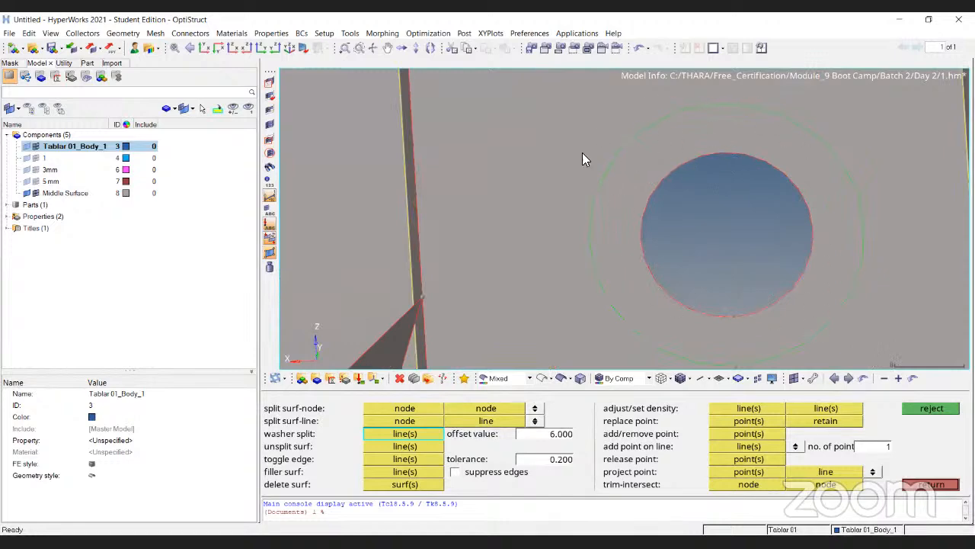
{"action": "scroll", "coordinate": [659, 132], "scroll_direction": "down", "scroll_amount": 4}
{"action": "scroll", "coordinate": [509, 294], "scroll_direction": "up", "scroll_amount": 3}
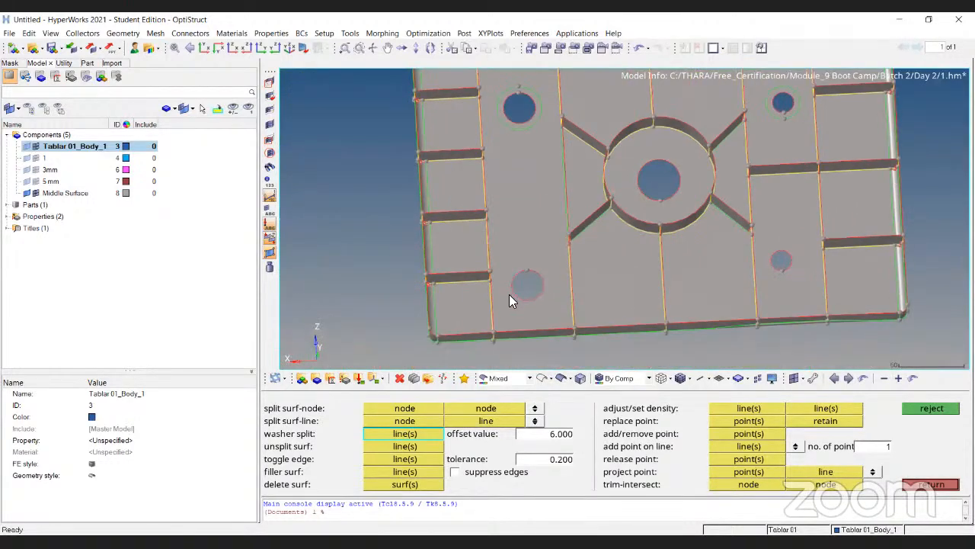
{"action": "scroll", "coordinate": [793, 233], "scroll_direction": "down", "scroll_amount": 4}
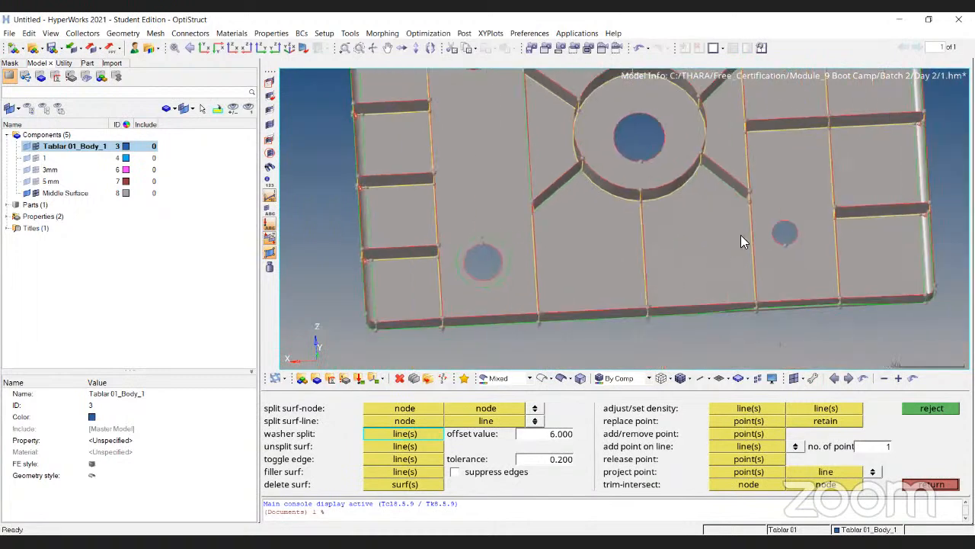
{"action": "scroll", "coordinate": [821, 210], "scroll_direction": "up", "scroll_amount": 4}
{"action": "scroll", "coordinate": [780, 191], "scroll_direction": "down", "scroll_amount": 5}
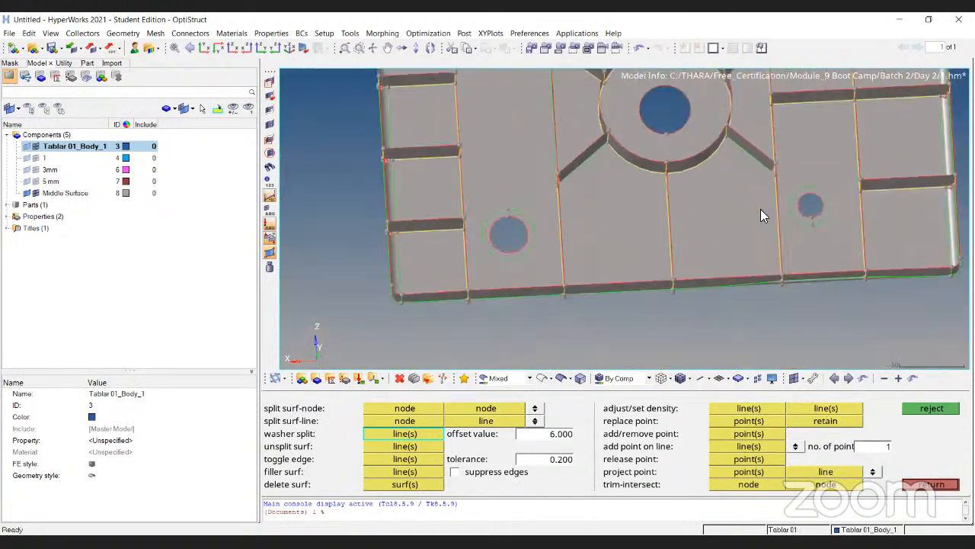
Step: Review the washer splits around the four holes in a tilted view, leave Quick Edit and switch to the Midsurface Extraction slide
{"action": "left_click_drag", "start_coordinate": [749, 239], "coordinate": [808, 123], "text": "ctrl"}
{"action": "right_click_drag", "start_coordinate": [727, 200], "coordinate": [705, 239], "text": "ctrl"}
{"action": "left_click_drag", "start_coordinate": [705, 240], "coordinate": [775, 213], "text": "ctrl"}
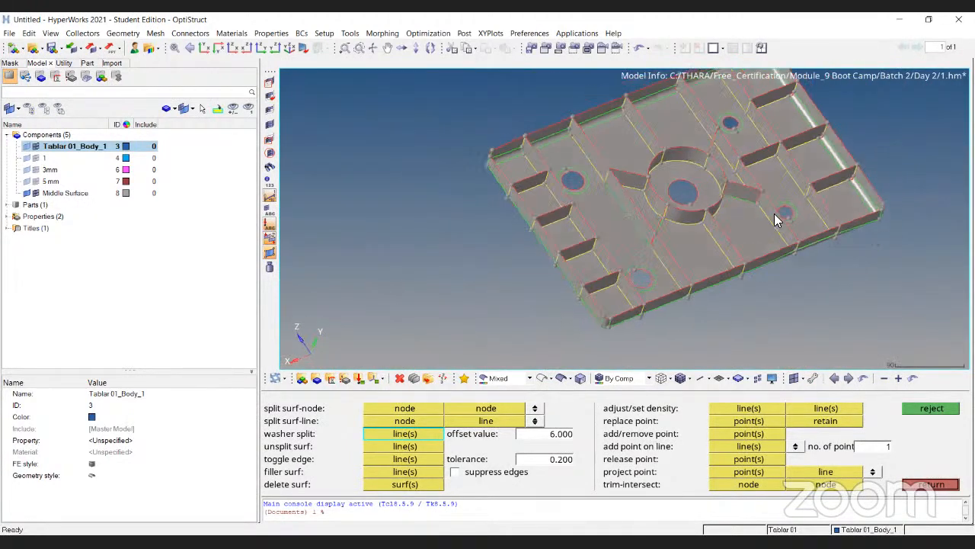
{"action": "scroll", "coordinate": [774, 213], "scroll_direction": "up", "scroll_amount": 5}
{"action": "scroll", "coordinate": [712, 156], "scroll_direction": "down", "scroll_amount": 4}
{"action": "right_click_drag", "start_coordinate": [760, 154], "coordinate": [745, 189], "text": "ctrl"}
{"action": "key", "text": "Escape"}
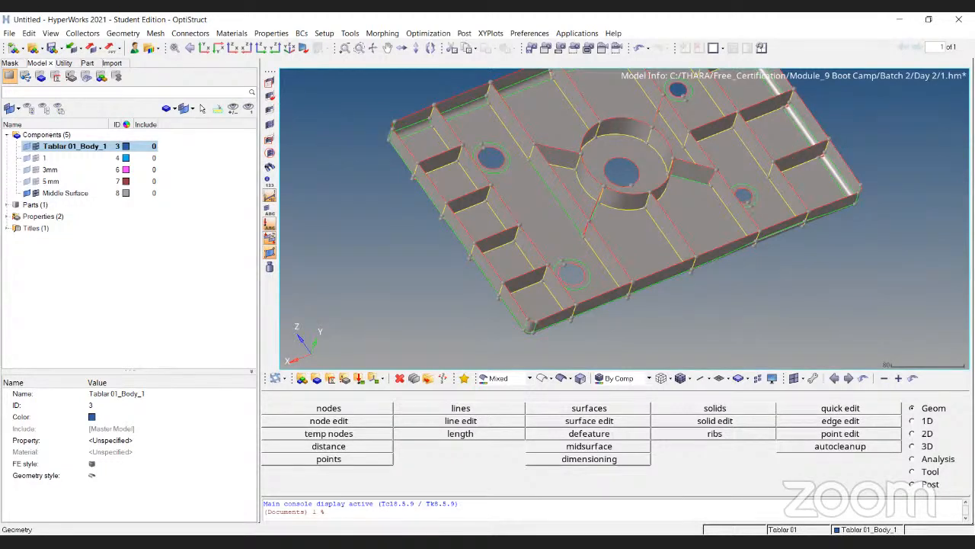
{"action": "key", "text": "alt+Tab"}
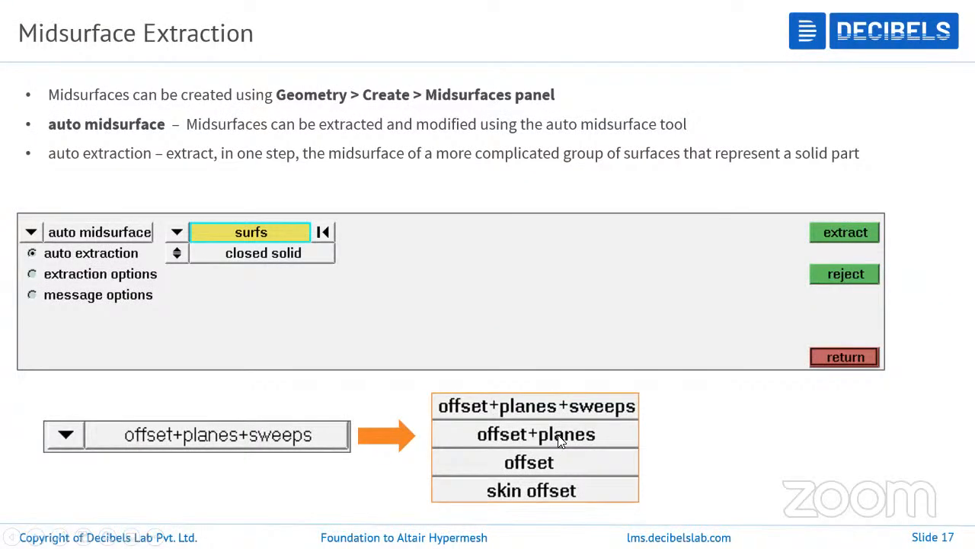
Step: Advance the slides to the element type options for shell meshing, and switch to HyperWorks with the 2D AutoMesh panel open
{"action": "key", "text": "Right"}
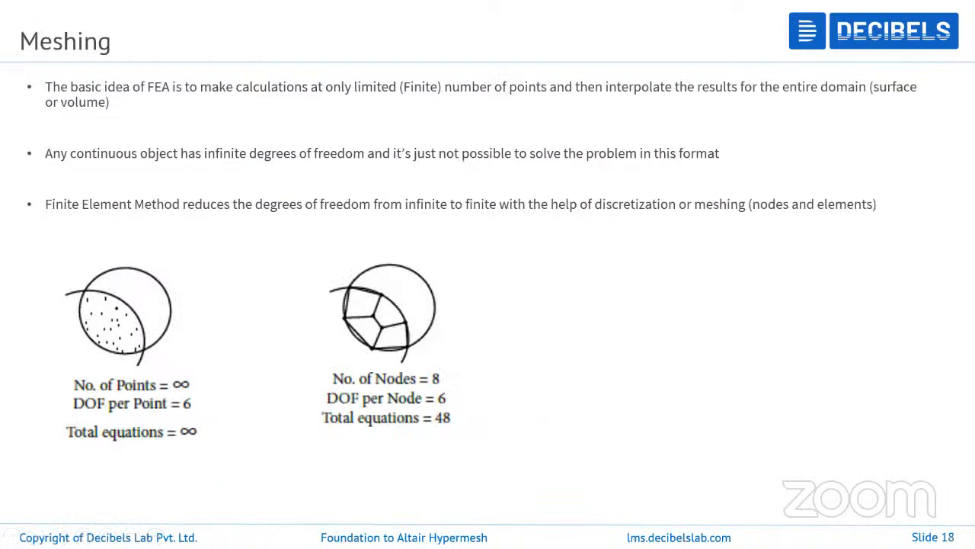
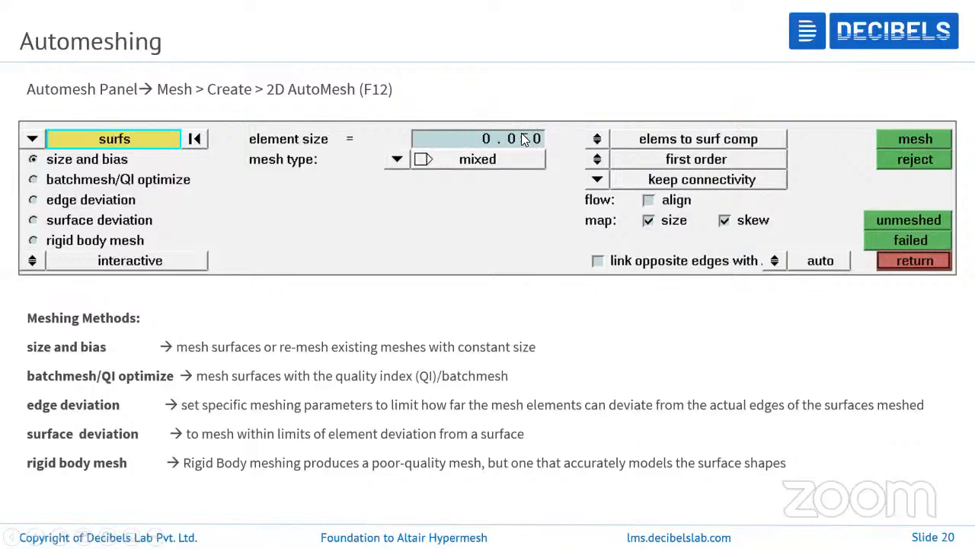
{"action": "left_click", "coordinate": [506, 157]}
{"action": "key", "text": "Left"}
{"action": "key", "text": "Right"}
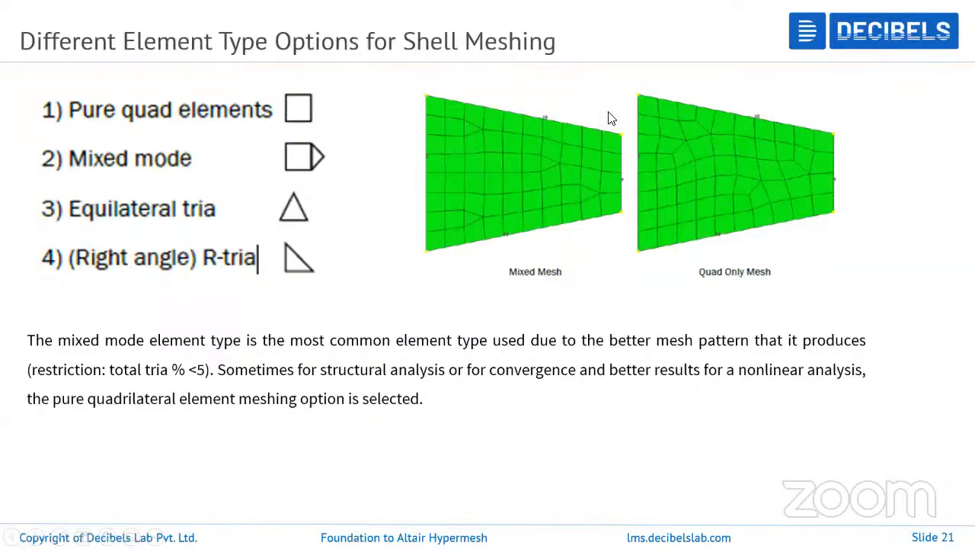
{"action": "key", "text": "alt+Tab"}
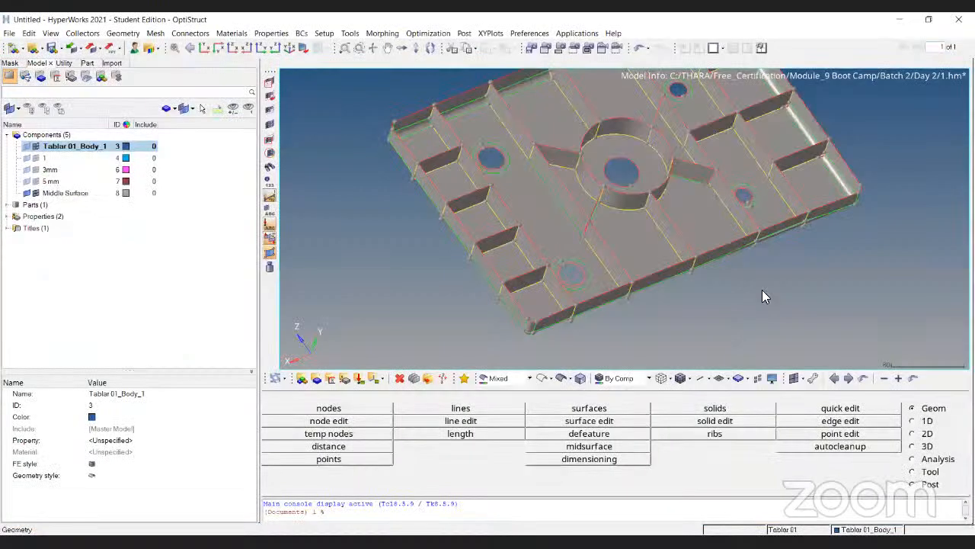
{"action": "key", "text": "F12"}
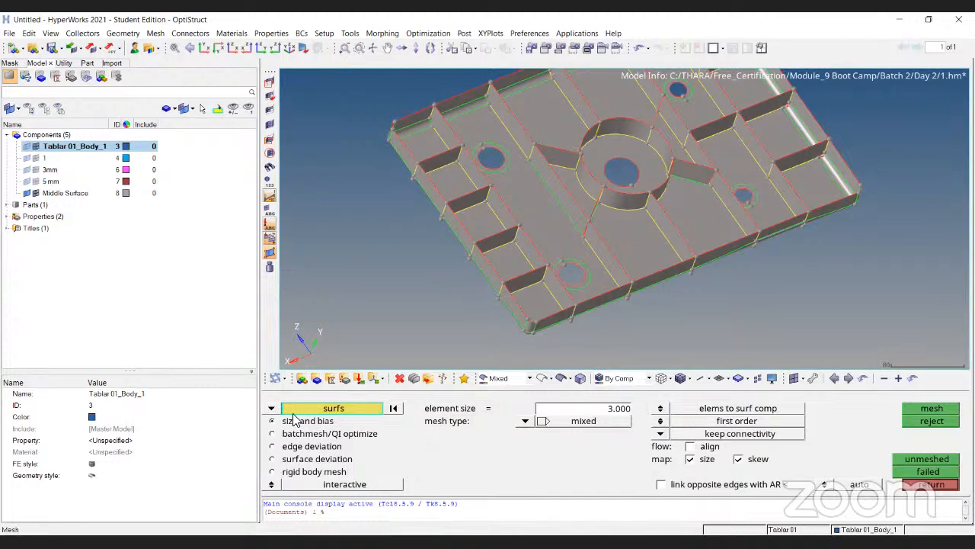
Step: Try selecting all the plate's surfaces for automeshing, and clear the selection
{"action": "scroll", "coordinate": [579, 255], "scroll_direction": "up", "scroll_amount": 3}
{"action": "scroll", "coordinate": [688, 211], "scroll_direction": "down", "scroll_amount": 3}
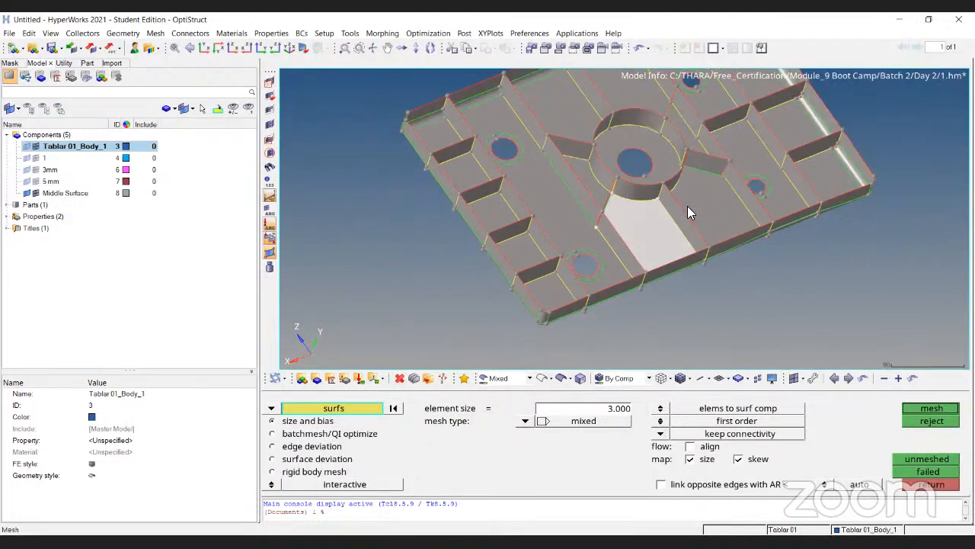
{"action": "scroll", "coordinate": [668, 215], "scroll_direction": "up", "scroll_amount": 3}
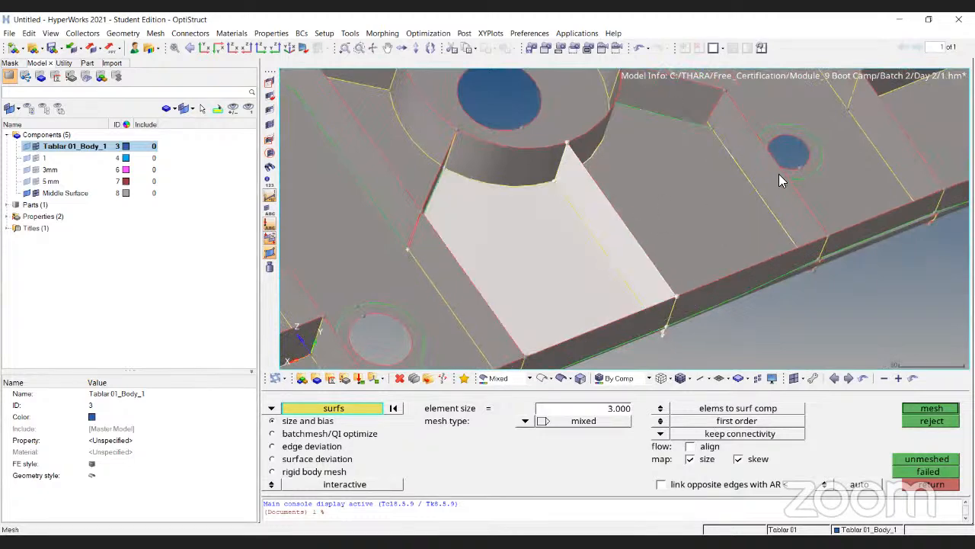
{"action": "scroll", "coordinate": [788, 177], "scroll_direction": "down", "scroll_amount": 3}
{"action": "scroll", "coordinate": [788, 179], "scroll_direction": "down", "scroll_amount": 5}
{"action": "right_click_drag", "start_coordinate": [619, 243], "coordinate": [494, 330], "text": "ctrl"}
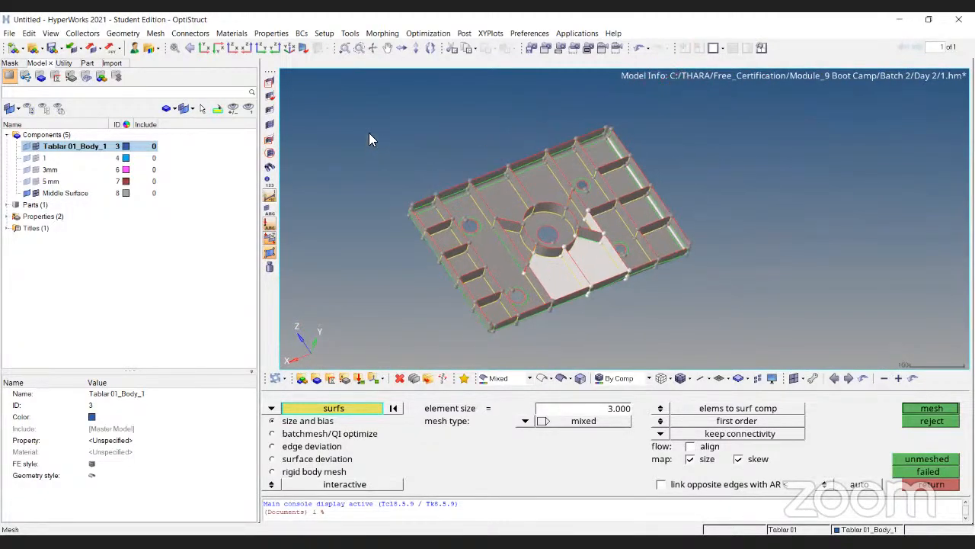
{"action": "left_click_drag", "start_coordinate": [329, 97], "coordinate": [785, 351], "text": "shift"}
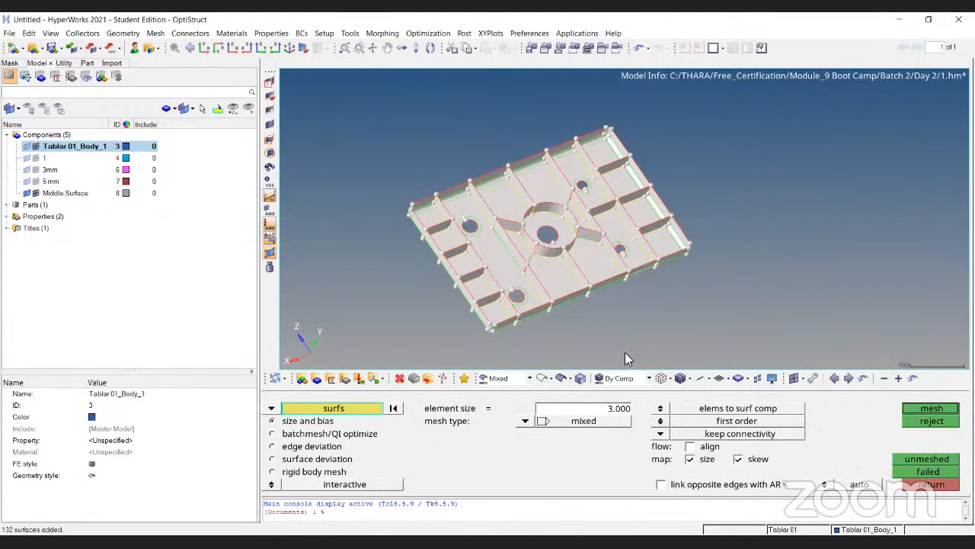
{"action": "left_click", "coordinate": [386, 410]}
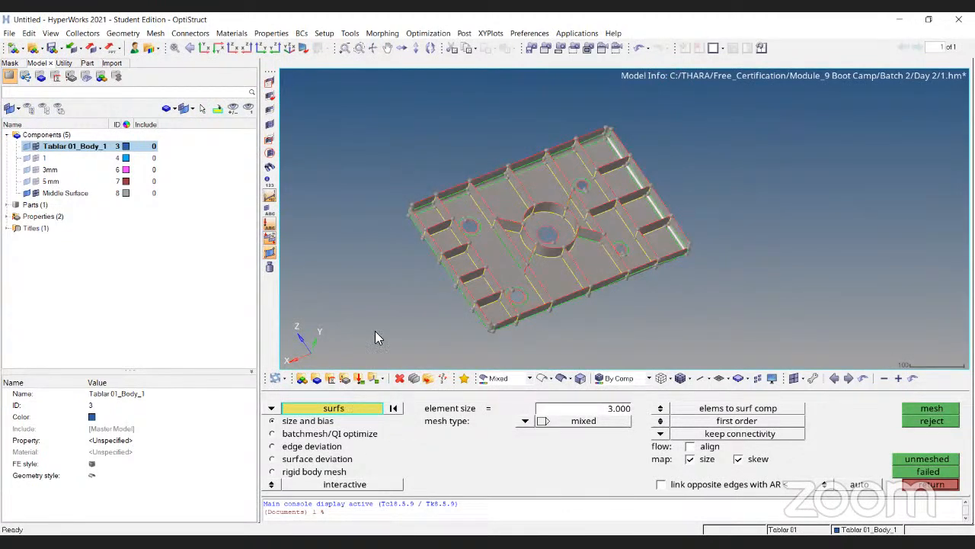
Step: Try elems as the entity type for automeshing, and restore surfs
{"action": "left_click", "coordinate": [272, 410]}
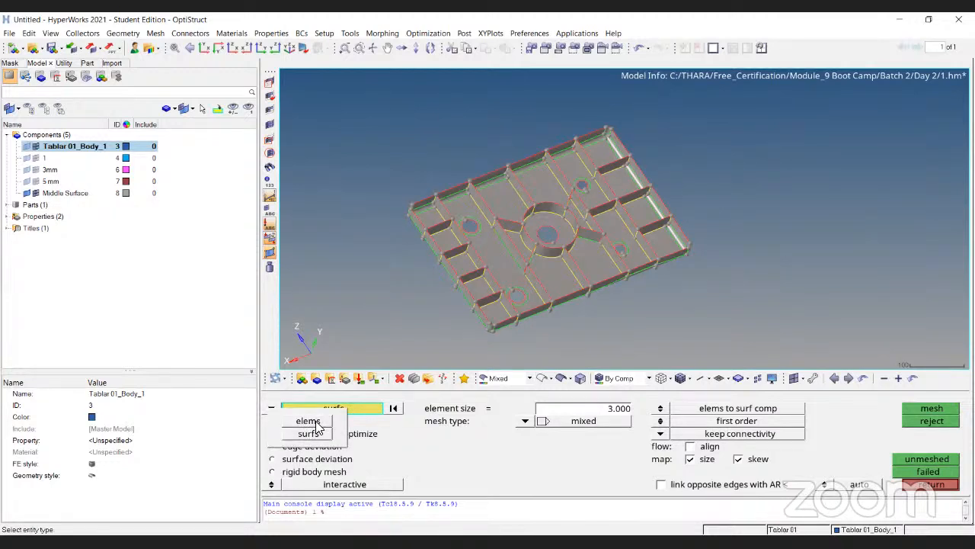
{"action": "left_click", "coordinate": [309, 420]}
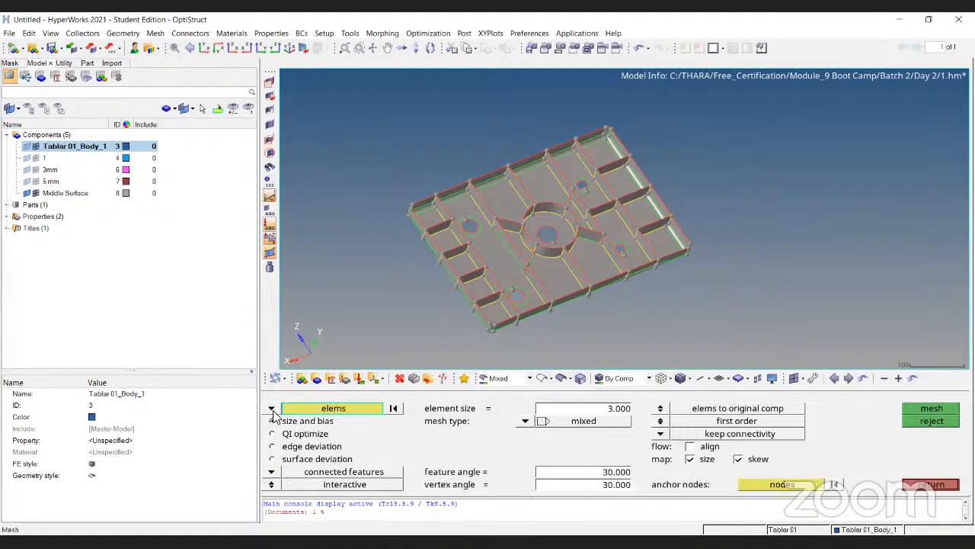
{"action": "left_click", "coordinate": [272, 410]}
{"action": "left_click", "coordinate": [307, 433]}
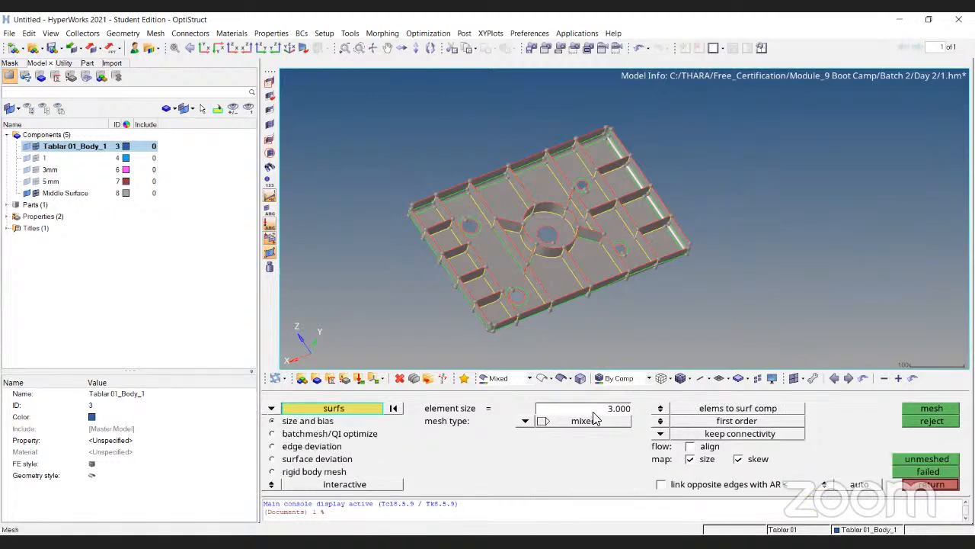
Step: Set the element size to 4 and mesh the plate surface between the ribs directly below the circular boss
{"action": "left_click", "coordinate": [593, 411]}
{"action": "type", "text": "4"}
{"action": "key", "text": "Return"}
{"action": "scroll", "coordinate": [564, 229], "scroll_direction": "up", "scroll_amount": 5, "text": "ctrl"}
{"action": "scroll", "coordinate": [583, 111], "scroll_direction": "down", "scroll_amount": 3, "text": "ctrl"}
{"action": "left_click_drag", "start_coordinate": [583, 112], "coordinate": [714, 203], "text": "ctrl"}
{"action": "scroll", "coordinate": [646, 218], "scroll_direction": "up", "scroll_amount": 3, "text": "ctrl"}
{"action": "right_click_drag", "start_coordinate": [538, 186], "coordinate": [621, 254], "text": "ctrl"}
{"action": "left_click", "coordinate": [622, 254]}
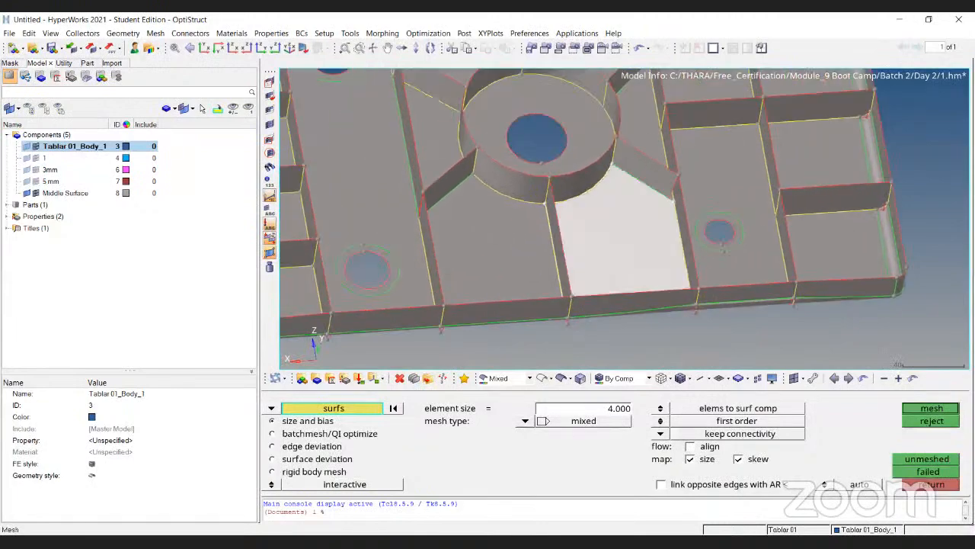
{"action": "left_click", "coordinate": [943, 411]}
Step: Display the geometry as wireframe to expose the whole mesh and its edge densities on the surface below the boss
{"action": "left_click_drag", "start_coordinate": [635, 251], "coordinate": [618, 306], "text": "ctrl"}
{"action": "scroll", "coordinate": [618, 306], "scroll_direction": "up", "scroll_amount": 3, "text": "ctrl"}
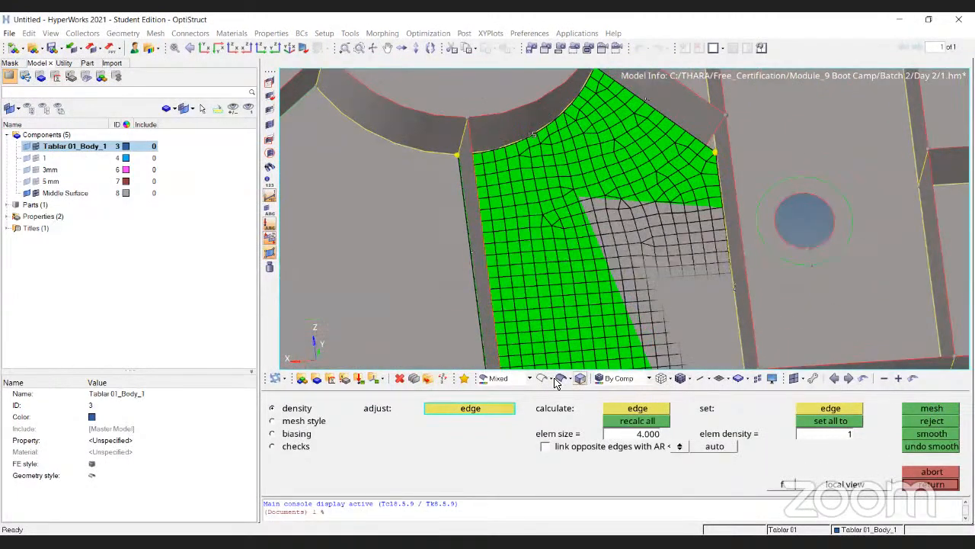
{"action": "left_click", "coordinate": [540, 379]}
{"action": "right_click_drag", "start_coordinate": [621, 211], "coordinate": [602, 211], "text": "ctrl"}
{"action": "scroll", "coordinate": [602, 211], "scroll_direction": "down", "scroll_amount": 5, "text": "ctrl"}
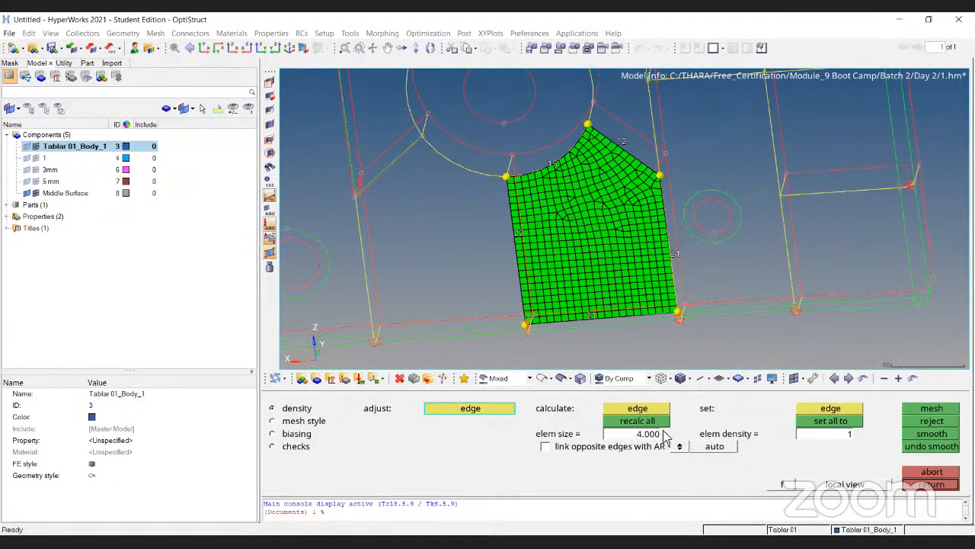
{"action": "scroll", "coordinate": [531, 230], "scroll_direction": "up", "scroll_amount": 2, "text": "ctrl"}
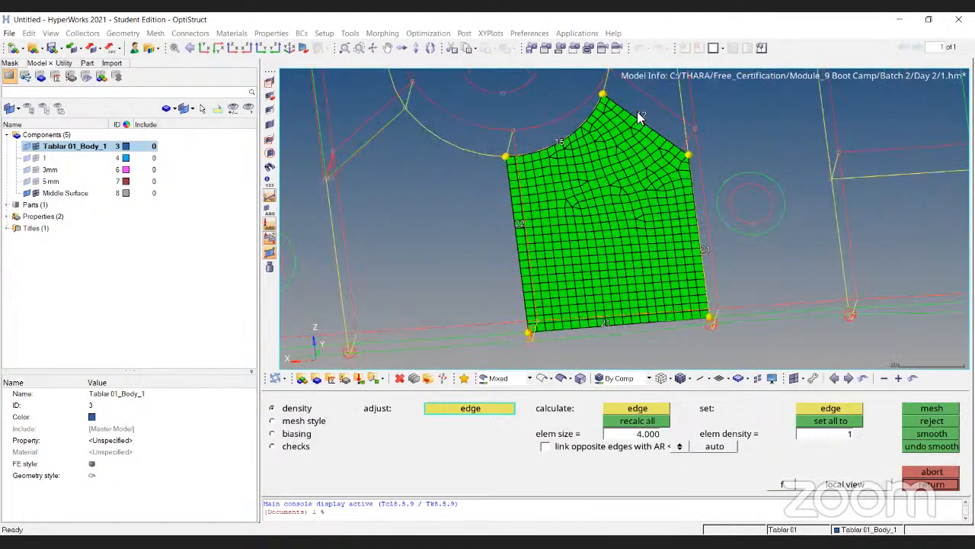
Step: Recalculate all edge densities for an element size of 10, remesh the surface and accept the mesh
{"action": "left_click", "coordinate": [655, 435]}
{"action": "type", "text": "10"}
{"action": "key", "text": "Return"}
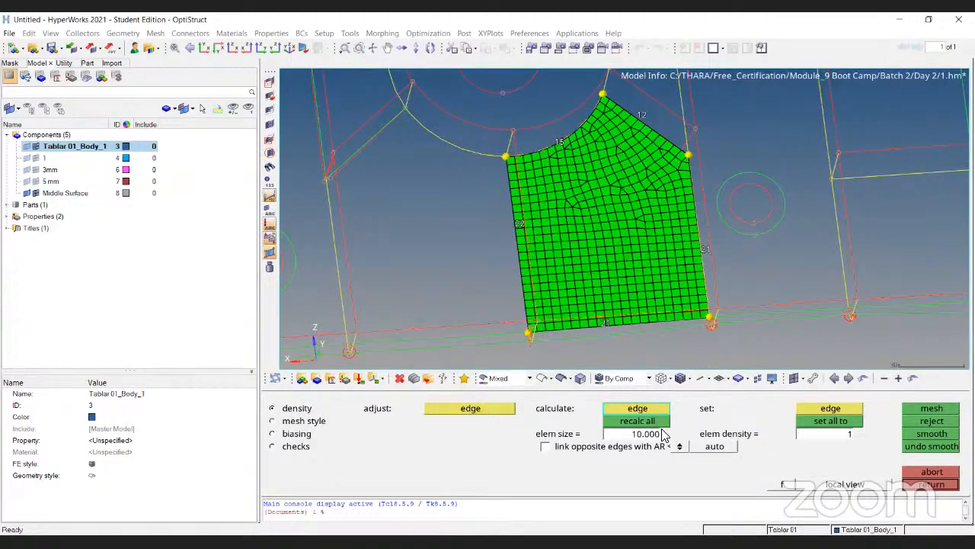
{"action": "left_click", "coordinate": [662, 423]}
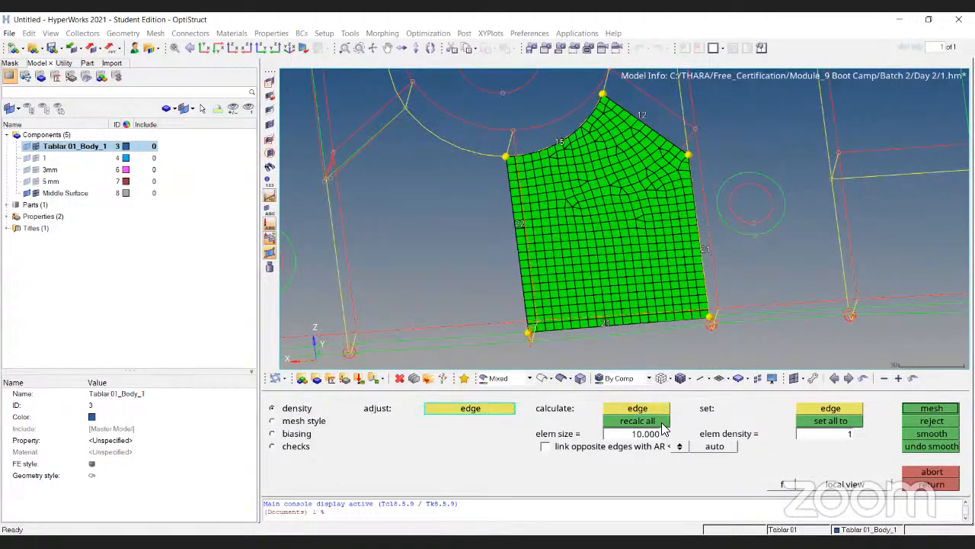
{"action": "left_click", "coordinate": [942, 413]}
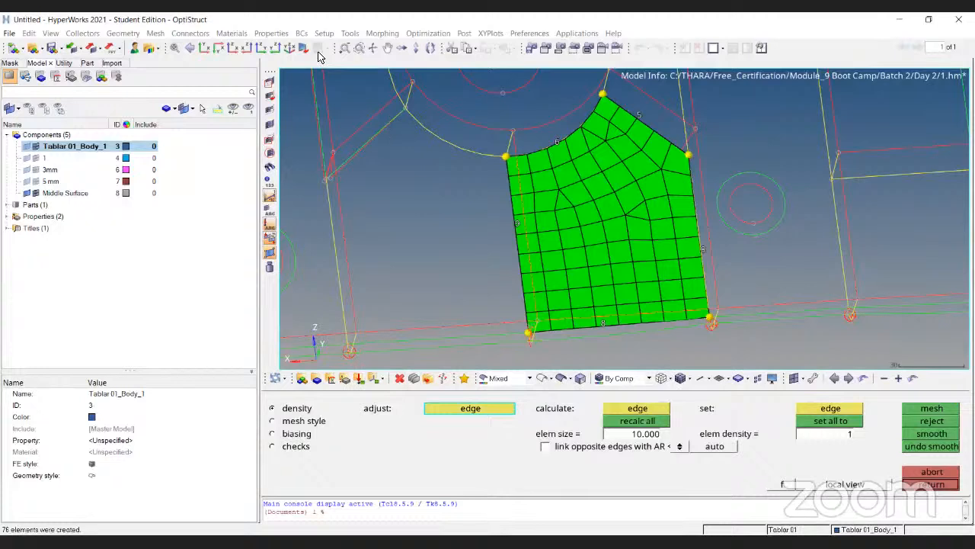
{"action": "key", "text": "Escape"}
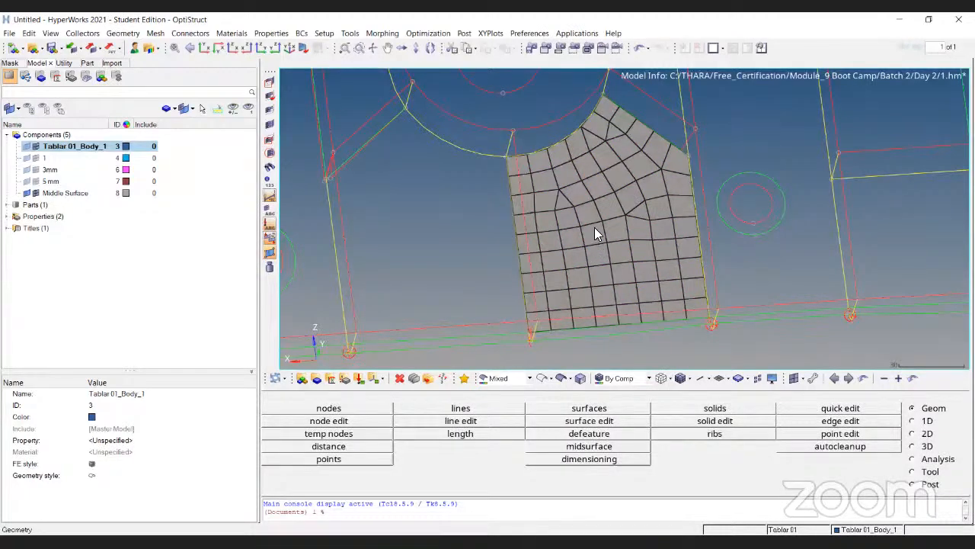
Step: Measure the distances between neighbouring nodes along several element edges in the new mesh
{"action": "key", "text": "F4"}
{"action": "scroll", "coordinate": [579, 259], "scroll_direction": "up", "scroll_amount": 5}
{"action": "left_click", "coordinate": [583, 270]}
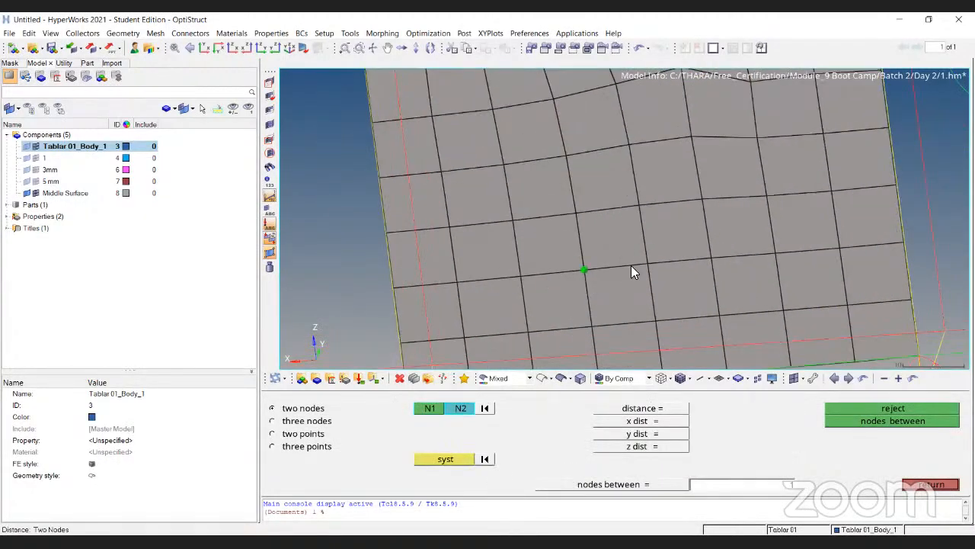
{"action": "left_click", "coordinate": [646, 261]}
{"action": "left_click", "coordinate": [647, 256]}
{"action": "left_click", "coordinate": [702, 199]}
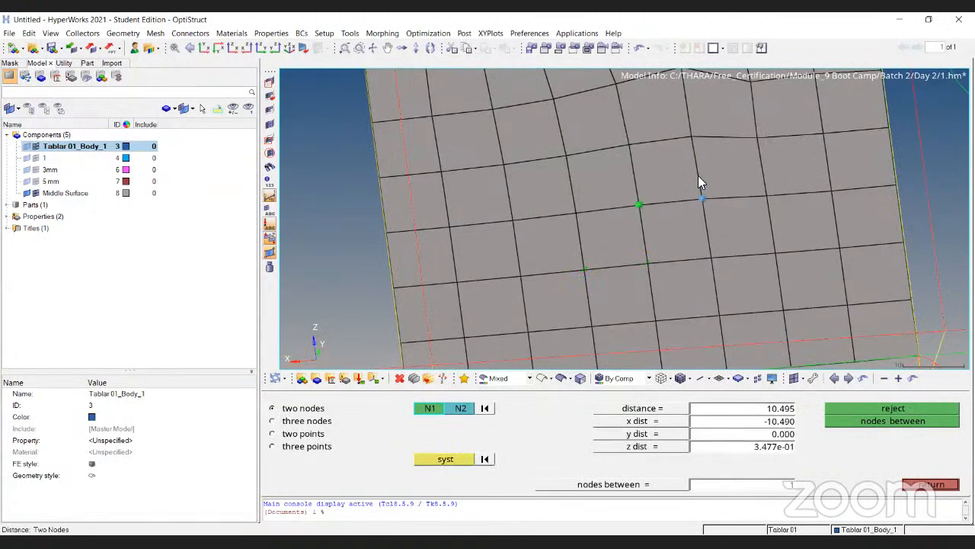
{"action": "left_click", "coordinate": [691, 138]}
{"action": "left_click", "coordinate": [644, 201]}
{"action": "left_click", "coordinate": [570, 178]}
{"action": "scroll", "coordinate": [624, 188], "scroll_direction": "down", "scroll_amount": 5}
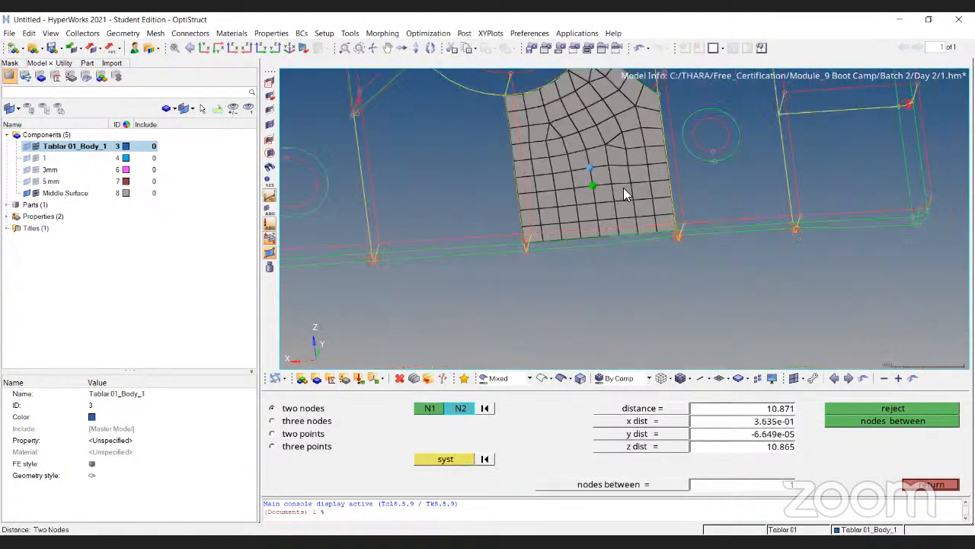
{"action": "key", "text": "Escape"}
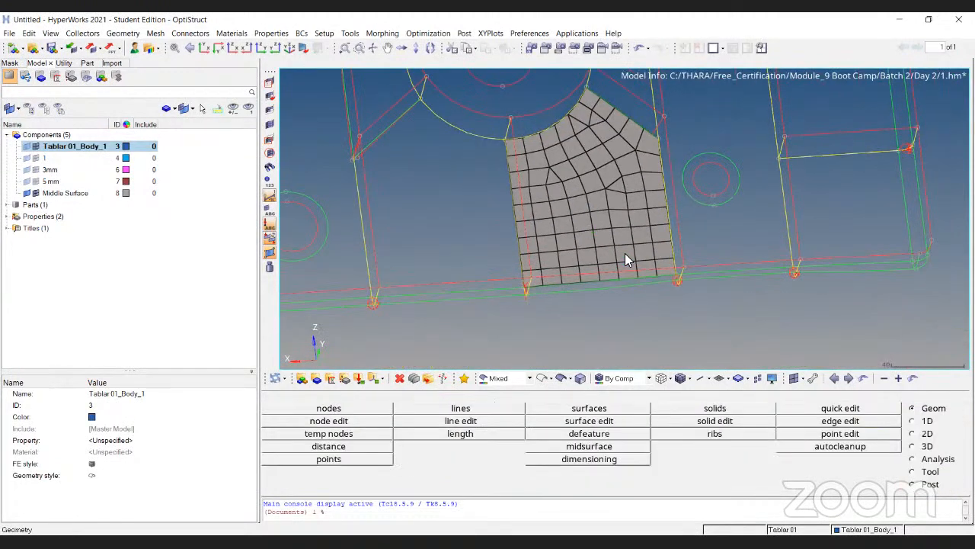
Step: Reopen automeshing and select only the meshed surface below the boss, using shaded geometry for picking and wireframe for viewing
{"action": "key", "text": "F12"}
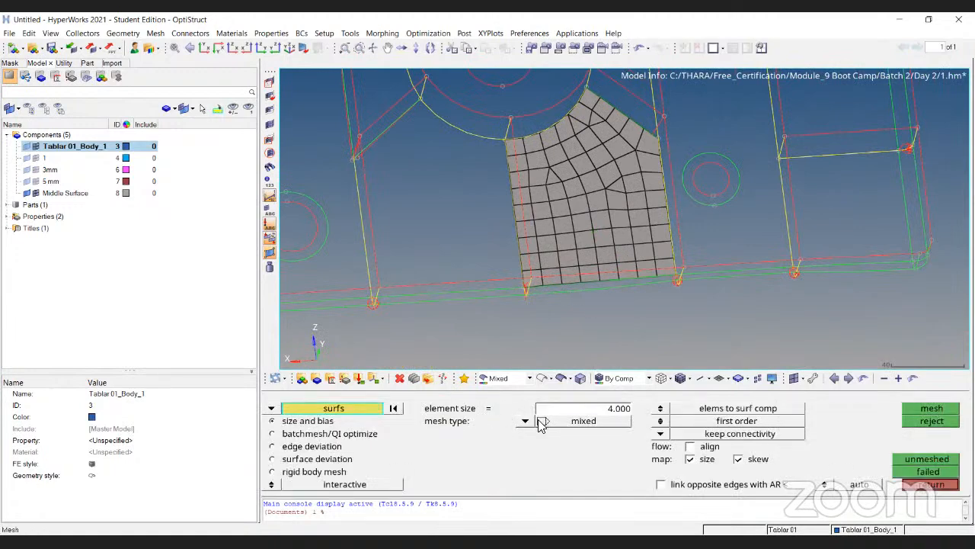
{"action": "left_click", "coordinate": [614, 279]}
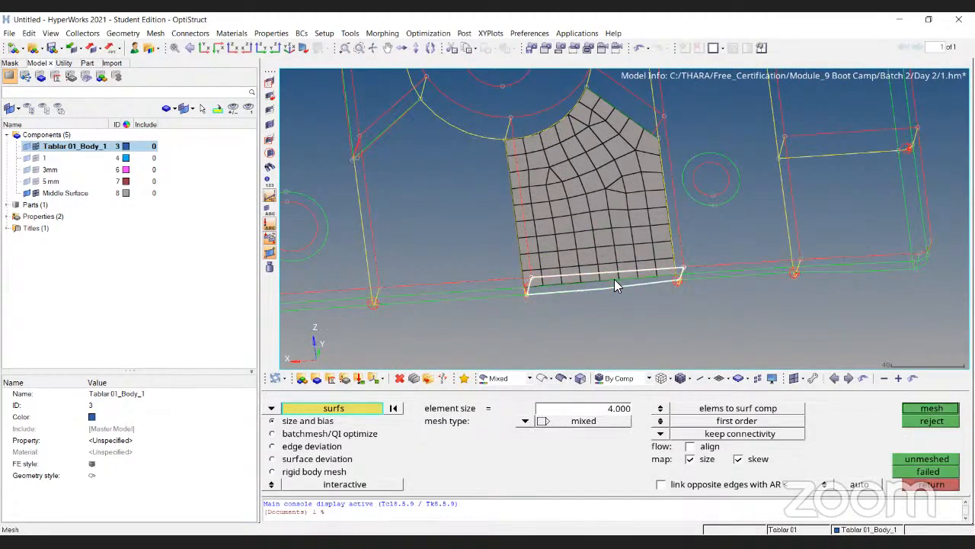
{"action": "left_click", "coordinate": [393, 409]}
{"action": "left_click", "coordinate": [561, 379]}
{"action": "left_click", "coordinate": [575, 223]}
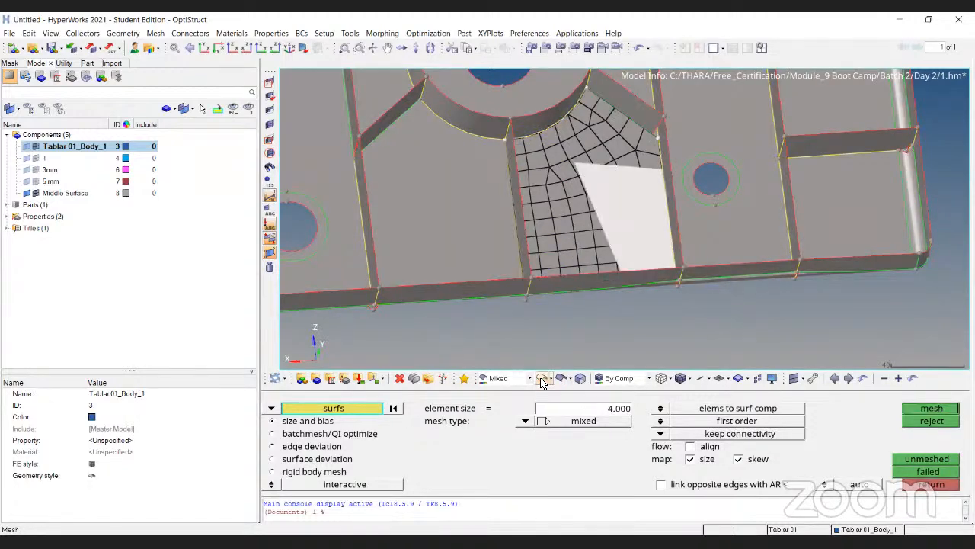
{"action": "left_click", "coordinate": [541, 379]}
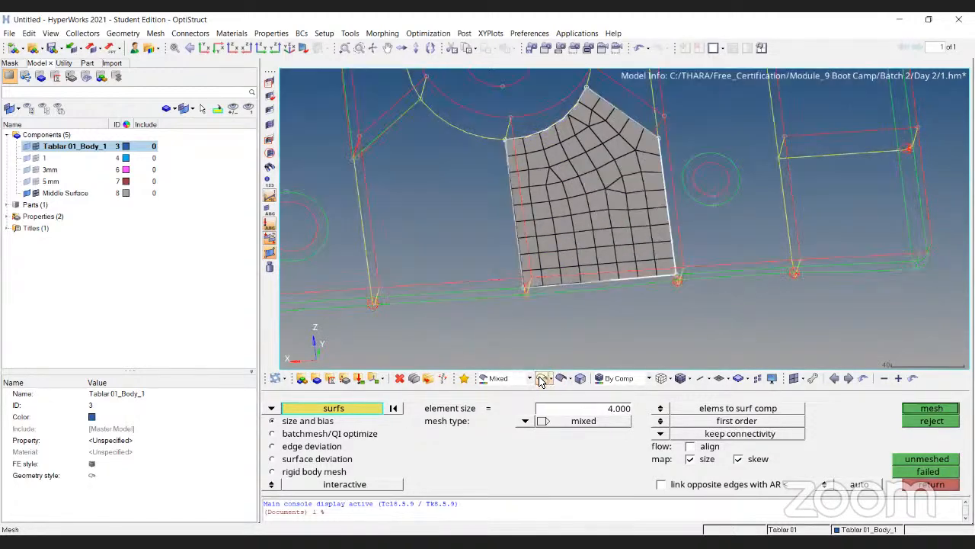
Step: Try a trias mesh with element size 4 on the selected surface, inspect it and reject it
{"action": "left_click", "coordinate": [524, 422]}
{"action": "left_click", "coordinate": [526, 427]}
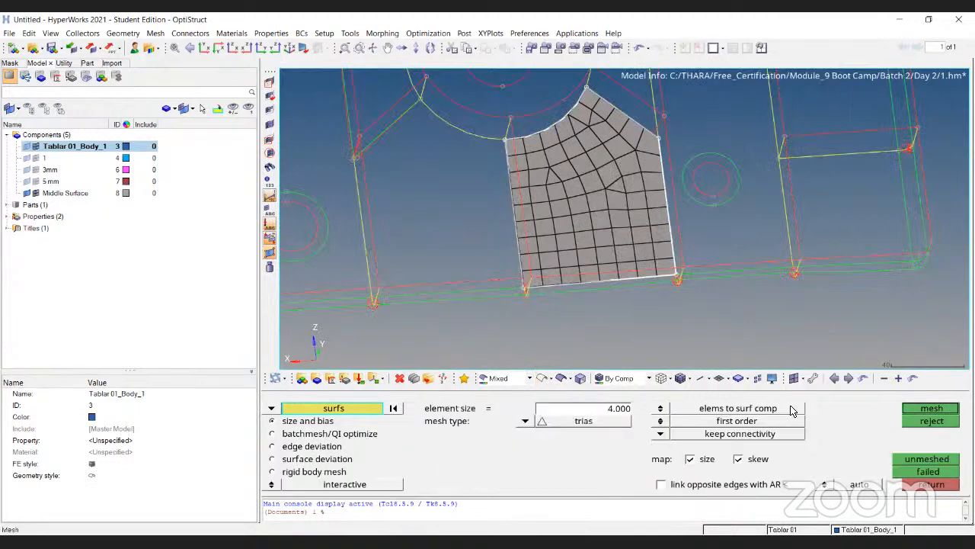
{"action": "left_click", "coordinate": [944, 412]}
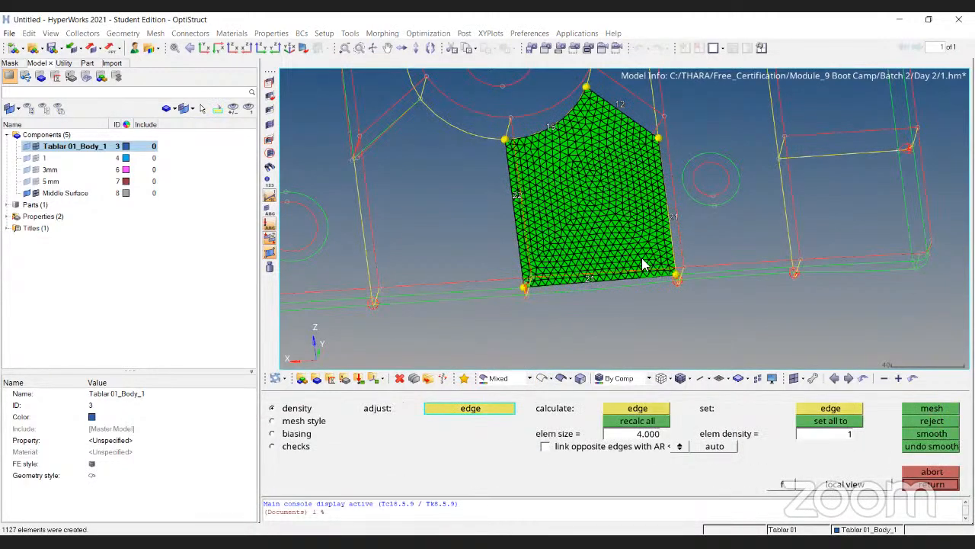
{"action": "scroll", "coordinate": [618, 191], "scroll_direction": "up", "scroll_amount": 3}
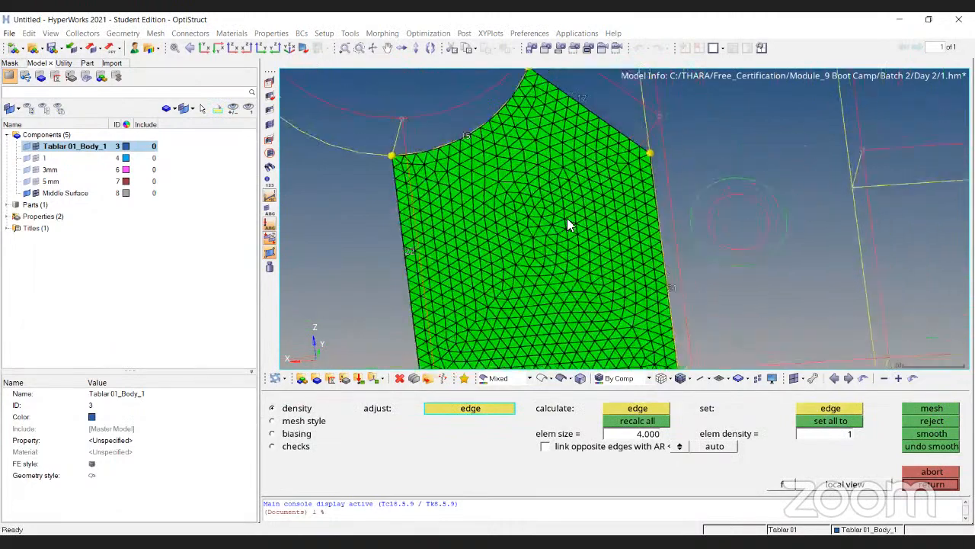
{"action": "scroll", "coordinate": [568, 222], "scroll_direction": "up", "scroll_amount": 3}
{"action": "right_click_drag", "start_coordinate": [567, 222], "coordinate": [631, 119], "text": "ctrl"}
{"action": "scroll", "coordinate": [630, 118], "scroll_direction": "down", "scroll_amount": 4}
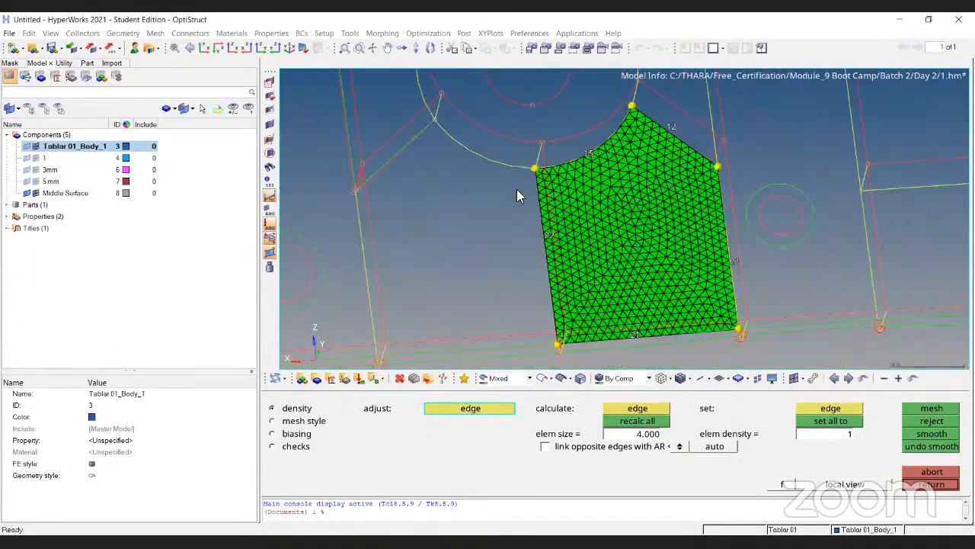
{"action": "left_click", "coordinate": [918, 422]}
Step: Try a quads only mesh with element size 4 on the selected surface below the boss
{"action": "left_click", "coordinate": [525, 424]}
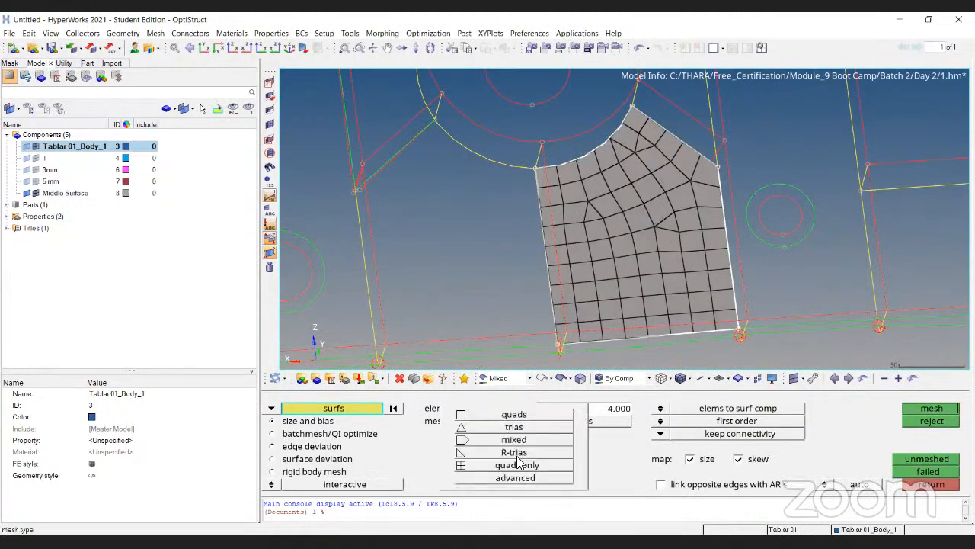
{"action": "left_click", "coordinate": [524, 466]}
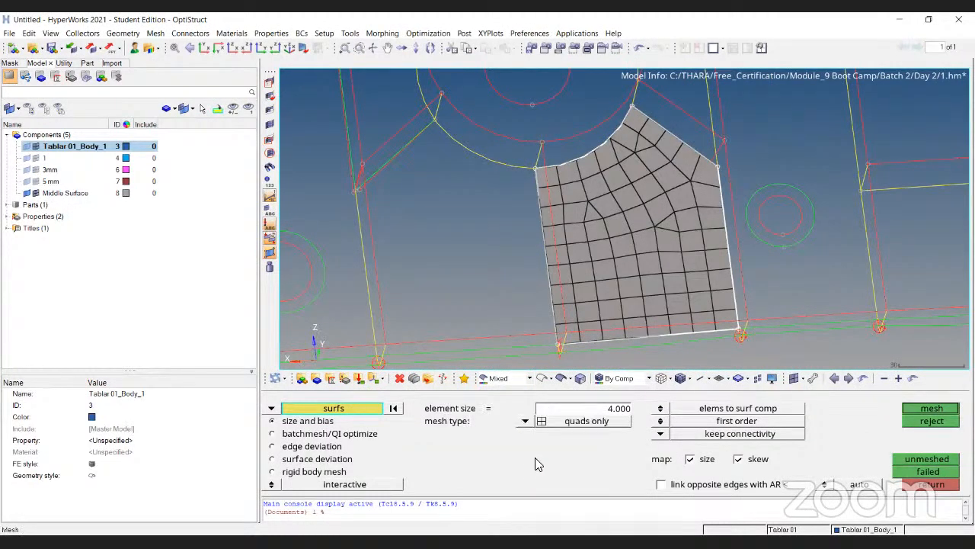
{"action": "left_click", "coordinate": [918, 409]}
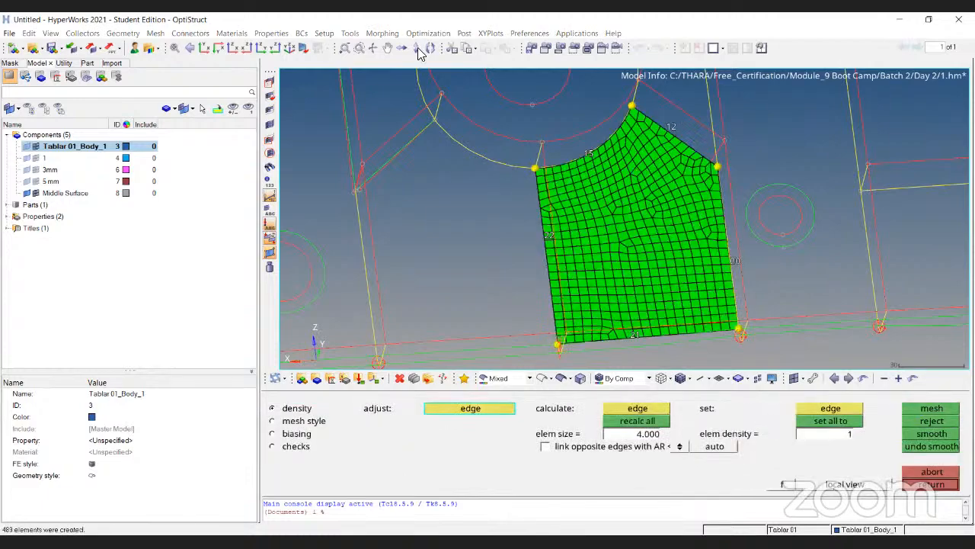
Step: Inspect the quads only mesh along the surface's edges, corners and interior, and reject it
{"action": "scroll", "coordinate": [685, 223], "scroll_direction": "up", "scroll_amount": 10}
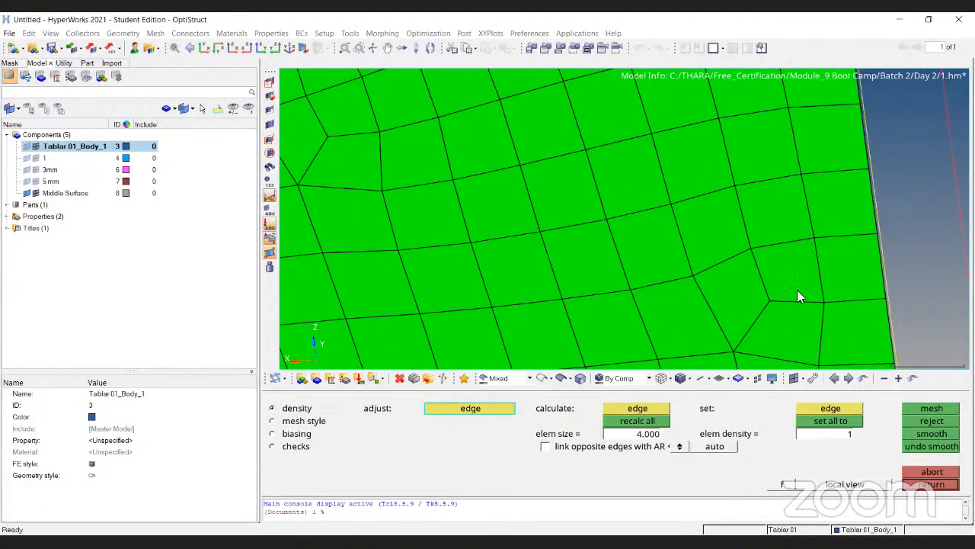
{"action": "scroll", "coordinate": [644, 183], "scroll_direction": "down", "scroll_amount": 5}
{"action": "scroll", "coordinate": [670, 198], "scroll_direction": "up", "scroll_amount": 4}
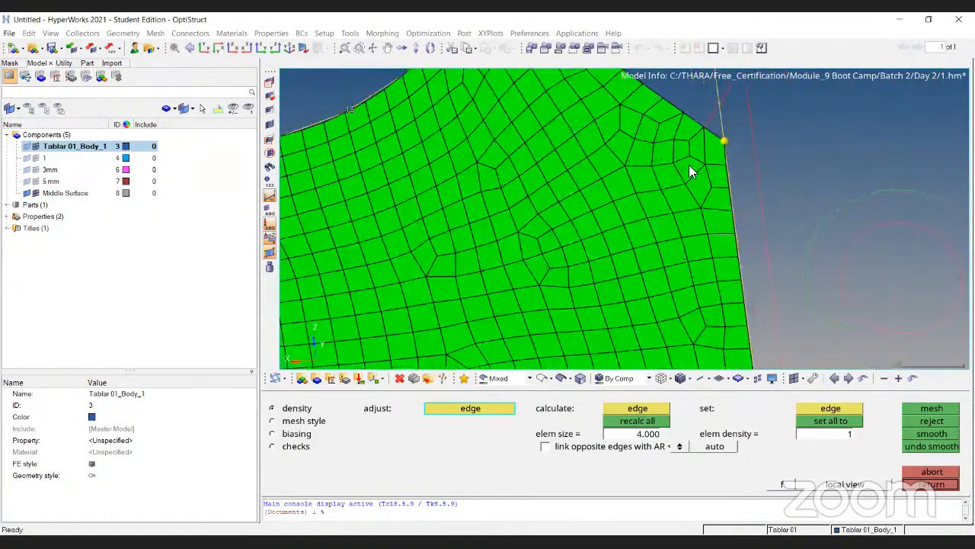
{"action": "scroll", "coordinate": [678, 204], "scroll_direction": "down", "scroll_amount": 4}
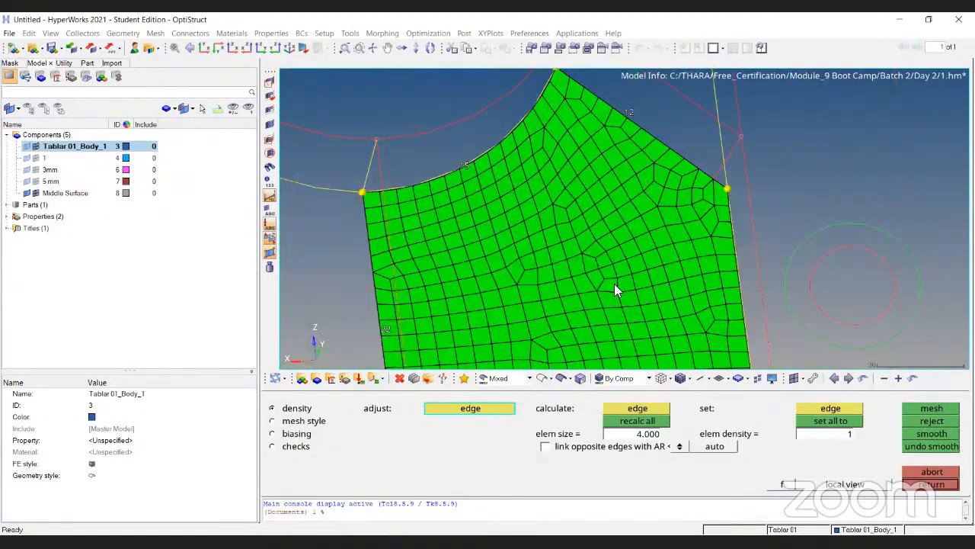
{"action": "scroll", "coordinate": [573, 266], "scroll_direction": "up", "scroll_amount": 4}
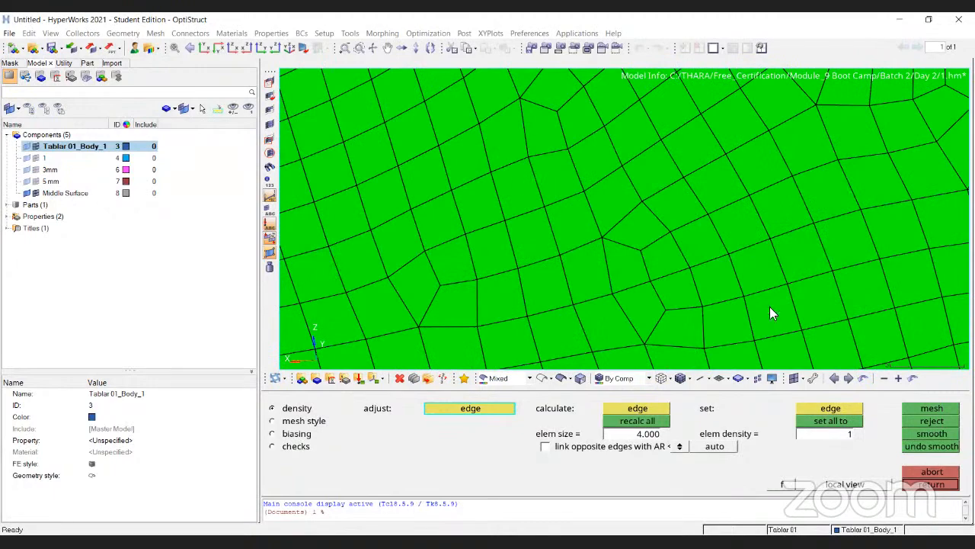
{"action": "scroll", "coordinate": [565, 221], "scroll_direction": "down", "scroll_amount": 4}
{"action": "scroll", "coordinate": [565, 221], "scroll_direction": "up", "scroll_amount": 2}
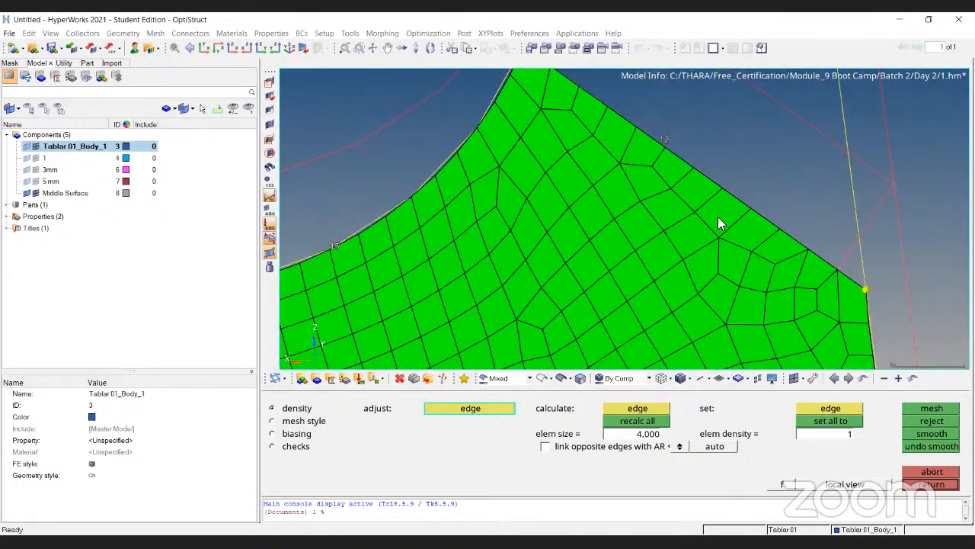
{"action": "scroll", "coordinate": [658, 226], "scroll_direction": "down", "scroll_amount": 4}
{"action": "right_click_drag", "start_coordinate": [578, 290], "coordinate": [563, 130], "text": "ctrl"}
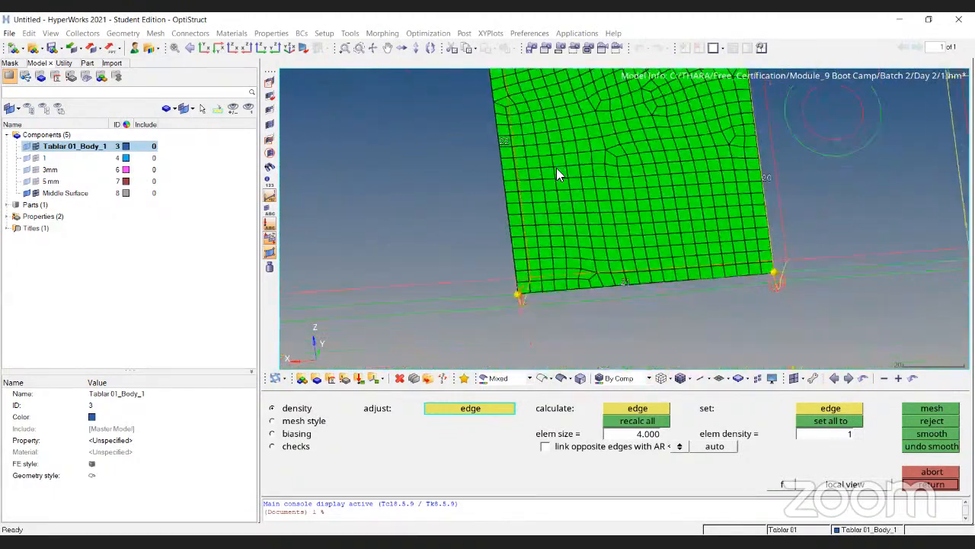
{"action": "right_click_drag", "start_coordinate": [688, 159], "coordinate": [685, 272], "text": "ctrl"}
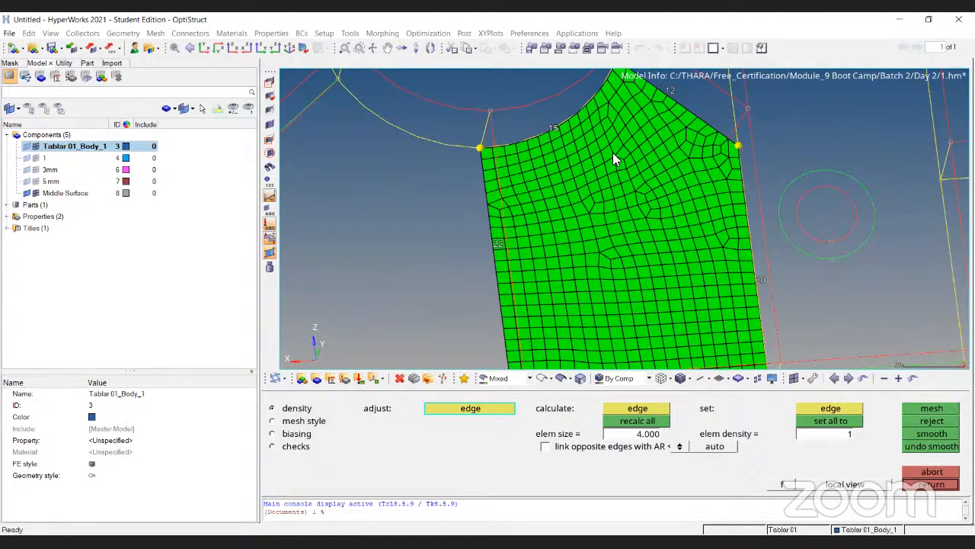
{"action": "left_click", "coordinate": [939, 419]}
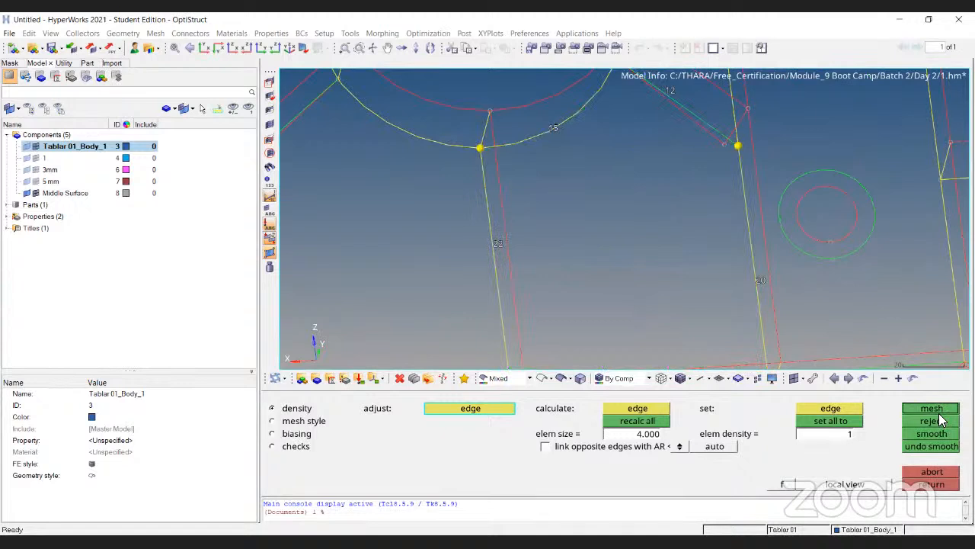
{"action": "left_click", "coordinate": [935, 410]}
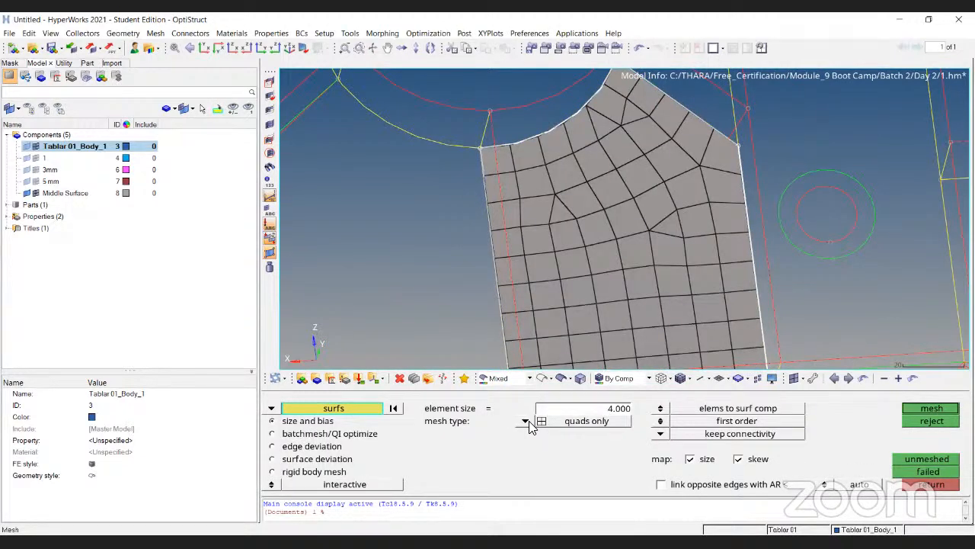
Step: Reselect the surface below the boss, remesh it with mixed elements of size 4, accept the mesh and restore shaded geometry
{"action": "left_click", "coordinate": [525, 422]}
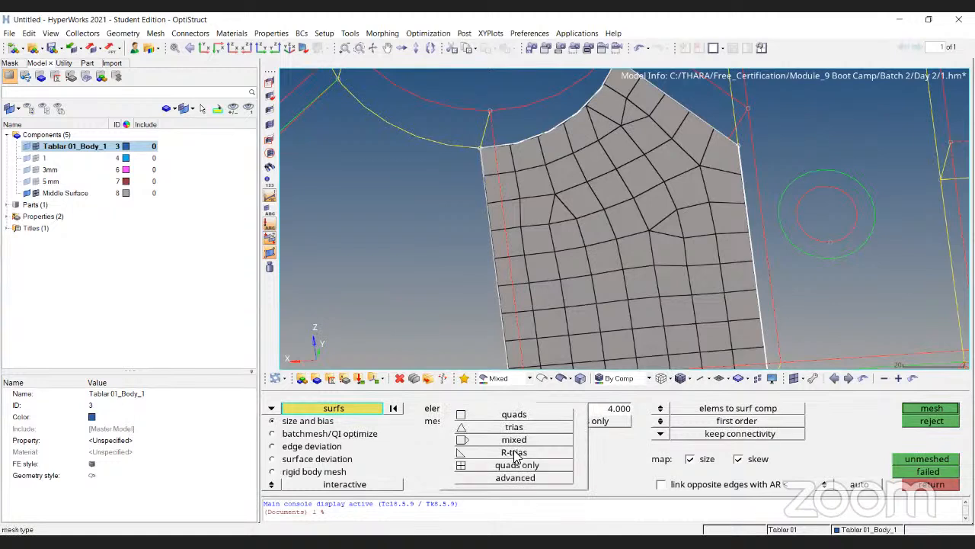
{"action": "left_click", "coordinate": [514, 440]}
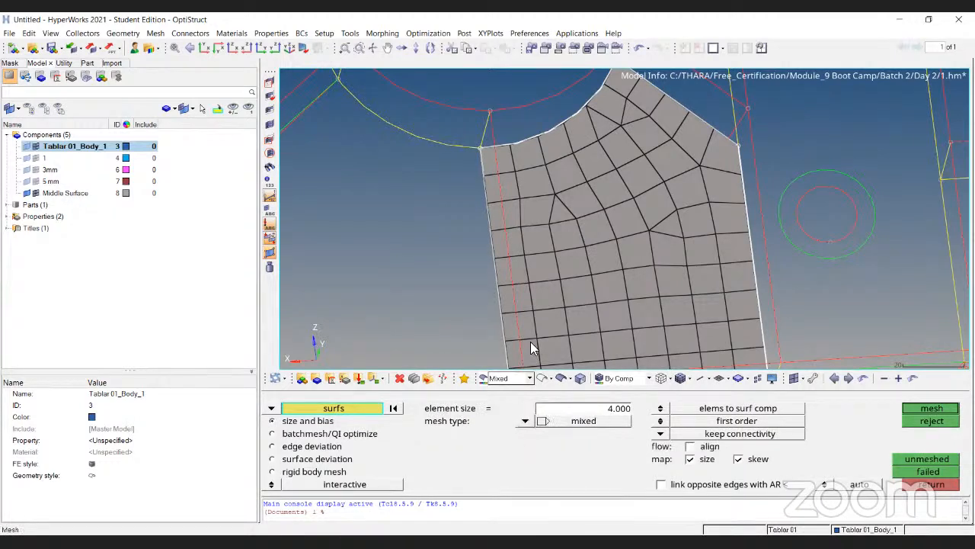
{"action": "left_click", "coordinate": [394, 408]}
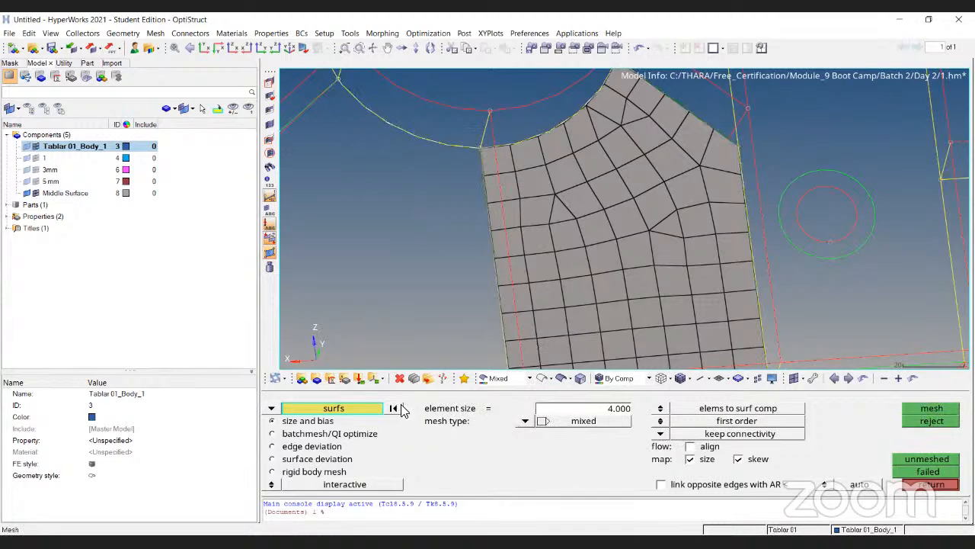
{"action": "left_click", "coordinate": [561, 380]}
{"action": "left_click", "coordinate": [696, 214]}
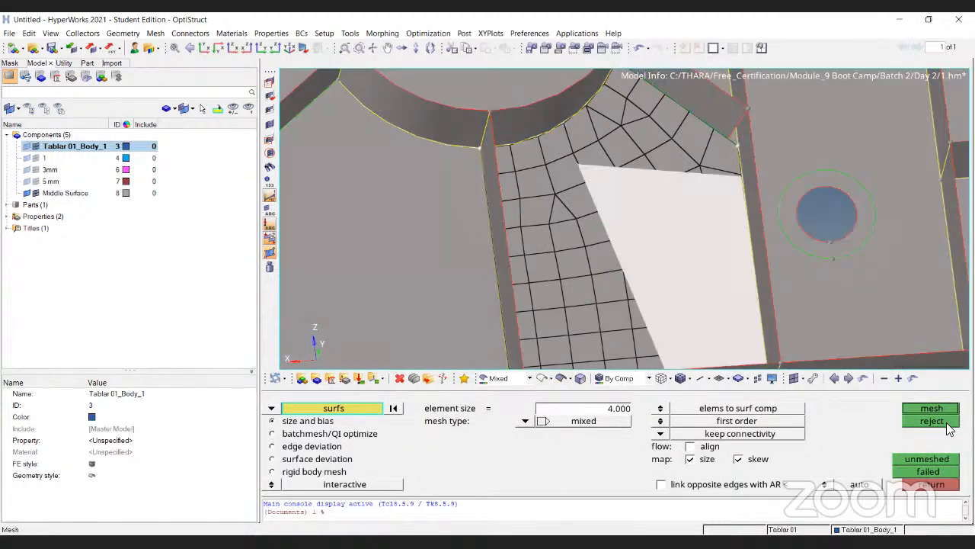
{"action": "left_click", "coordinate": [946, 410]}
{"action": "left_click", "coordinate": [542, 379]}
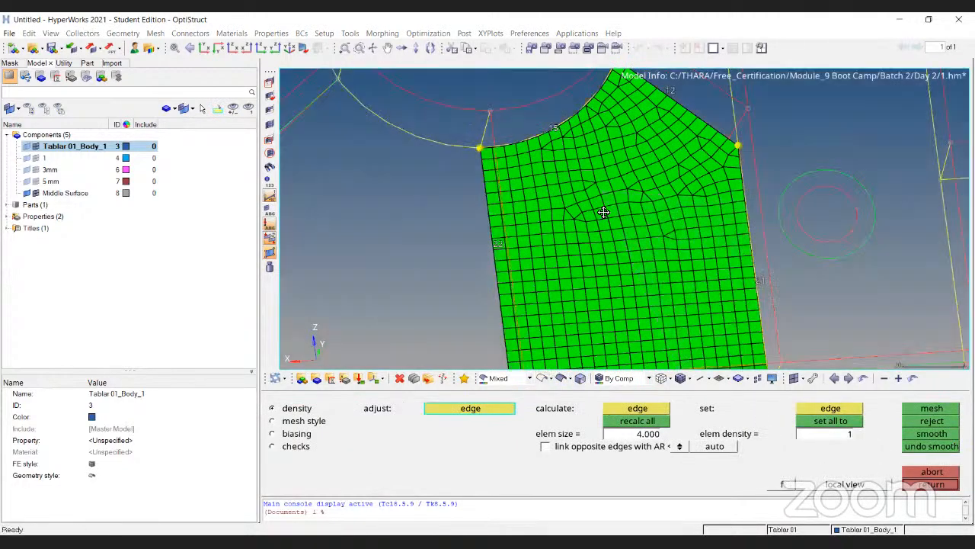
{"action": "scroll", "coordinate": [564, 210], "scroll_direction": "down", "scroll_amount": 7}
{"action": "scroll", "coordinate": [584, 229], "scroll_direction": "up", "scroll_amount": 6}
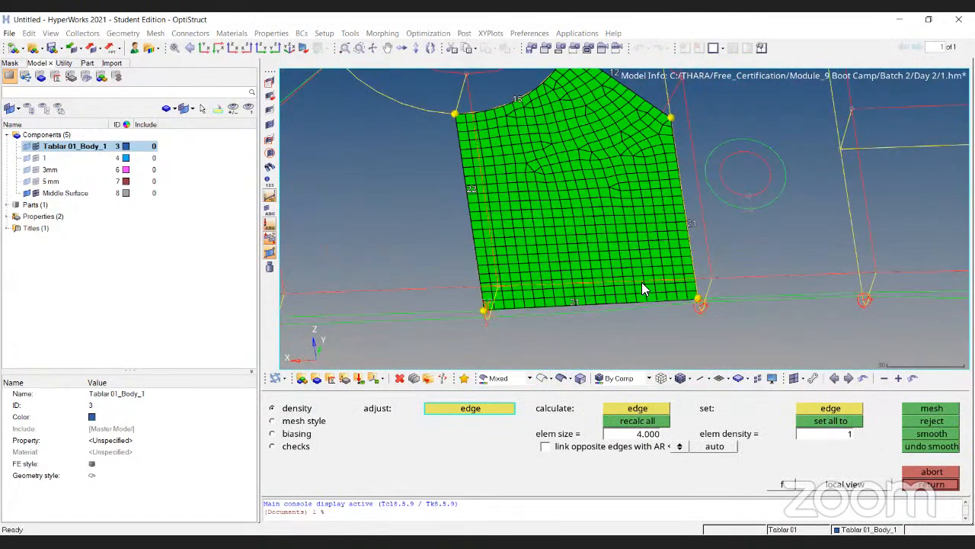
{"action": "key", "text": "Escape"}
{"action": "key", "text": "Escape"}
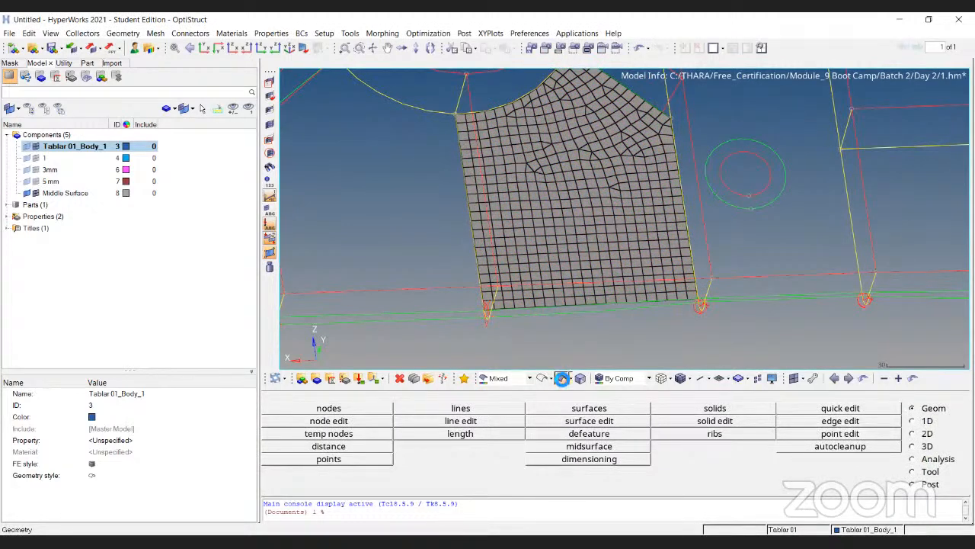
{"action": "left_click", "coordinate": [561, 378]}
Step: Try to select the boss ring's curved wall for automeshing
{"action": "key", "text": "F12"}
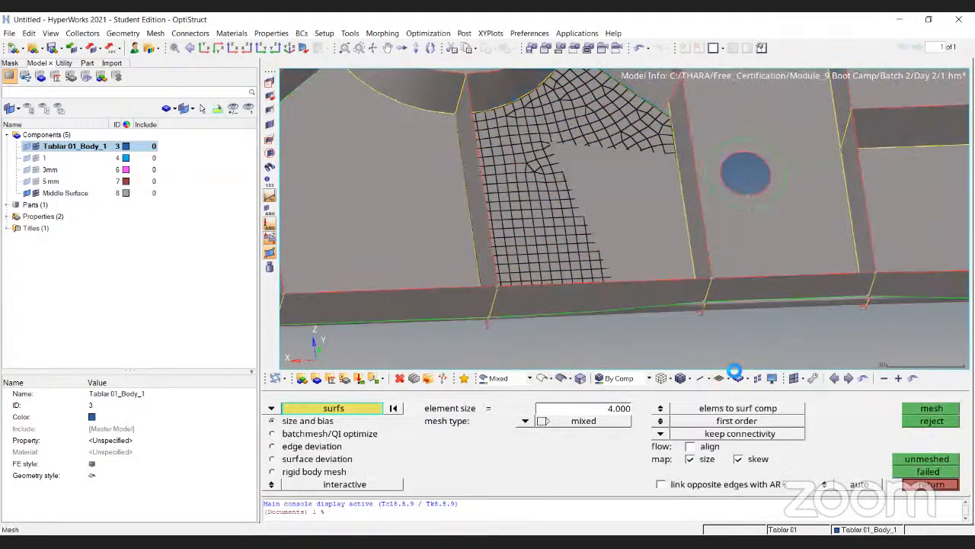
{"action": "scroll", "coordinate": [571, 278], "scroll_direction": "down", "scroll_amount": 4, "text": "ctrl"}
{"action": "left_click_drag", "start_coordinate": [588, 326], "coordinate": [675, 311], "text": "ctrl"}
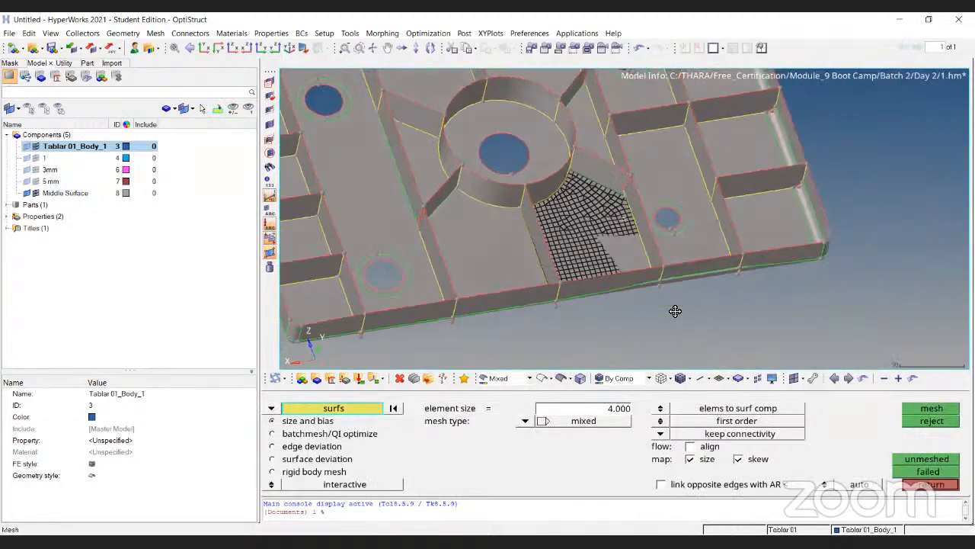
{"action": "scroll", "coordinate": [433, 199], "scroll_direction": "up", "scroll_amount": 5, "text": "ctrl"}
{"action": "right_click_drag", "start_coordinate": [433, 199], "coordinate": [631, 300], "text": "ctrl"}
{"action": "left_click", "coordinate": [535, 220]}
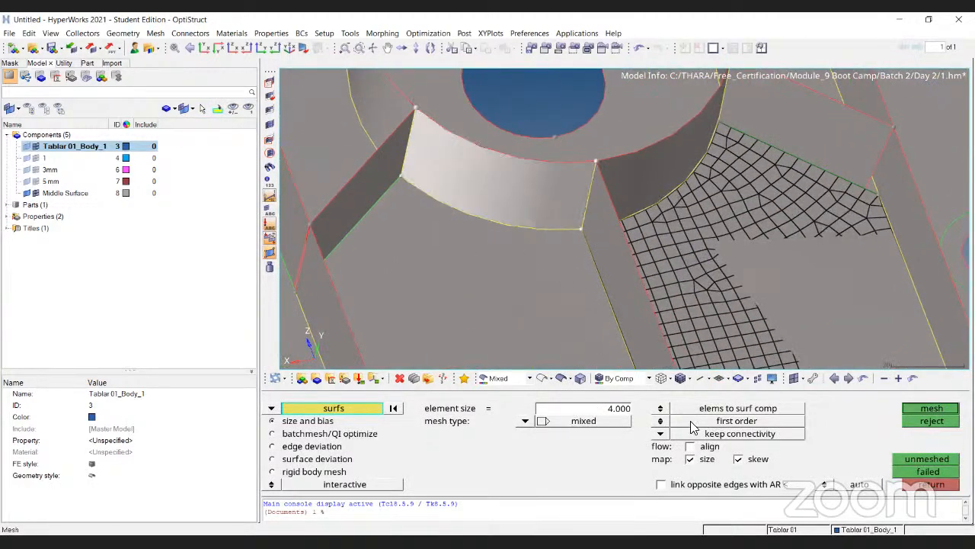
{"action": "key", "text": "Escape"}
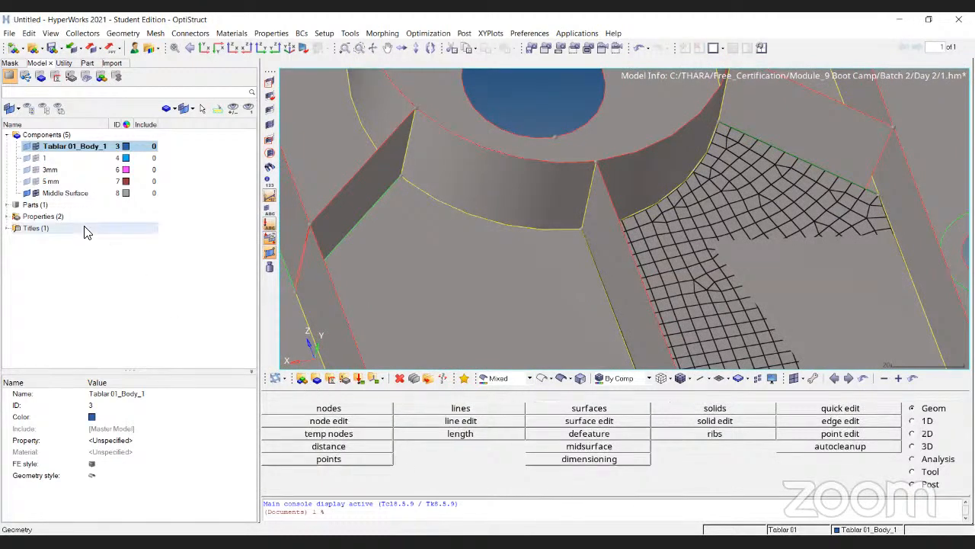
{"action": "right_click", "coordinate": [86, 255]}
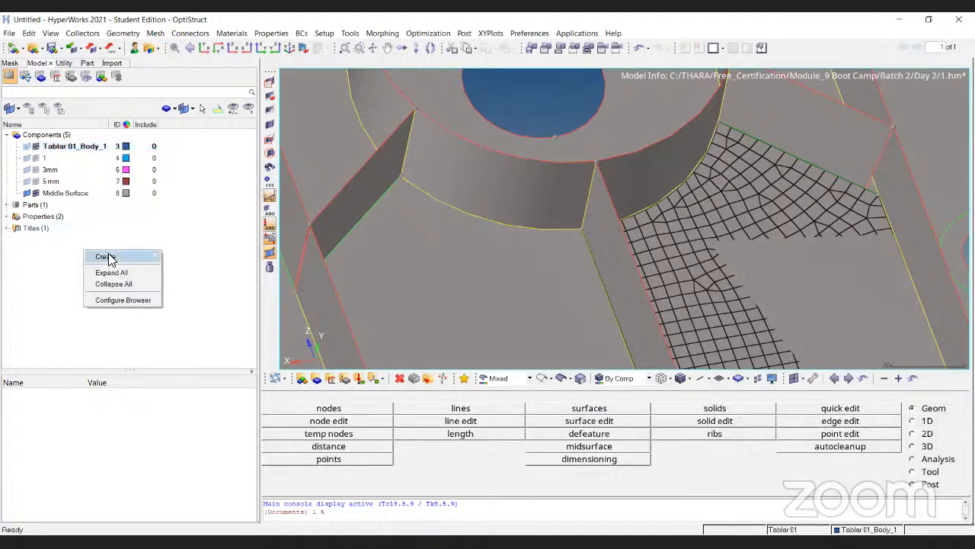
{"action": "mouse_move", "coordinate": [106, 257]}
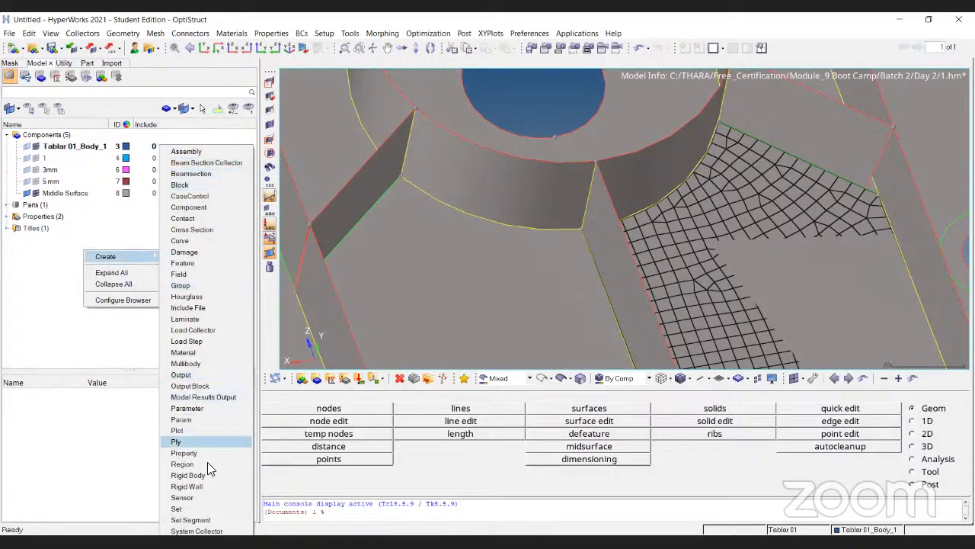
{"action": "left_click", "coordinate": [449, 474]}
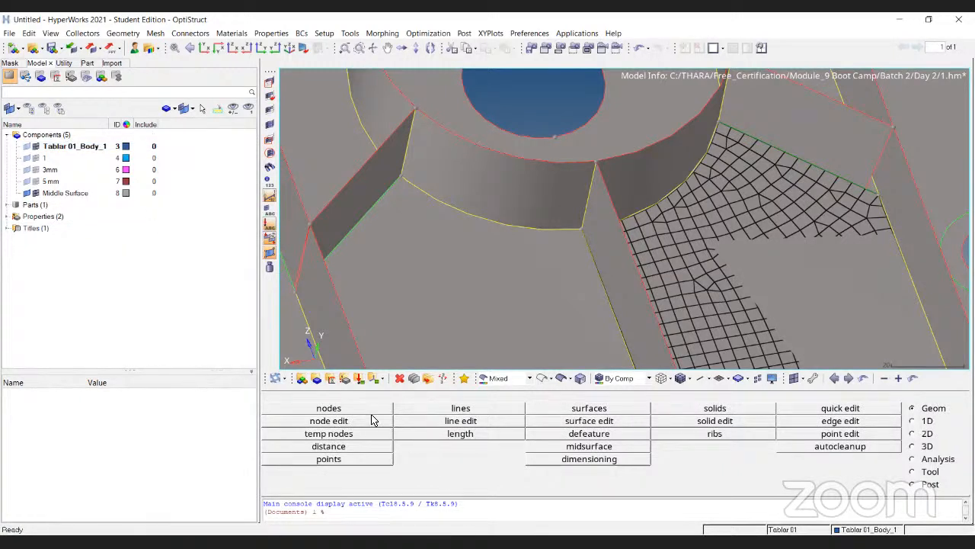
{"action": "left_click", "coordinate": [318, 381]}
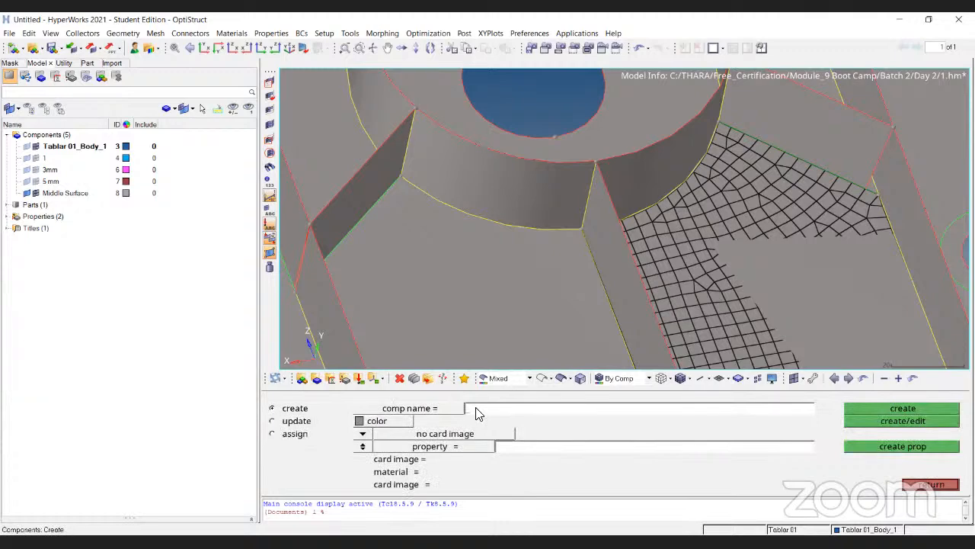
{"action": "key", "text": "ctrl+h"}
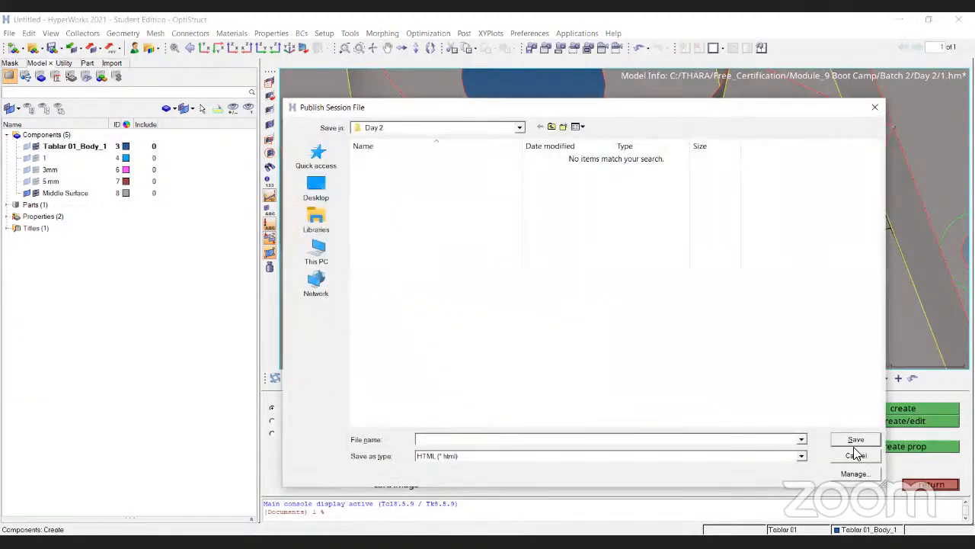
{"action": "left_click", "coordinate": [855, 454]}
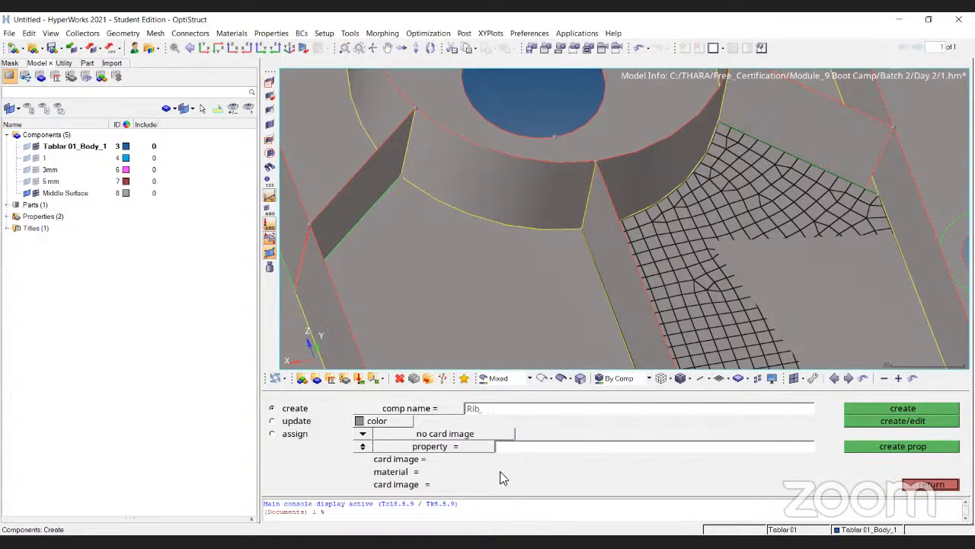
{"action": "key", "text": "BackSpace"}
{"action": "key", "text": "BackSpace"}
{"action": "key", "text": "BackSpace"}
{"action": "key", "text": "BackSpace"}
{"action": "left_click", "coordinate": [922, 484]}
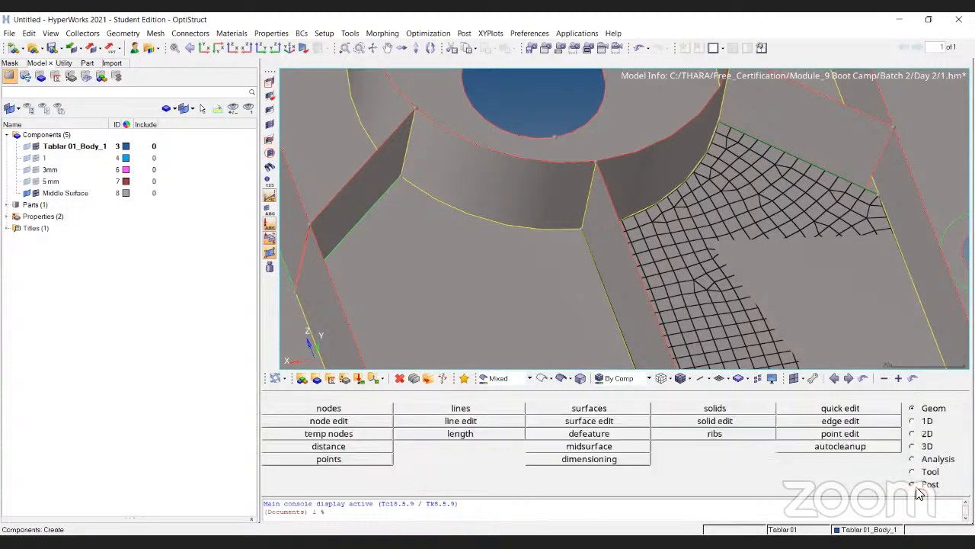
Step: Review the midsurface thickness of the boss ring's curved front wall and clear the reviewed surface
{"action": "left_click", "coordinate": [577, 450]}
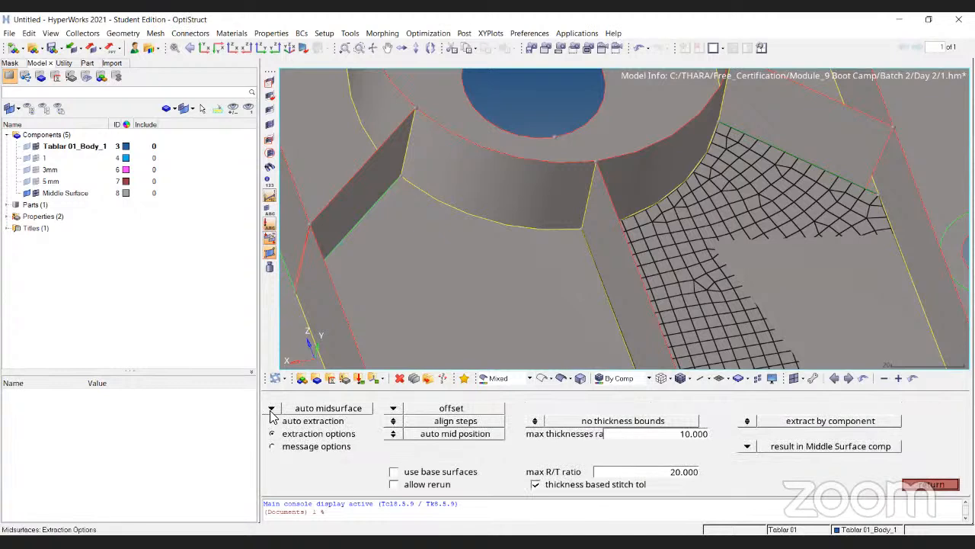
{"action": "left_click", "coordinate": [271, 408]}
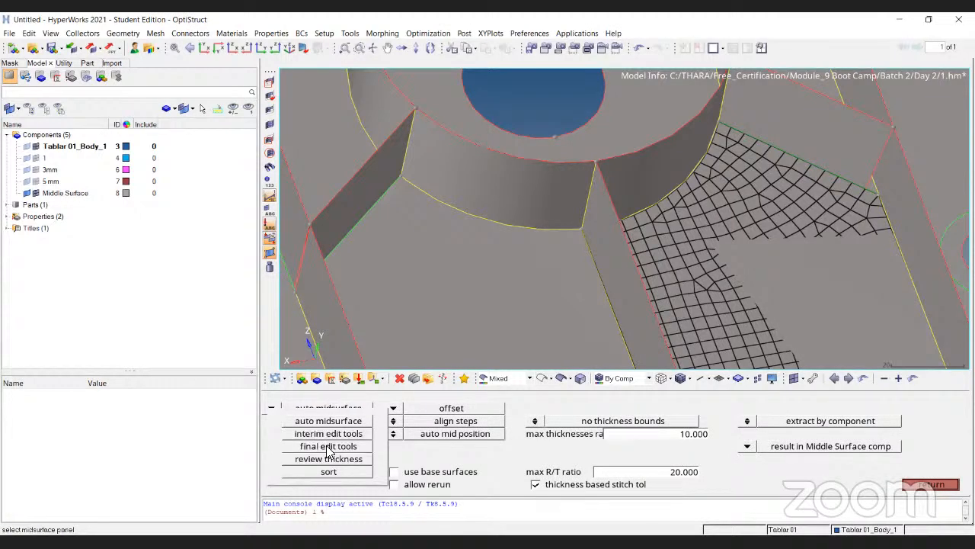
{"action": "left_click", "coordinate": [324, 461]}
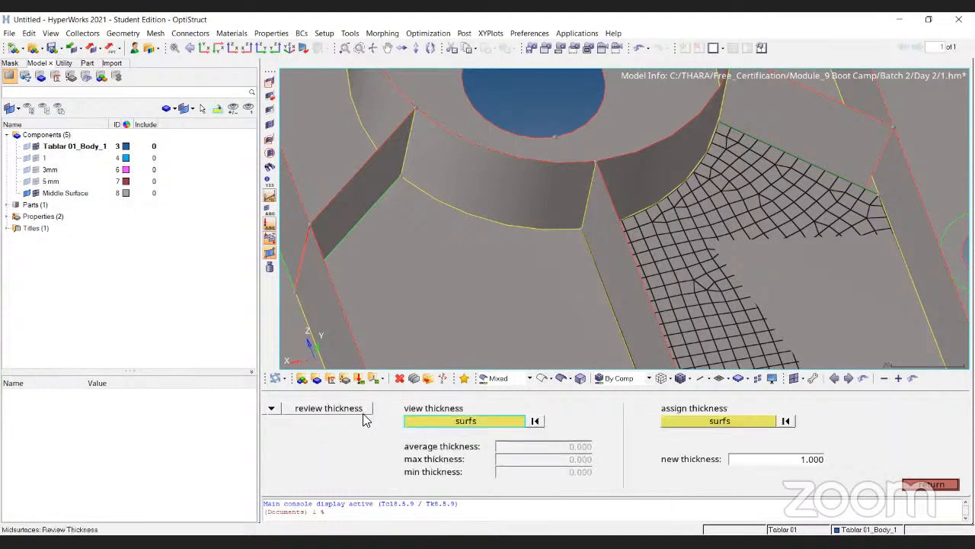
{"action": "left_click", "coordinate": [518, 170]}
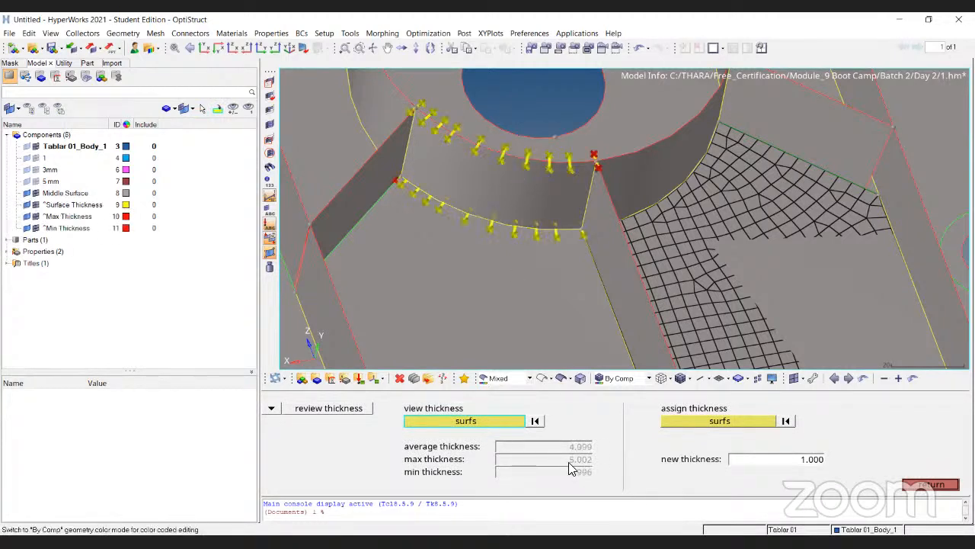
{"action": "left_click", "coordinate": [536, 422]}
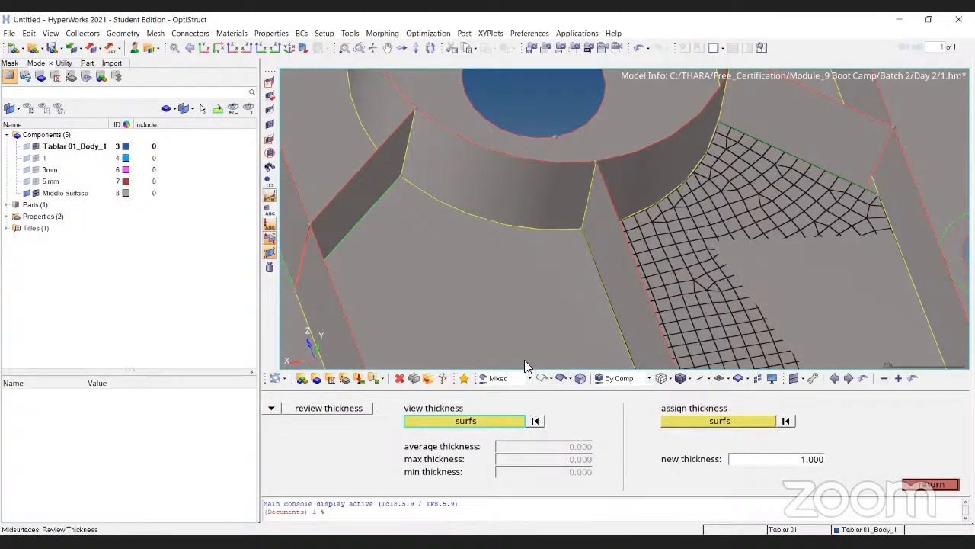
Step: Review the midsurface thickness of the flat floor surface around the boss's central hole
{"action": "scroll", "coordinate": [532, 301], "scroll_direction": "down", "scroll_amount": 5}
{"action": "scroll", "coordinate": [622, 206], "scroll_direction": "up", "scroll_amount": 4}
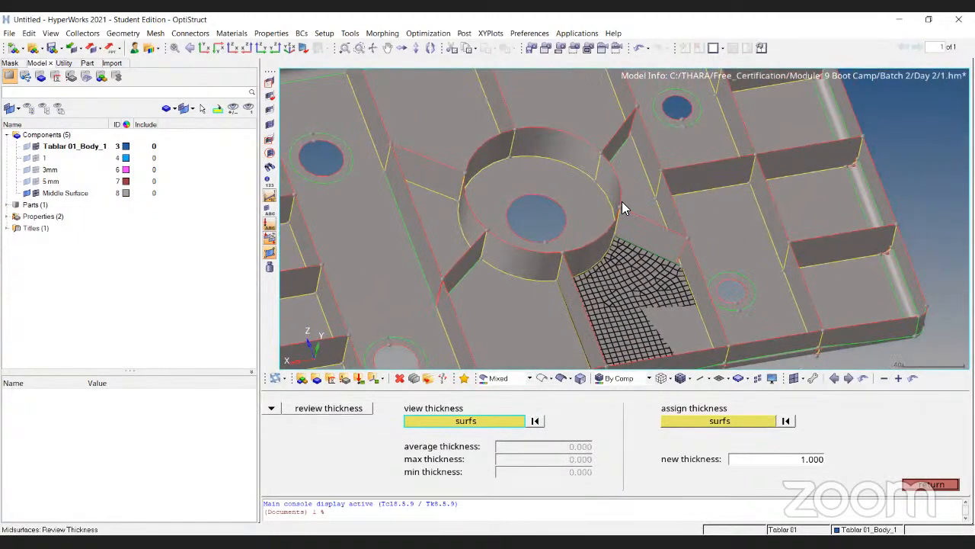
{"action": "scroll", "coordinate": [552, 262], "scroll_direction": "down", "scroll_amount": 3}
{"action": "scroll", "coordinate": [566, 204], "scroll_direction": "up", "scroll_amount": 5}
{"action": "left_click", "coordinate": [602, 195]}
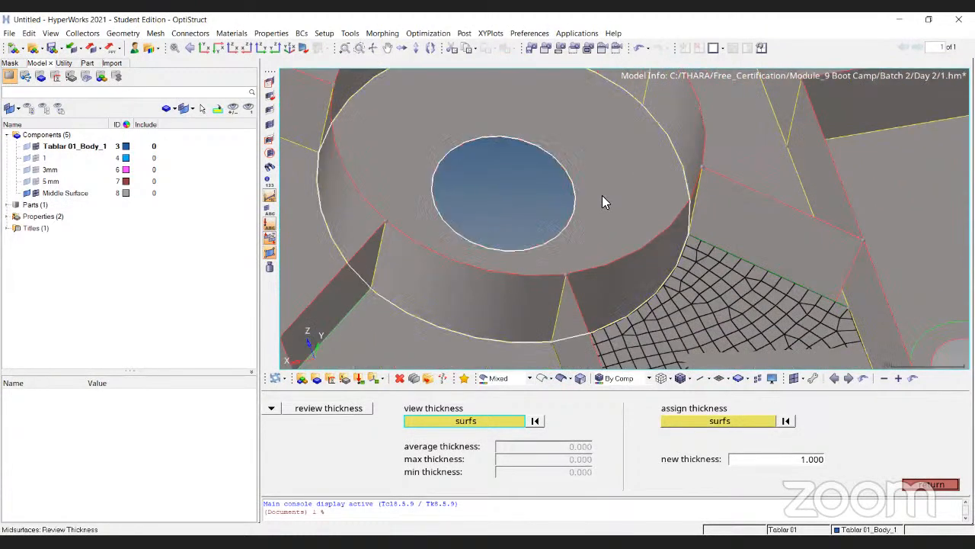
Step: Review the midsurface thickness of the circular hub floor, a straight rib wall and the base surface beside it
{"action": "middle_click", "coordinate": [602, 195]}
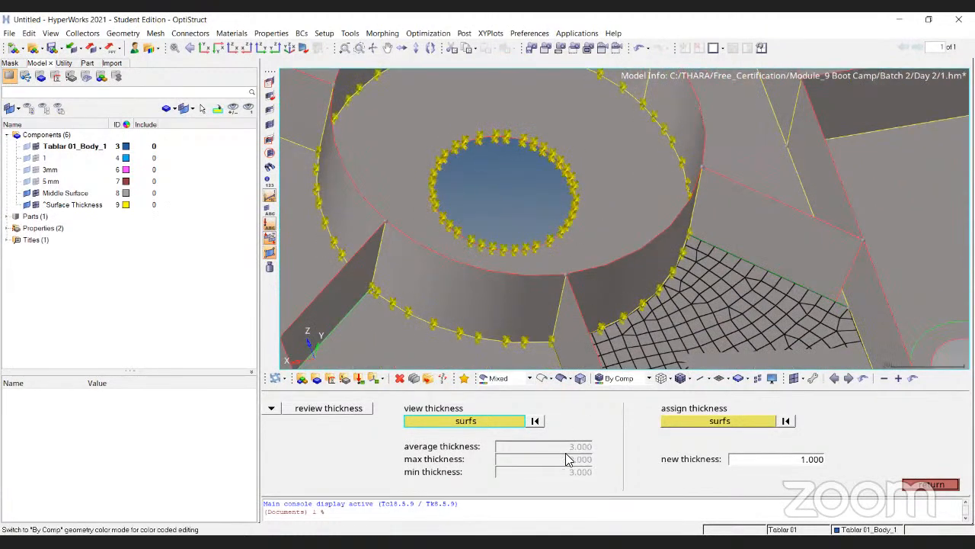
{"action": "left_click", "coordinate": [535, 421]}
{"action": "scroll", "coordinate": [667, 163], "scroll_direction": "down", "scroll_amount": 3}
{"action": "scroll", "coordinate": [685, 212], "scroll_direction": "up", "scroll_amount": 4}
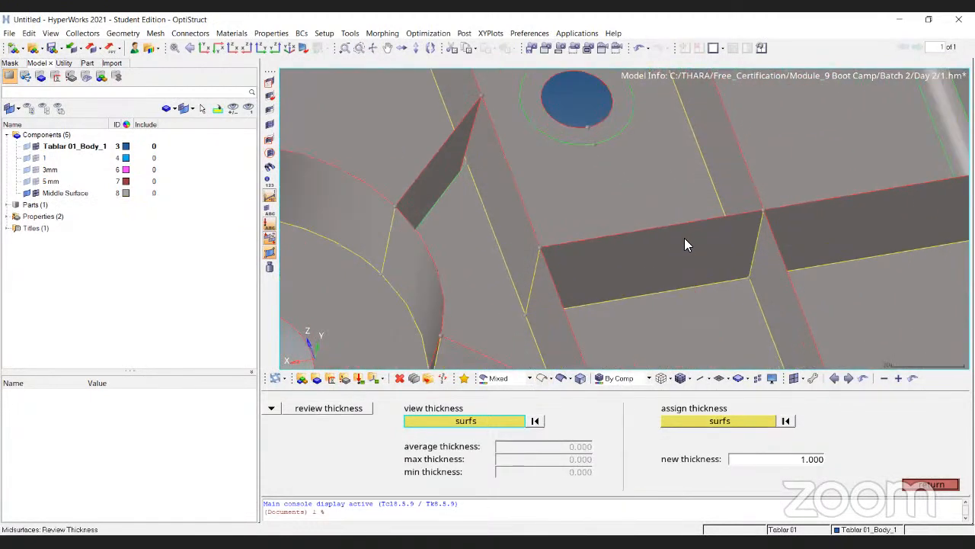
{"action": "left_click", "coordinate": [684, 239]}
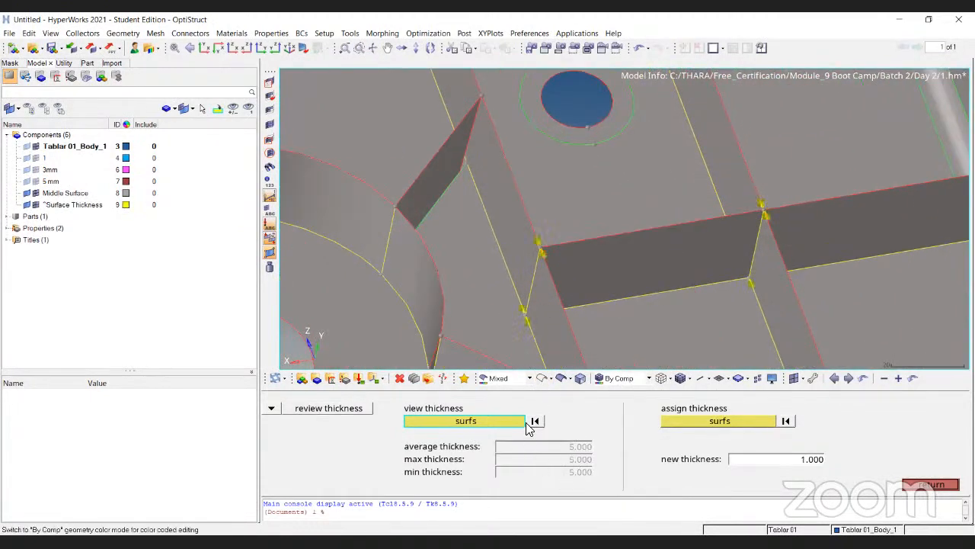
{"action": "left_click", "coordinate": [656, 114]}
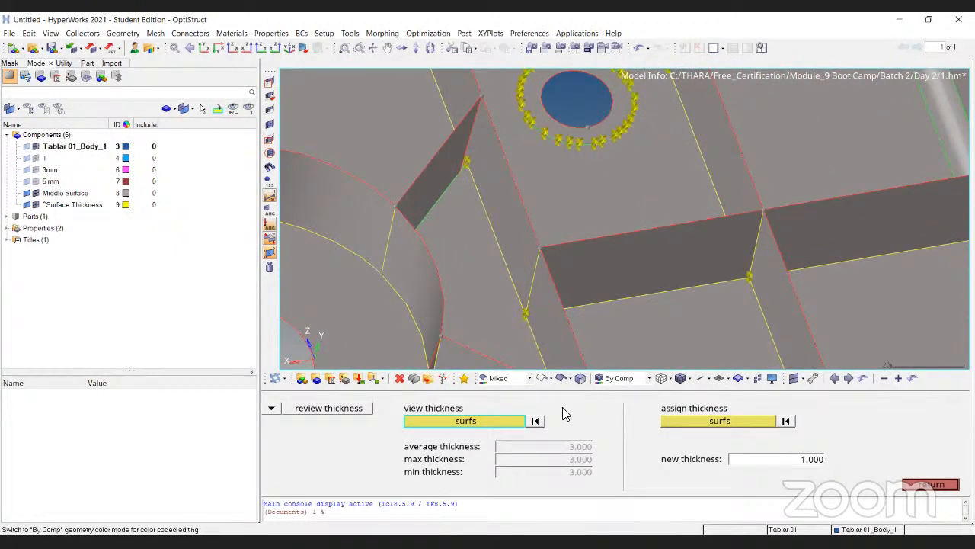
{"action": "left_click", "coordinate": [534, 424]}
Step: Review the thickness of the hub's curved wall, clear the result and leave the thickness review
{"action": "scroll", "coordinate": [487, 211], "scroll_direction": "down", "scroll_amount": 3}
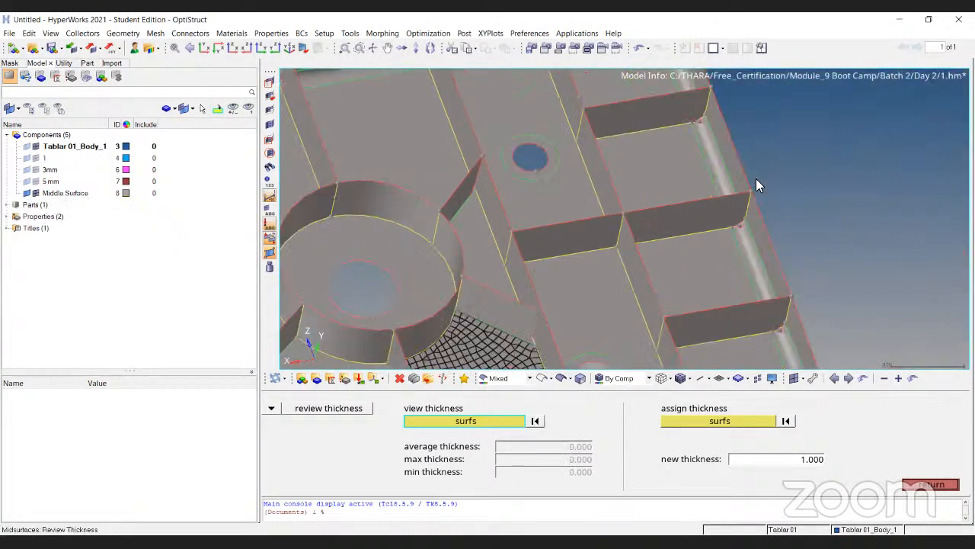
{"action": "left_click_drag", "start_coordinate": [755, 178], "coordinate": [630, 172], "text": "ctrl"}
{"action": "scroll", "coordinate": [631, 171], "scroll_direction": "up", "scroll_amount": 3}
{"action": "left_click", "coordinate": [632, 293]}
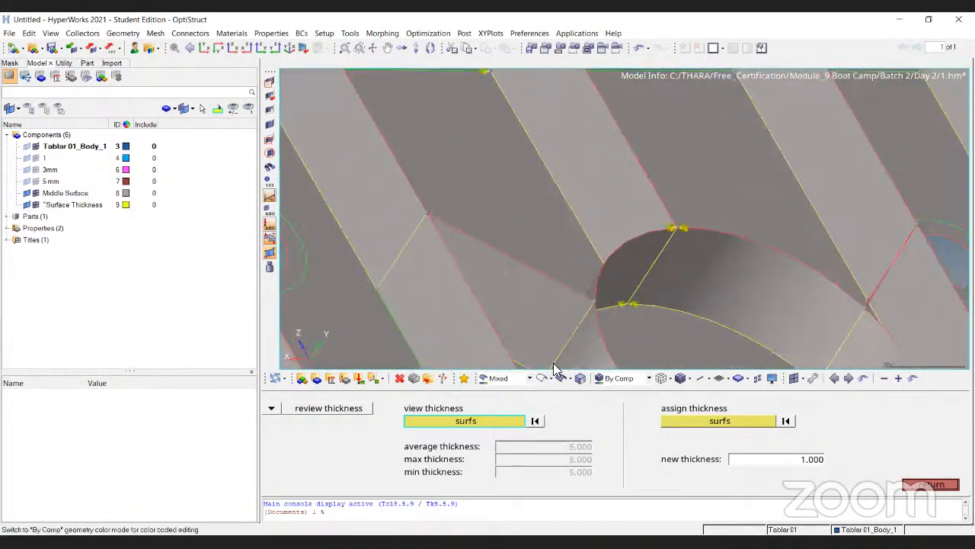
{"action": "left_click", "coordinate": [533, 422]}
{"action": "scroll", "coordinate": [607, 189], "scroll_direction": "down", "scroll_amount": 3}
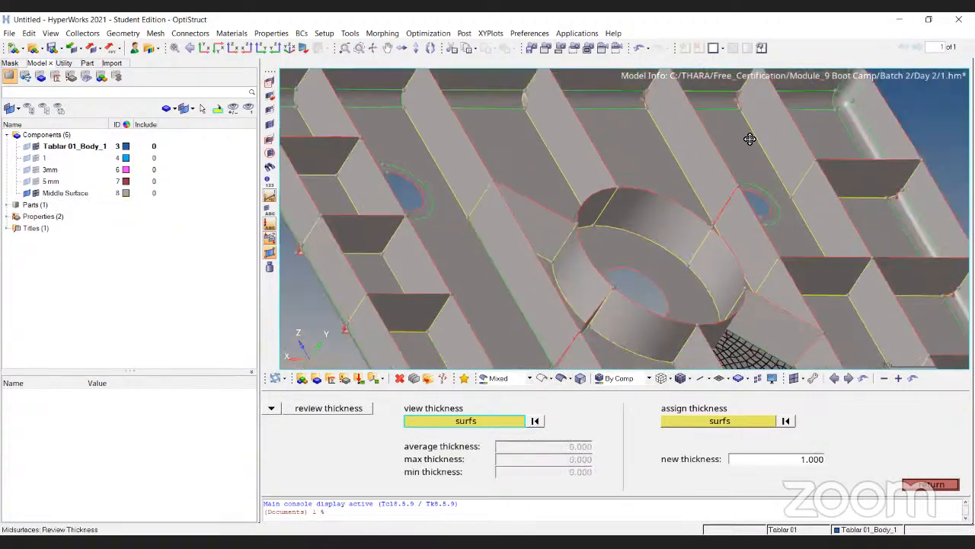
{"action": "left_click_drag", "start_coordinate": [749, 140], "coordinate": [410, 400], "text": "ctrl"}
{"action": "key", "text": "Escape"}
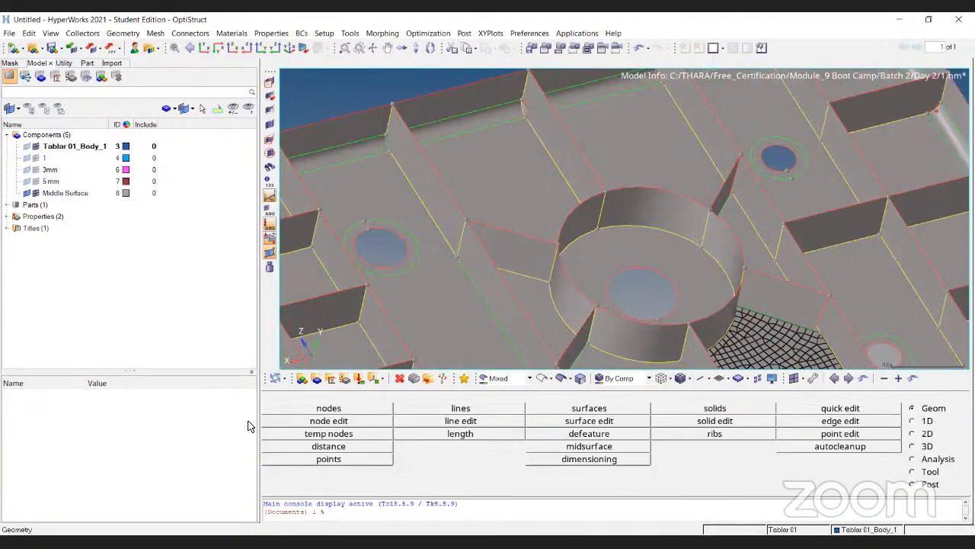
Step: Define a new property named rib of type 2D with the PSHELL card image, from the component creation settings
{"action": "left_click", "coordinate": [316, 379]}
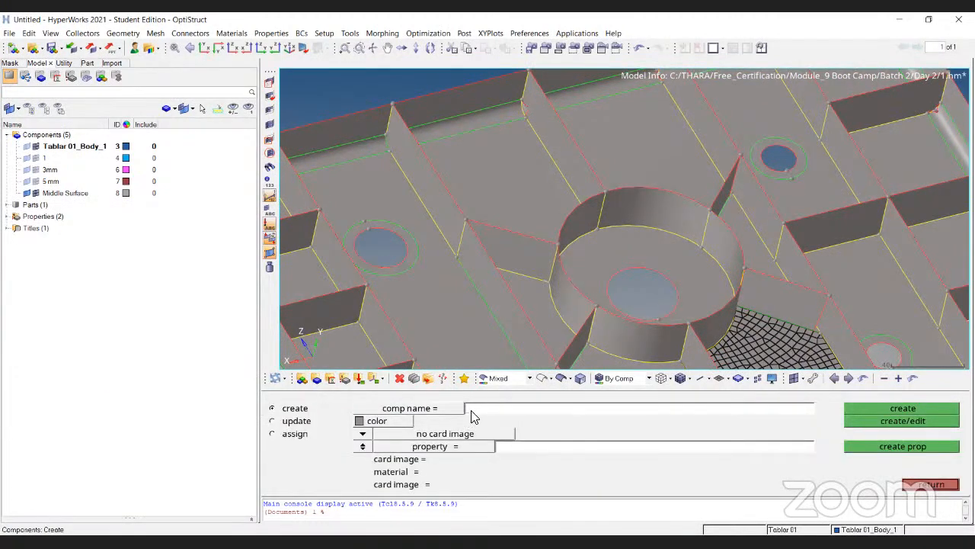
{"action": "left_click", "coordinate": [898, 448]}
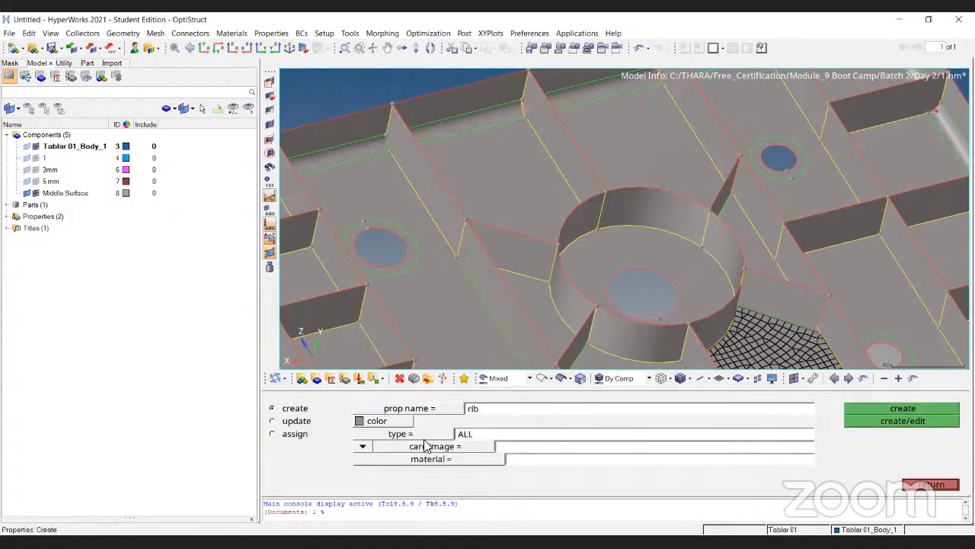
{"action": "left_click", "coordinate": [458, 435]}
{"action": "left_click", "coordinate": [426, 459]}
{"action": "left_click", "coordinate": [492, 449]}
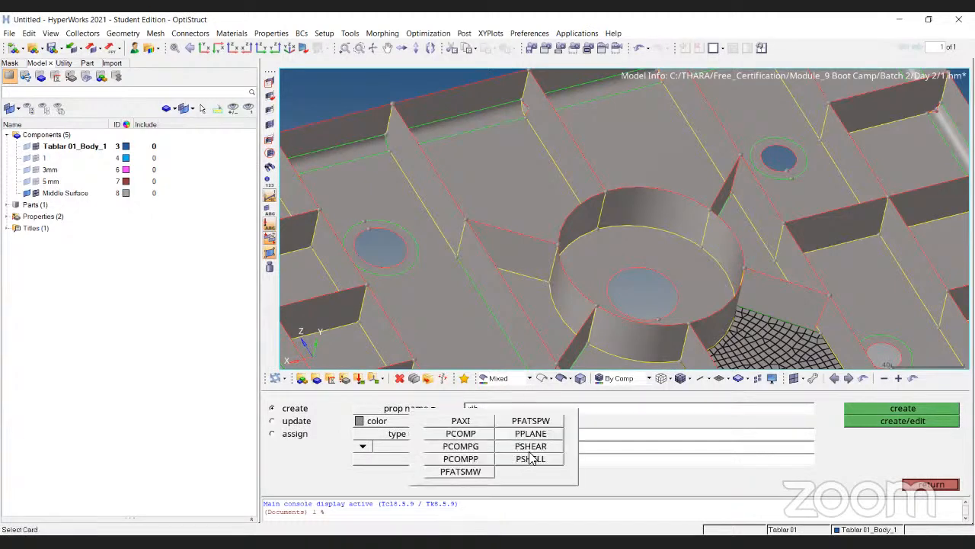
{"action": "left_click", "coordinate": [531, 458]}
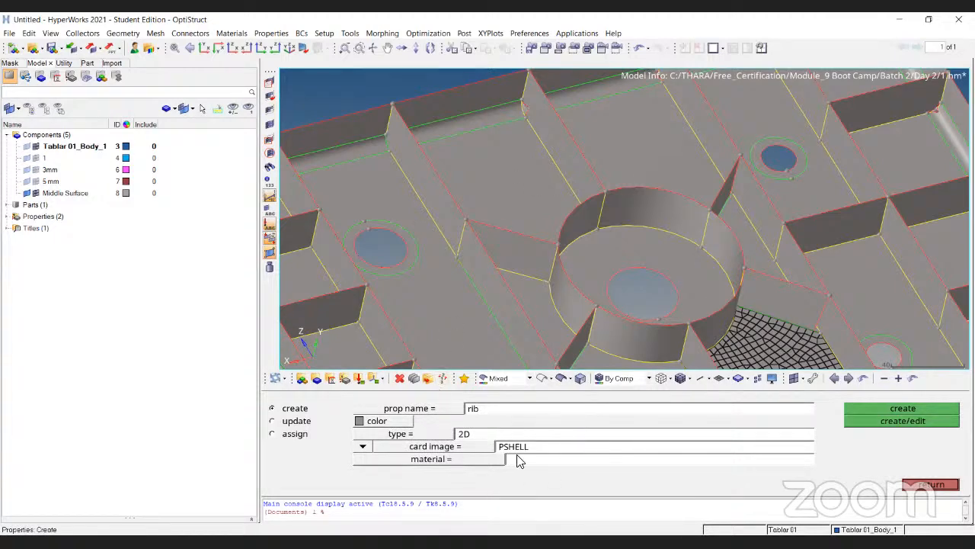
Step: Create the rib property with its shell thickness T set to 5 and return to the component definition
{"action": "left_click", "coordinate": [859, 422]}
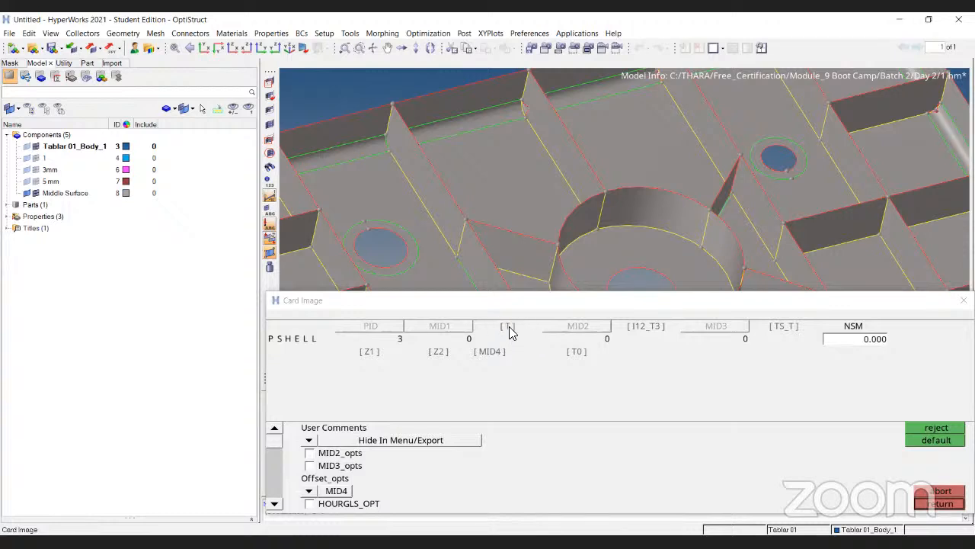
{"action": "left_click", "coordinate": [508, 327]}
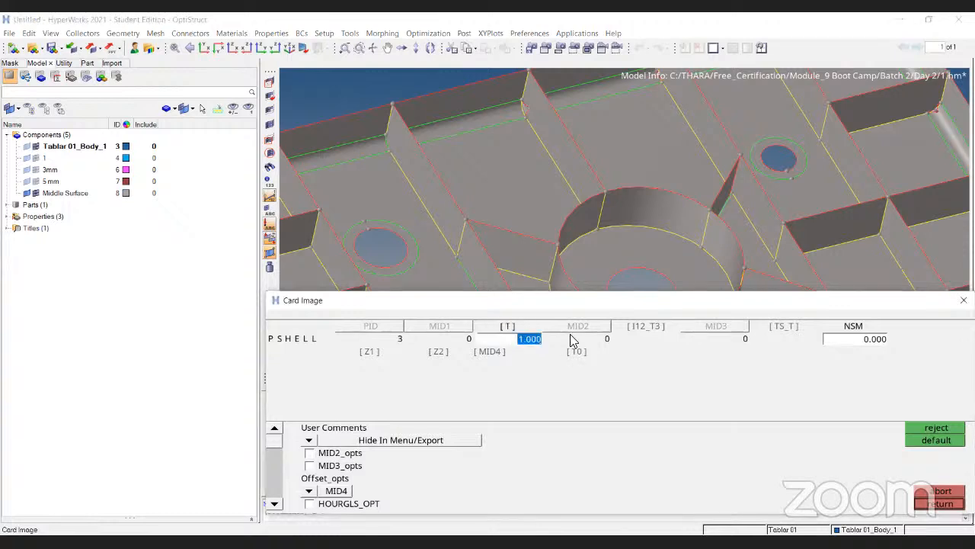
{"action": "type", "text": "5"}
{"action": "key", "text": "Return"}
{"action": "left_click", "coordinate": [917, 425]}
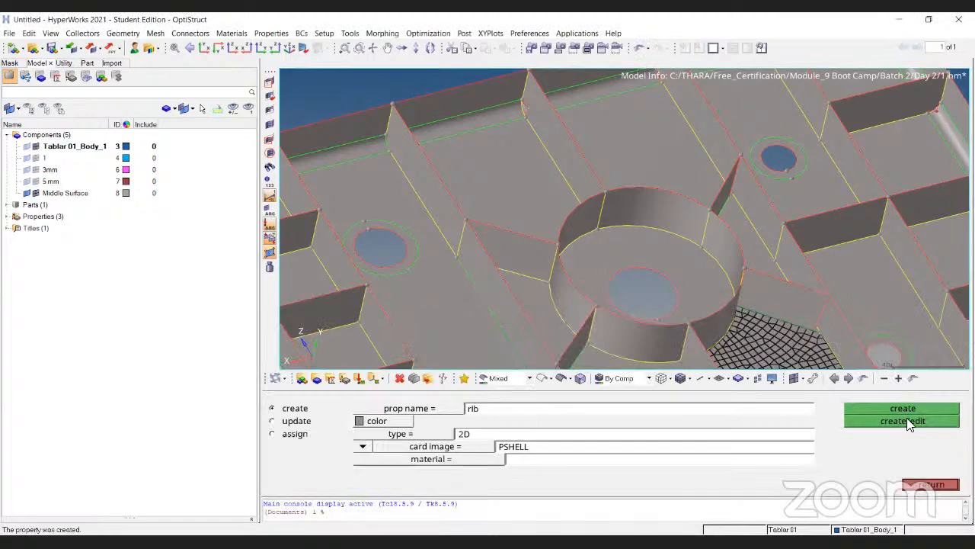
{"action": "left_click", "coordinate": [907, 418]}
{"action": "left_click", "coordinate": [926, 485]}
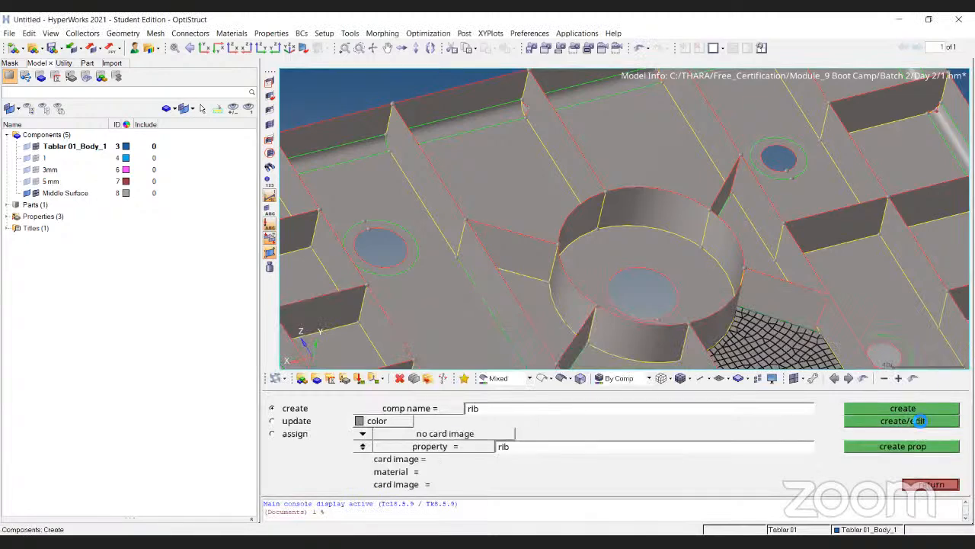
Step: Create the component rib with the rib property assigned and give it a dark red color
{"action": "left_click", "coordinate": [918, 420]}
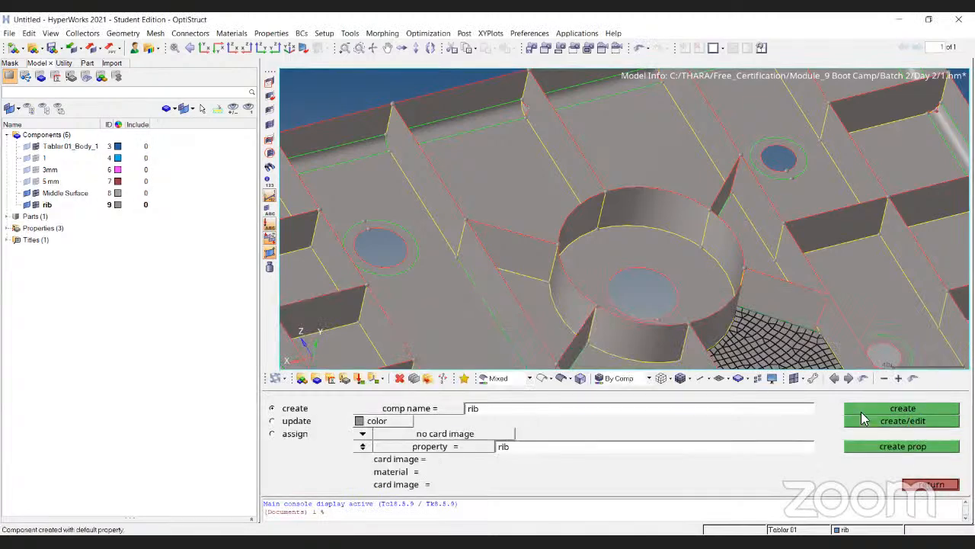
{"action": "left_click", "coordinate": [118, 205]}
{"action": "left_click", "coordinate": [177, 275]}
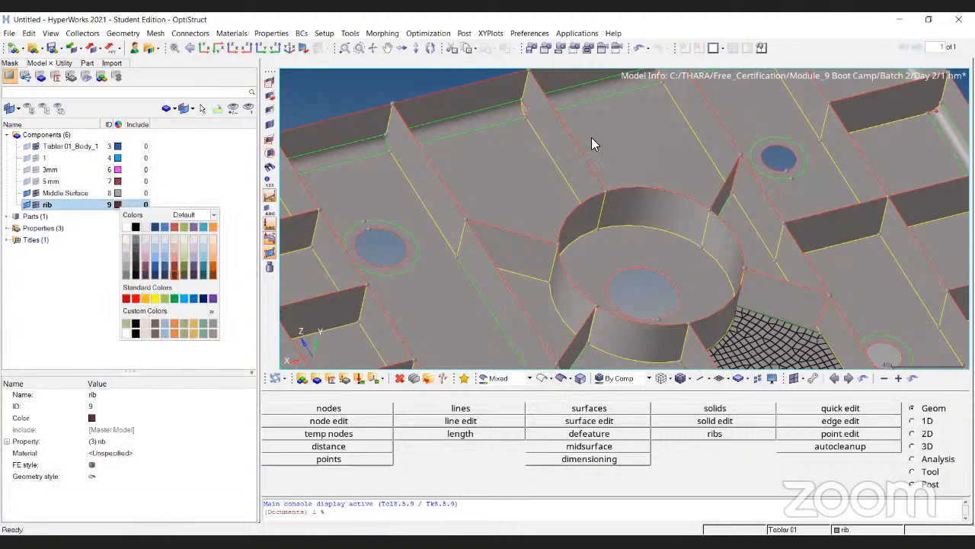
Step: Mesh the hub's curved front wall with mixed elements of size 4 and display the geometry as wireframe
{"action": "scroll", "coordinate": [579, 259], "scroll_direction": "down", "scroll_amount": 3}
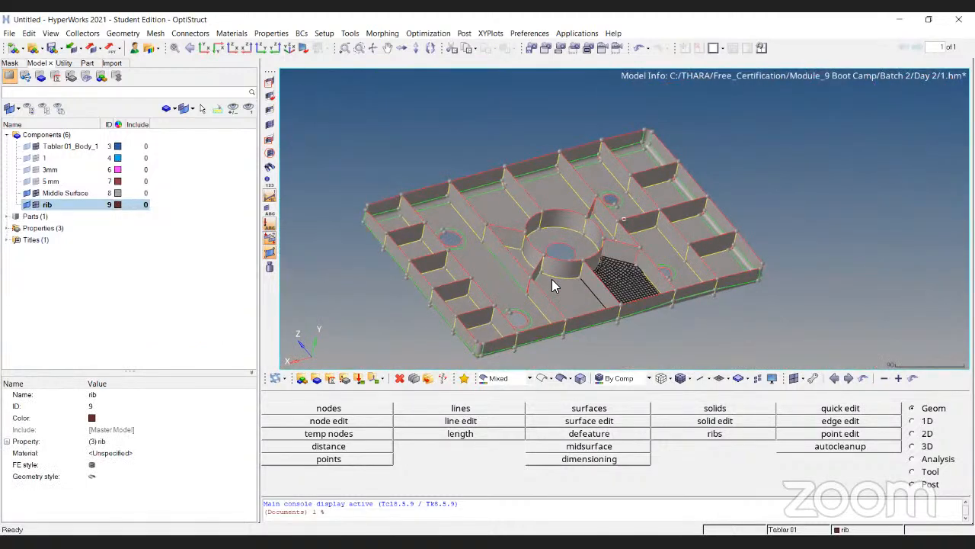
{"action": "scroll", "coordinate": [553, 286], "scroll_direction": "up", "scroll_amount": 3}
{"action": "key", "text": "F12"}
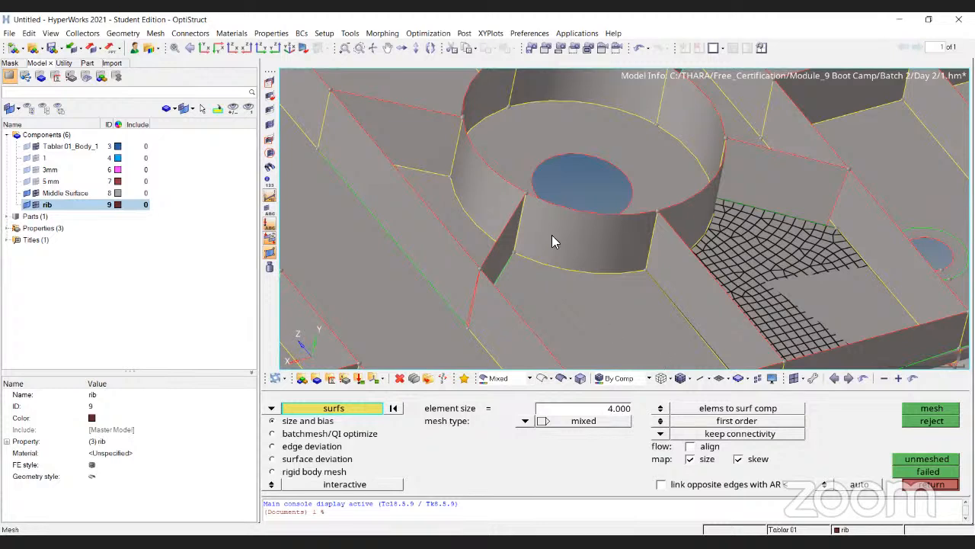
{"action": "scroll", "coordinate": [594, 239], "scroll_direction": "up", "scroll_amount": 3}
{"action": "left_click", "coordinate": [653, 304]}
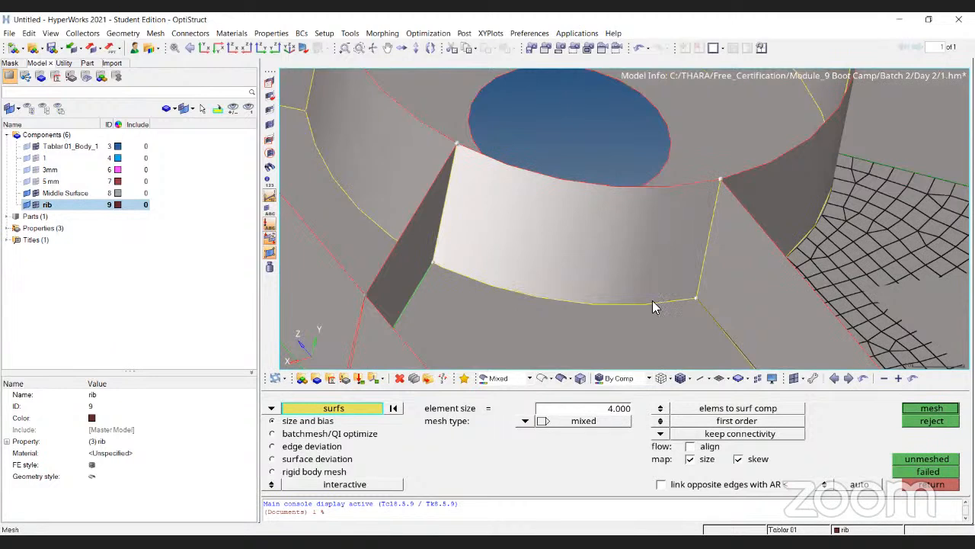
{"action": "left_click", "coordinate": [930, 409]}
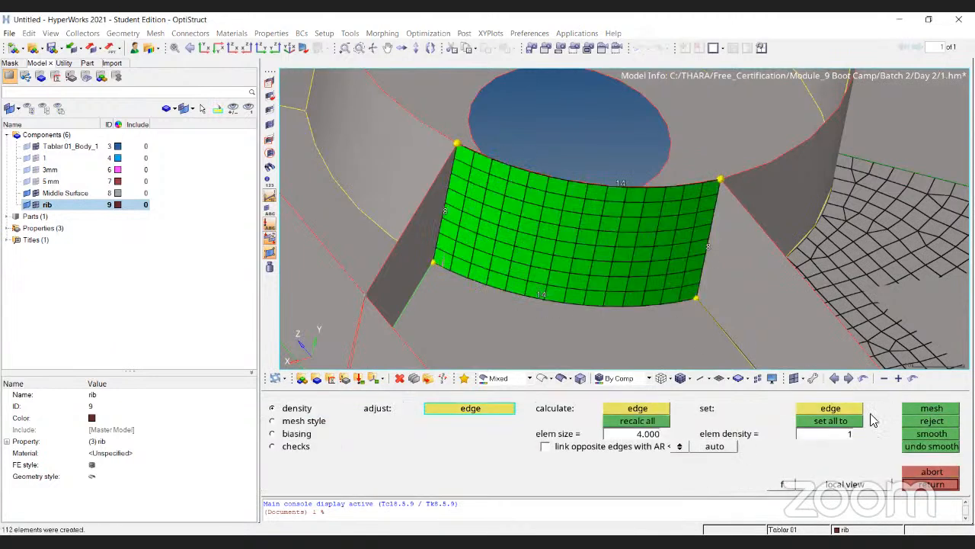
{"action": "left_click", "coordinate": [541, 376]}
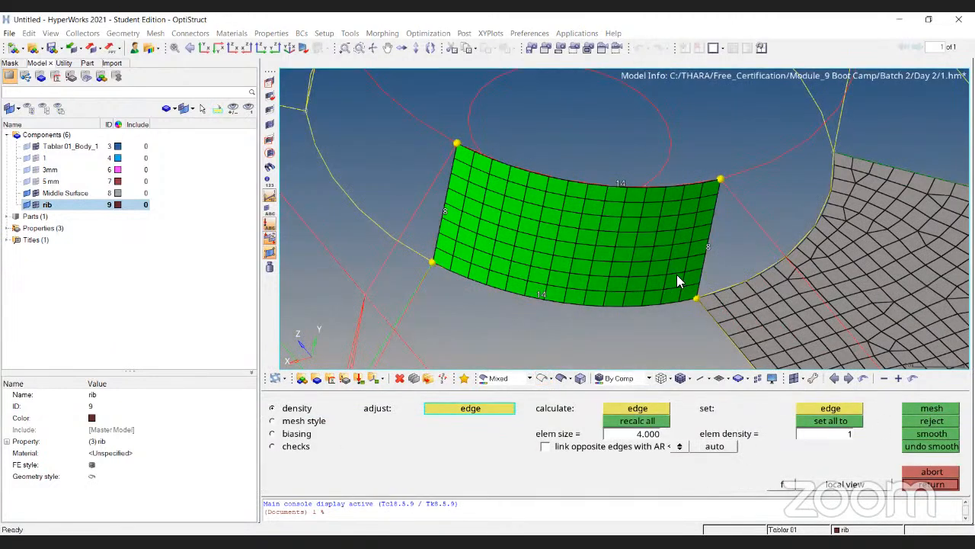
{"action": "left_click_drag", "start_coordinate": [485, 180], "coordinate": [671, 180], "text": "ctrl"}
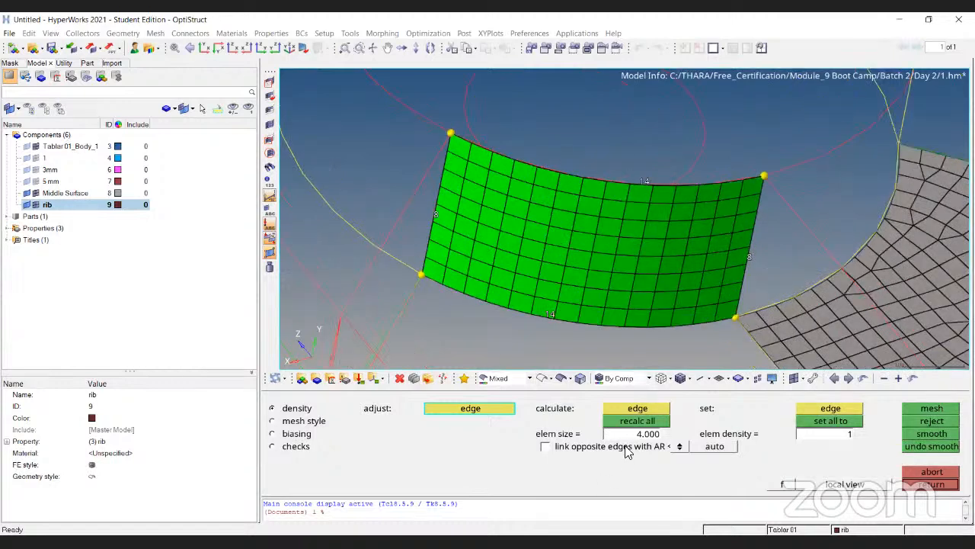
Step: Recalculate all edge densities of the curved wall for element size 1 and remesh it
{"action": "left_click", "coordinate": [644, 433]}
{"action": "type", "text": "1"}
{"action": "left_click", "coordinate": [636, 408]}
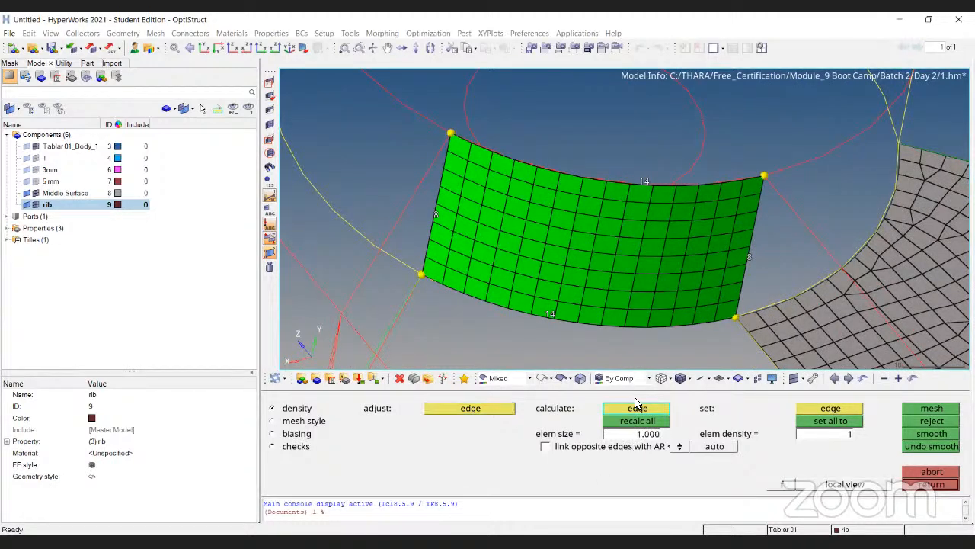
{"action": "left_click", "coordinate": [642, 421]}
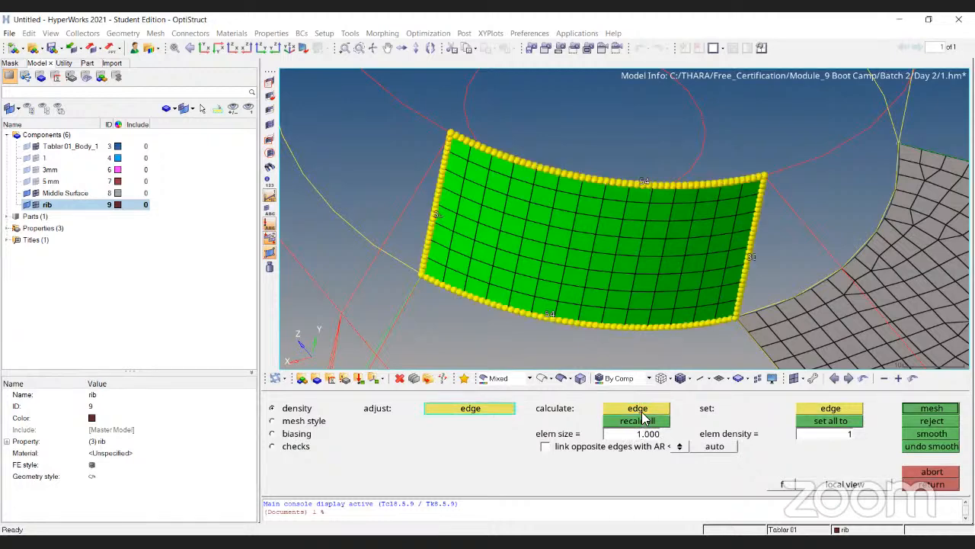
{"action": "left_click", "coordinate": [929, 409]}
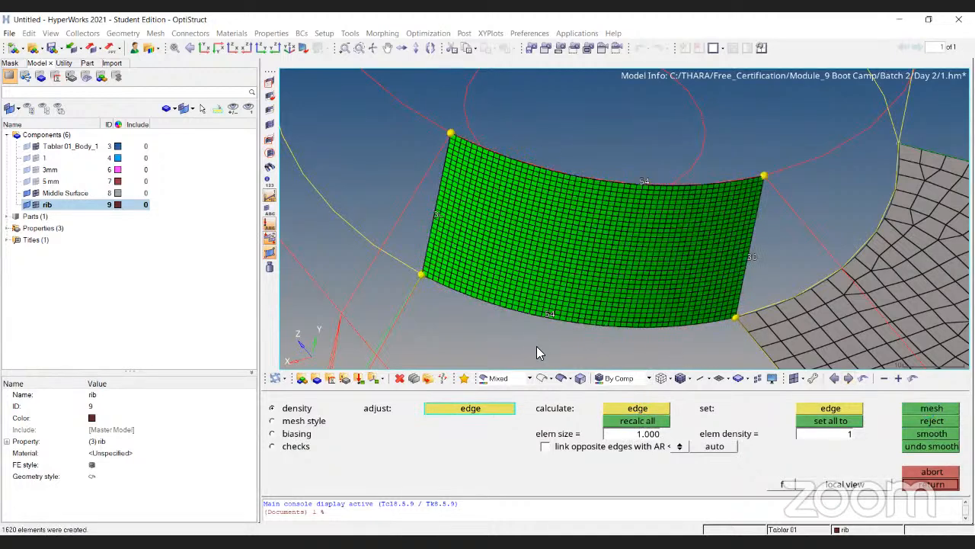
Step: Recalculate the curved wall's edge densities for element size 4, remesh it and accept the mesh
{"action": "left_click", "coordinate": [644, 435]}
{"action": "type", "text": "4"}
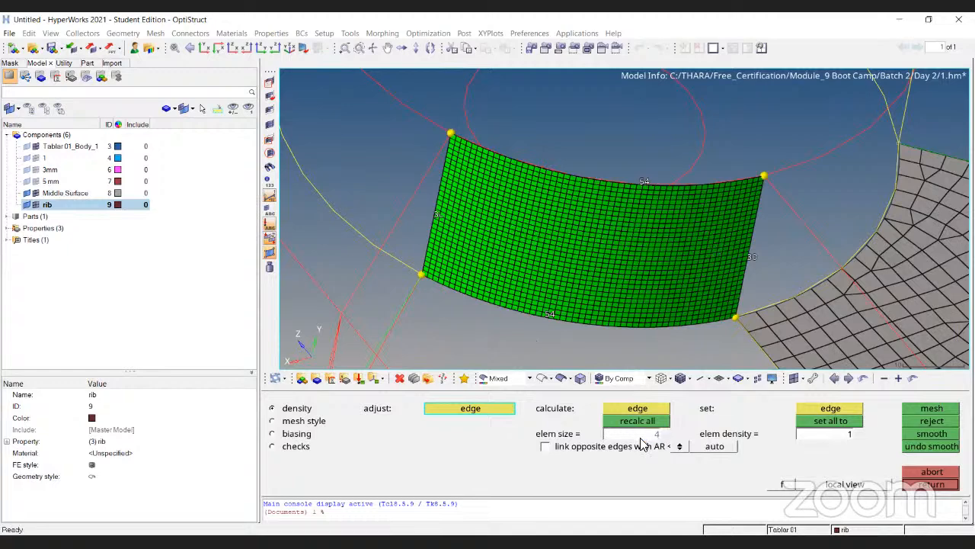
{"action": "key", "text": "Return"}
{"action": "left_click", "coordinate": [652, 421]}
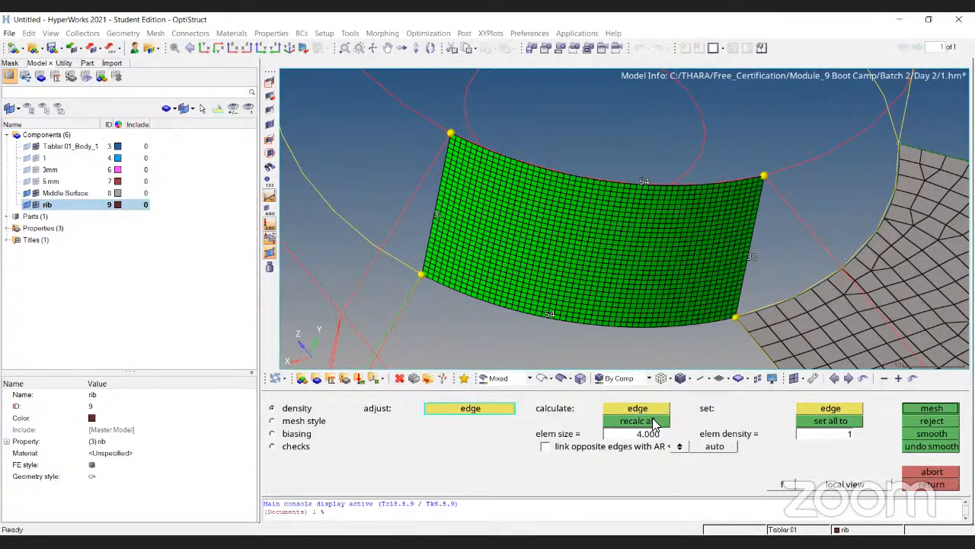
{"action": "left_click", "coordinate": [915, 411]}
{"action": "key", "text": "Escape"}
{"action": "key", "text": "Escape"}
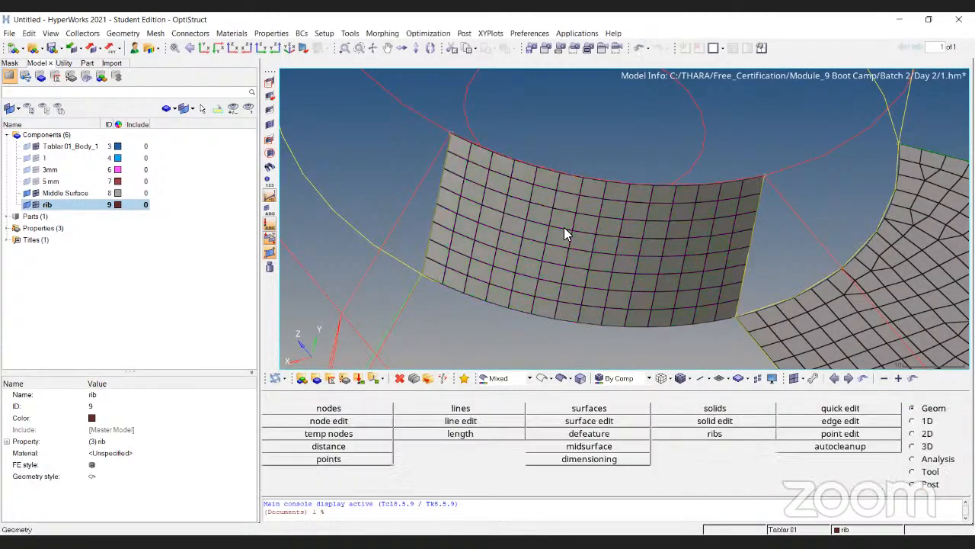
Step: Mesh the base surface behind the circular hub, between the two long ribs, with mixed elements of size 4
{"action": "left_click_drag", "start_coordinate": [564, 234], "coordinate": [489, 257], "text": "ctrl"}
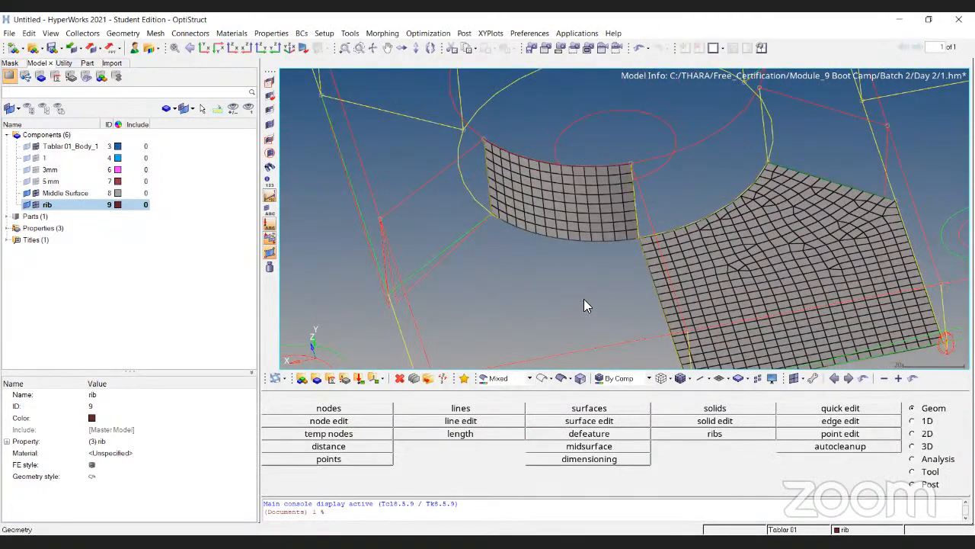
{"action": "key", "text": "F12"}
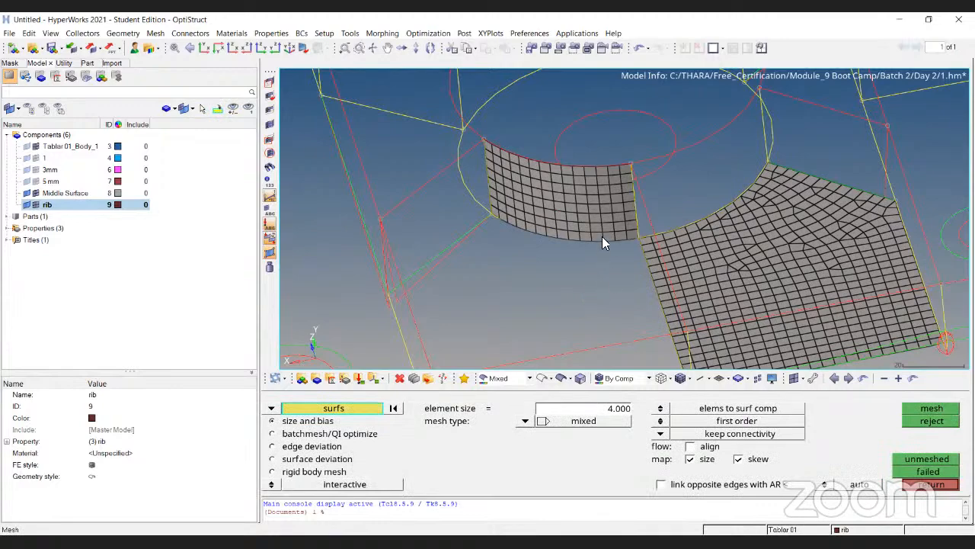
{"action": "scroll", "coordinate": [602, 237], "scroll_direction": "down", "scroll_amount": 5, "text": "ctrl"}
{"action": "left_click_drag", "start_coordinate": [613, 219], "coordinate": [599, 277], "text": "ctrl"}
{"action": "scroll", "coordinate": [581, 241], "scroll_direction": "up", "scroll_amount": 4, "text": "ctrl"}
{"action": "right_click_drag", "start_coordinate": [570, 111], "coordinate": [628, 135], "text": "ctrl"}
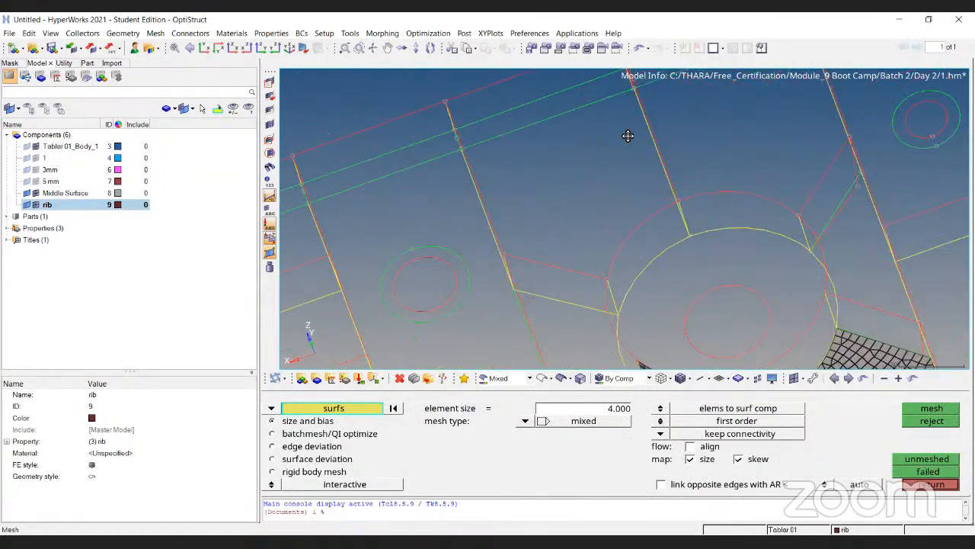
{"action": "left_click_drag", "start_coordinate": [628, 135], "coordinate": [656, 128], "text": "ctrl"}
{"action": "left_click", "coordinate": [656, 128]}
{"action": "left_click", "coordinate": [942, 409]}
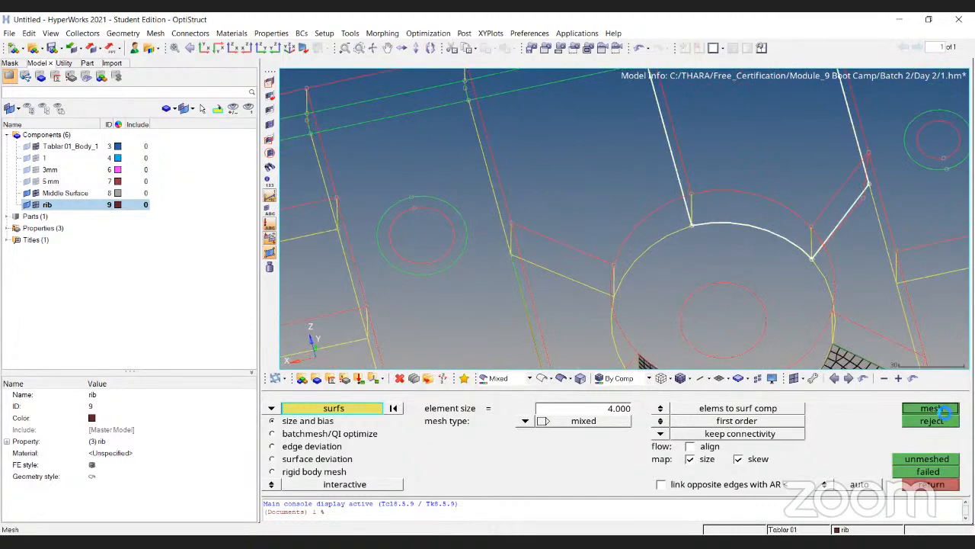
{"action": "right_click_drag", "start_coordinate": [679, 194], "coordinate": [540, 299], "text": "ctrl"}
{"action": "left_click_drag", "start_coordinate": [788, 226], "coordinate": [680, 194], "text": "ctrl"}
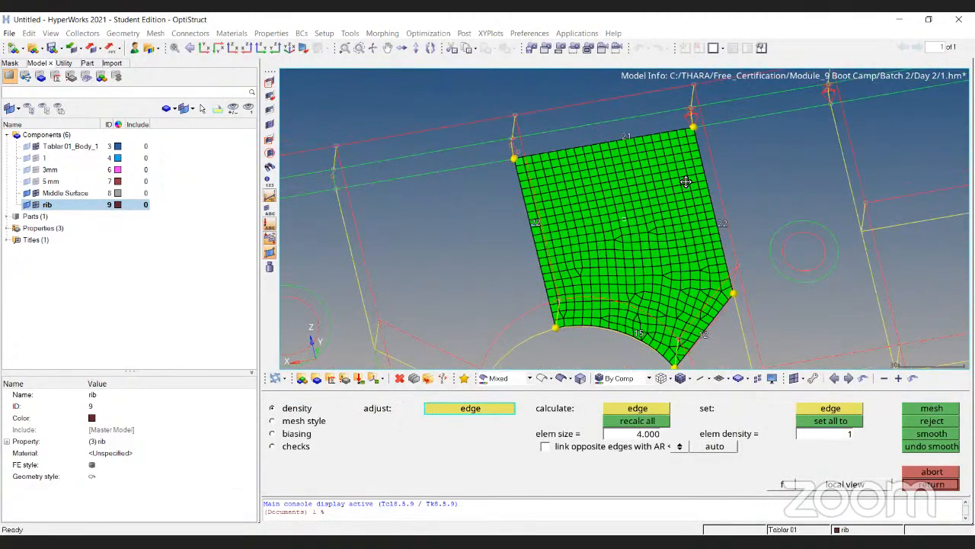
Step: Check the new base-surface mesh along the hub's arc and the neighbouring rib edges, and accept it
{"action": "right_click_drag", "start_coordinate": [680, 195], "coordinate": [682, 179], "text": "ctrl"}
{"action": "right_click_drag", "start_coordinate": [594, 251], "coordinate": [618, 170], "text": "ctrl"}
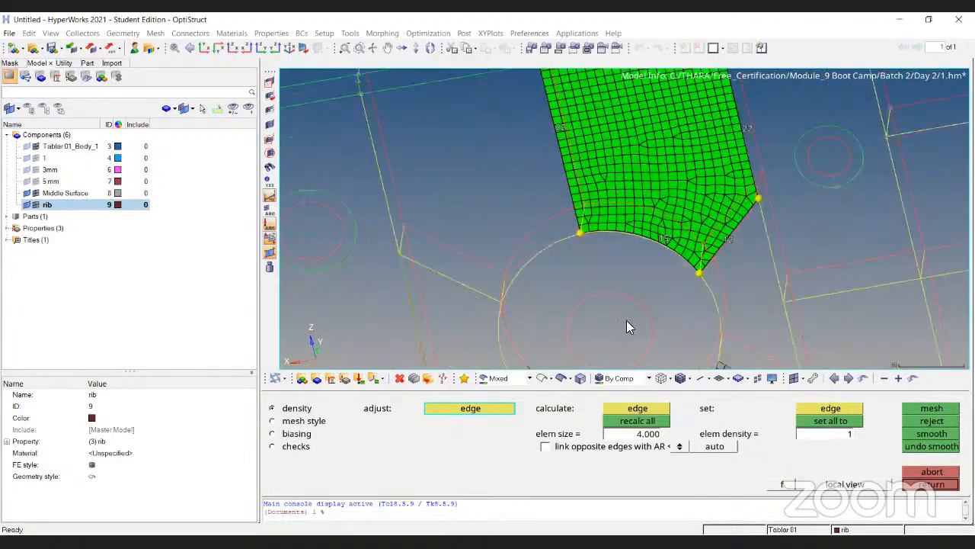
{"action": "left_click_drag", "start_coordinate": [626, 320], "coordinate": [612, 244], "text": "ctrl"}
{"action": "scroll", "coordinate": [612, 243], "scroll_direction": "down", "scroll_amount": 4, "text": "ctrl"}
{"action": "scroll", "coordinate": [612, 244], "scroll_direction": "up", "scroll_amount": 5, "text": "ctrl"}
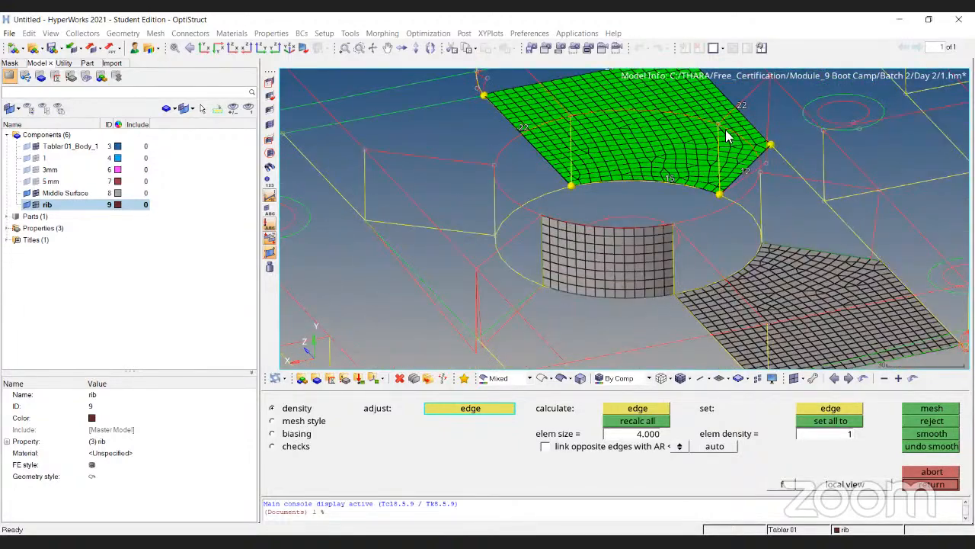
{"action": "left_click_drag", "start_coordinate": [726, 131], "coordinate": [625, 218], "text": "ctrl"}
{"action": "right_click_drag", "start_coordinate": [625, 218], "coordinate": [556, 296], "text": "ctrl"}
{"action": "left_click_drag", "start_coordinate": [697, 178], "coordinate": [690, 221], "text": "ctrl"}
{"action": "right_click_drag", "start_coordinate": [644, 236], "coordinate": [606, 306], "text": "ctrl"}
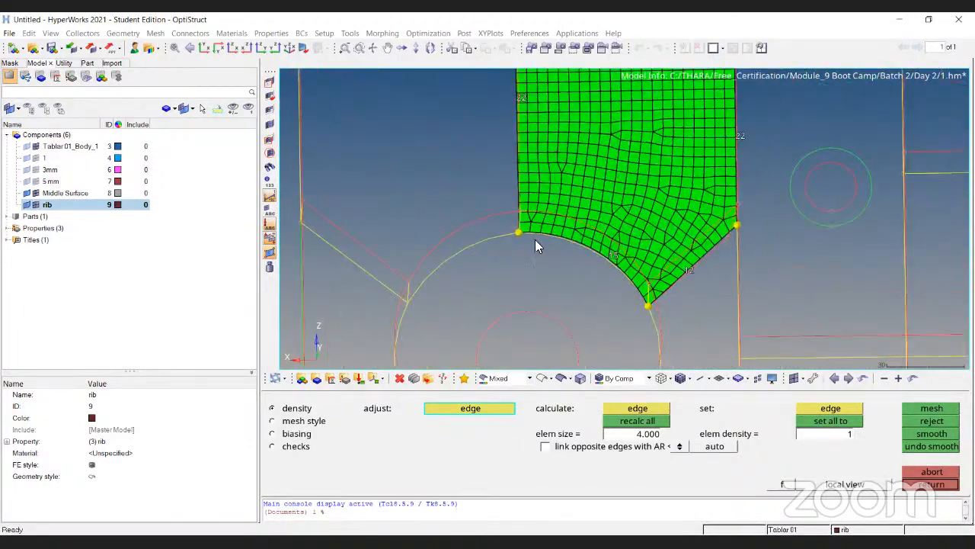
{"action": "middle_click", "coordinate": [600, 255]}
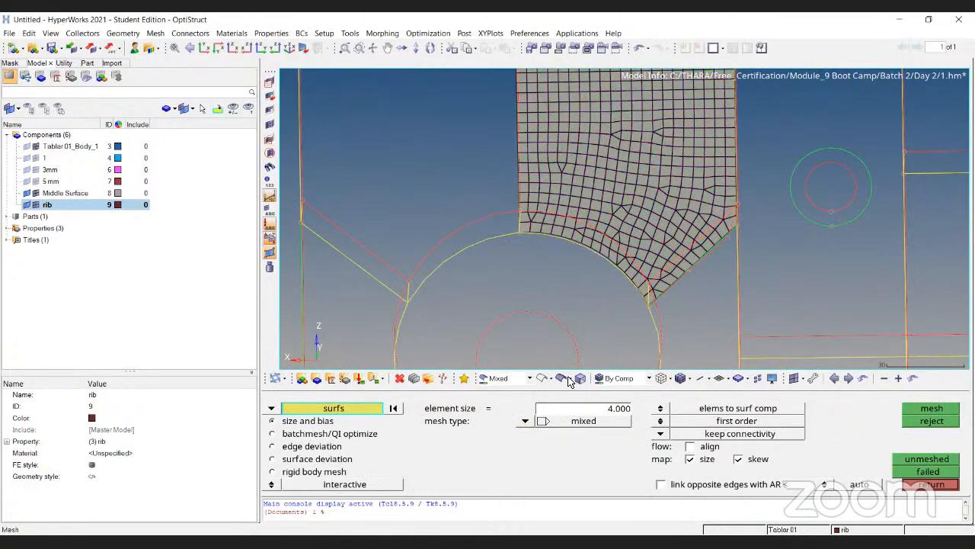
Step: Switch the automesh target from surfaces to elements for size and bias remeshing
{"action": "left_click", "coordinate": [272, 412]}
{"action": "left_click", "coordinate": [307, 423]}
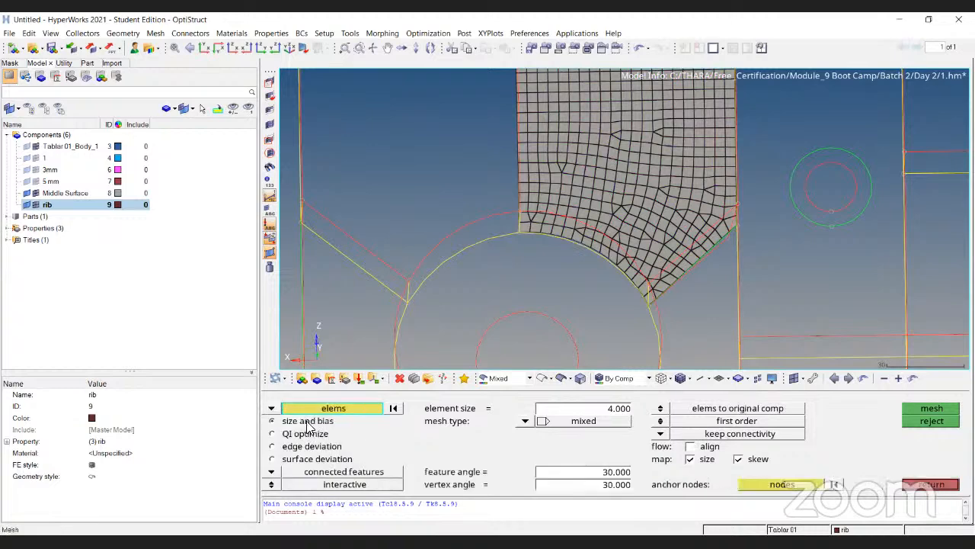
{"action": "left_click_drag", "start_coordinate": [616, 216], "coordinate": [613, 213], "text": "ctrl"}
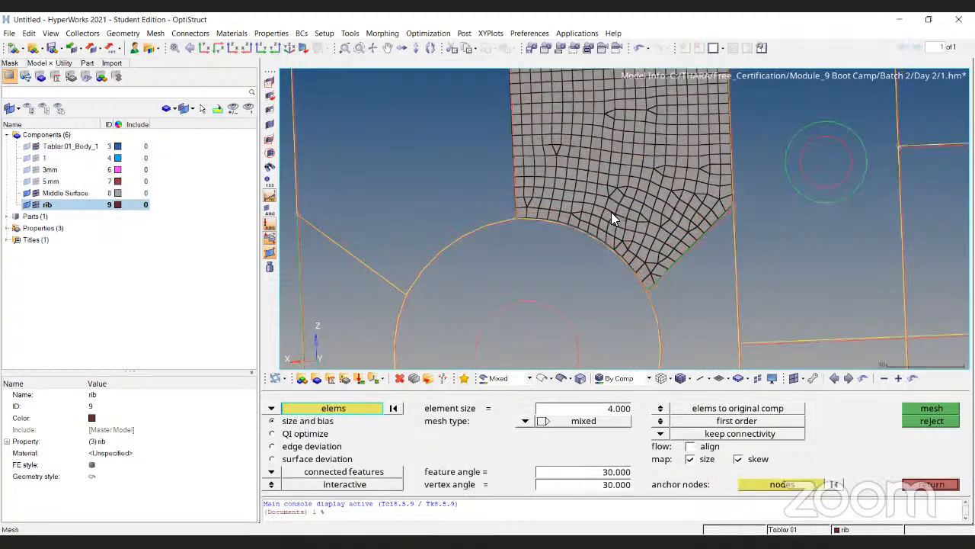
{"action": "scroll", "coordinate": [572, 175], "scroll_direction": "up", "scroll_amount": 2, "text": "ctrl"}
{"action": "right_click_drag", "start_coordinate": [607, 196], "coordinate": [573, 366], "text": "ctrl"}
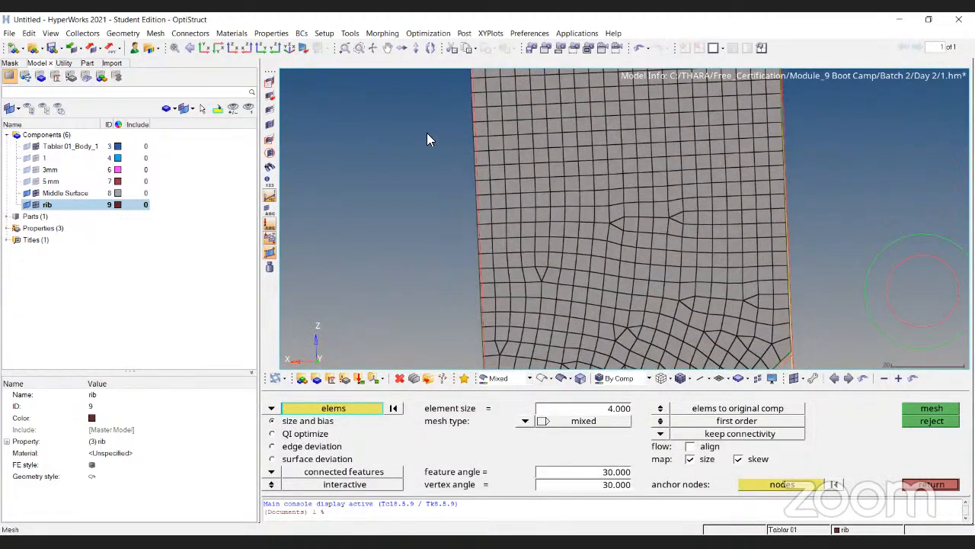
{"action": "left_click_drag", "start_coordinate": [427, 145], "coordinate": [841, 283], "text": "shift"}
{"action": "left_click_drag", "start_coordinate": [629, 137], "coordinate": [810, 193], "text": "shift"}
{"action": "left_click_drag", "start_coordinate": [599, 245], "coordinate": [794, 297], "text": "shift"}
{"action": "right_click_drag", "start_coordinate": [601, 200], "coordinate": [599, 355], "text": "ctrl"}
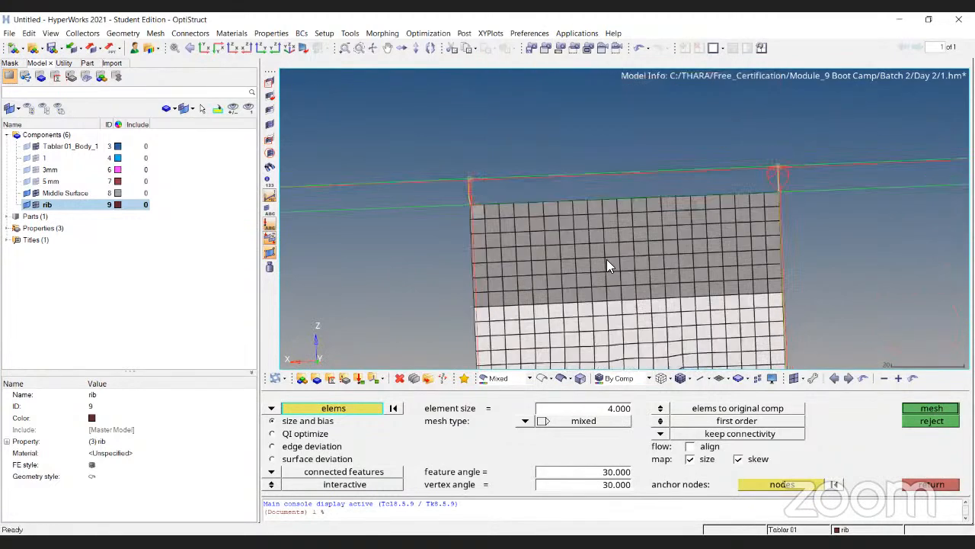
{"action": "mouse_move", "coordinate": [608, 261]}
{"action": "left_mouse_down"}
{"action": "mouse_move", "coordinate": [664, 233]}
{"action": "mouse_move", "coordinate": [623, 268]}
{"action": "mouse_move", "coordinate": [576, 221]}
{"action": "left_mouse_up"}
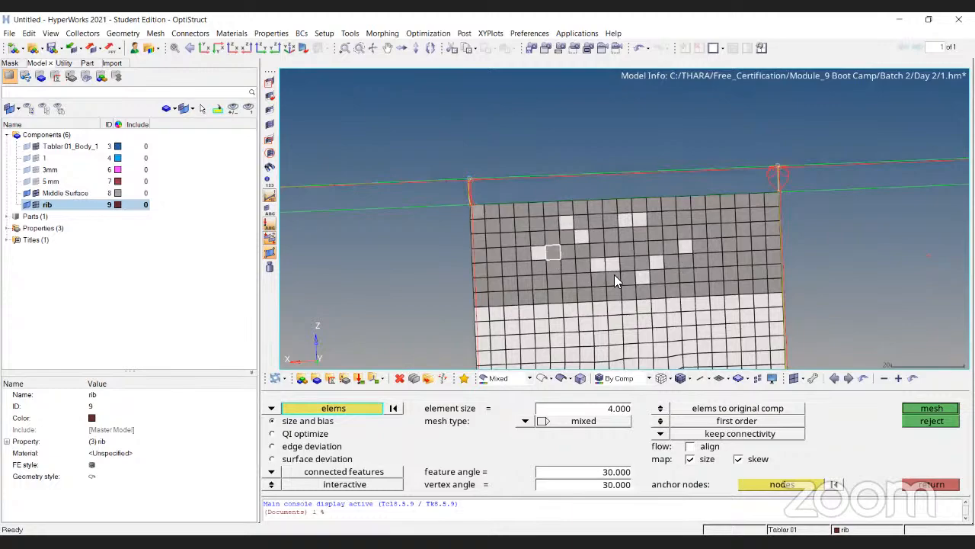
{"action": "left_click_drag", "start_coordinate": [430, 166], "coordinate": [603, 347], "text": "shift"}
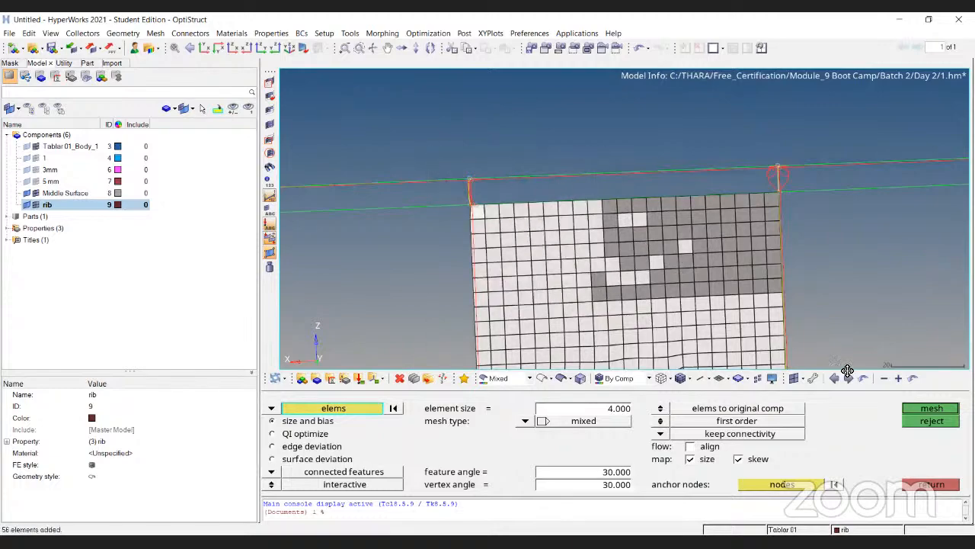
{"action": "left_click_drag", "start_coordinate": [624, 266], "coordinate": [630, 245], "text": "ctrl"}
{"action": "right_click_drag", "start_coordinate": [629, 245], "coordinate": [605, 186], "text": "ctrl"}
{"action": "scroll", "coordinate": [605, 186], "scroll_direction": "down", "scroll_amount": 8, "text": "ctrl"}
{"action": "left_click", "coordinate": [394, 408]}
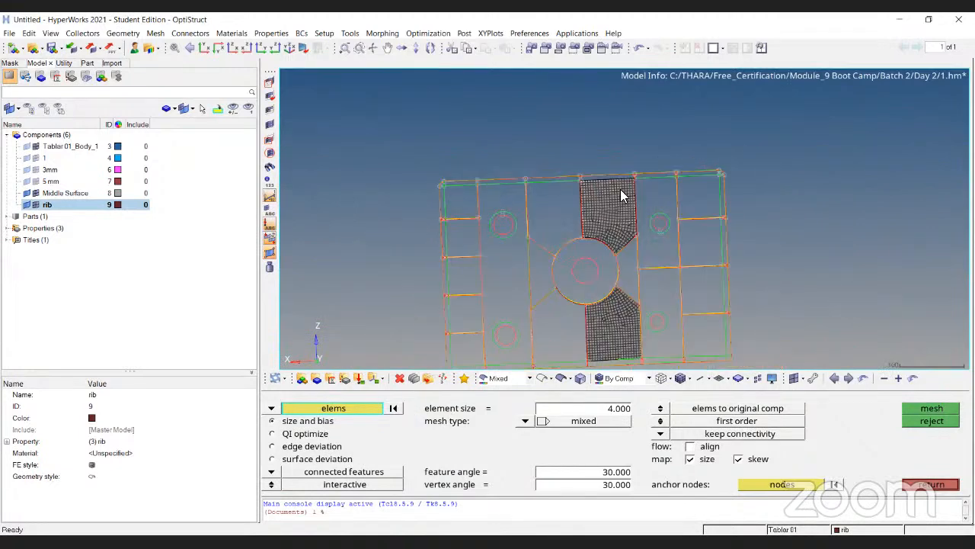
Step: Remesh the elements between the hub's arc and the diagonal rib edge with mixed elements of size 4
{"action": "scroll", "coordinate": [608, 239], "scroll_direction": "up", "scroll_amount": 10, "text": "ctrl"}
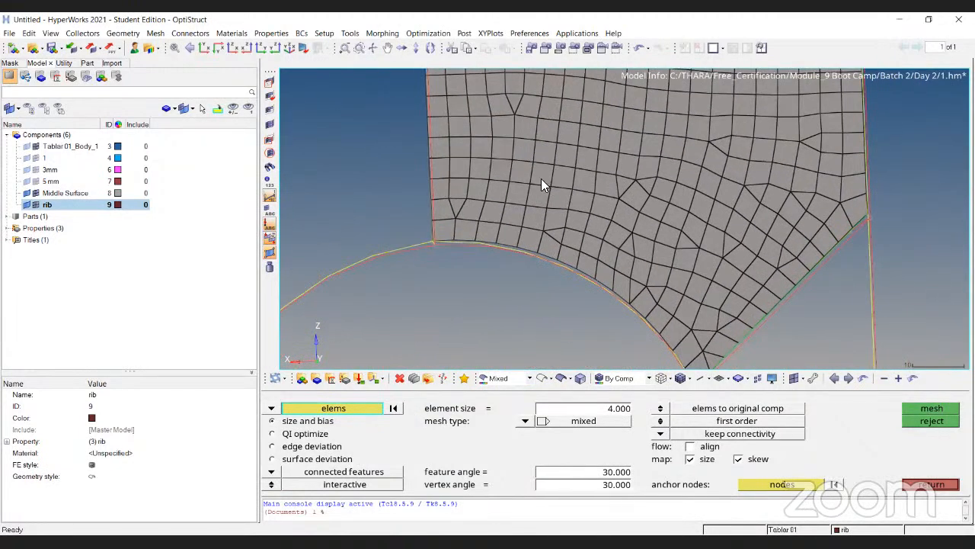
{"action": "left_click_drag", "start_coordinate": [527, 159], "coordinate": [694, 307], "text": "shift"}
{"action": "left_click_drag", "start_coordinate": [764, 367], "coordinate": [793, 370], "text": "shift"}
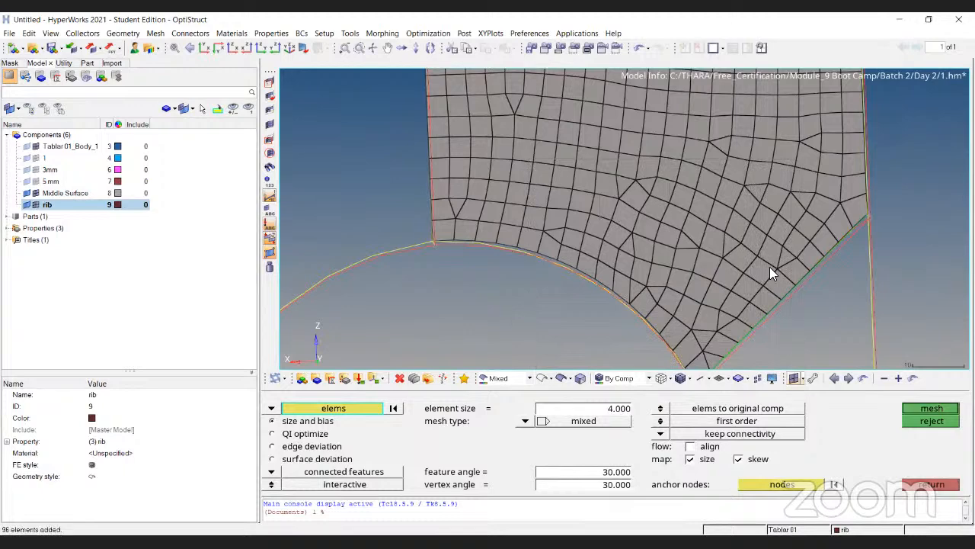
{"action": "right_click_drag", "start_coordinate": [701, 207], "coordinate": [681, 198], "text": "ctrl"}
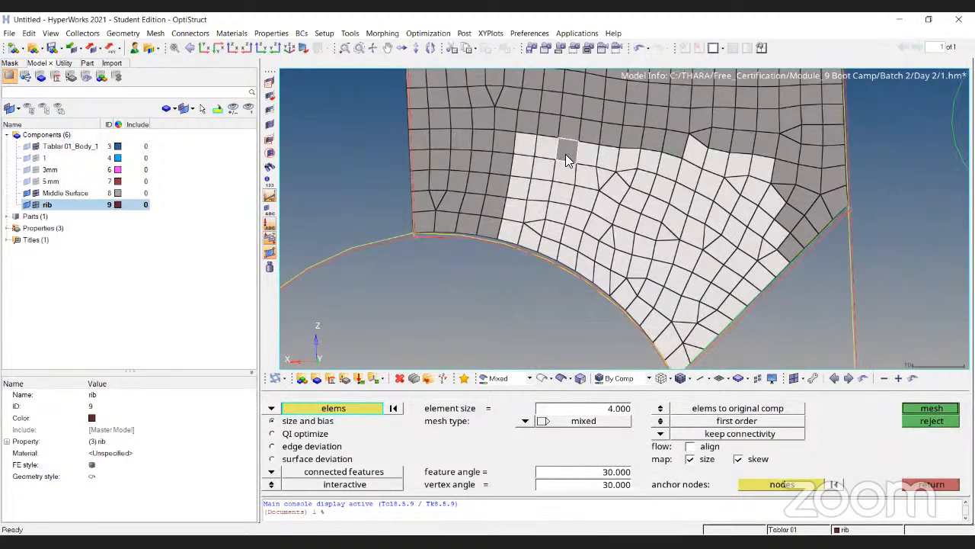
{"action": "left_click_drag", "start_coordinate": [521, 122], "coordinate": [646, 143], "text": "shift"}
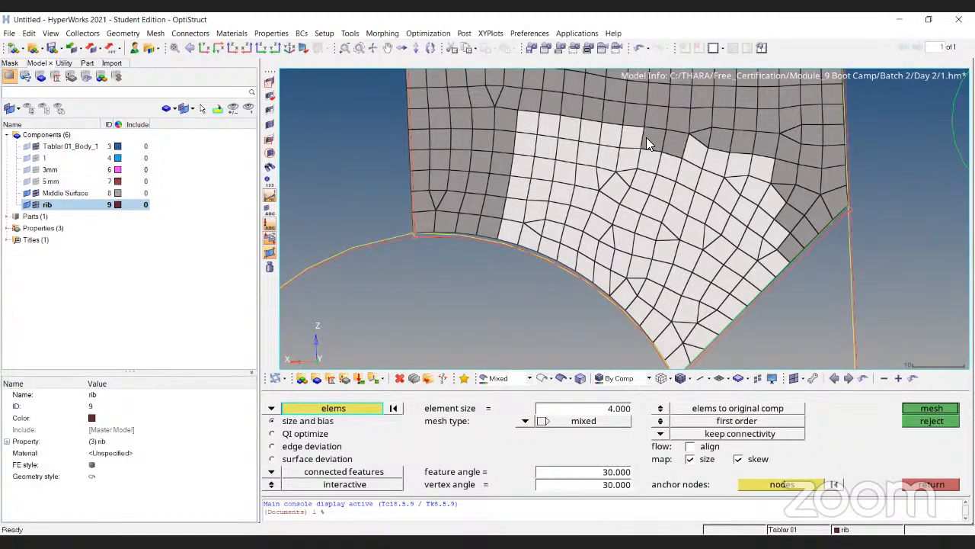
{"action": "right_click_drag", "start_coordinate": [686, 158], "coordinate": [674, 137], "text": "ctrl"}
{"action": "left_click_drag", "start_coordinate": [739, 146], "coordinate": [878, 236], "text": "shift"}
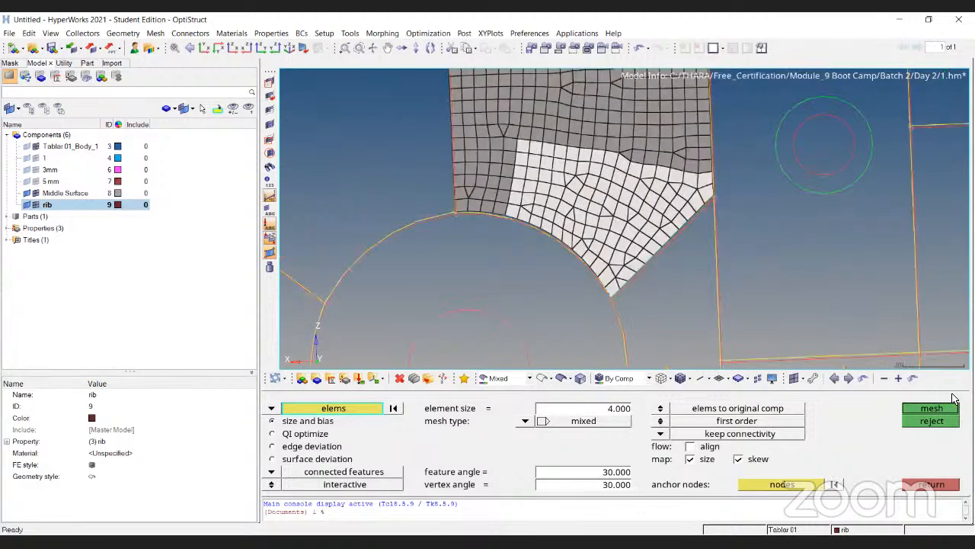
{"action": "left_click", "coordinate": [931, 408]}
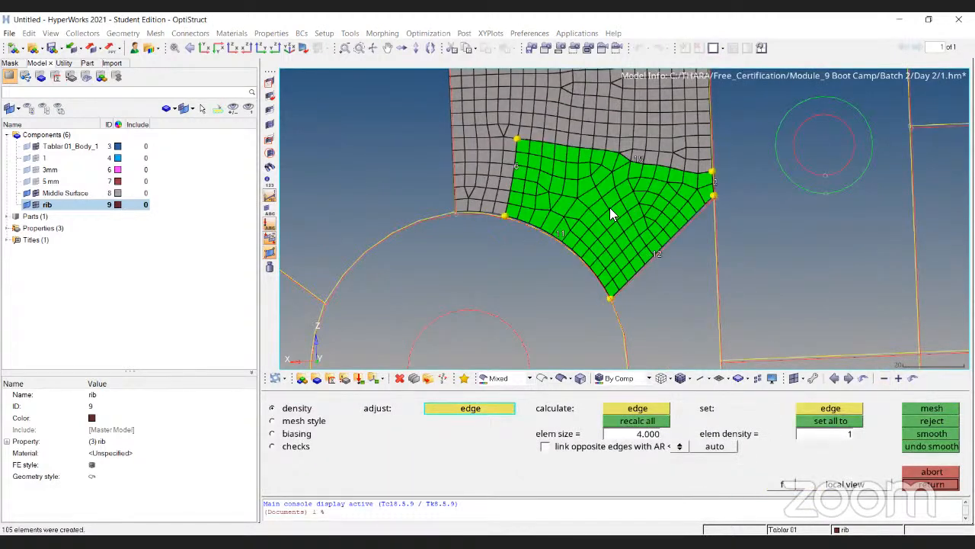
Step: Raise the element density of the remeshed patch's curved hub edge to 23
{"action": "scroll", "coordinate": [609, 207], "scroll_direction": "up", "scroll_amount": 3}
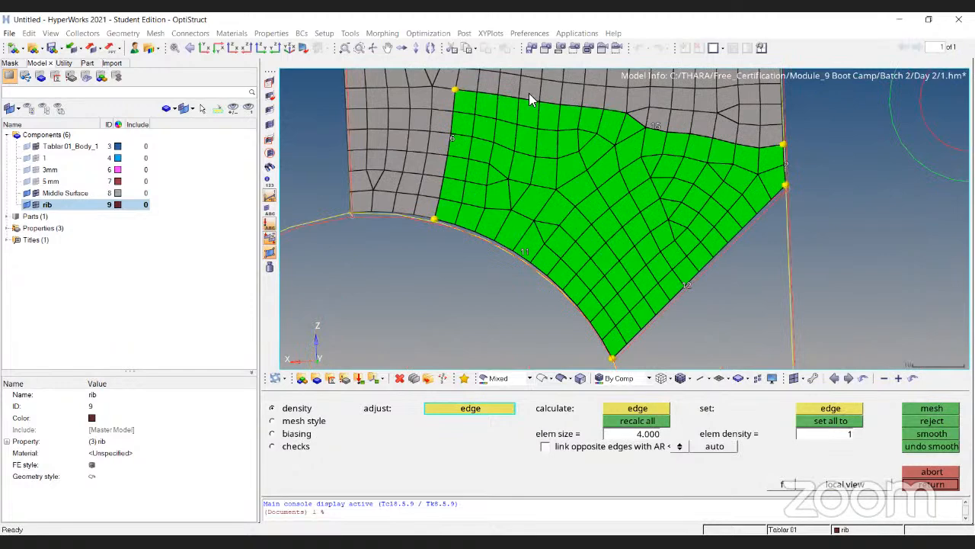
{"action": "scroll", "coordinate": [521, 253], "scroll_direction": "up", "scroll_amount": 3}
{"action": "left_click", "coordinate": [521, 255]}
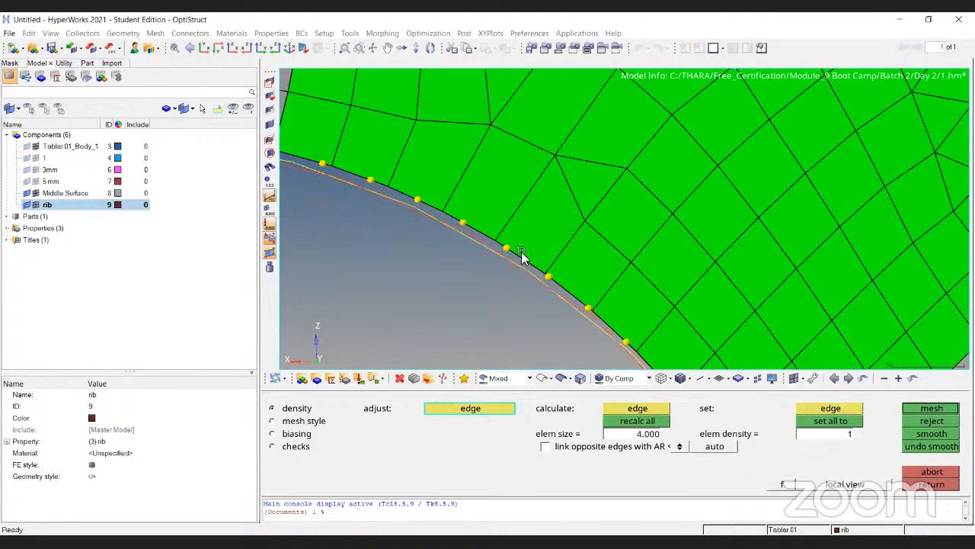
{"action": "left_click", "coordinate": [523, 254]}
{"action": "left_click", "coordinate": [522, 254]}
{"action": "left_click", "coordinate": [523, 254]}
{"action": "left_click", "coordinate": [523, 254]}
{"action": "left_click", "coordinate": [523, 254]}
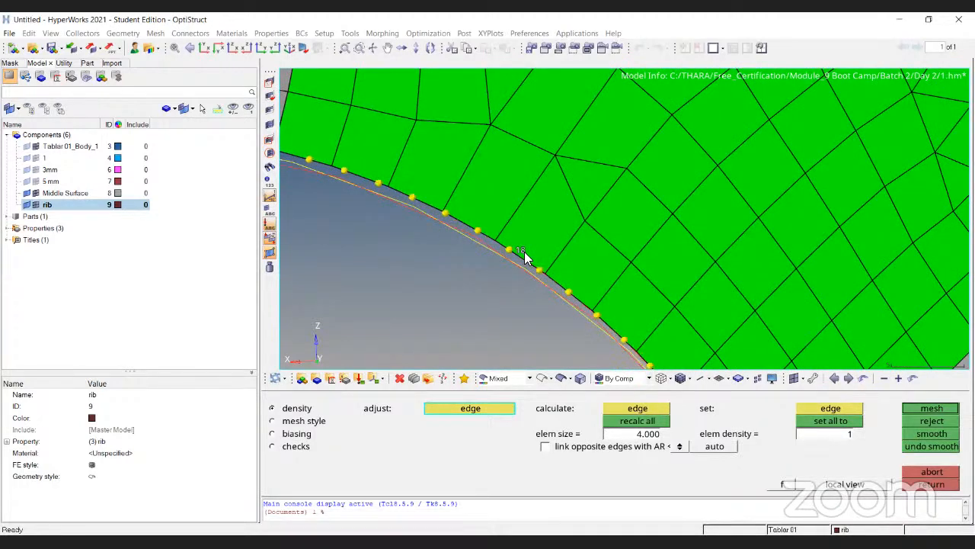
{"action": "left_click", "coordinate": [523, 253]}
{"action": "left_click", "coordinate": [524, 253]}
{"action": "left_click", "coordinate": [524, 253]}
{"action": "left_click", "coordinate": [523, 253]}
{"action": "left_click", "coordinate": [524, 253]}
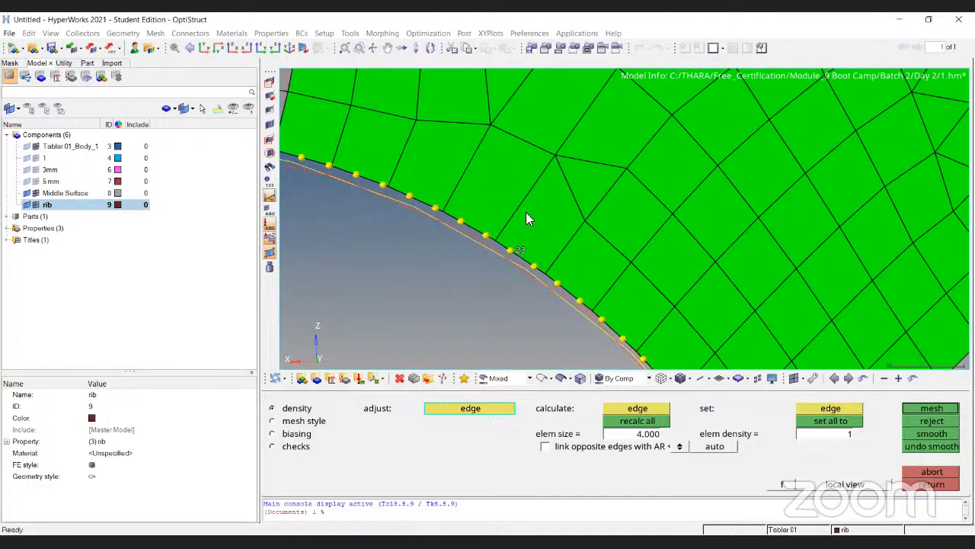
Step: Lower the element density of the patch's curved hub edge to 14 and remesh the patch
{"action": "scroll", "coordinate": [530, 219], "scroll_direction": "down", "scroll_amount": 3}
{"action": "scroll", "coordinate": [526, 240], "scroll_direction": "up", "scroll_amount": 3}
{"action": "right_click", "coordinate": [524, 233]}
{"action": "right_click", "coordinate": [524, 233]}
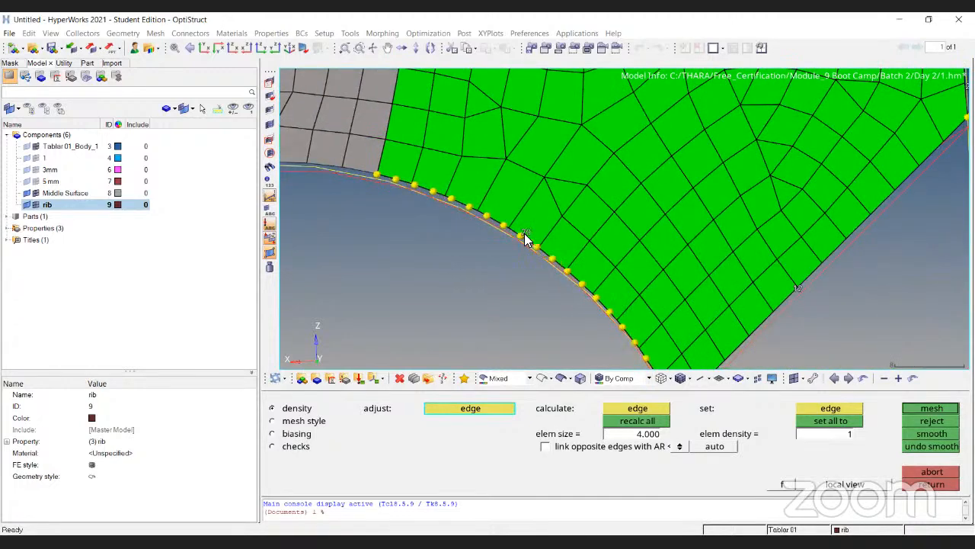
{"action": "right_click", "coordinate": [524, 233]}
{"action": "right_click", "coordinate": [524, 233]}
{"action": "right_click", "coordinate": [524, 233]}
{"action": "right_click", "coordinate": [524, 232]}
{"action": "right_click", "coordinate": [524, 231]}
{"action": "right_click", "coordinate": [525, 231]}
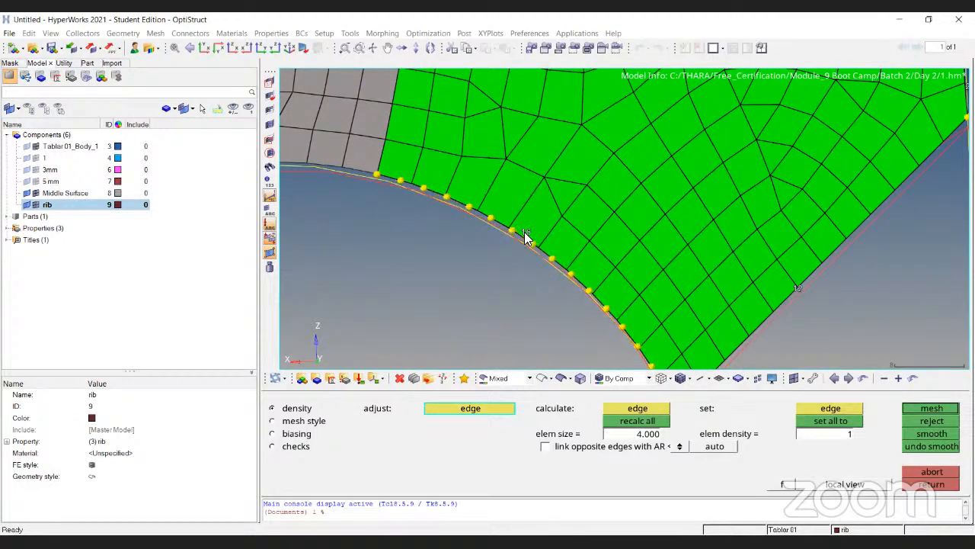
{"action": "left_click", "coordinate": [929, 409]}
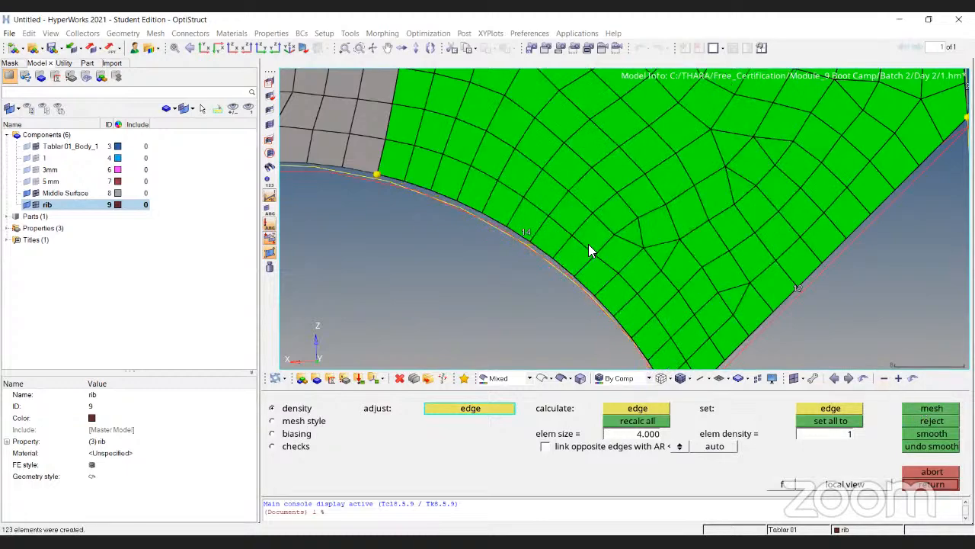
Step: Check the remeshed patch from several angles around the hub and its diagonal rib edge, and accept it
{"action": "scroll", "coordinate": [588, 244], "scroll_direction": "down", "scroll_amount": 6}
{"action": "left_click_drag", "start_coordinate": [713, 345], "coordinate": [559, 157], "text": "ctrl"}
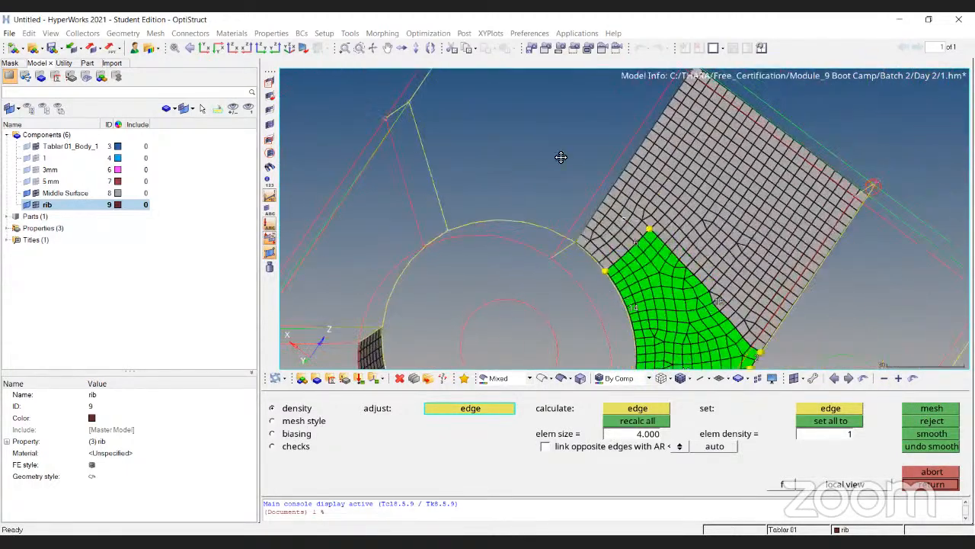
{"action": "right_click_drag", "start_coordinate": [559, 157], "coordinate": [673, 142], "text": "ctrl"}
{"action": "left_click_drag", "start_coordinate": [673, 141], "coordinate": [420, 215], "text": "ctrl"}
{"action": "scroll", "coordinate": [420, 216], "scroll_direction": "up", "scroll_amount": 4, "text": "ctrl"}
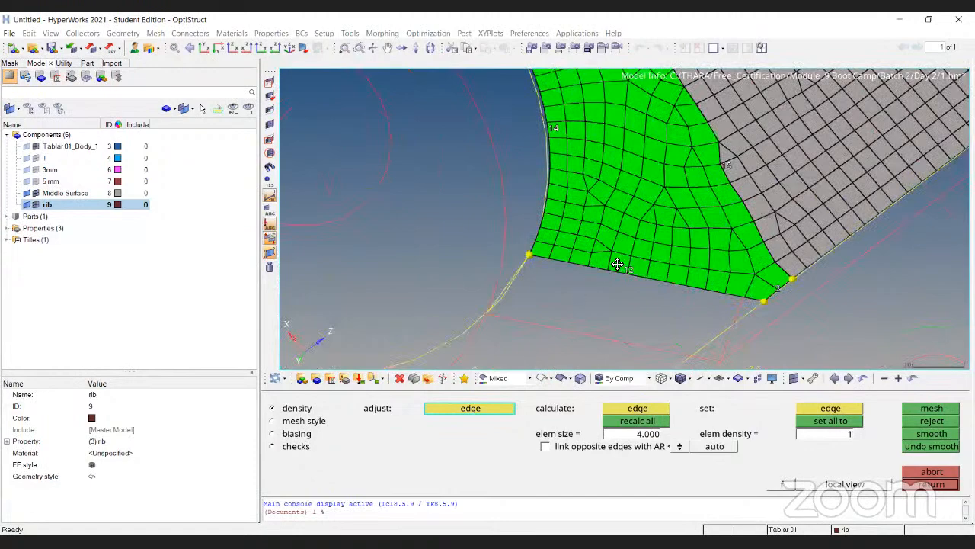
{"action": "left_click_drag", "start_coordinate": [616, 263], "coordinate": [593, 185], "text": "ctrl"}
{"action": "scroll", "coordinate": [629, 247], "scroll_direction": "down", "scroll_amount": 4, "text": "ctrl"}
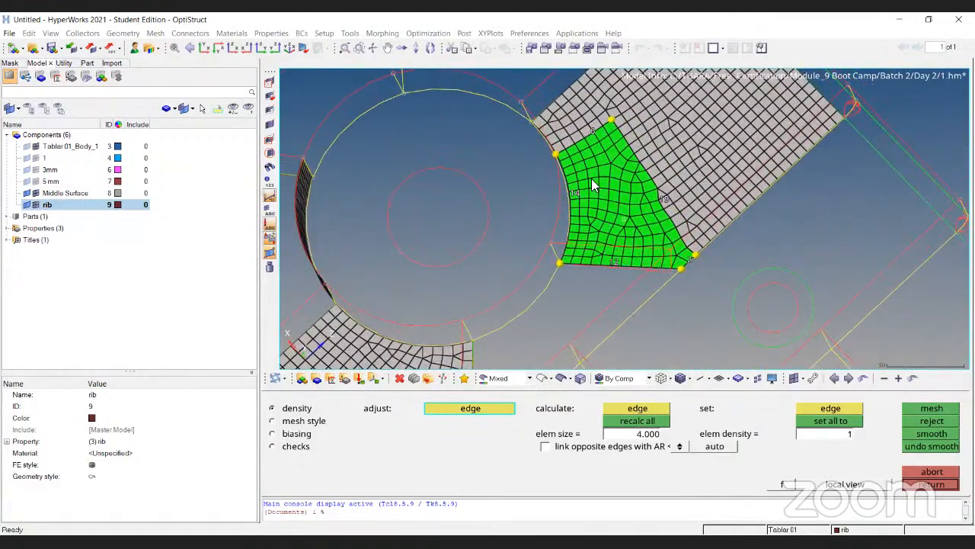
{"action": "key", "text": "Escape"}
Step: Remesh the block of irregular elements inside the base surface, a few rows away from the hub's arc, with mixed size 4 elements and accept it
{"action": "scroll", "coordinate": [614, 150], "scroll_direction": "up", "scroll_amount": 5, "text": "ctrl"}
{"action": "left_click_drag", "start_coordinate": [574, 106], "coordinate": [816, 311], "text": "shift"}
{"action": "left_click", "coordinate": [575, 150]}
{"action": "left_click", "coordinate": [615, 112]}
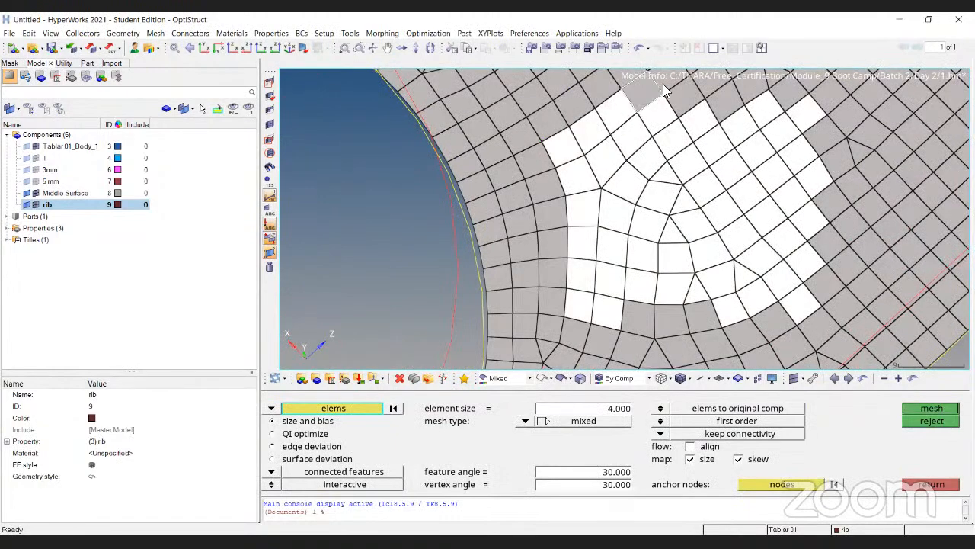
{"action": "left_click", "coordinate": [653, 88]}
{"action": "left_click_drag", "start_coordinate": [607, 173], "coordinate": [601, 181], "text": "ctrl"}
{"action": "right_click_drag", "start_coordinate": [601, 180], "coordinate": [543, 241], "text": "ctrl"}
{"action": "left_click_drag", "start_coordinate": [593, 127], "coordinate": [794, 335], "text": "shift"}
{"action": "left_click", "coordinate": [671, 125]}
{"action": "left_click", "coordinate": [633, 123]}
{"action": "left_click", "coordinate": [658, 108]}
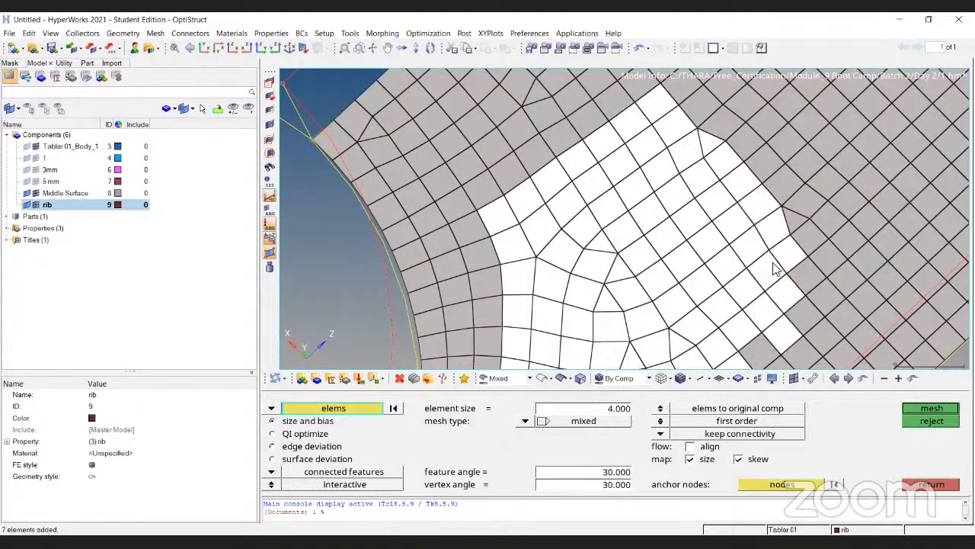
{"action": "right_click_drag", "start_coordinate": [792, 286], "coordinate": [795, 241], "text": "ctrl"}
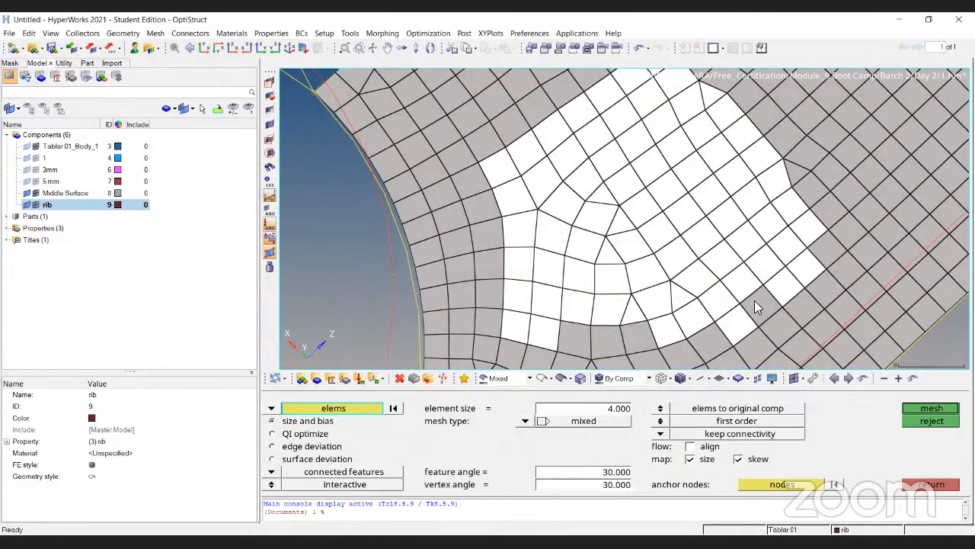
{"action": "left_click", "coordinate": [635, 334]}
{"action": "left_click", "coordinate": [713, 332]}
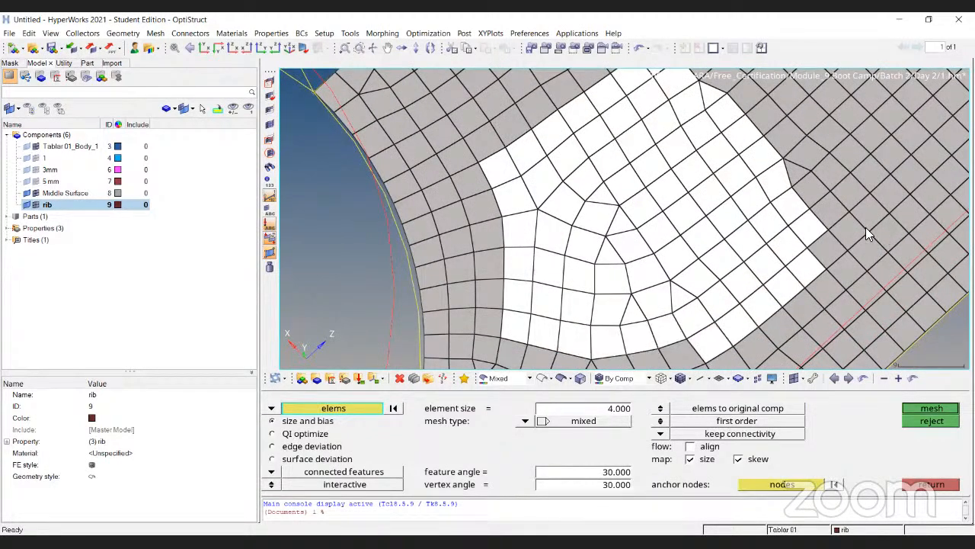
{"action": "left_click", "coordinate": [827, 246]}
{"action": "scroll", "coordinate": [795, 249], "scroll_direction": "down", "scroll_amount": 3, "text": "ctrl"}
{"action": "mouse_move", "coordinate": [631, 305]}
{"action": "left_mouse_down"}
{"action": "mouse_move", "coordinate": [688, 320]}
{"action": "mouse_move", "coordinate": [733, 303]}
{"action": "left_mouse_up"}
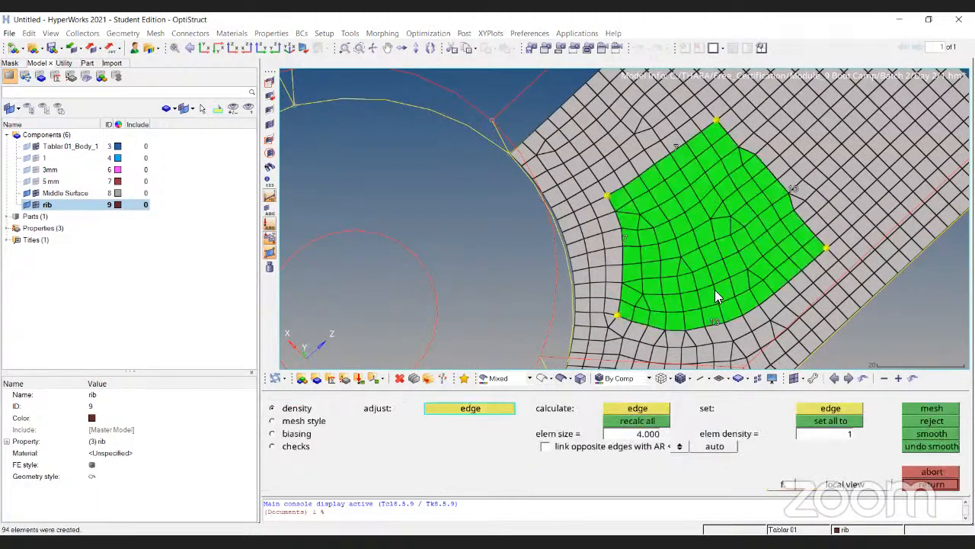
{"action": "middle_click", "coordinate": [715, 290]}
{"action": "key", "text": "Escape"}
Step: Select the elements from the hub's arc down to the diagonal rib edge for another remesh
{"action": "right_click_drag", "start_coordinate": [654, 261], "coordinate": [573, 186], "text": "ctrl"}
{"action": "key", "text": "F12"}
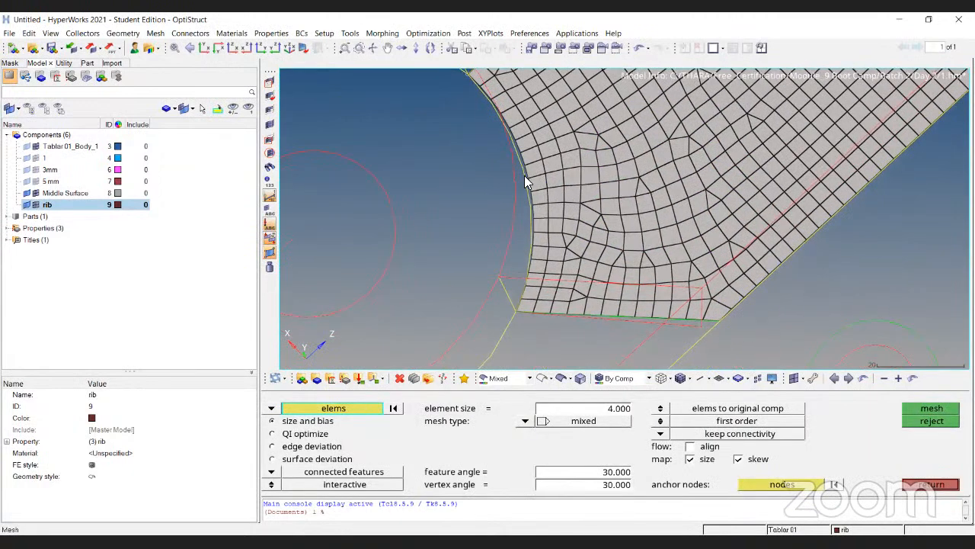
{"action": "left_click_drag", "start_coordinate": [525, 177], "coordinate": [735, 337], "text": "shift"}
{"action": "left_click_drag", "start_coordinate": [577, 175], "coordinate": [689, 234], "text": "shift"}
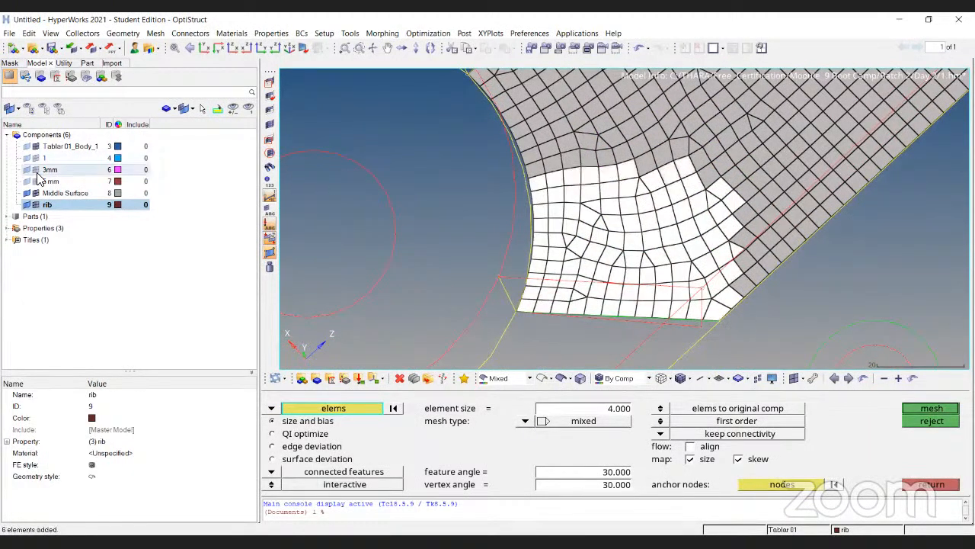
Step: Change the display colour of the Middle Surface component to blue
{"action": "left_click", "coordinate": [126, 193]}
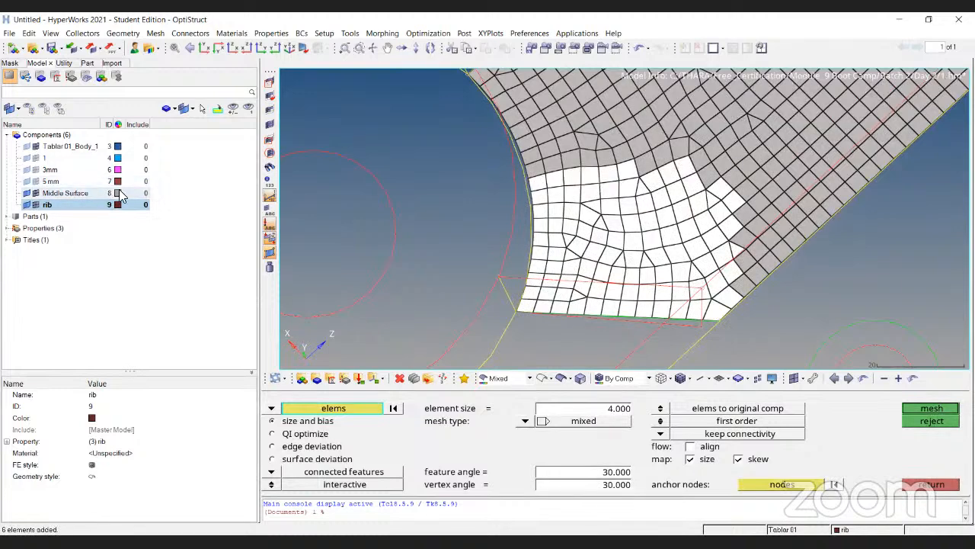
{"action": "left_click", "coordinate": [119, 194]}
{"action": "left_click", "coordinate": [207, 254]}
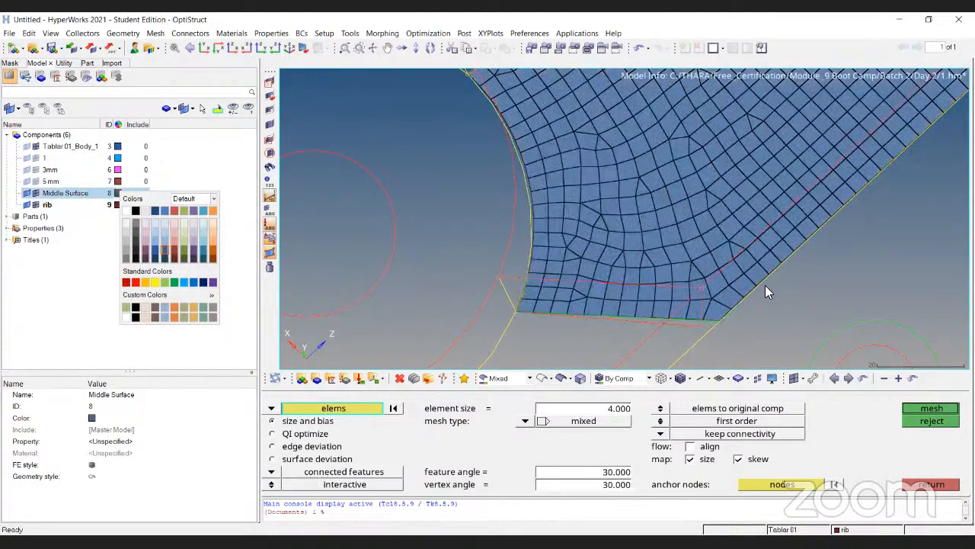
Step: Select the elements between the hub's arc and the diagonal rib edge again, leaving out stray elements on the far side
{"action": "left_click_drag", "start_coordinate": [512, 161], "coordinate": [783, 329], "text": "shift"}
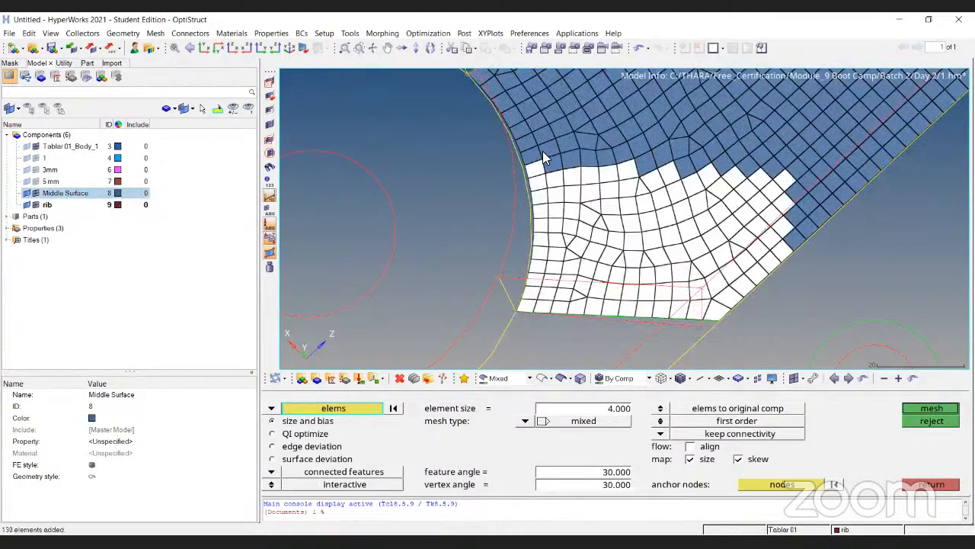
{"action": "left_click_drag", "start_coordinate": [544, 151], "coordinate": [776, 255], "text": "shift"}
{"action": "left_click_drag", "start_coordinate": [587, 133], "coordinate": [759, 329], "text": "shift"}
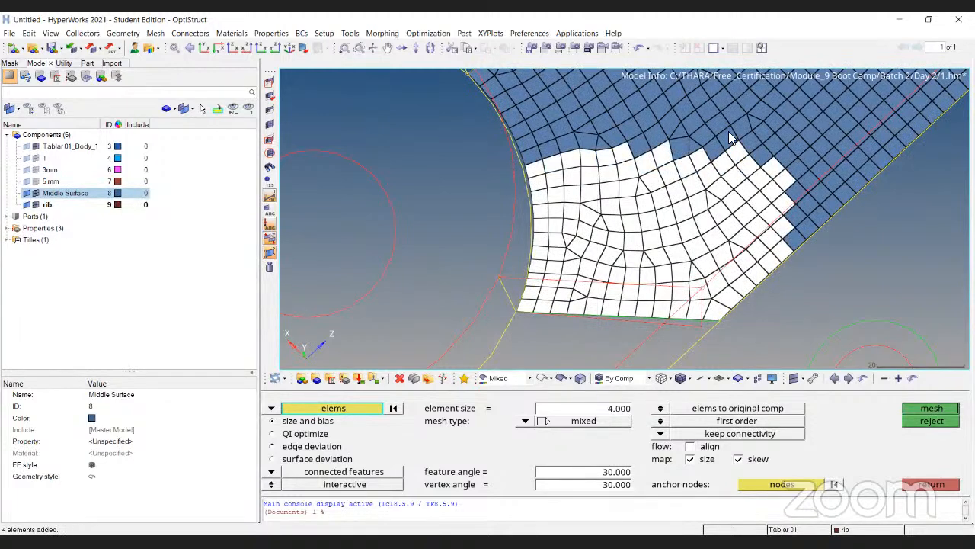
{"action": "right_click_drag", "start_coordinate": [727, 131], "coordinate": [809, 298], "text": "shift"}
{"action": "left_click", "coordinate": [679, 150]}
{"action": "left_click", "coordinate": [694, 146]}
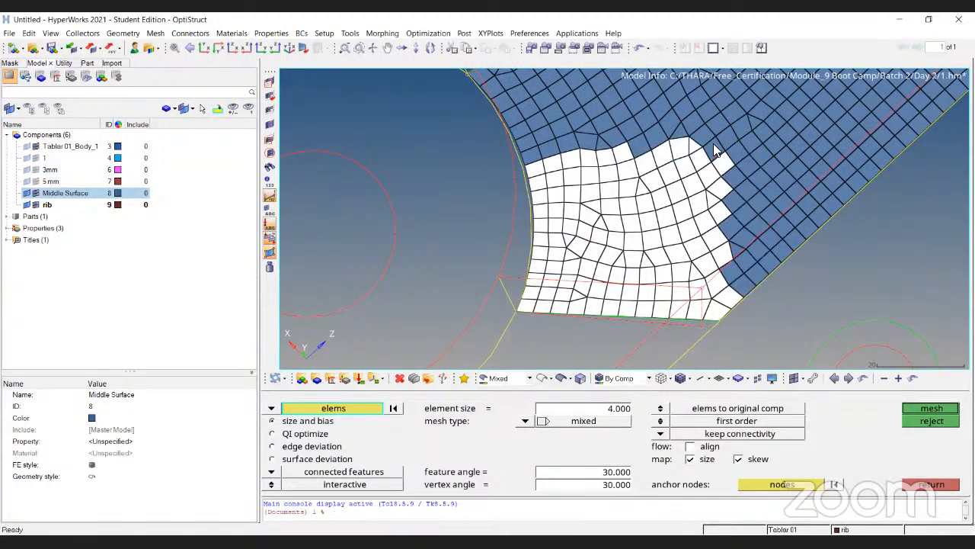
{"action": "left_click", "coordinate": [714, 145]}
{"action": "left_click", "coordinate": [706, 138]}
Step: Extend the selection along the diagonal edge, fill its stepped borders to a clean outline, and remesh it with mixed size 4 elements
{"action": "left_click_drag", "start_coordinate": [709, 191], "coordinate": [769, 319], "text": "shift"}
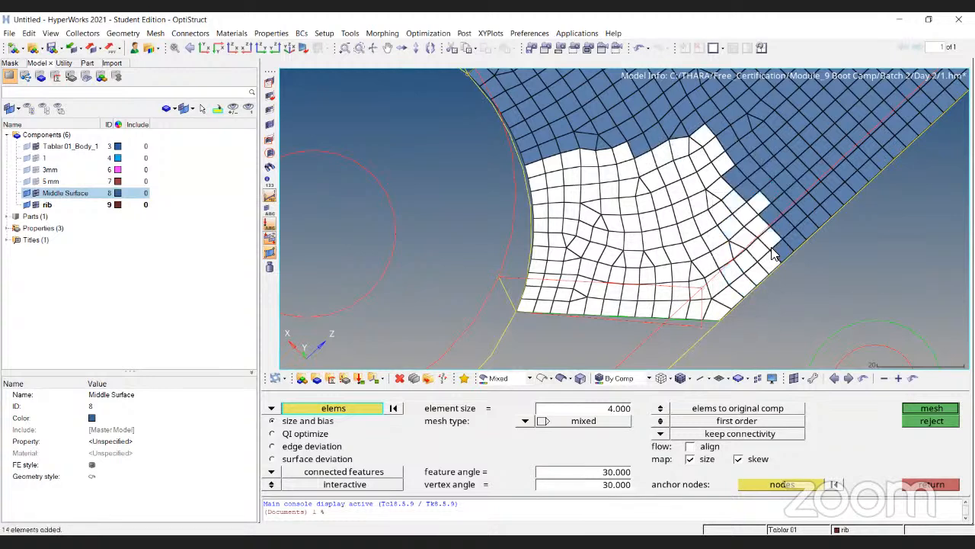
{"action": "left_click", "coordinate": [739, 182]}
{"action": "left_click", "coordinate": [747, 195]}
{"action": "left_click", "coordinate": [765, 217]}
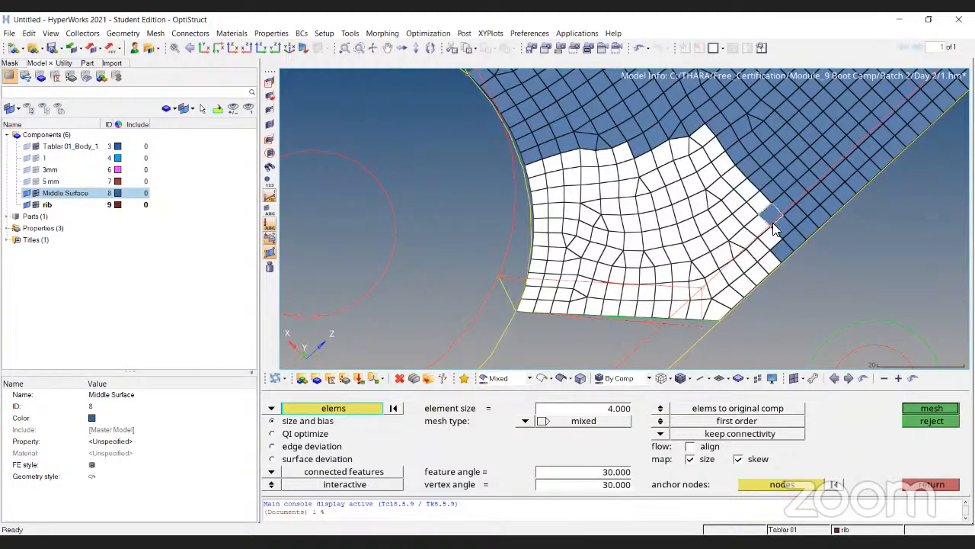
{"action": "left_click", "coordinate": [782, 229]}
{"action": "left_click", "coordinate": [788, 252]}
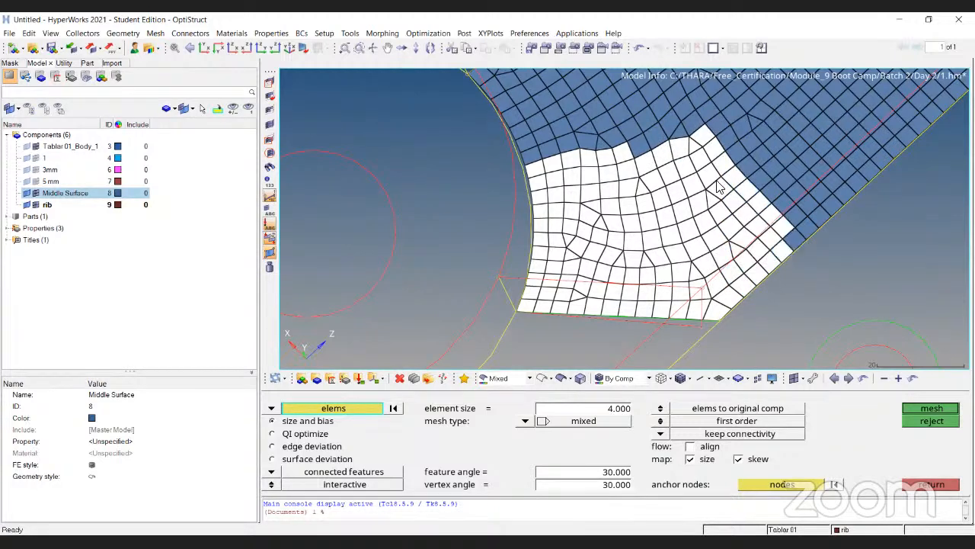
{"action": "left_click", "coordinate": [667, 134]}
{"action": "left_click", "coordinate": [692, 125]}
{"action": "left_click", "coordinate": [689, 112]}
{"action": "left_click", "coordinate": [679, 131]}
{"action": "middle_click", "coordinate": [668, 226]}
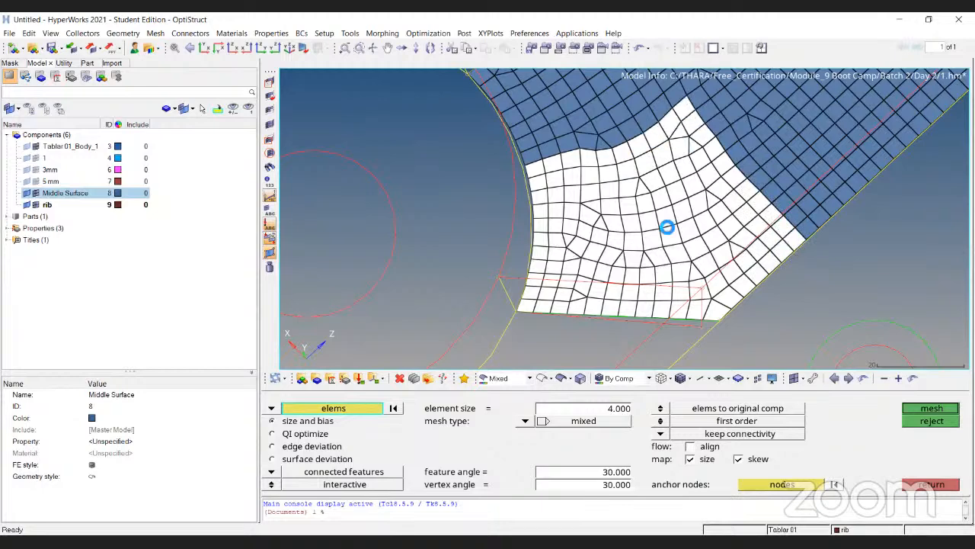
Step: Lower the hub arc's element density to 8, reduce the short lower and diagonal edges by one element each, remesh and accept
{"action": "scroll", "coordinate": [542, 218], "scroll_direction": "up", "scroll_amount": 3, "text": "ctrl"}
{"action": "scroll", "coordinate": [533, 215], "scroll_direction": "down", "scroll_amount": 2, "text": "ctrl"}
{"action": "right_click", "coordinate": [536, 216]}
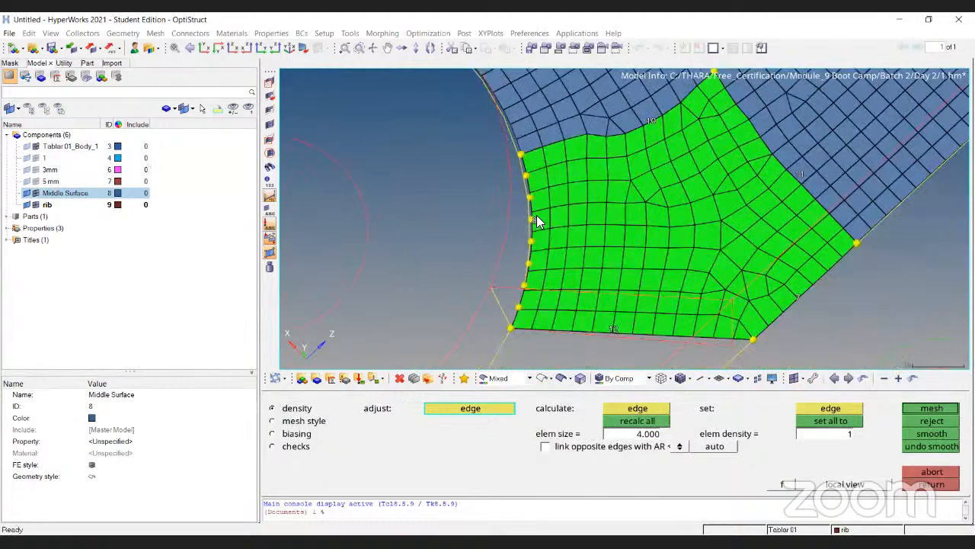
{"action": "middle_click", "coordinate": [537, 221]}
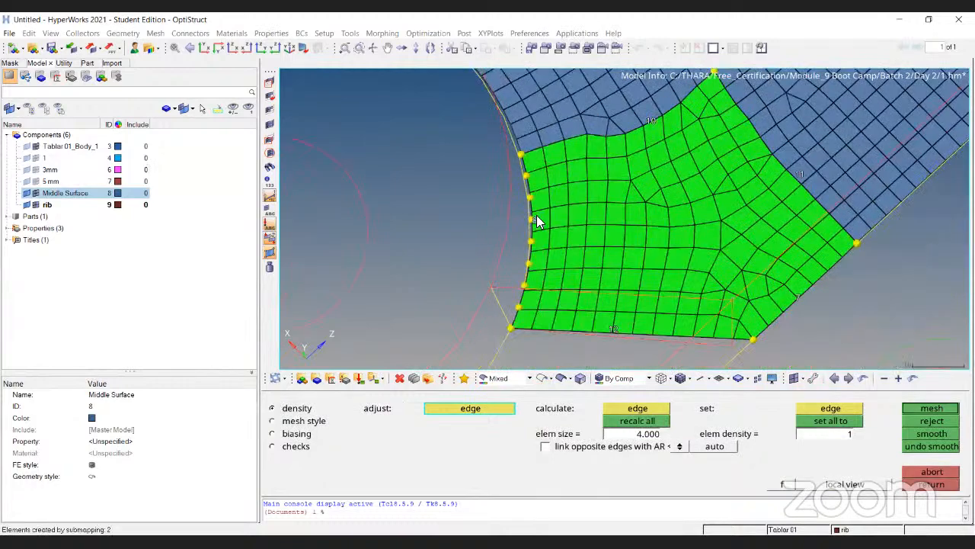
{"action": "right_click", "coordinate": [619, 330]}
{"action": "middle_click", "coordinate": [620, 329]}
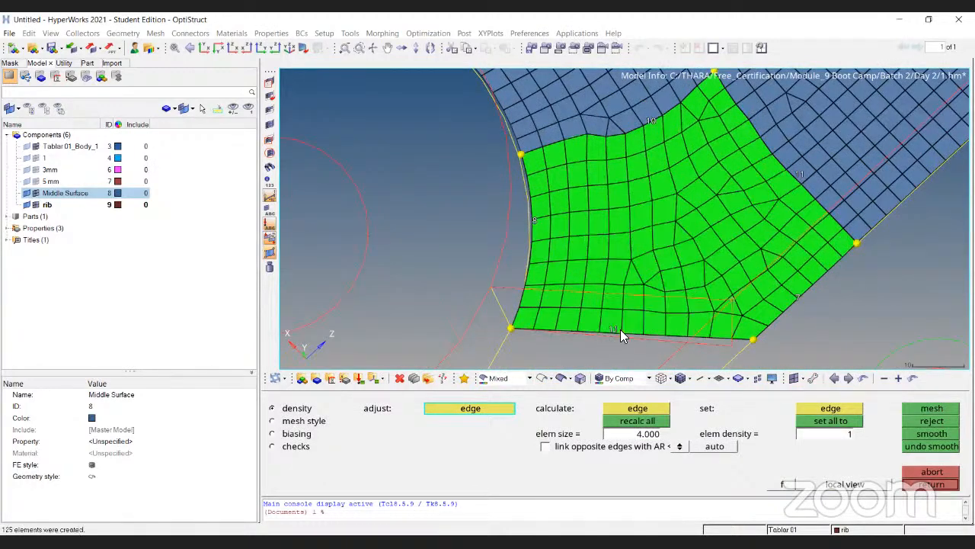
{"action": "right_click", "coordinate": [796, 297]}
{"action": "middle_click", "coordinate": [798, 302]}
{"action": "middle_click", "coordinate": [517, 196]}
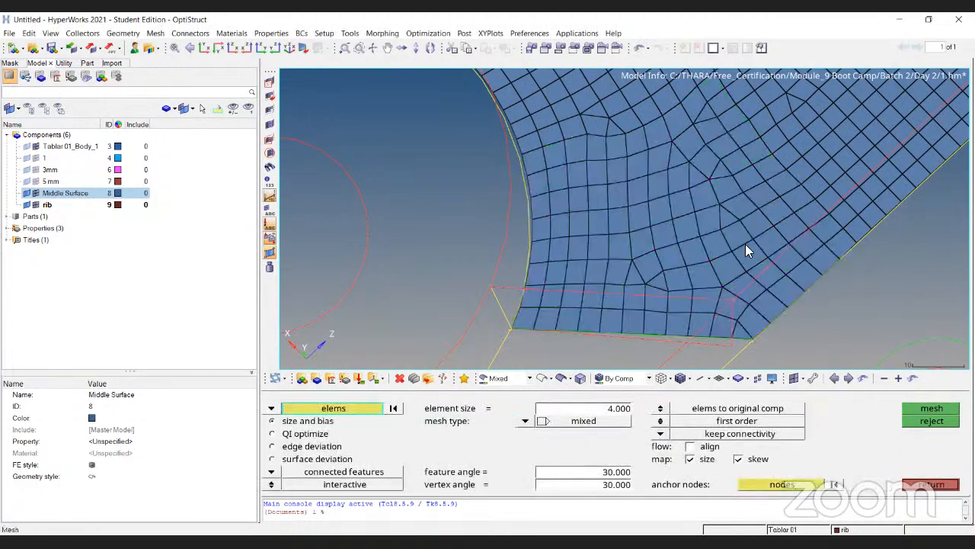
Step: Select the block of irregular elements in the middle of the surface, completing its slanted border on the hub side
{"action": "scroll", "coordinate": [745, 243], "scroll_direction": "down", "scroll_amount": 2, "text": "ctrl"}
{"action": "left_click_drag", "start_coordinate": [746, 245], "coordinate": [523, 163], "text": "ctrl"}
{"action": "right_click_drag", "start_coordinate": [636, 299], "coordinate": [533, 177], "text": "ctrl"}
{"action": "scroll", "coordinate": [532, 178], "scroll_direction": "up", "scroll_amount": 2, "text": "ctrl"}
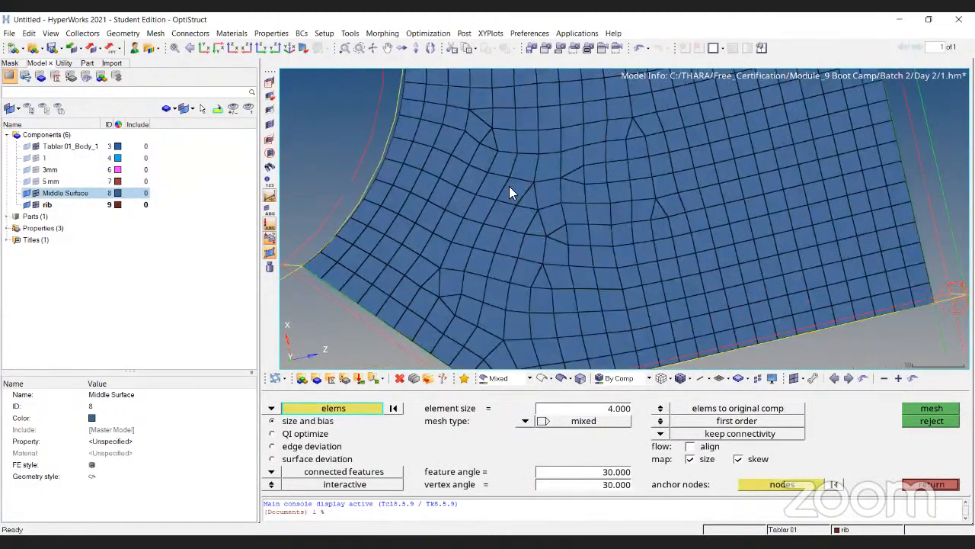
{"action": "left_click_drag", "start_coordinate": [492, 162], "coordinate": [700, 300], "text": "shift"}
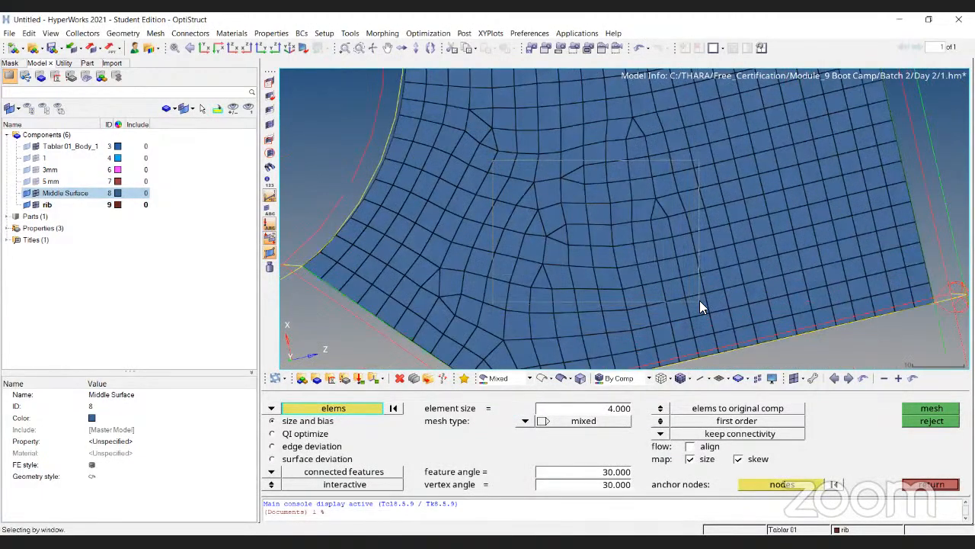
{"action": "left_click", "coordinate": [490, 238]}
{"action": "left_click", "coordinate": [474, 285]}
{"action": "left_click", "coordinate": [450, 282]}
{"action": "left_click", "coordinate": [458, 257]}
{"action": "left_click", "coordinate": [484, 208]}
{"action": "left_click", "coordinate": [493, 187]}
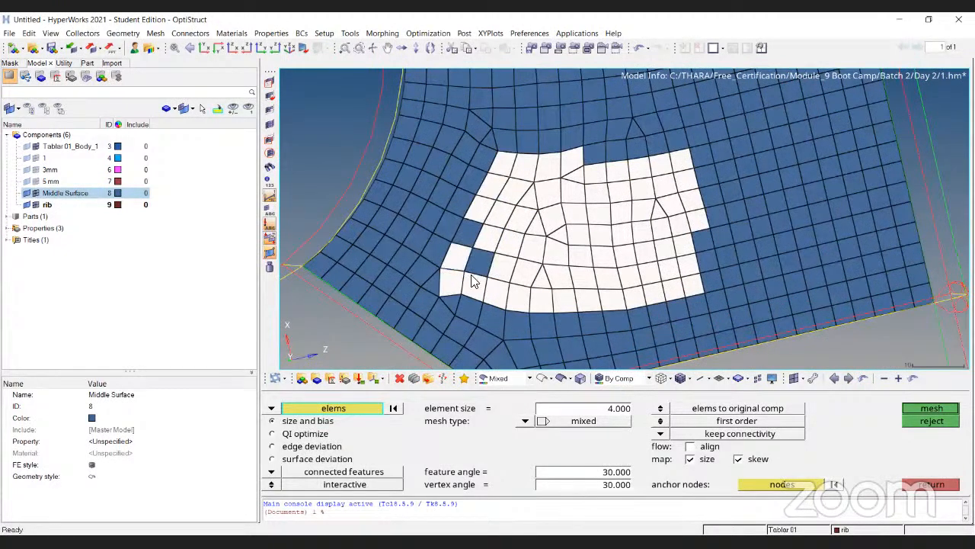
{"action": "left_click", "coordinate": [468, 230]}
Step: Extend the selected block away from the hub to a straight element column, remesh it with mixed size 4 elements and accept it
{"action": "left_click_drag", "start_coordinate": [563, 128], "coordinate": [768, 288], "text": "shift"}
{"action": "left_click", "coordinate": [767, 270]}
{"action": "right_click", "coordinate": [573, 137]}
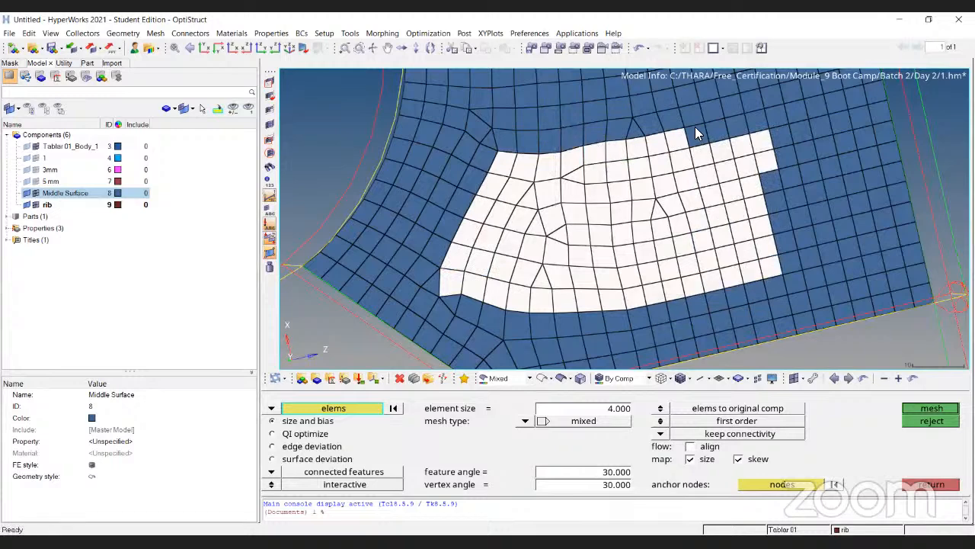
{"action": "right_click_drag", "start_coordinate": [722, 120], "coordinate": [851, 325], "text": "shift"}
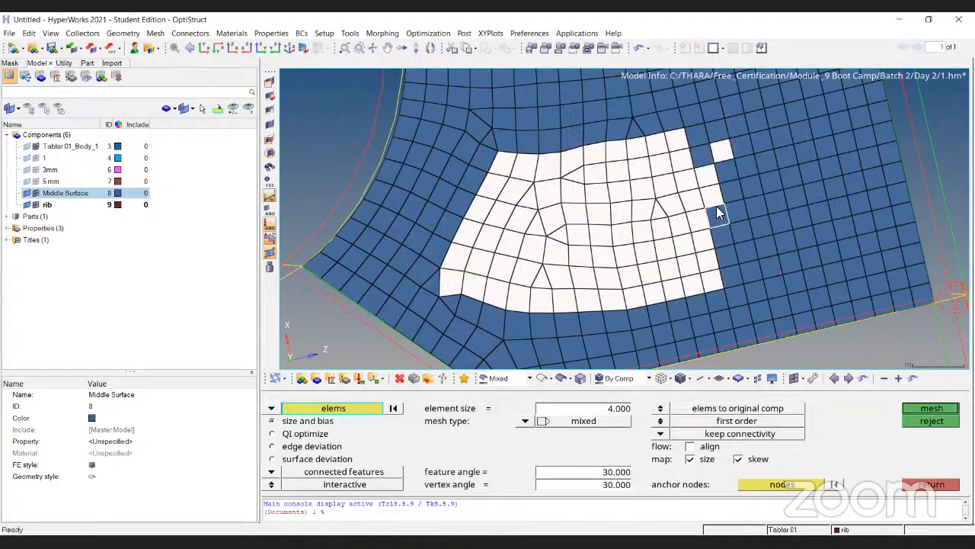
{"action": "right_click", "coordinate": [722, 157]}
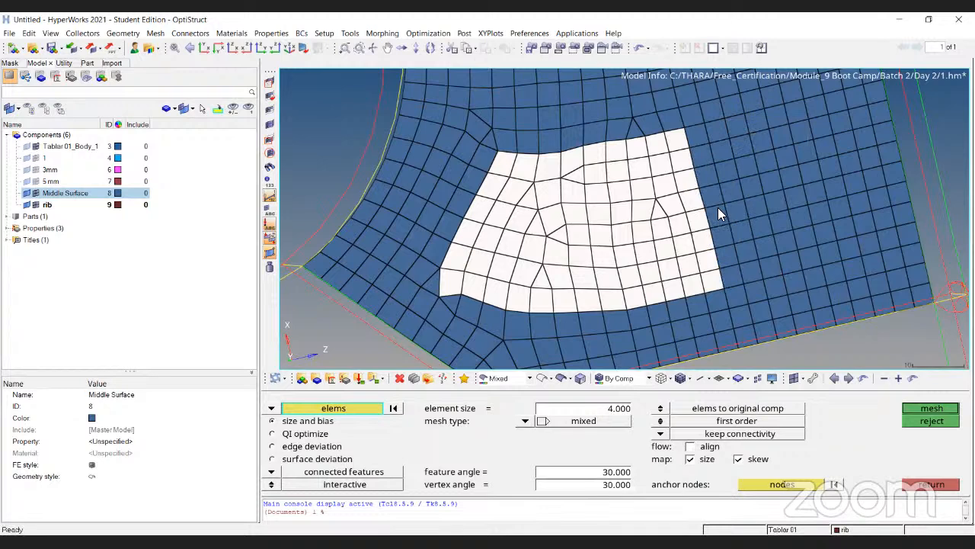
{"action": "middle_click", "coordinate": [718, 208]}
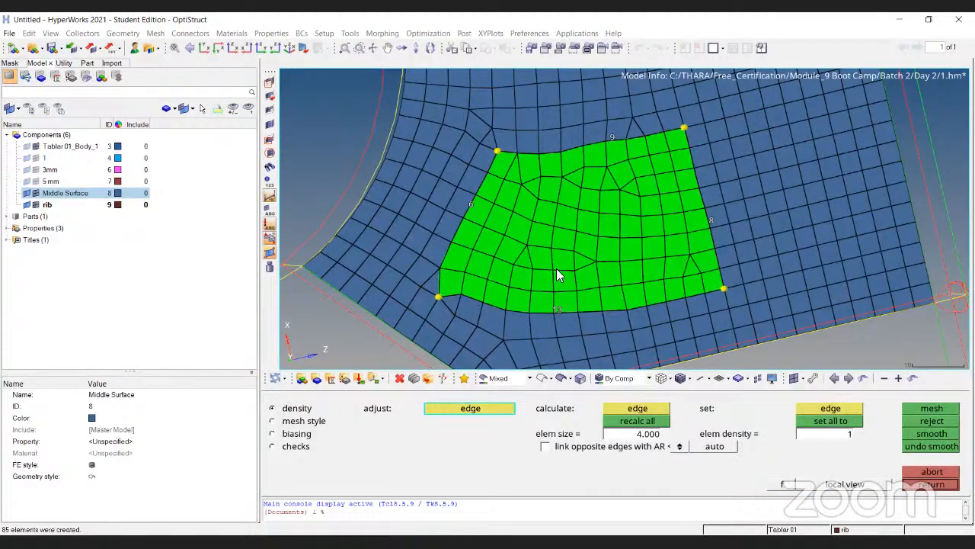
{"action": "middle_click", "coordinate": [556, 264]}
Step: Select a smaller block of irregular elements within the remeshed area, even out its borders, remesh it and accept the result
{"action": "left_click_drag", "start_coordinate": [525, 134], "coordinate": [655, 275], "text": "shift"}
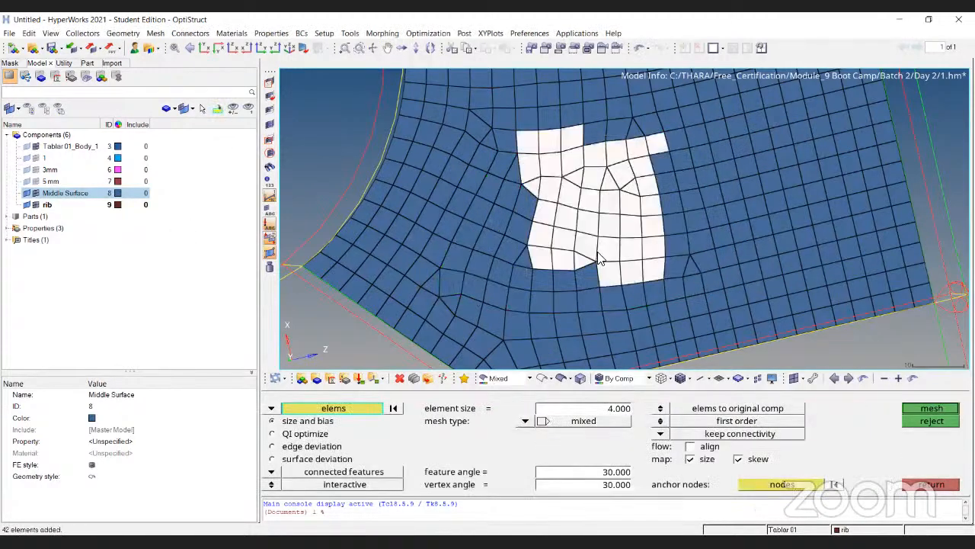
{"action": "left_click_drag", "start_coordinate": [495, 169], "coordinate": [592, 283], "text": "shift"}
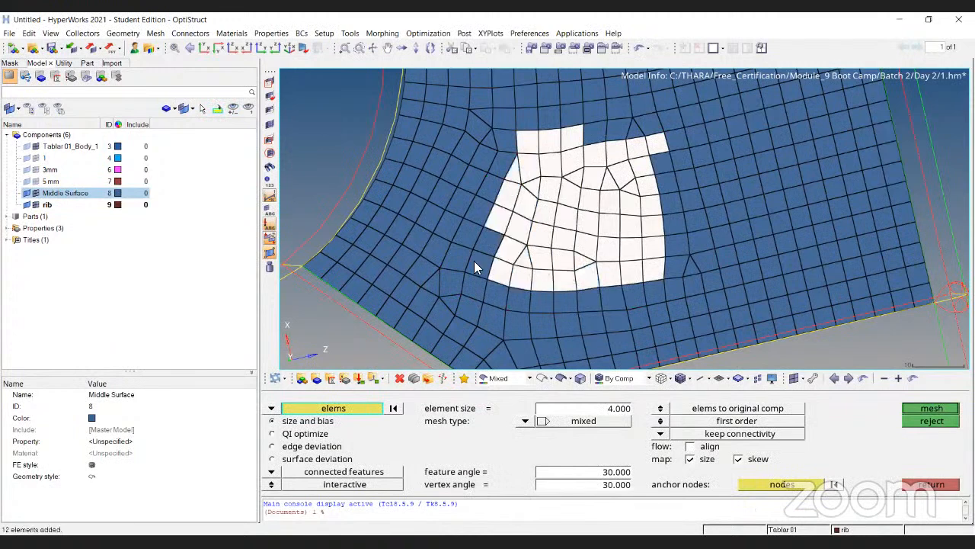
{"action": "left_click", "coordinate": [477, 264]}
{"action": "left_click_drag", "start_coordinate": [583, 173], "coordinate": [649, 137], "text": "shift"}
{"action": "right_click", "coordinate": [649, 137]}
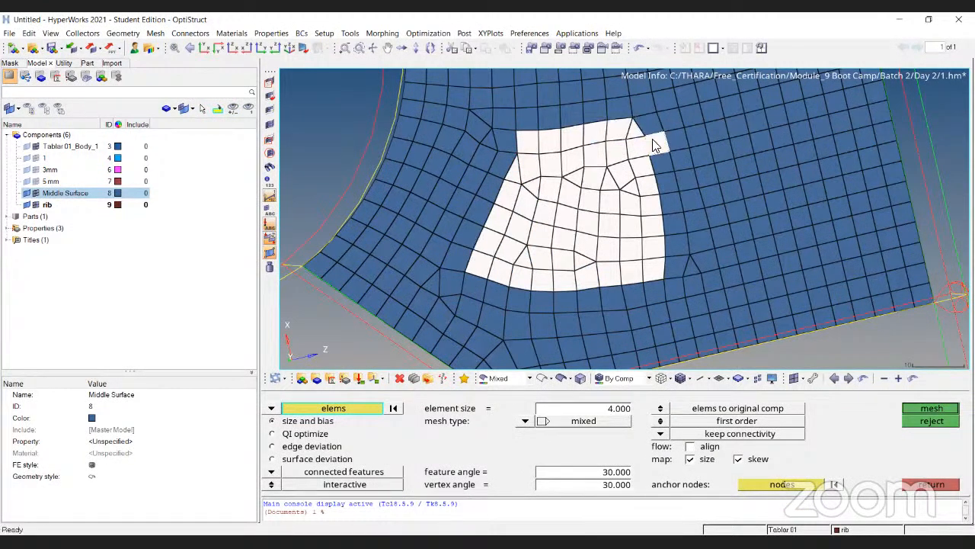
{"action": "left_click", "coordinate": [929, 409]}
{"action": "key", "text": "Escape"}
Step: Select the elements a few rows from the hub's arc down to the corner of the two outer edges and remesh them
{"action": "scroll", "coordinate": [557, 228], "scroll_direction": "down", "scroll_amount": 3}
{"action": "right_click_drag", "start_coordinate": [557, 215], "coordinate": [554, 172], "text": "ctrl"}
{"action": "left_click_drag", "start_coordinate": [456, 151], "coordinate": [604, 357], "text": "shift"}
{"action": "scroll", "coordinate": [478, 171], "scroll_direction": "up", "scroll_amount": 2}
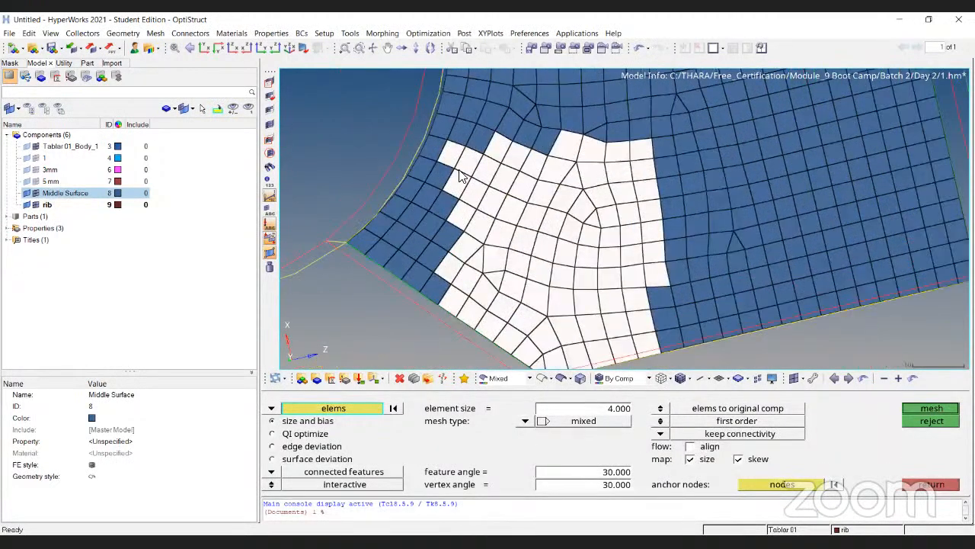
{"action": "right_click", "coordinate": [458, 189]}
{"action": "right_click", "coordinate": [450, 157]}
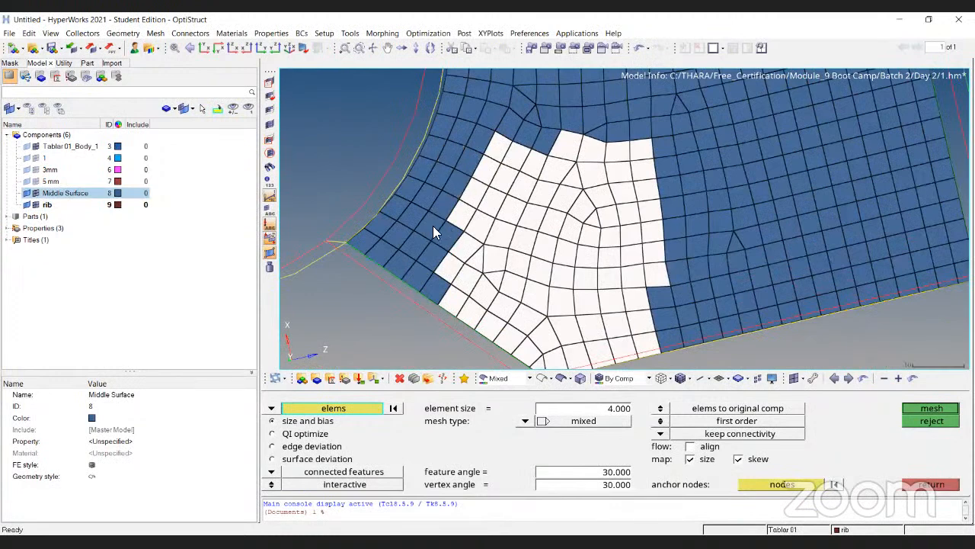
{"action": "left_click_drag", "start_coordinate": [430, 240], "coordinate": [469, 317], "text": "shift"}
{"action": "left_click", "coordinate": [440, 233]}
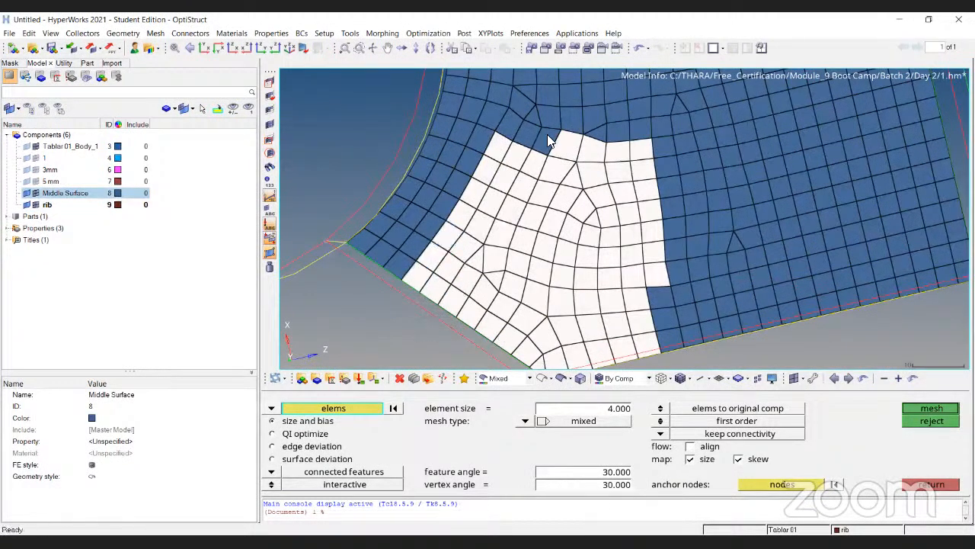
{"action": "left_click", "coordinate": [521, 131]}
{"action": "left_click_drag", "start_coordinate": [633, 192], "coordinate": [678, 347], "text": "shift"}
{"action": "right_click", "coordinate": [675, 233]}
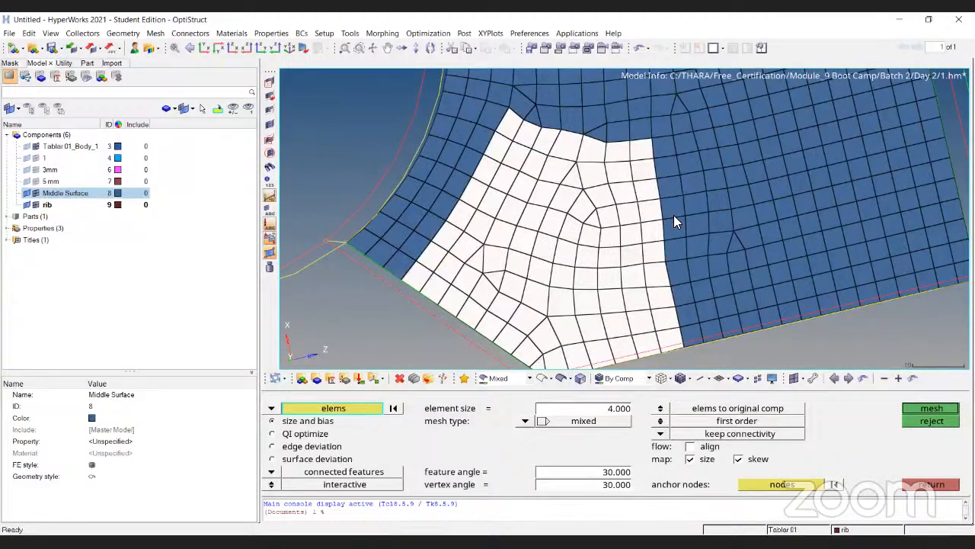
{"action": "left_click", "coordinate": [931, 408]}
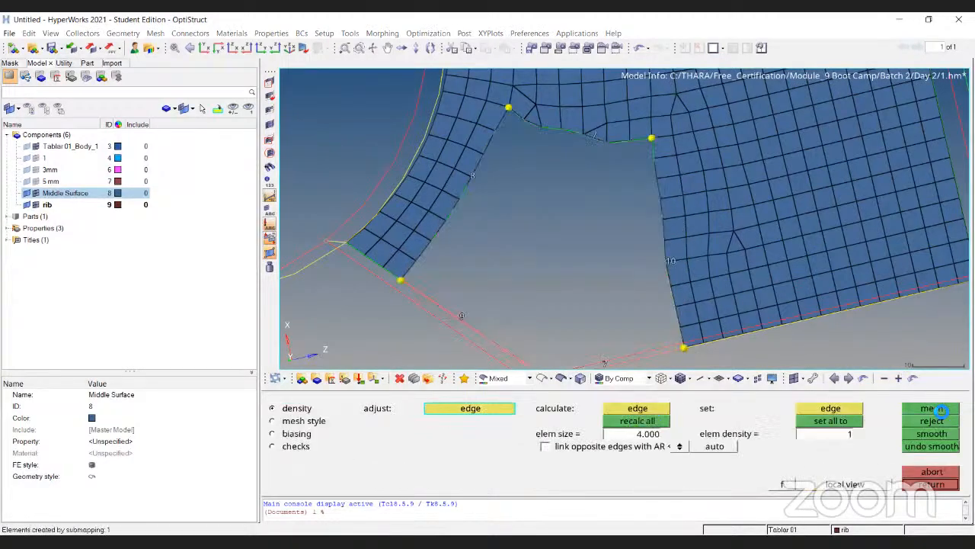
Step: Try an element density of 8 on the patch's short outer edge near the hub, raise it to 10, and remesh the patch
{"action": "left_click", "coordinate": [463, 317]}
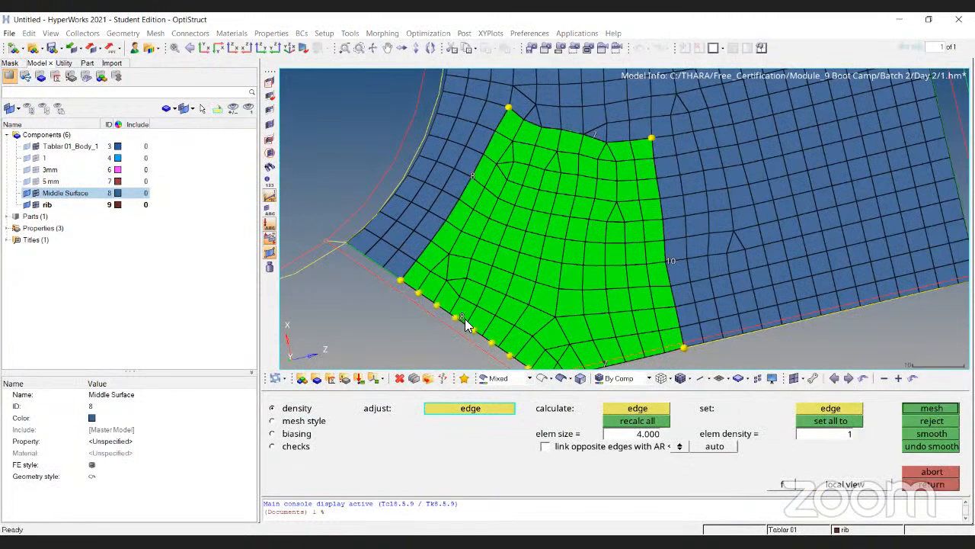
{"action": "left_click", "coordinate": [931, 409]}
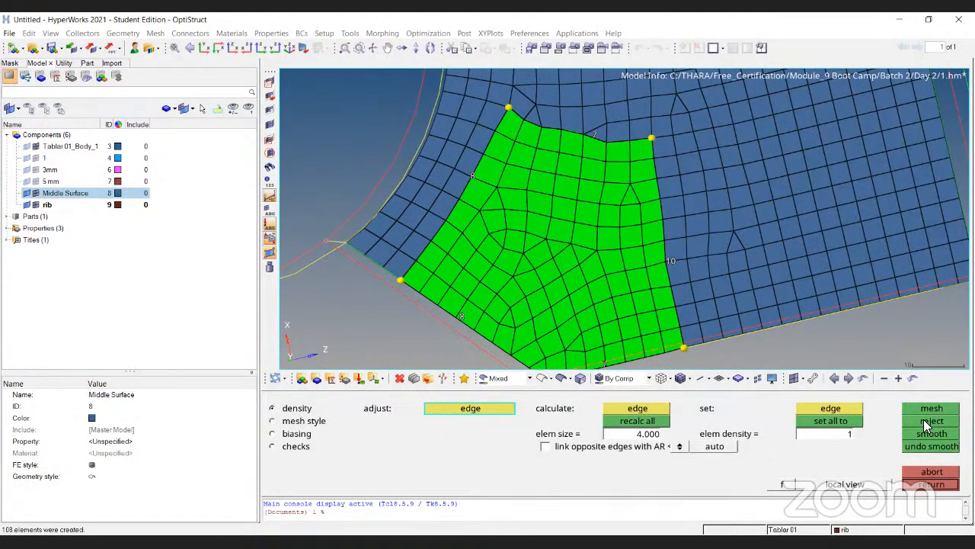
{"action": "left_click", "coordinate": [464, 316]}
{"action": "left_click", "coordinate": [464, 316]}
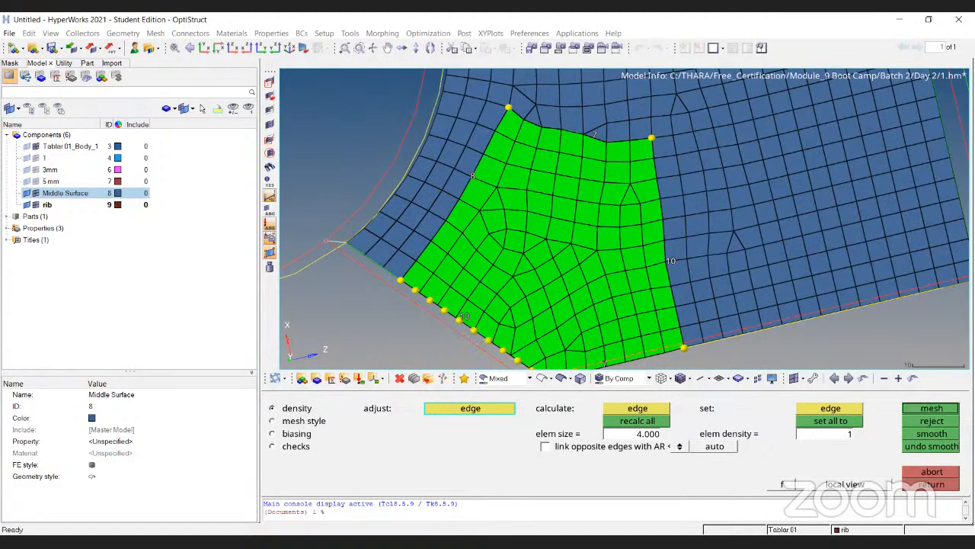
{"action": "left_click", "coordinate": [931, 409]}
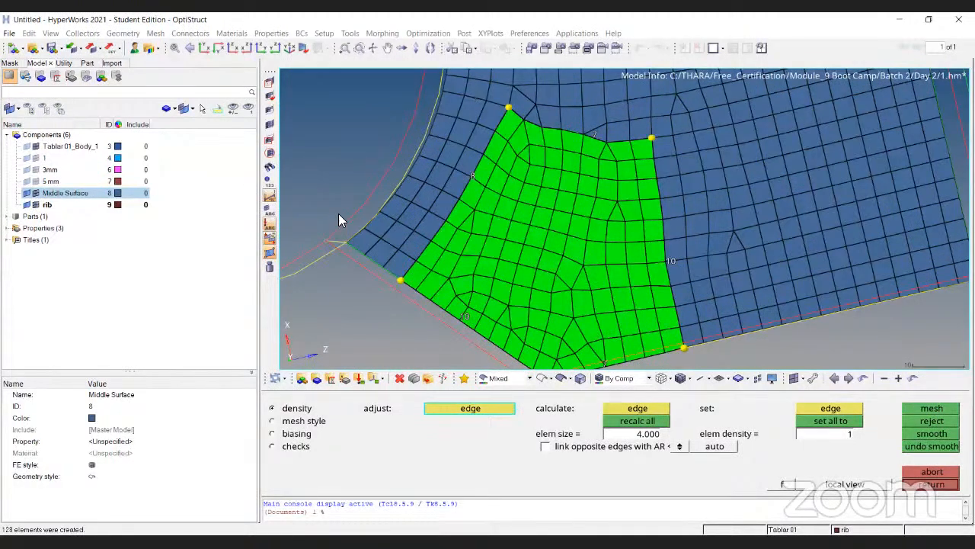
Step: Check the remeshed patch around its outer corner, accept it and close the automesh command
{"action": "right_click_drag", "start_coordinate": [553, 169], "coordinate": [532, 105], "text": "ctrl"}
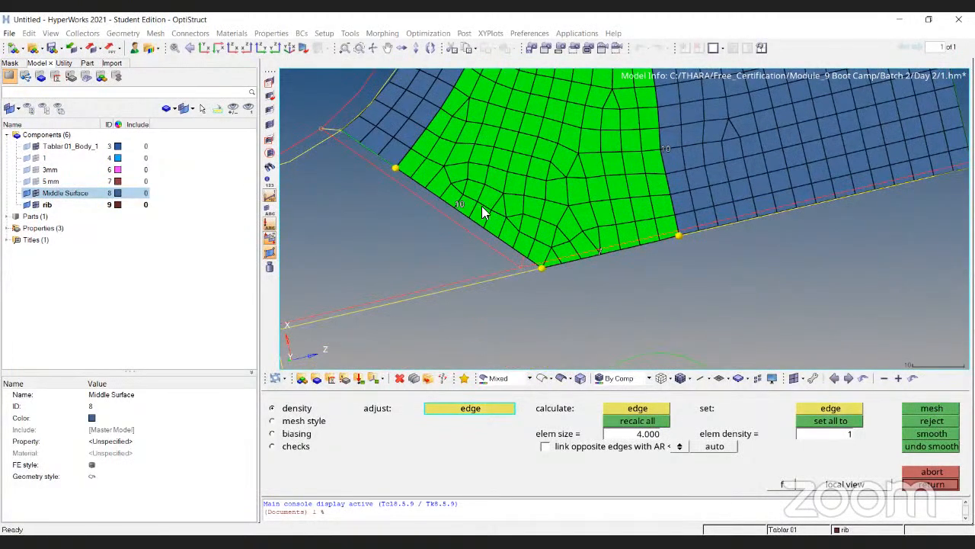
{"action": "scroll", "coordinate": [467, 213], "scroll_direction": "up", "scroll_amount": 3}
{"action": "scroll", "coordinate": [576, 228], "scroll_direction": "down", "scroll_amount": 5}
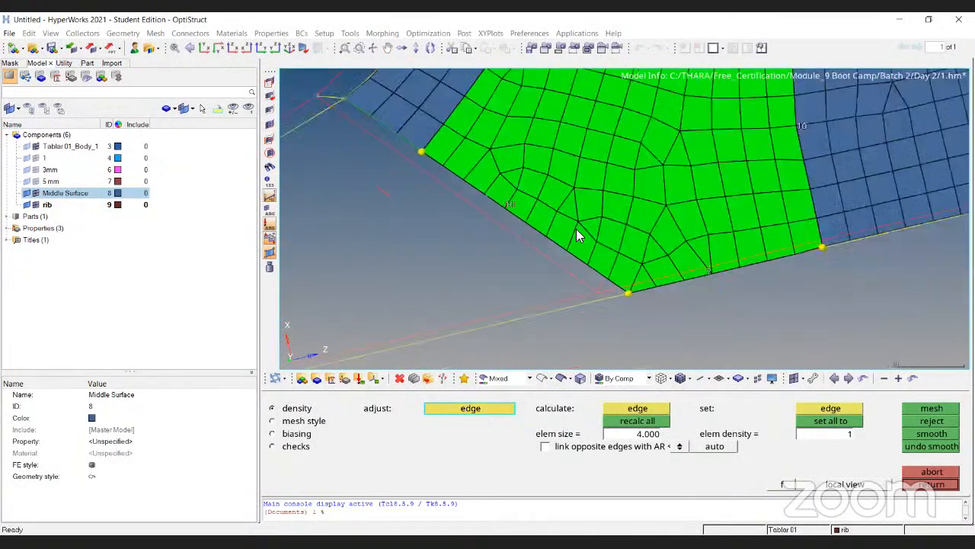
{"action": "right_click_drag", "start_coordinate": [593, 272], "coordinate": [577, 331], "text": "ctrl"}
{"action": "key", "text": "Escape"}
{"action": "key", "text": "Escape"}
{"action": "right_click_drag", "start_coordinate": [679, 241], "coordinate": [668, 283], "text": "ctrl"}
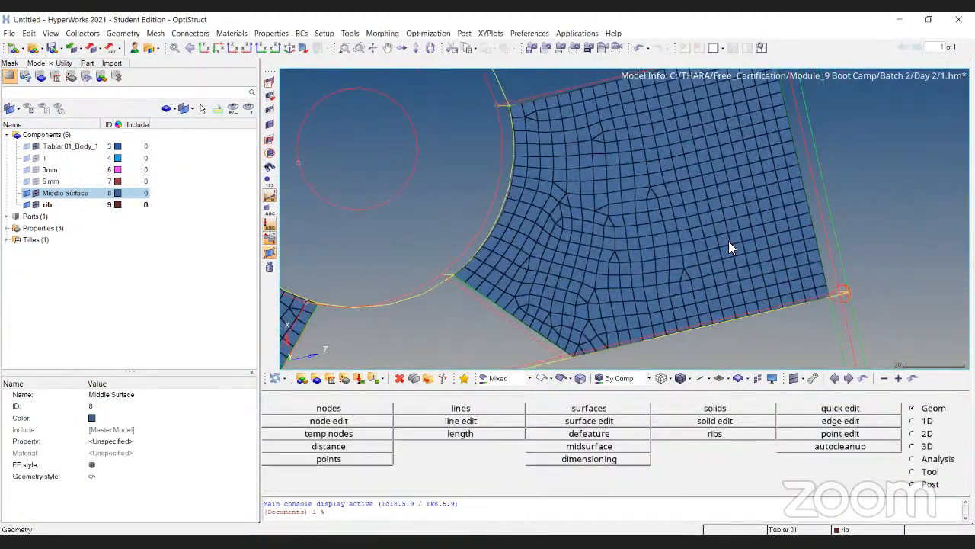
Step: Shade the geometry and automesh the ring surface around one of the plate's small holes with mixed elements of size 4
{"action": "left_click_drag", "start_coordinate": [731, 297], "coordinate": [532, 104], "text": "ctrl"}
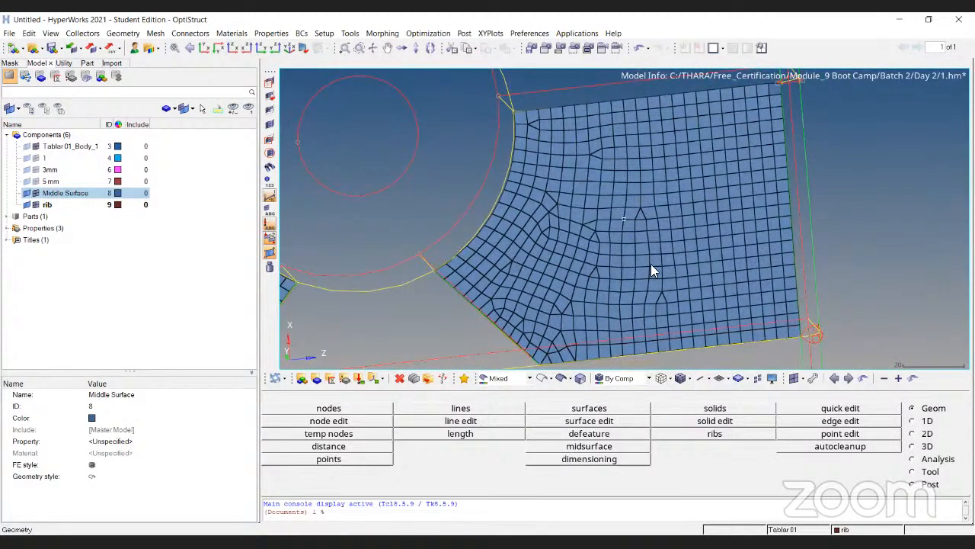
{"action": "scroll", "coordinate": [650, 263], "scroll_direction": "down", "scroll_amount": 2}
{"action": "left_click_drag", "start_coordinate": [629, 324], "coordinate": [752, 165], "text": "ctrl"}
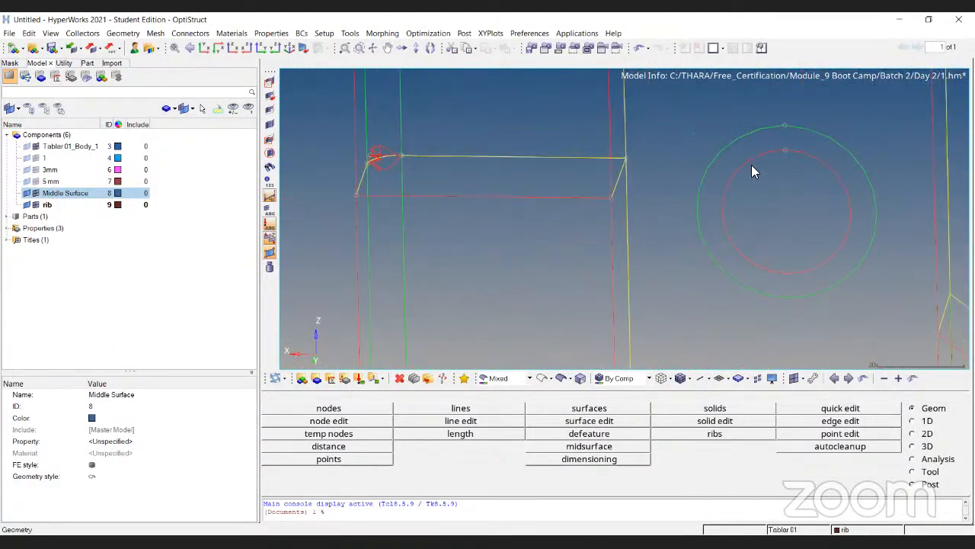
{"action": "key", "text": "F12"}
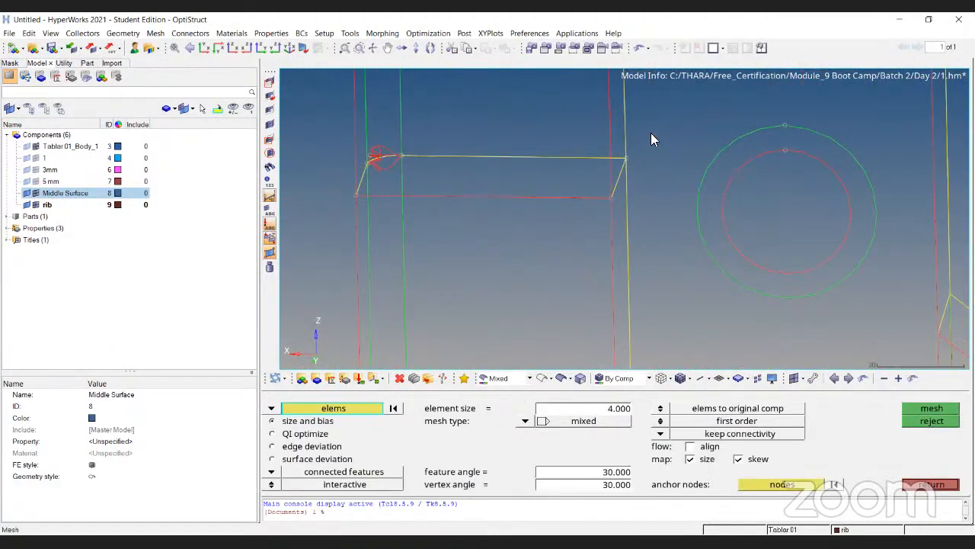
{"action": "left_click", "coordinate": [271, 408]}
{"action": "left_click", "coordinate": [308, 434]}
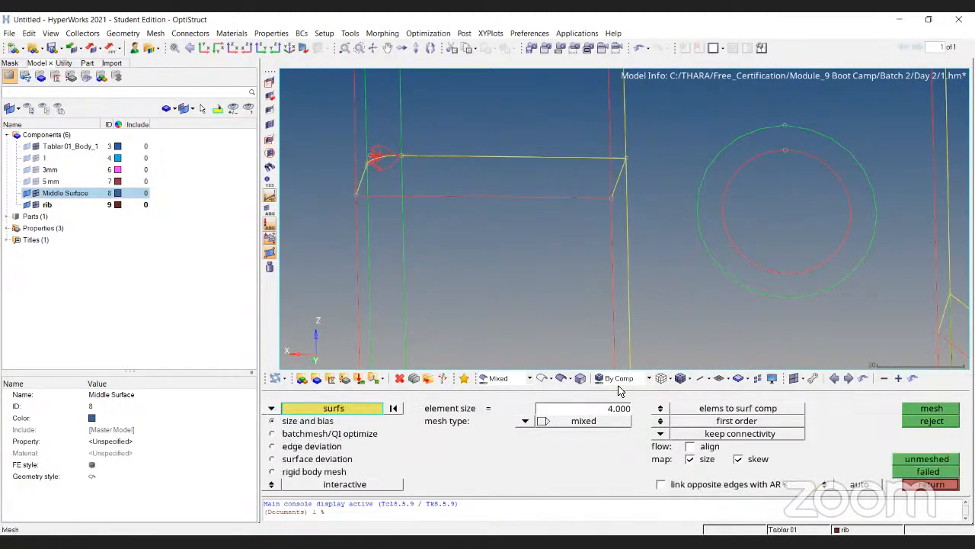
{"action": "left_click", "coordinate": [558, 378]}
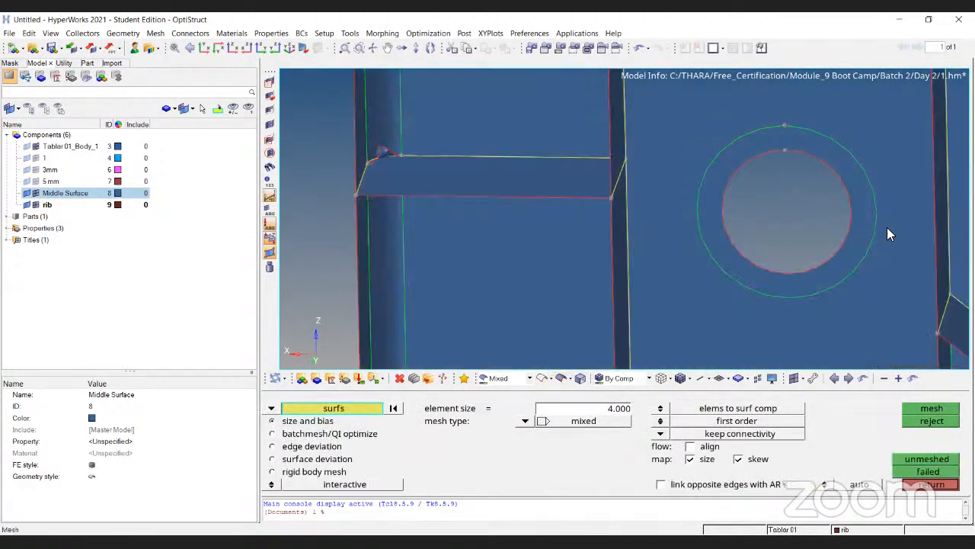
{"action": "right_click_drag", "start_coordinate": [734, 152], "coordinate": [652, 114], "text": "ctrl"}
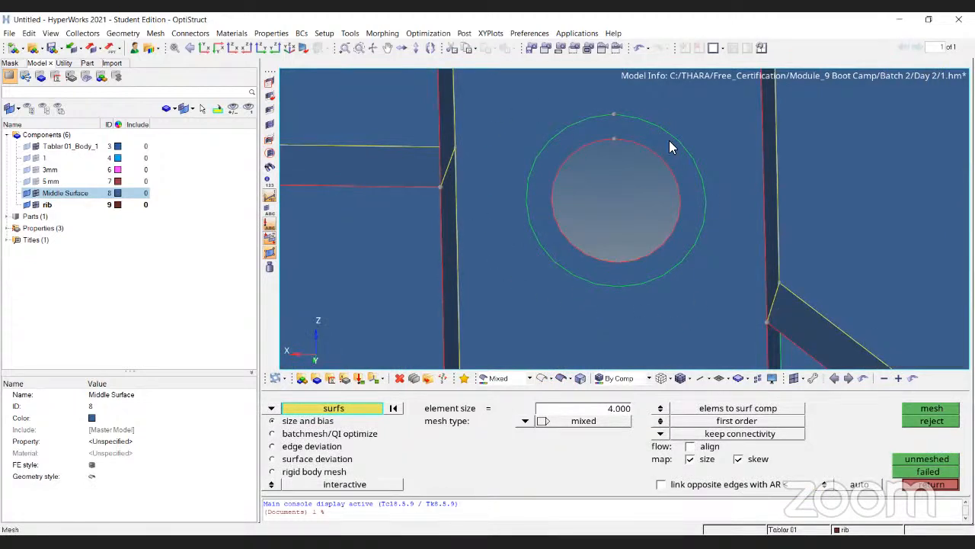
{"action": "scroll", "coordinate": [603, 253], "scroll_direction": "up", "scroll_amount": 4}
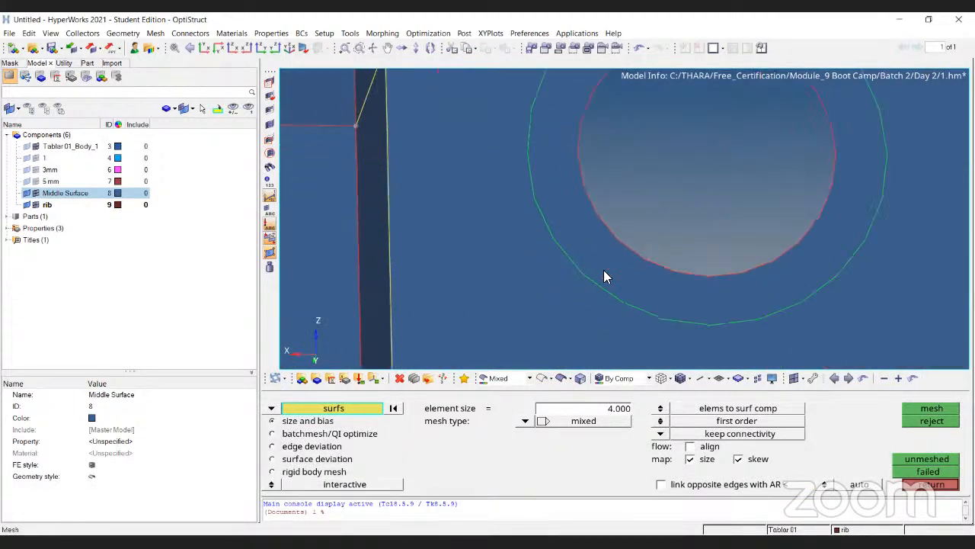
{"action": "left_click", "coordinate": [600, 270]}
{"action": "scroll", "coordinate": [599, 268], "scroll_direction": "down", "scroll_amount": 2}
{"action": "middle_click", "coordinate": [594, 263]}
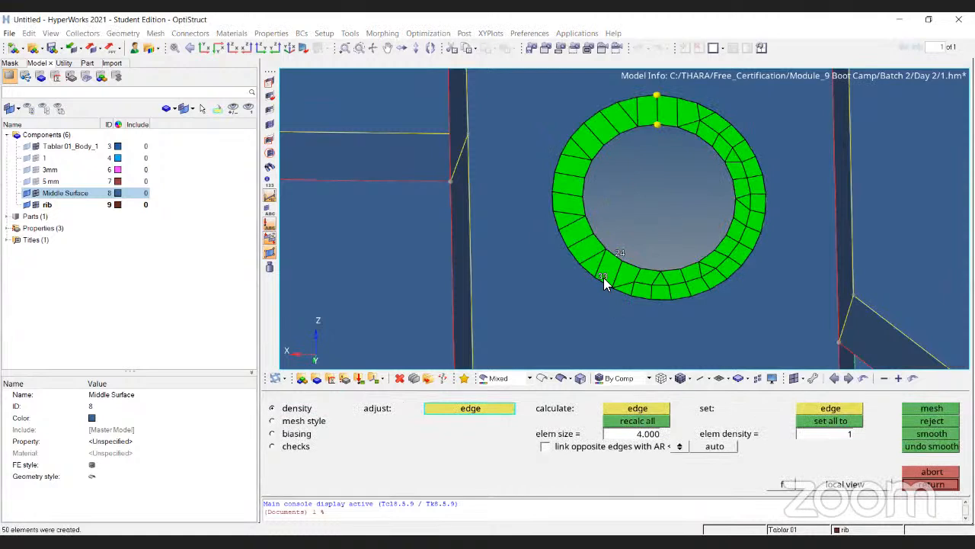
Step: Set the element density of the ring's inner and outer edges to 32, remesh the ring and accept the result
{"action": "right_click", "coordinate": [604, 279]}
{"action": "left_click", "coordinate": [619, 256]}
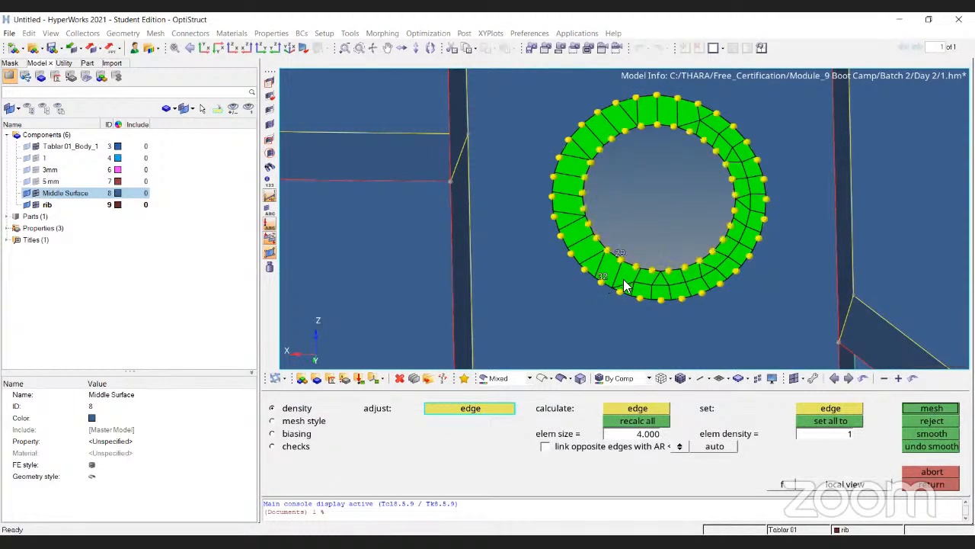
{"action": "left_click", "coordinate": [620, 256]}
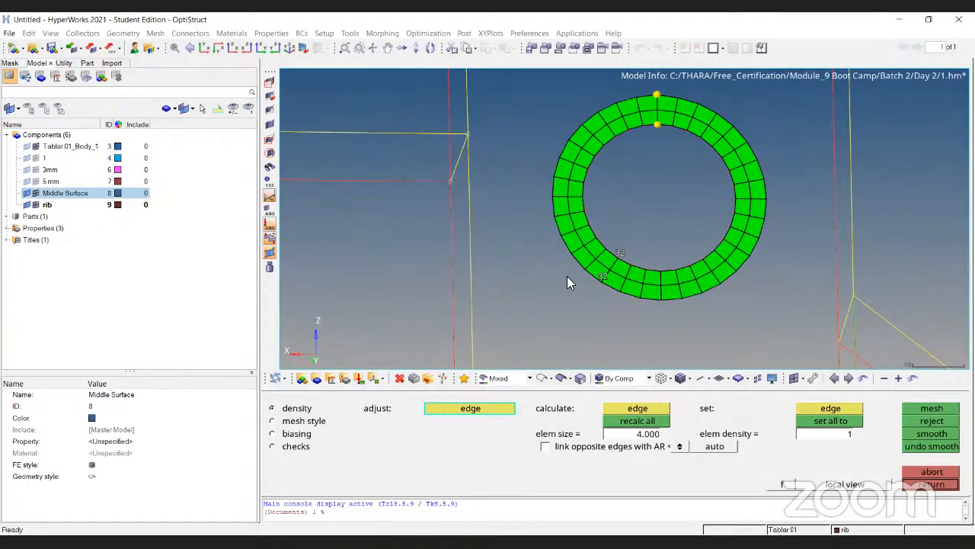
{"action": "right_click_drag", "start_coordinate": [690, 183], "coordinate": [592, 169], "text": "ctrl"}
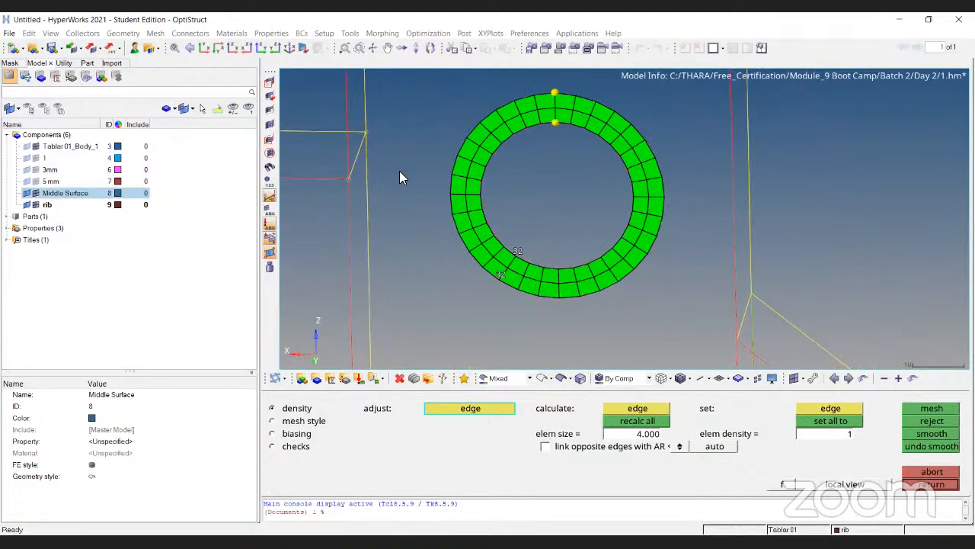
{"action": "key", "text": "Escape"}
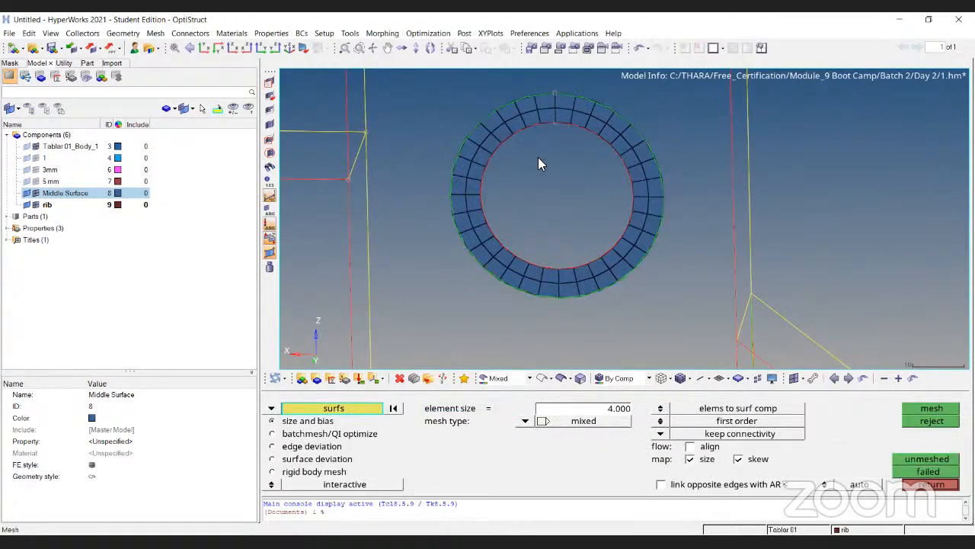
Step: Automesh the ring surface around the other small hole in the same strip of the plate with mixed elements of size 4
{"action": "scroll", "coordinate": [538, 156], "scroll_direction": "down", "scroll_amount": 8, "text": "ctrl"}
{"action": "left_click_drag", "start_coordinate": [573, 235], "coordinate": [560, 264], "text": "ctrl"}
{"action": "scroll", "coordinate": [543, 297], "scroll_direction": "up", "scroll_amount": 5, "text": "ctrl"}
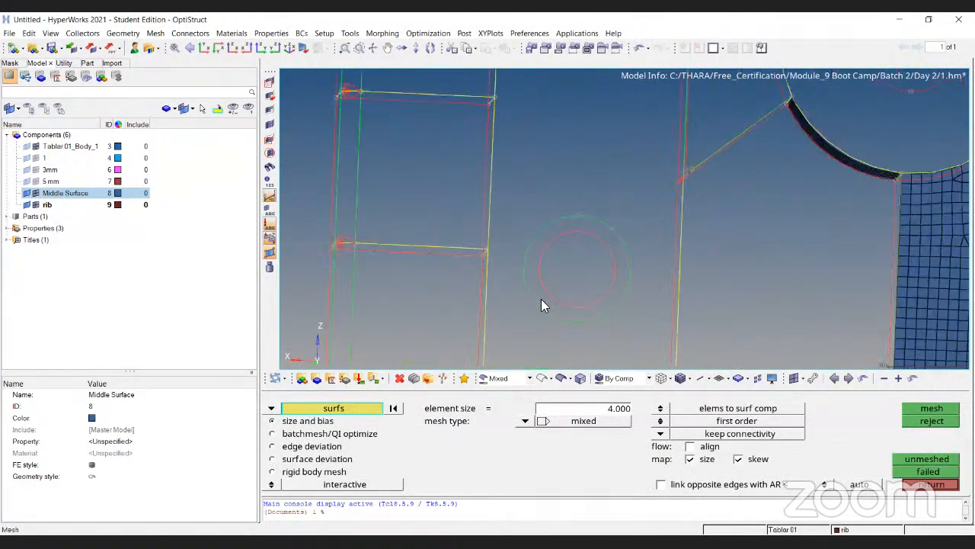
{"action": "left_click", "coordinate": [542, 301]}
{"action": "middle_click", "coordinate": [542, 302]}
{"action": "scroll", "coordinate": [544, 303], "scroll_direction": "up", "scroll_amount": 4, "text": "ctrl"}
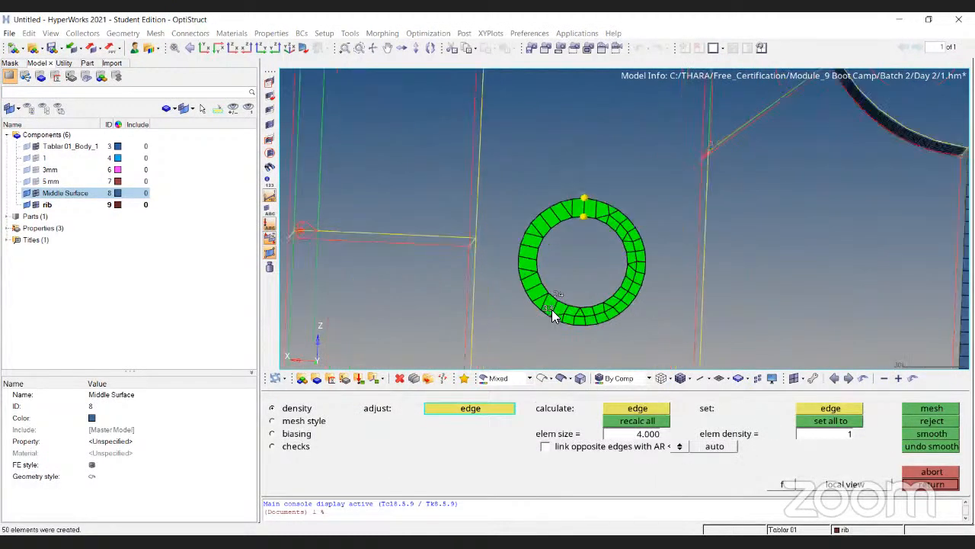
Step: Match the second ring's inner and outer edge densities at 32, remesh it and accept the result
{"action": "left_click", "coordinate": [557, 293]}
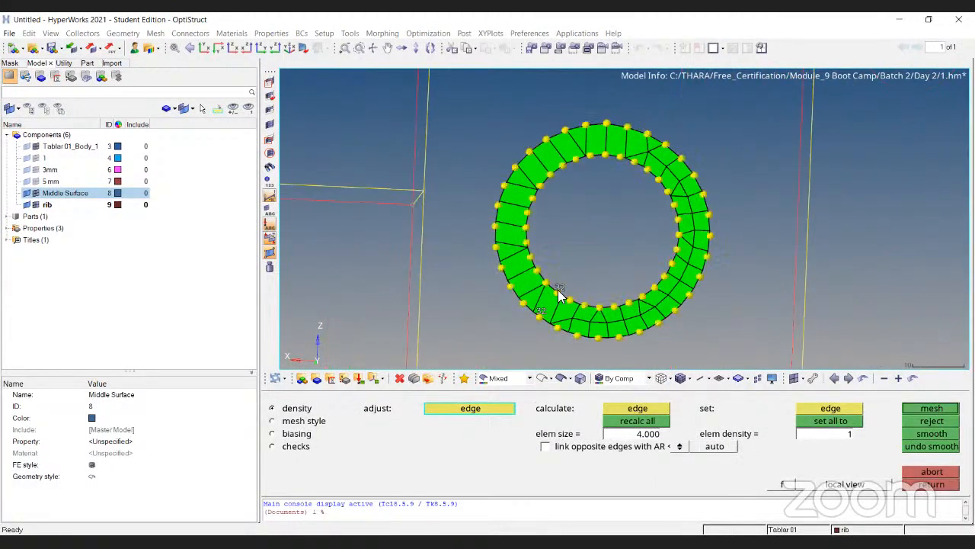
{"action": "middle_click", "coordinate": [547, 312]}
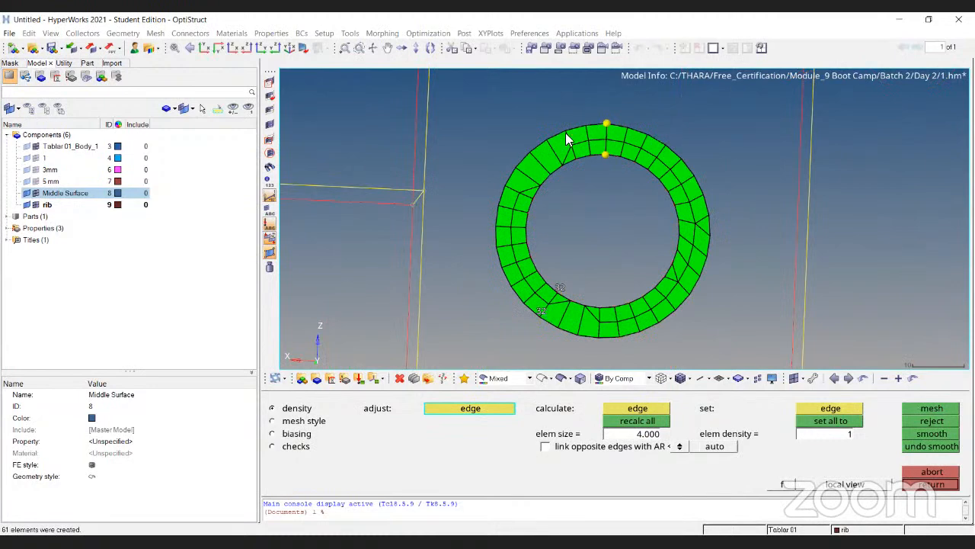
{"action": "left_click", "coordinate": [318, 425]}
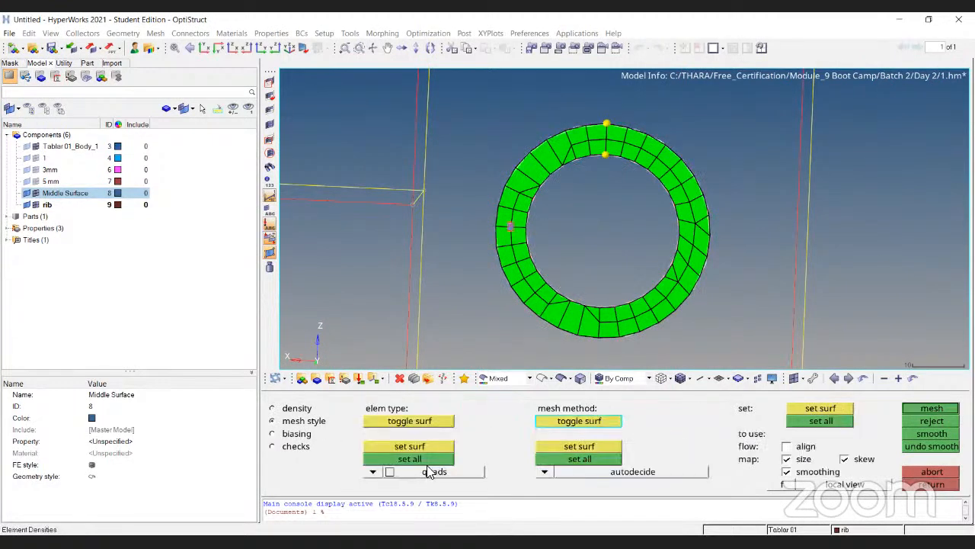
{"action": "left_click", "coordinate": [922, 412]}
{"action": "key", "text": "Escape"}
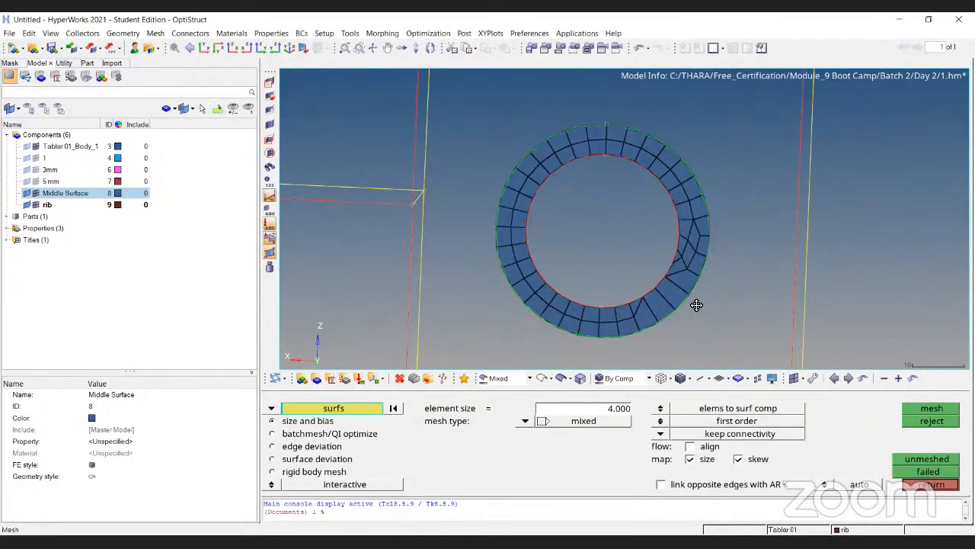
Step: Select the irregular elements in the lower quarter of the second ring, remesh them, accept the result and close the automesh command
{"action": "right_click_drag", "start_coordinate": [696, 305], "coordinate": [573, 276], "text": "ctrl"}
{"action": "left_click", "coordinate": [273, 409]}
{"action": "left_click", "coordinate": [310, 422]}
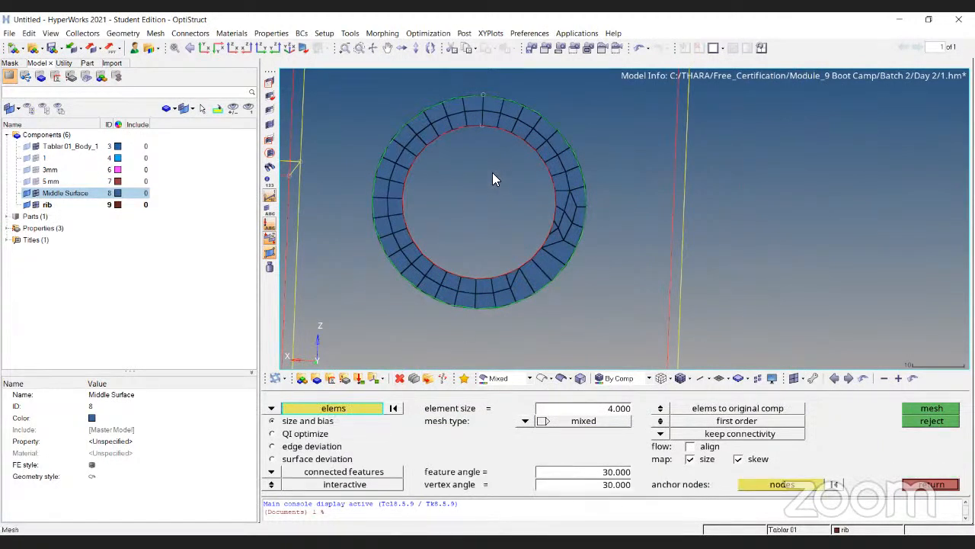
{"action": "left_click_drag", "start_coordinate": [492, 172], "coordinate": [607, 299], "text": "shift"}
{"action": "middle_click", "coordinate": [555, 268]}
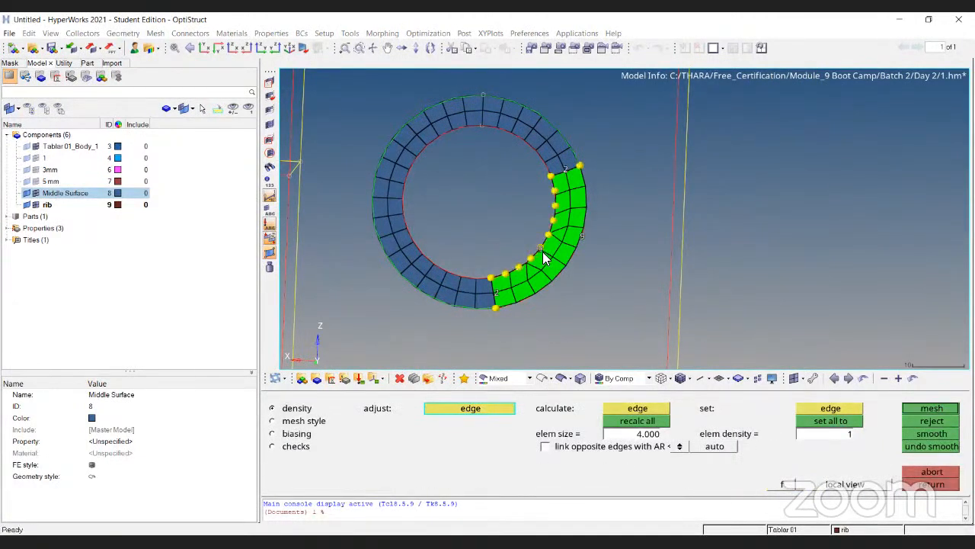
{"action": "left_click", "coordinate": [945, 410]}
{"action": "middle_click", "coordinate": [575, 261]}
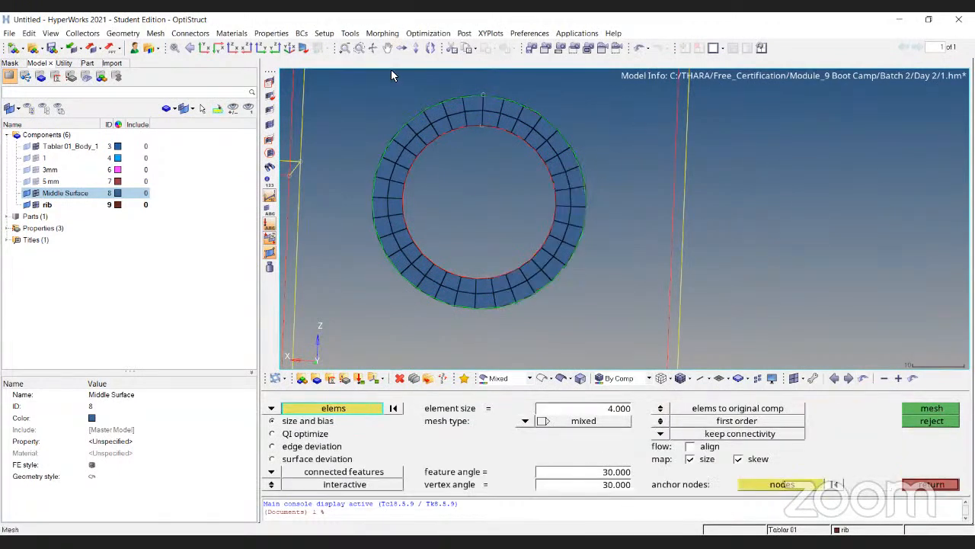
{"action": "scroll", "coordinate": [575, 143], "scroll_direction": "down", "scroll_amount": 6, "text": "ctrl"}
{"action": "right_click_drag", "start_coordinate": [719, 159], "coordinate": [700, 207], "text": "ctrl"}
{"action": "key", "text": "Escape"}
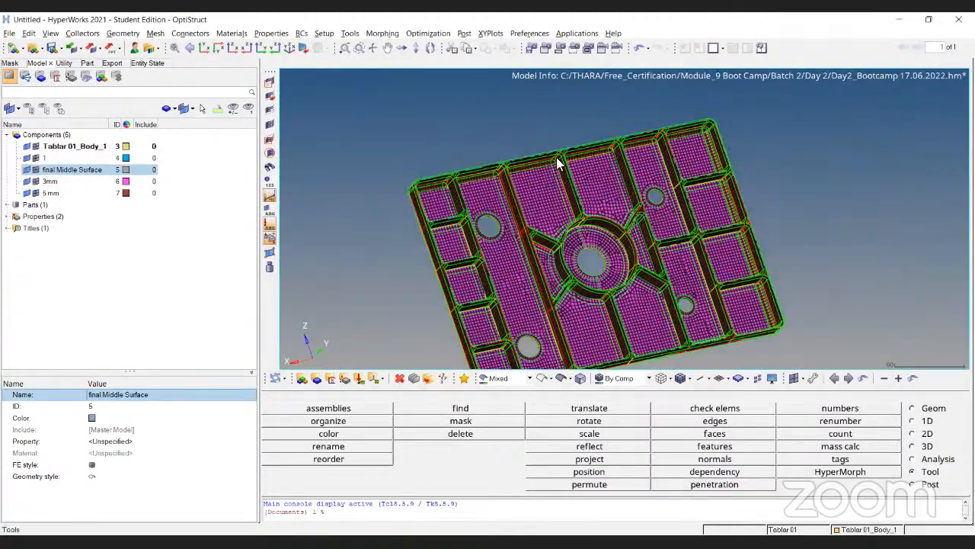
Step: Hide the geometry of the Tablar 01_Body_1 component in the fully meshed model
{"action": "left_click_drag", "start_coordinate": [558, 163], "coordinate": [743, 268], "text": "ctrl"}
{"action": "left_click_drag", "start_coordinate": [709, 239], "coordinate": [666, 224], "text": "ctrl"}
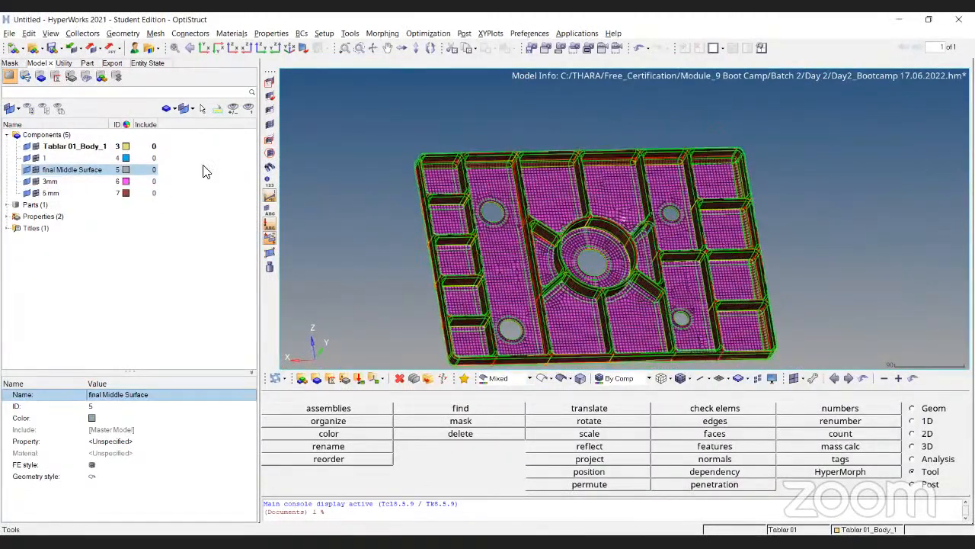
{"action": "left_click", "coordinate": [25, 146]}
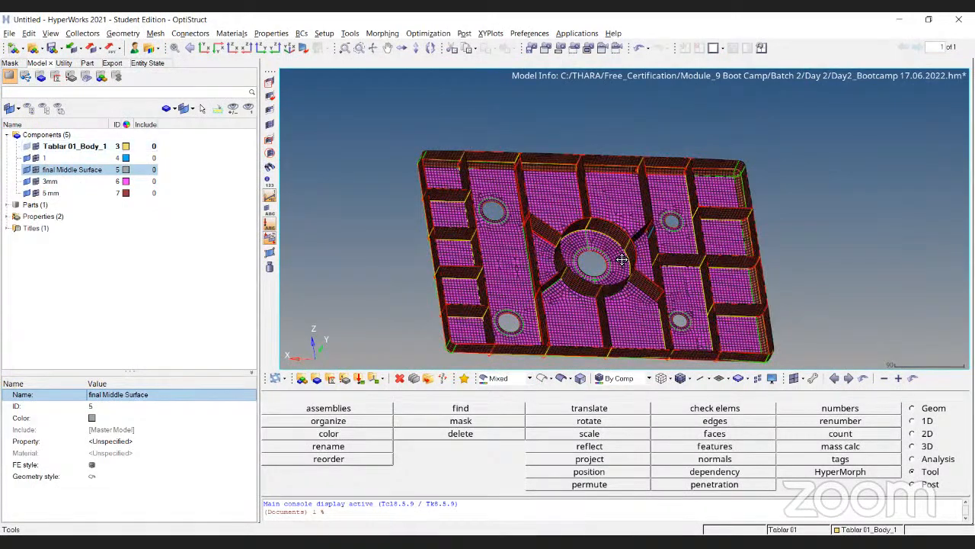
Step: Examine the finished mesh on the plate's base, around its holes and along the outer wall
{"action": "left_click_drag", "start_coordinate": [622, 259], "coordinate": [587, 209], "text": "ctrl"}
{"action": "scroll", "coordinate": [561, 203], "scroll_direction": "up", "scroll_amount": 4}
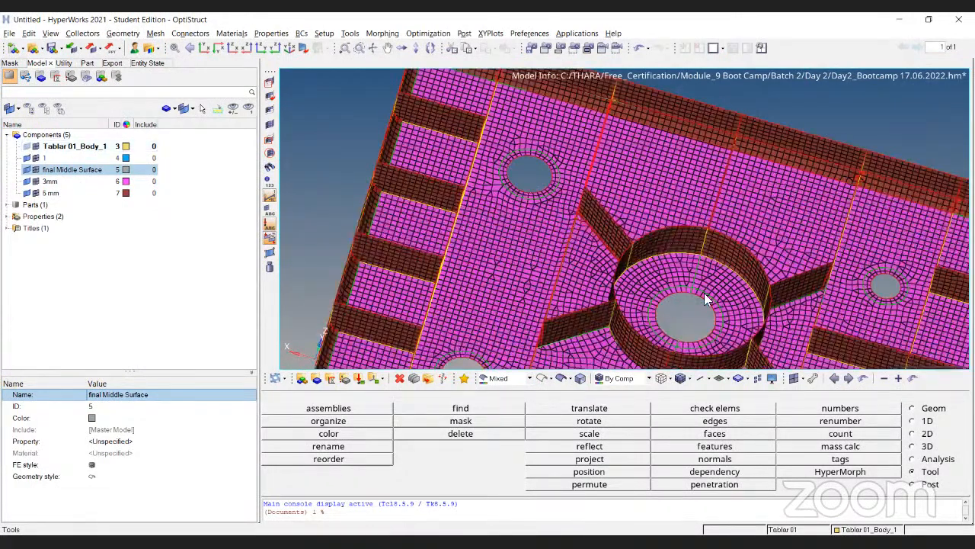
{"action": "left_click_drag", "start_coordinate": [604, 150], "coordinate": [547, 268], "text": "ctrl"}
{"action": "scroll", "coordinate": [546, 269], "scroll_direction": "up", "scroll_amount": 3}
{"action": "scroll", "coordinate": [549, 269], "scroll_direction": "down", "scroll_amount": 3}
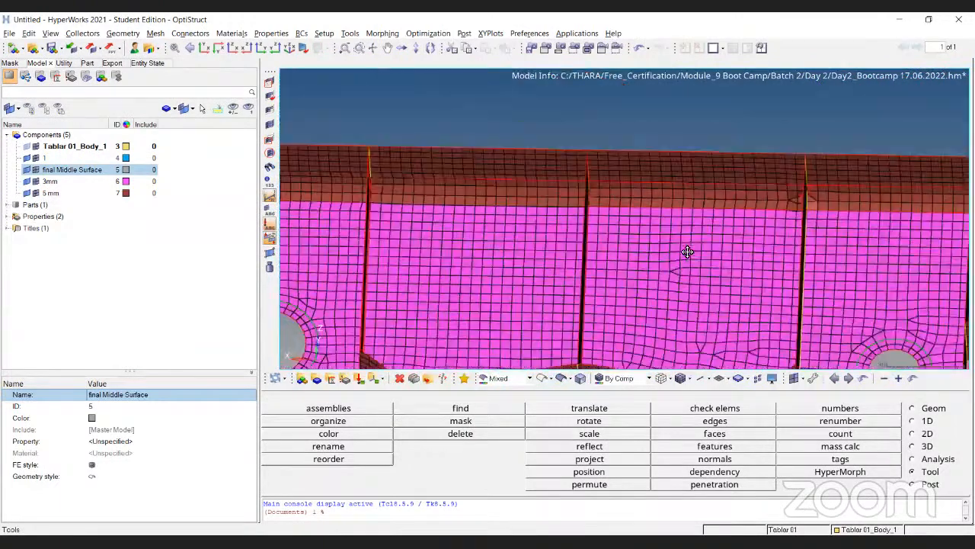
{"action": "scroll", "coordinate": [685, 252], "scroll_direction": "down", "scroll_amount": 4}
{"action": "left_click_drag", "start_coordinate": [685, 252], "coordinate": [600, 271], "text": "ctrl"}
{"action": "scroll", "coordinate": [599, 191], "scroll_direction": "up", "scroll_amount": 5}
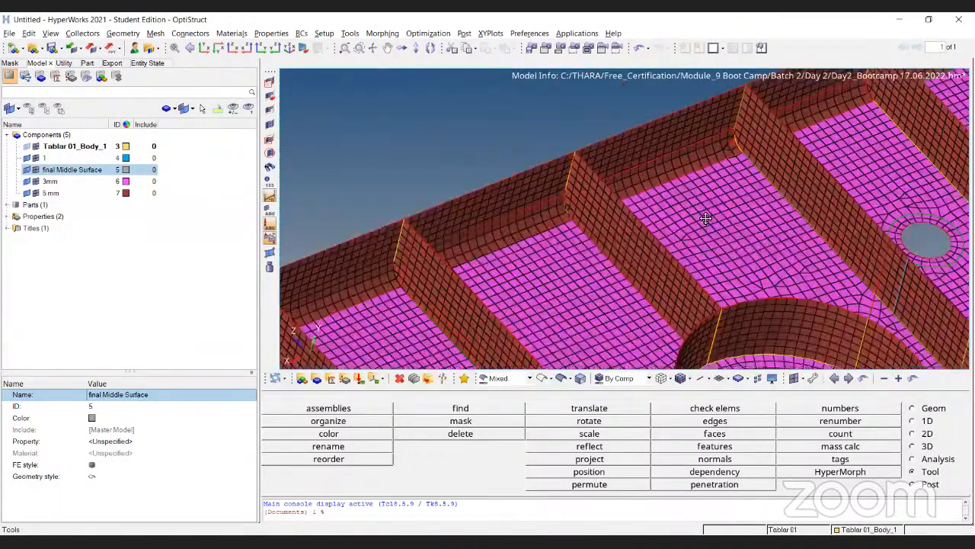
{"action": "scroll", "coordinate": [637, 319], "scroll_direction": "down", "scroll_amount": 3}
{"action": "scroll", "coordinate": [637, 290], "scroll_direction": "up", "scroll_amount": 4}
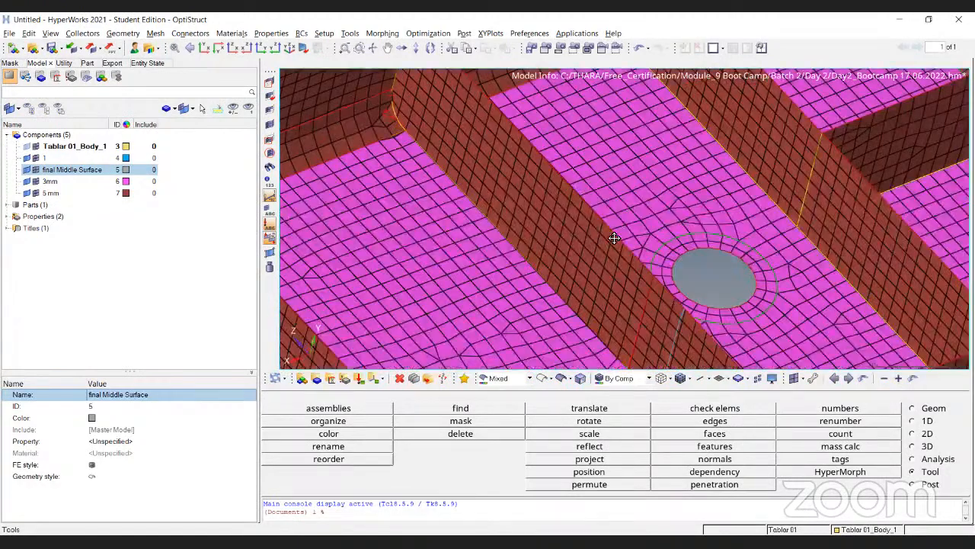
{"action": "scroll", "coordinate": [614, 239], "scroll_direction": "down", "scroll_amount": 4}
{"action": "scroll", "coordinate": [611, 265], "scroll_direction": "up", "scroll_amount": 3}
Step: Examine the finished mesh on the ribs and on the circular hub wall
{"action": "scroll", "coordinate": [611, 265], "scroll_direction": "up", "scroll_amount": 2, "text": "ctrl"}
{"action": "left_click_drag", "start_coordinate": [870, 243], "coordinate": [708, 269], "text": "ctrl"}
{"action": "scroll", "coordinate": [708, 270], "scroll_direction": "down", "scroll_amount": 4, "text": "ctrl"}
{"action": "left_click_drag", "start_coordinate": [636, 171], "coordinate": [571, 201], "text": "ctrl"}
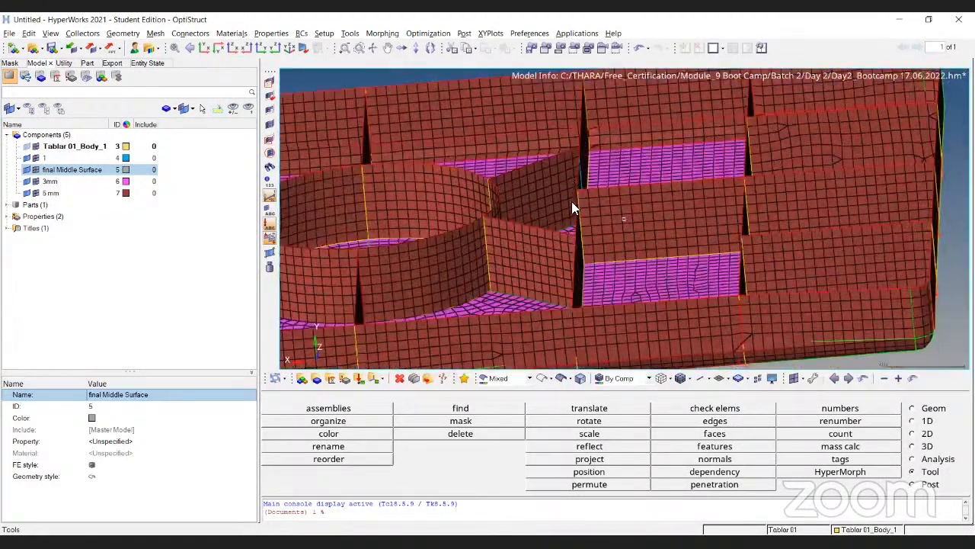
{"action": "scroll", "coordinate": [842, 165], "scroll_direction": "up", "scroll_amount": 4, "text": "ctrl"}
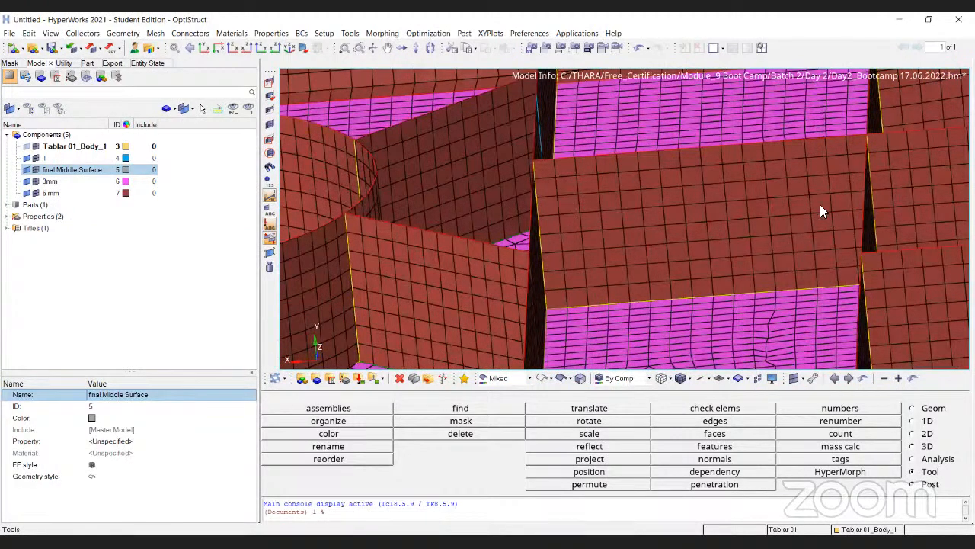
{"action": "scroll", "coordinate": [818, 206], "scroll_direction": "down", "scroll_amount": 4, "text": "ctrl"}
{"action": "scroll", "coordinate": [427, 263], "scroll_direction": "up", "scroll_amount": 4, "text": "ctrl"}
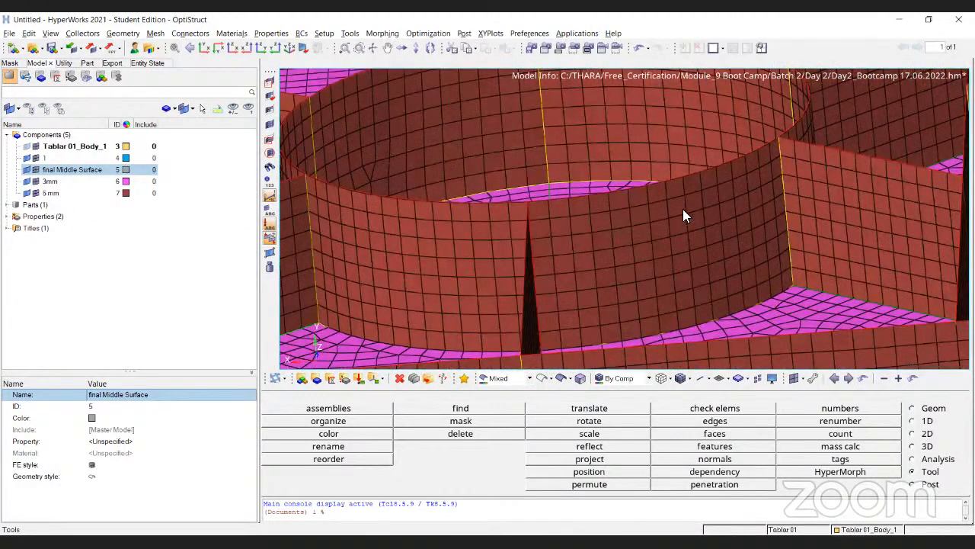
{"action": "scroll", "coordinate": [683, 208], "scroll_direction": "down", "scroll_amount": 4, "text": "ctrl"}
{"action": "left_click_drag", "start_coordinate": [568, 198], "coordinate": [742, 117], "text": "ctrl"}
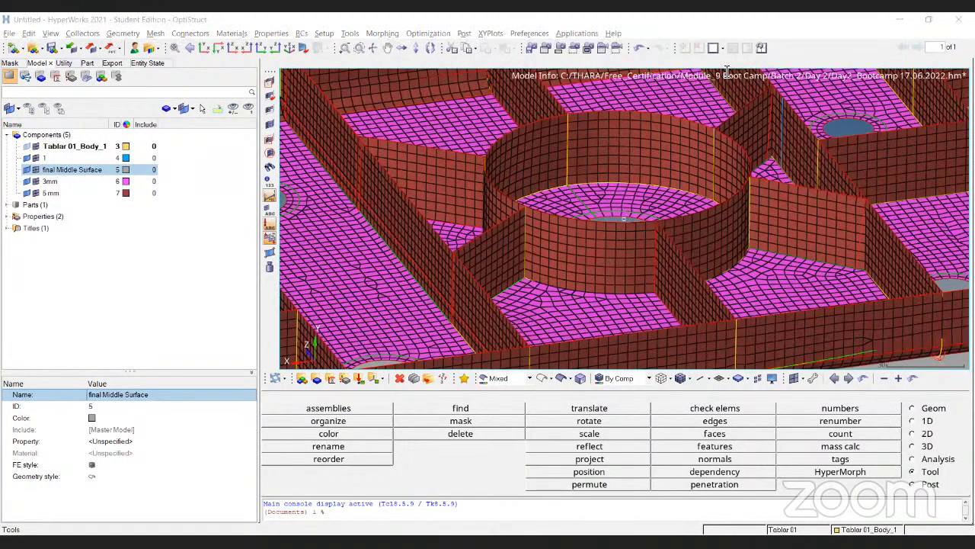
Step: Consult the 2D Quality Checks slide, then return to HyperWorks and examine the mesh on the rib beside the hub
{"action": "key", "text": "alt+Tab"}
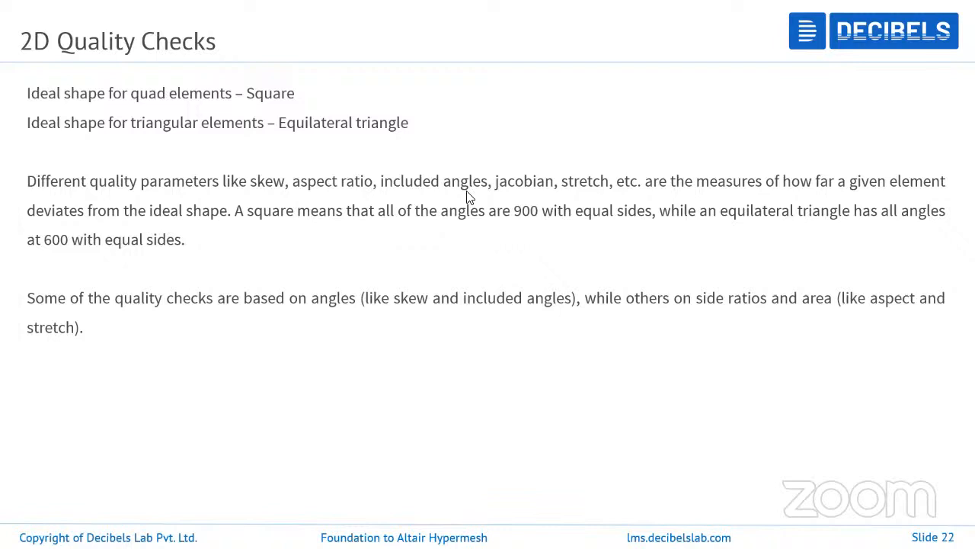
{"action": "key", "text": "alt+Tab"}
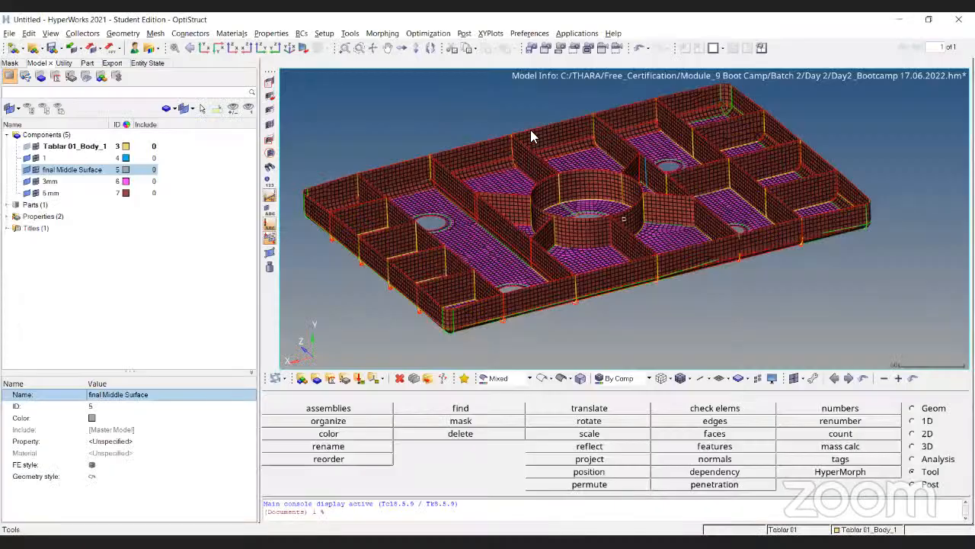
{"action": "scroll", "coordinate": [531, 131], "scroll_direction": "up", "scroll_amount": 5, "text": "ctrl"}
{"action": "right_click_drag", "start_coordinate": [472, 149], "coordinate": [463, 206], "text": "ctrl"}
{"action": "left_click_drag", "start_coordinate": [463, 205], "coordinate": [567, 177], "text": "ctrl"}
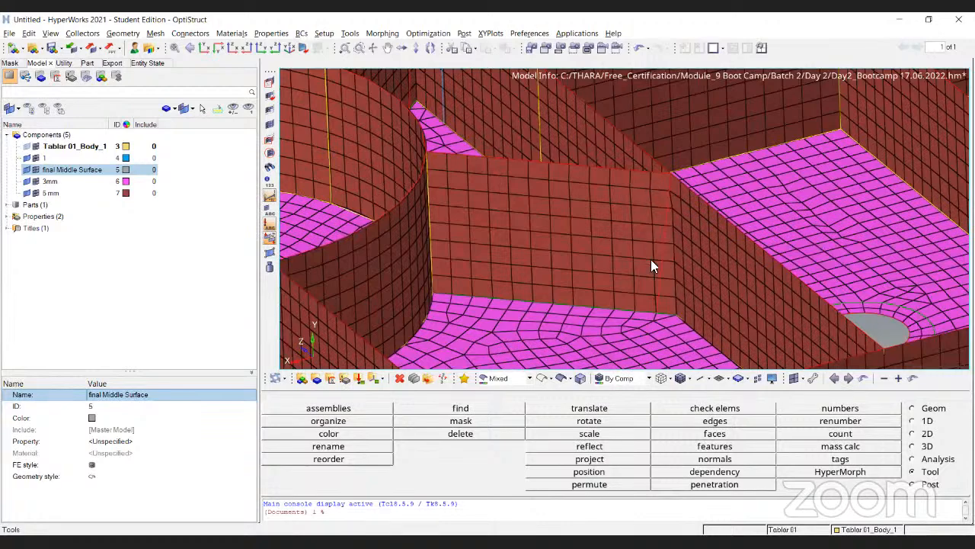
Step: Examine the mesh on the ribs, outer wall and curved corners, then switch to the 2D Quality Checks slide
{"action": "scroll", "coordinate": [663, 166], "scroll_direction": "down", "scroll_amount": 6, "text": "ctrl"}
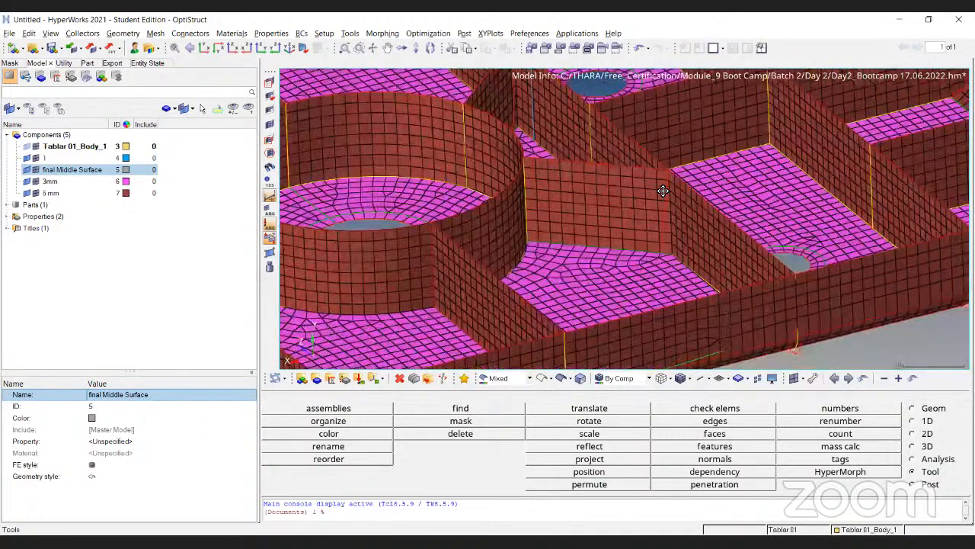
{"action": "scroll", "coordinate": [751, 160], "scroll_direction": "up", "scroll_amount": 2, "text": "ctrl"}
{"action": "scroll", "coordinate": [748, 225], "scroll_direction": "up", "scroll_amount": 3, "text": "ctrl"}
{"action": "scroll", "coordinate": [586, 256], "scroll_direction": "up", "scroll_amount": 4, "text": "ctrl"}
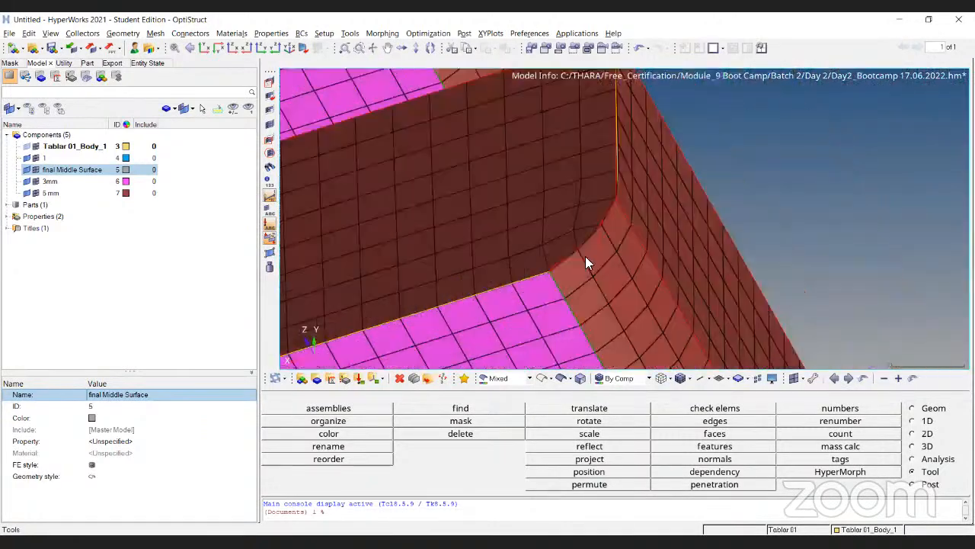
{"action": "scroll", "coordinate": [611, 223], "scroll_direction": "up", "scroll_amount": 2, "text": "ctrl"}
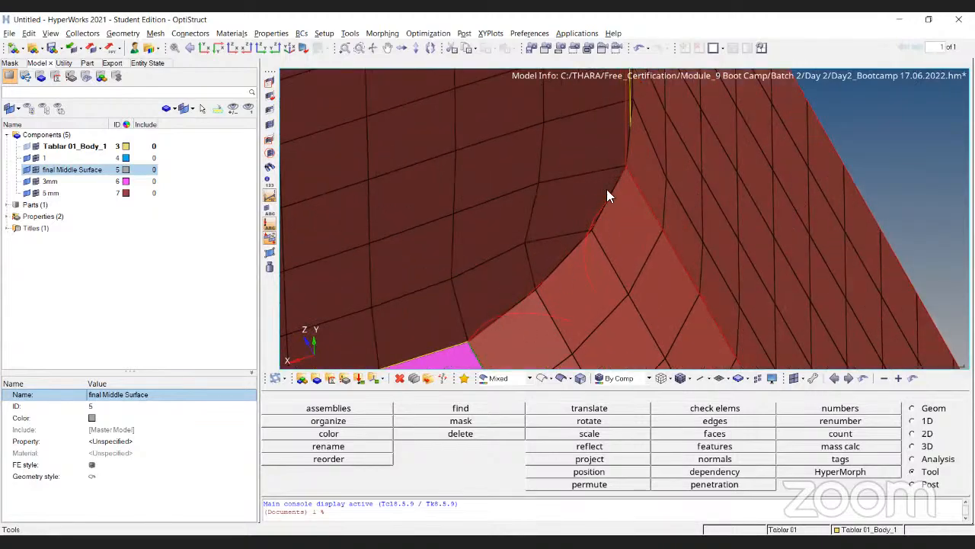
{"action": "scroll", "coordinate": [606, 189], "scroll_direction": "down", "scroll_amount": 6, "text": "ctrl"}
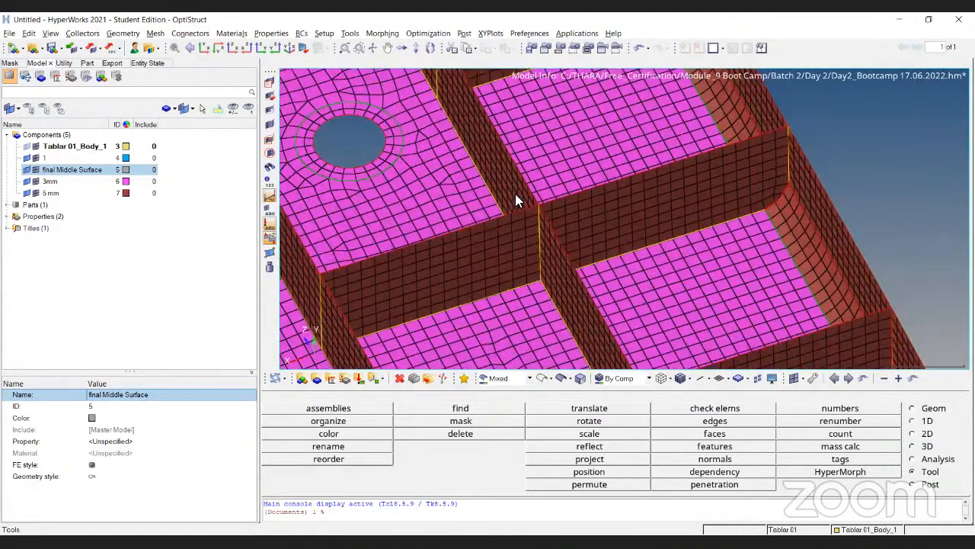
{"action": "scroll", "coordinate": [515, 194], "scroll_direction": "down", "scroll_amount": 4, "text": "ctrl"}
{"action": "right_click_drag", "start_coordinate": [502, 143], "coordinate": [646, 135], "text": "ctrl"}
{"action": "right_click_drag", "start_coordinate": [404, 235], "coordinate": [485, 159], "text": "ctrl"}
{"action": "scroll", "coordinate": [464, 212], "scroll_direction": "up", "scroll_amount": 5, "text": "ctrl"}
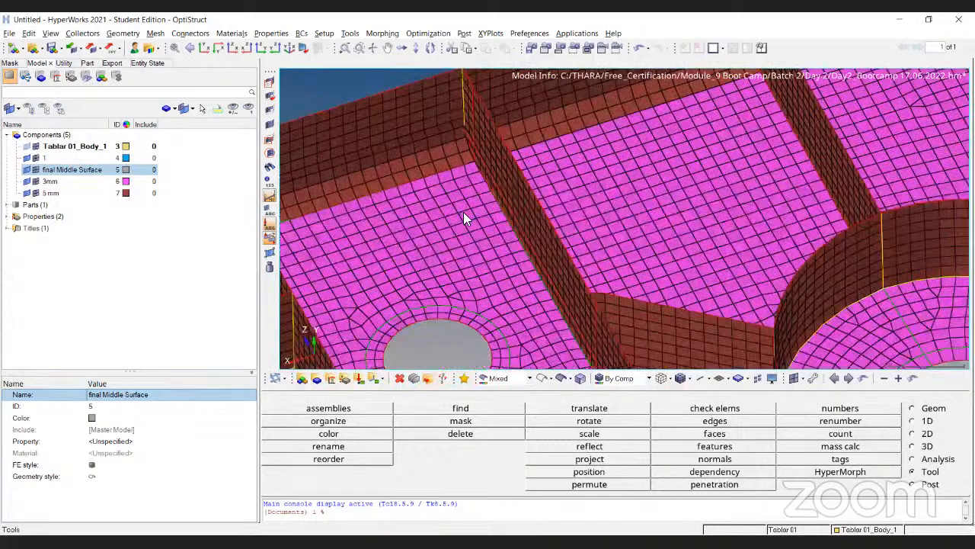
{"action": "scroll", "coordinate": [477, 134], "scroll_direction": "up", "scroll_amount": 3, "text": "ctrl"}
{"action": "scroll", "coordinate": [509, 224], "scroll_direction": "down", "scroll_amount": 8, "text": "ctrl"}
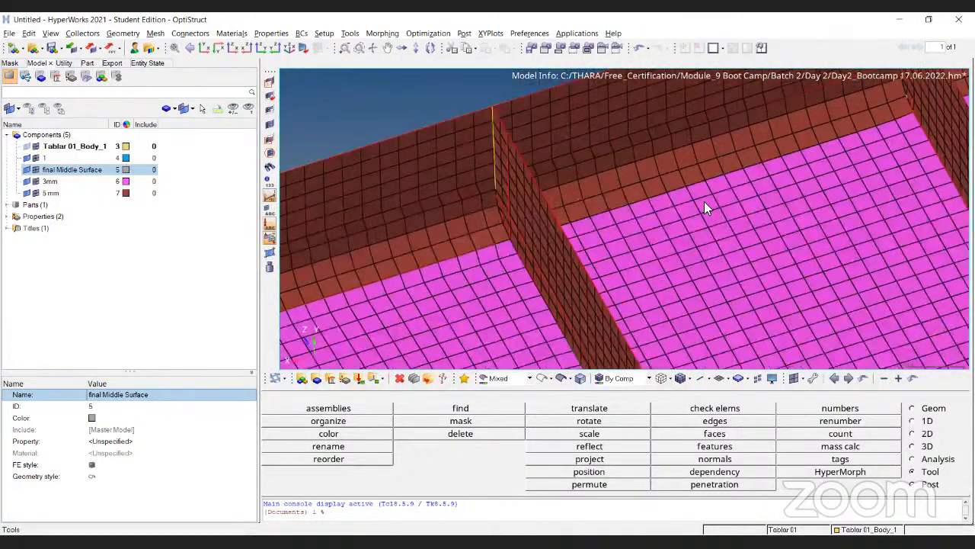
{"action": "left_click_drag", "start_coordinate": [728, 291], "coordinate": [684, 201], "text": "ctrl"}
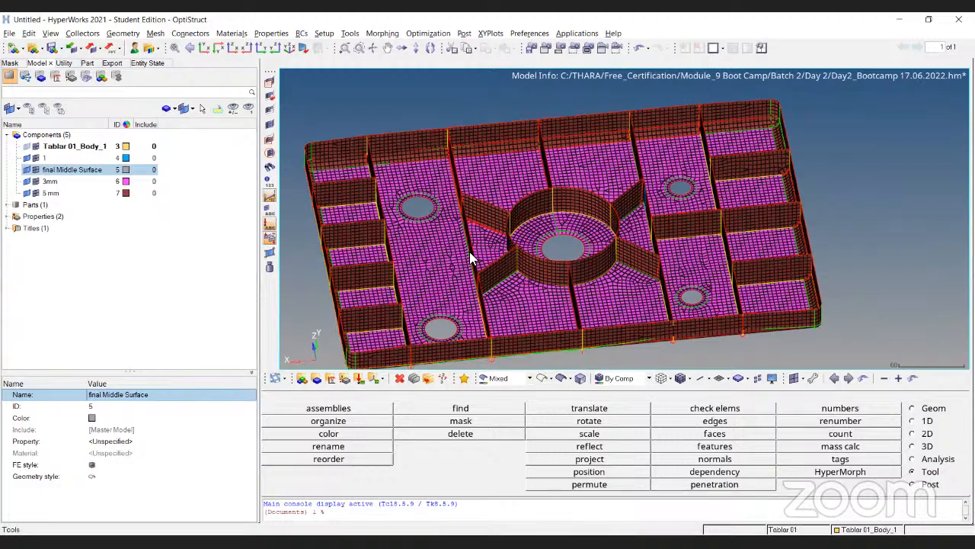
{"action": "key", "text": "alt+Tab"}
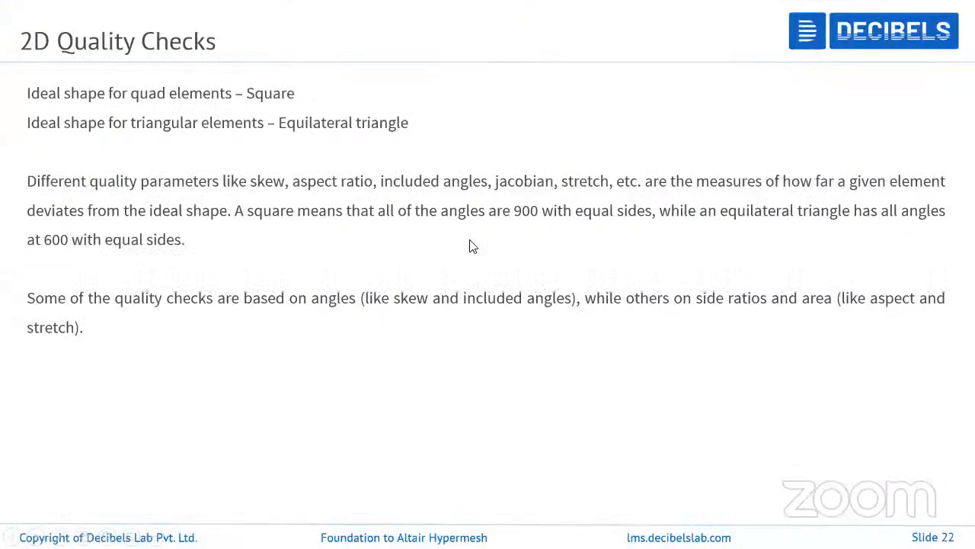
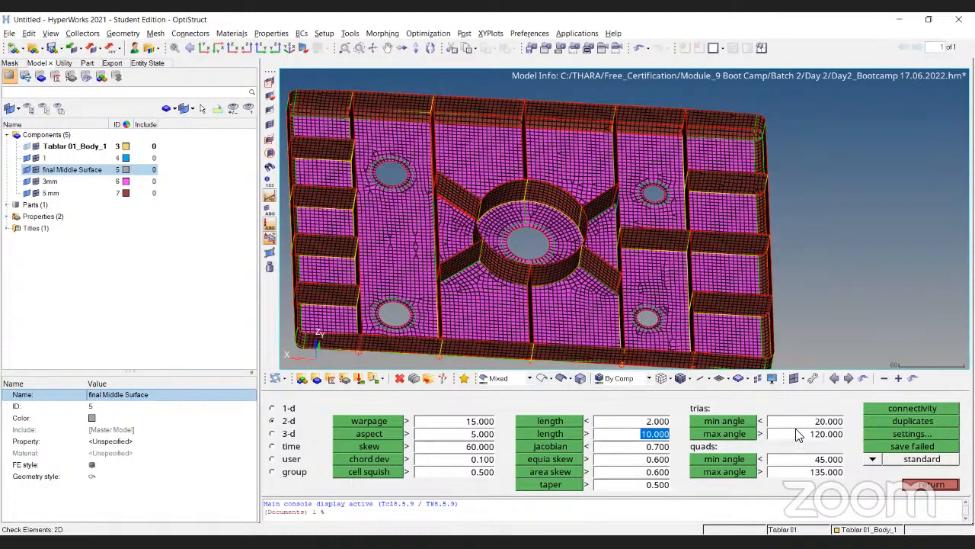
Step: Check the whole meshed plate for 2D elements with warpage above 15
{"action": "right_click_drag", "start_coordinate": [541, 198], "coordinate": [589, 207], "text": "ctrl"}
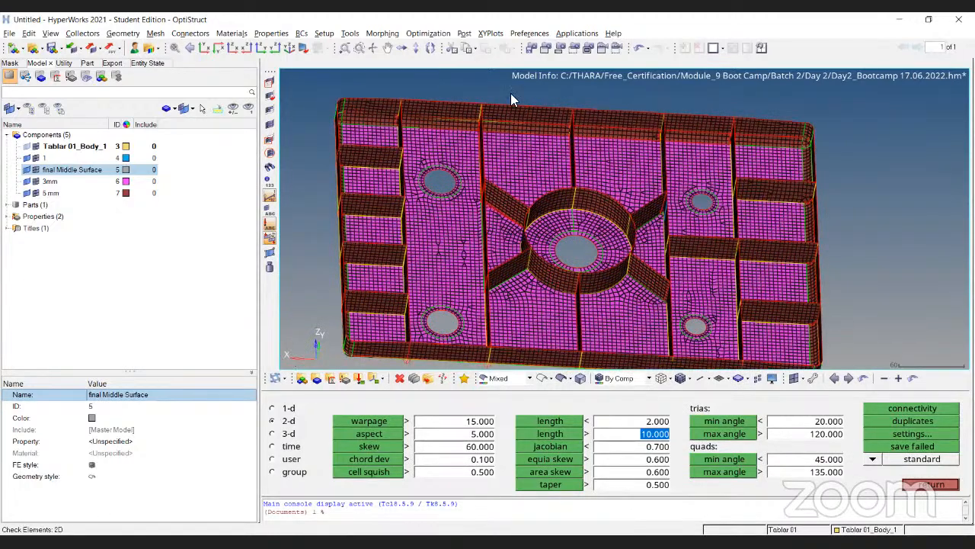
{"action": "scroll", "coordinate": [543, 136], "scroll_direction": "down", "scroll_amount": 3}
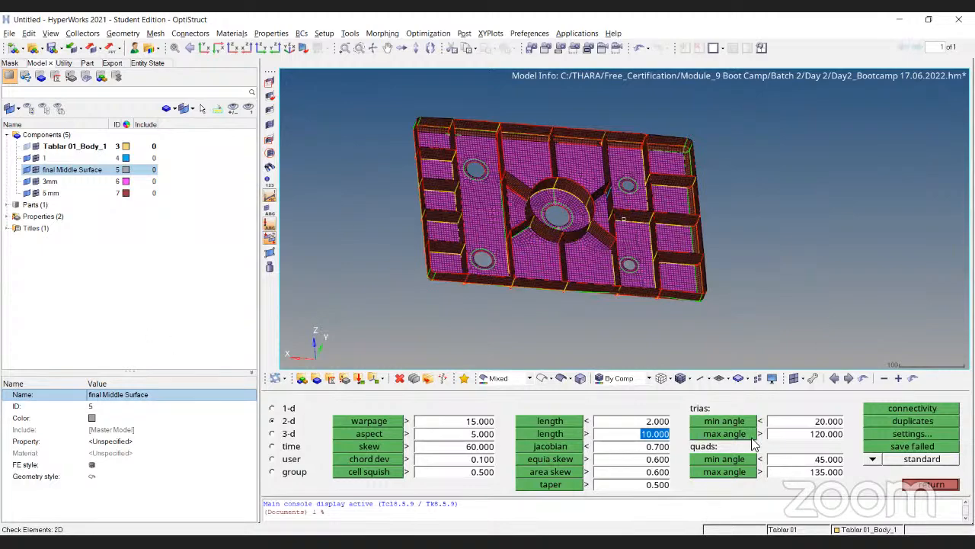
{"action": "left_click_drag", "start_coordinate": [636, 284], "coordinate": [486, 230], "text": "ctrl"}
{"action": "scroll", "coordinate": [367, 420], "scroll_direction": "up", "scroll_amount": 4}
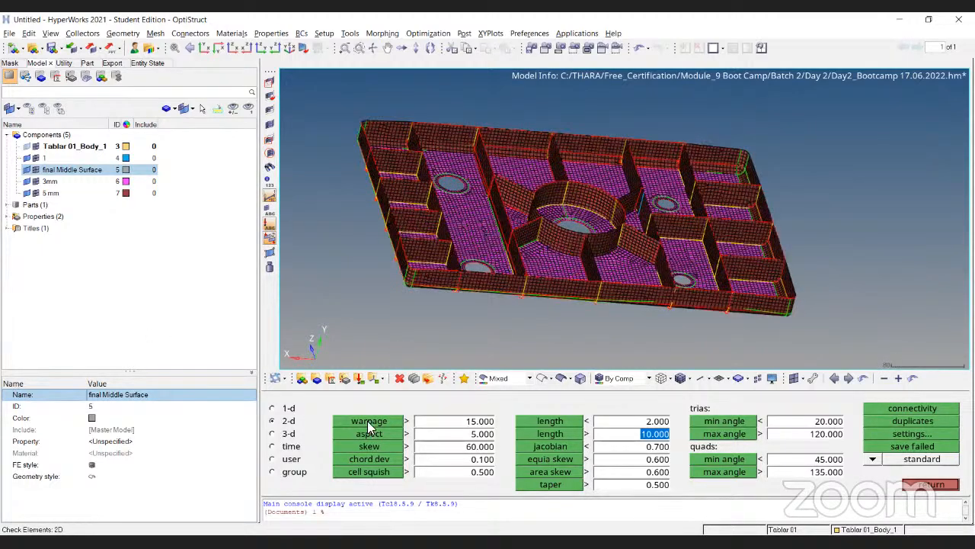
{"action": "left_click", "coordinate": [369, 422]}
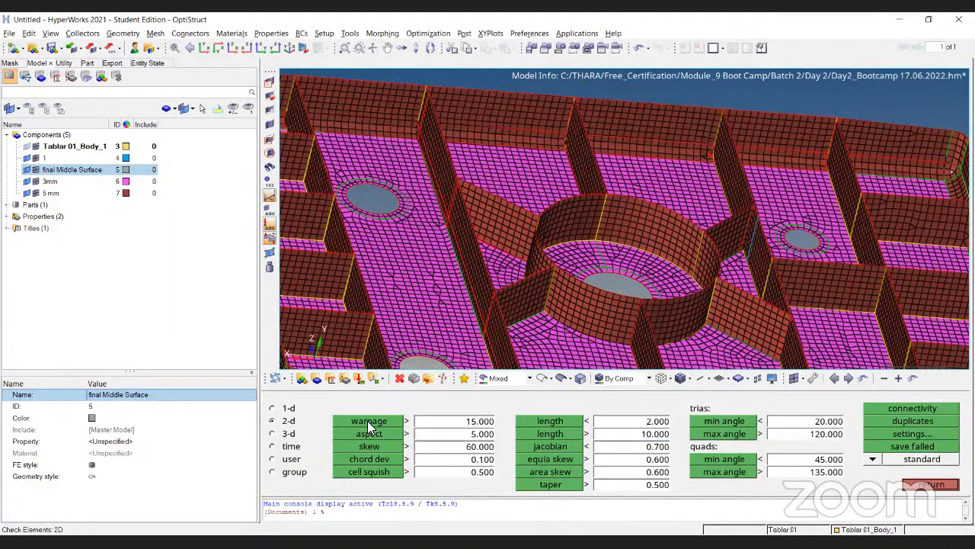
{"action": "left_click", "coordinate": [370, 423]}
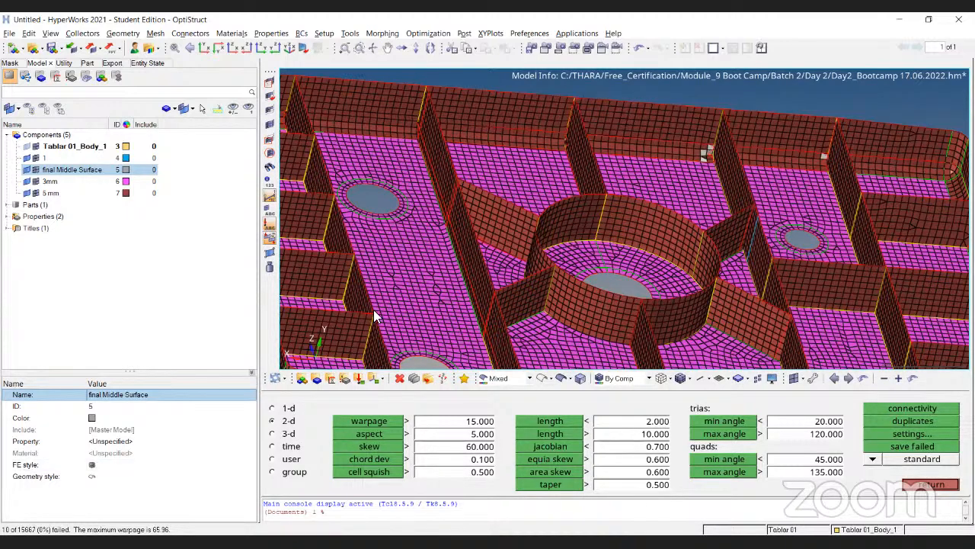
{"action": "right_click_drag", "start_coordinate": [431, 249], "coordinate": [433, 245], "text": "ctrl"}
{"action": "key", "text": "f"}
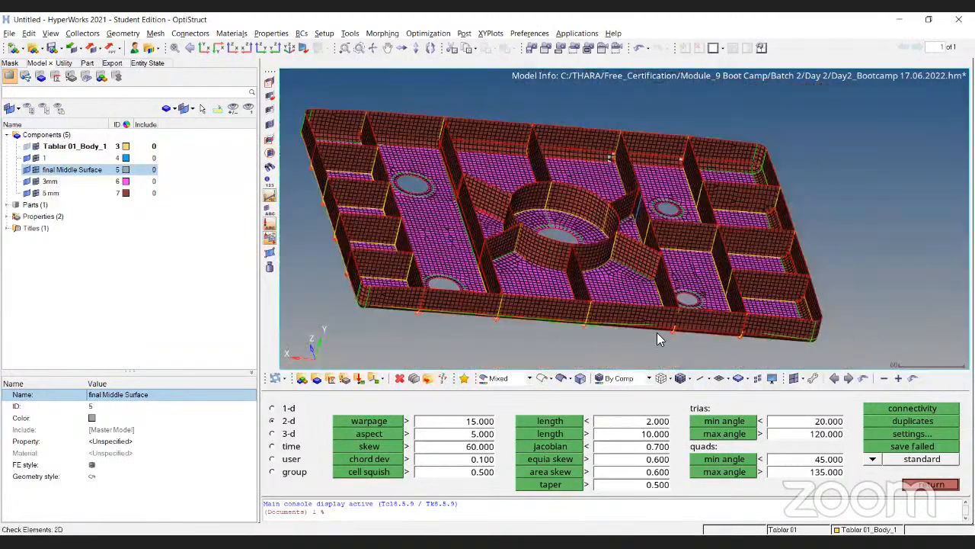
{"action": "left_click", "coordinate": [367, 424]}
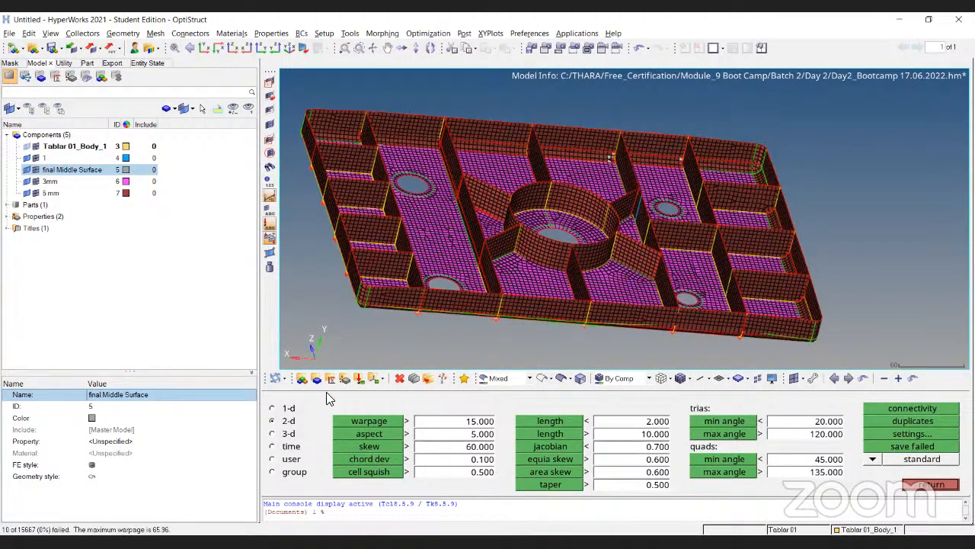
Step: Save the elements that fail the warpage check, retrieve them for masking, and mask all other elements to isolate them
{"action": "right_click_drag", "start_coordinate": [475, 163], "coordinate": [463, 225], "text": "ctrl"}
{"action": "scroll", "coordinate": [558, 259], "scroll_direction": "up", "scroll_amount": 4}
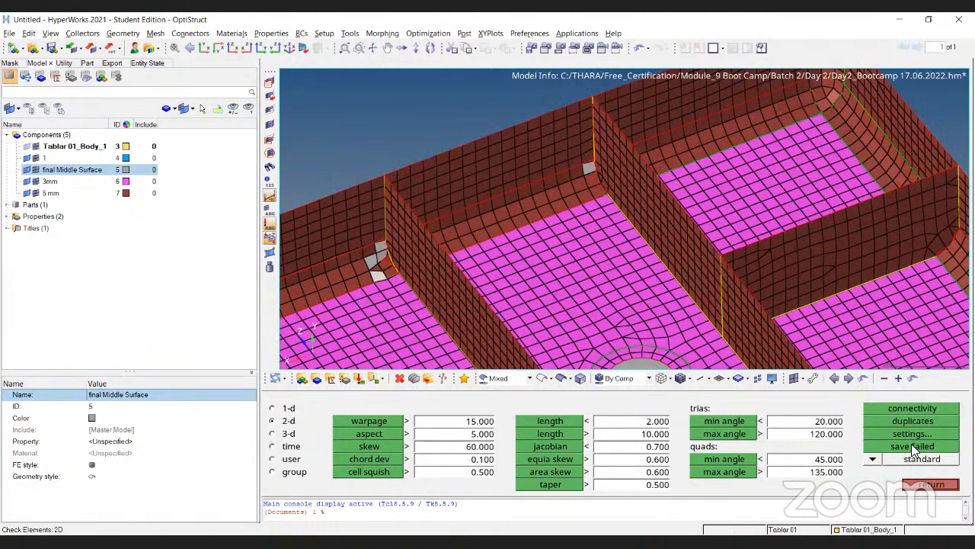
{"action": "left_click", "coordinate": [912, 445]}
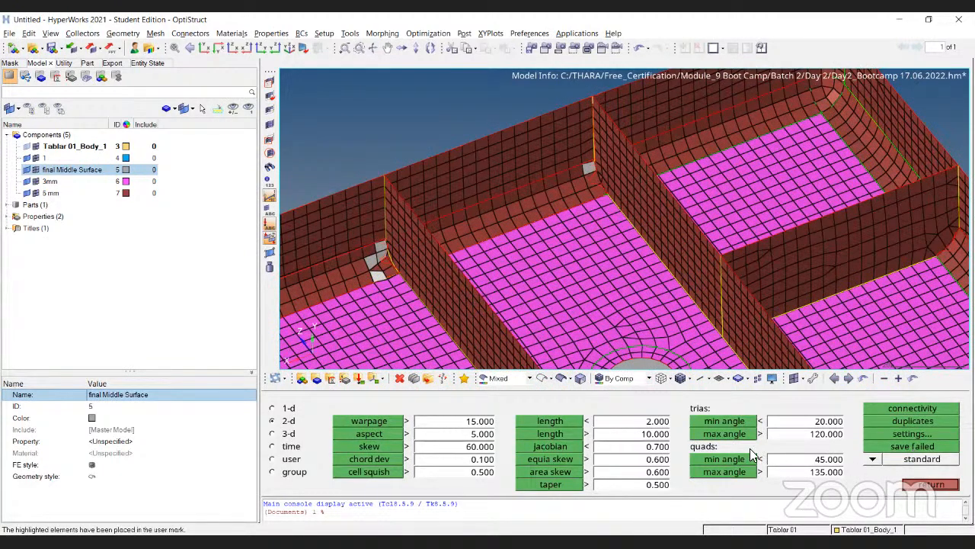
{"action": "key", "text": "Escape"}
{"action": "left_click", "coordinate": [440, 424]}
{"action": "left_click", "coordinate": [438, 411]}
{"action": "left_click", "coordinate": [454, 437]}
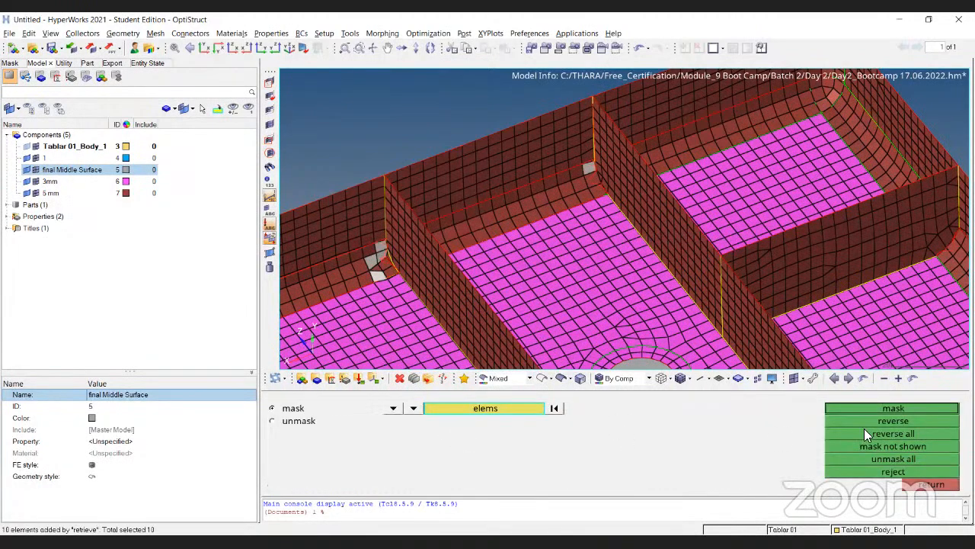
{"action": "left_click", "coordinate": [890, 422]}
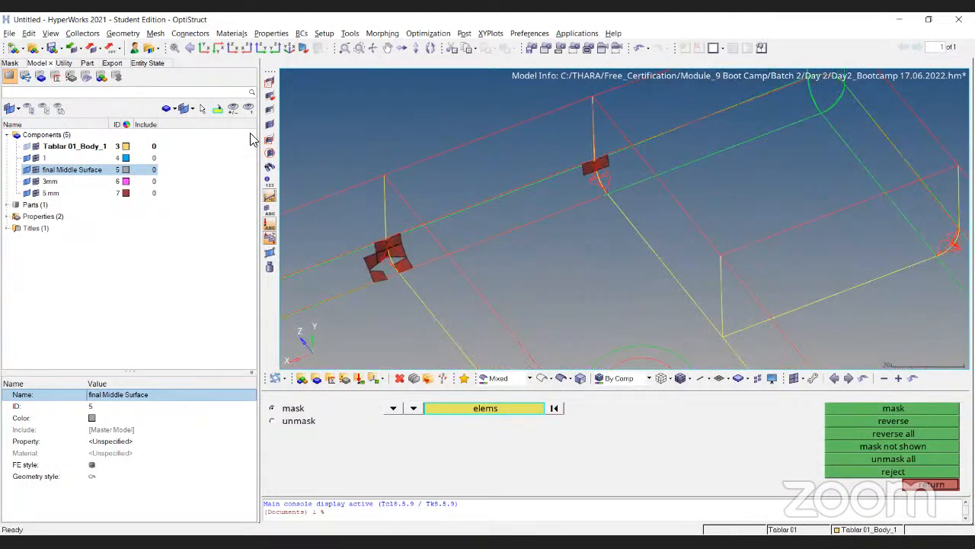
Step: Unmask two layers of attached elements around the isolated failed elements, focusing on the rib and outer wall junction
{"action": "left_click", "coordinate": [270, 111]}
{"action": "left_click", "coordinate": [271, 111]}
{"action": "scroll", "coordinate": [625, 206], "scroll_direction": "up", "scroll_amount": 5}
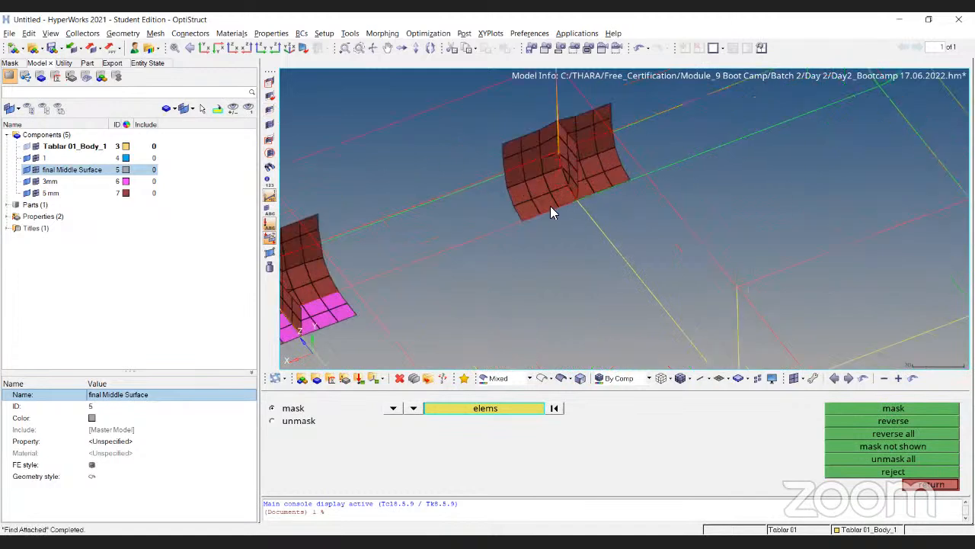
{"action": "right_click_drag", "start_coordinate": [444, 149], "coordinate": [590, 226], "text": "ctrl"}
{"action": "scroll", "coordinate": [455, 185], "scroll_direction": "up", "scroll_amount": 5}
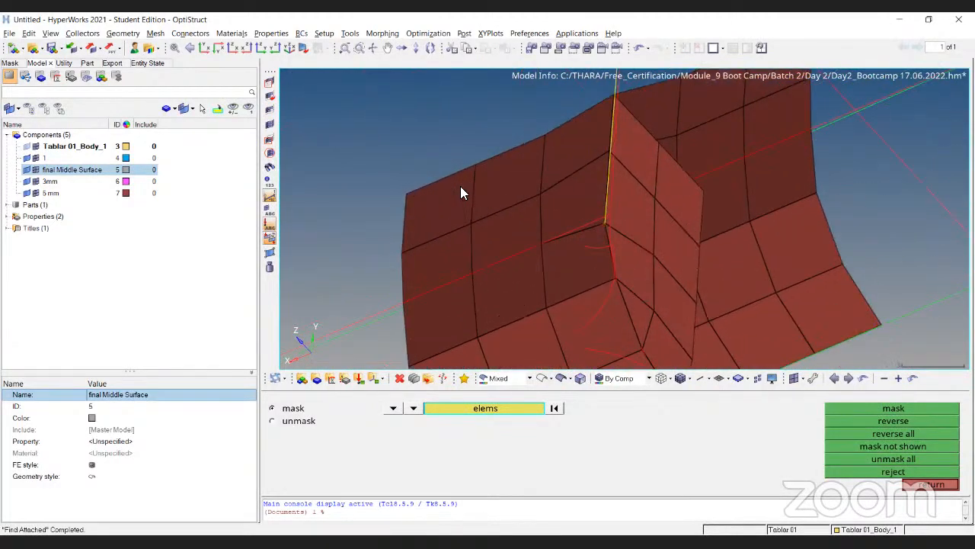
Step: Rerun the warpage check above 15 and compare the quality values of the warped element beside the rib with a flat wall element
{"action": "key", "text": "F10"}
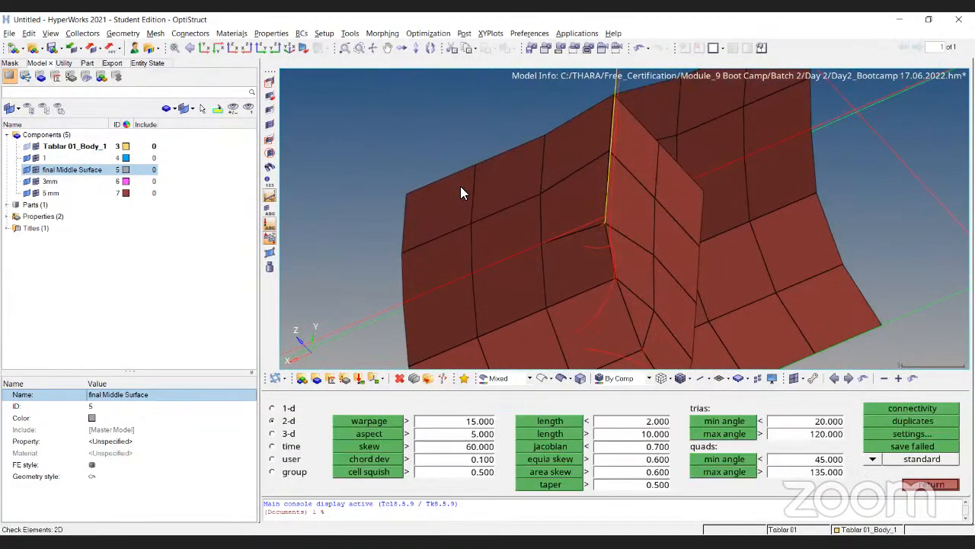
{"action": "left_click", "coordinate": [373, 424]}
{"action": "scroll", "coordinate": [588, 255], "scroll_direction": "up", "scroll_amount": 3}
{"action": "left_click", "coordinate": [595, 217]}
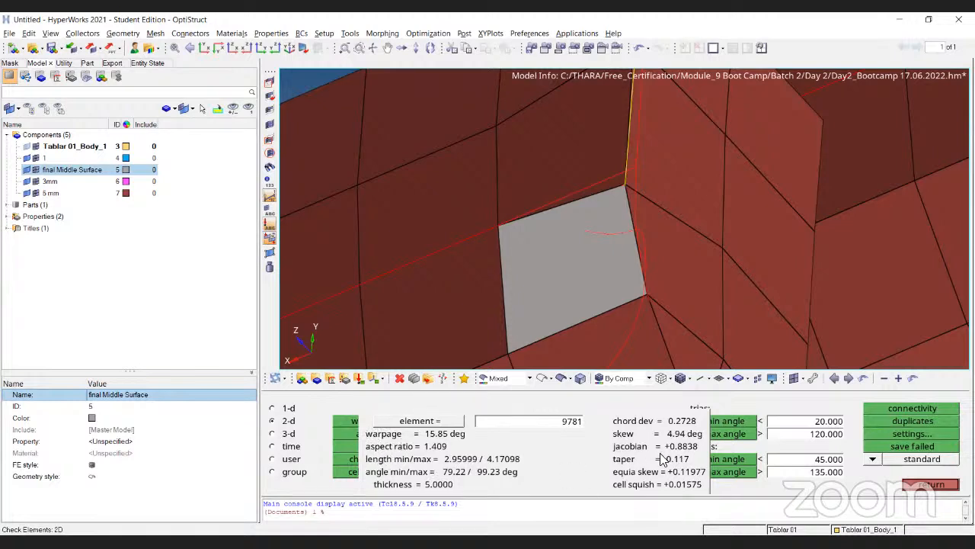
{"action": "left_click", "coordinate": [394, 117]}
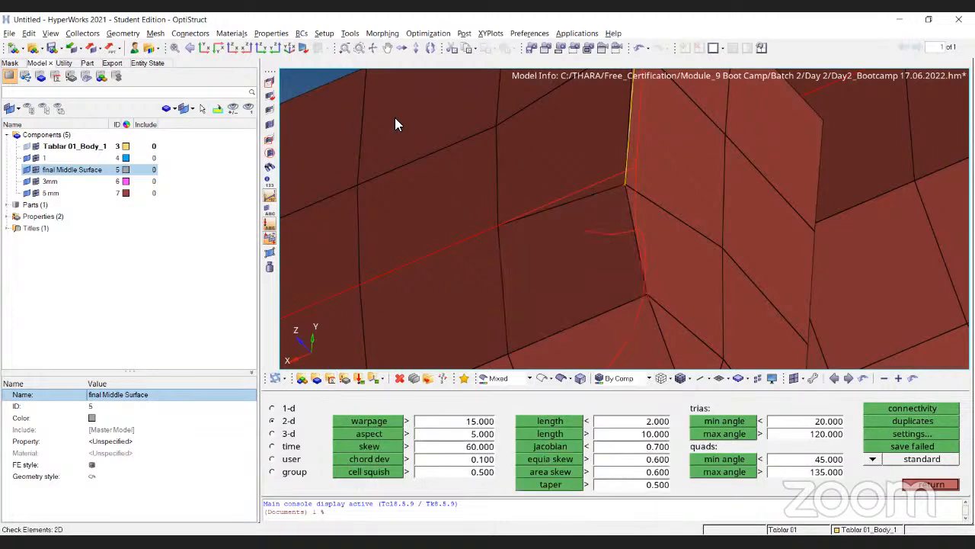
{"action": "left_click", "coordinate": [395, 117]}
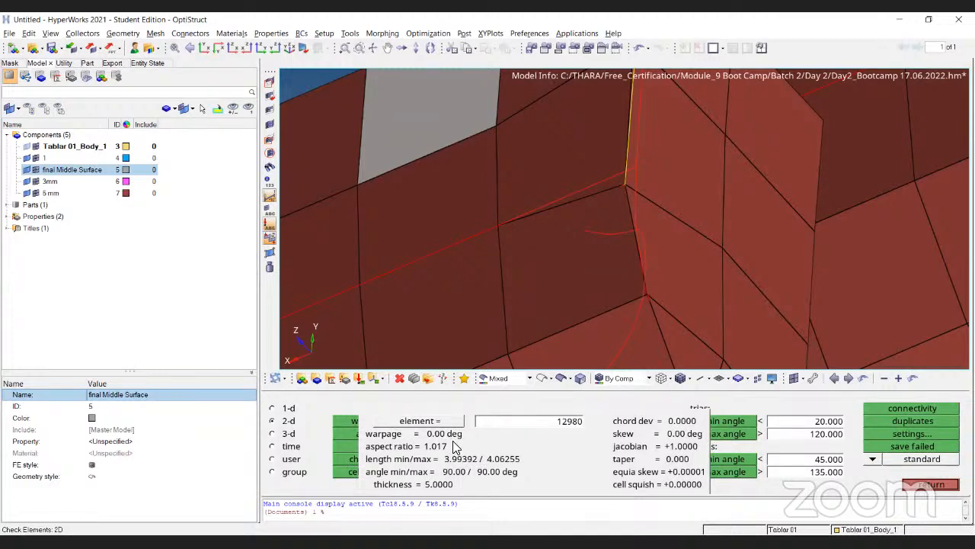
{"action": "left_click", "coordinate": [591, 247]}
{"action": "left_click", "coordinate": [592, 247]}
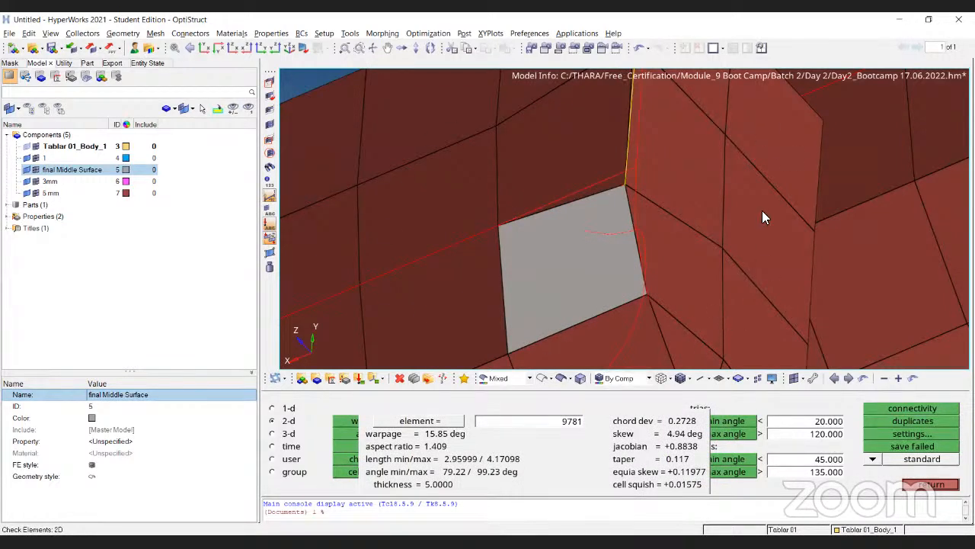
{"action": "right_click_drag", "start_coordinate": [563, 259], "coordinate": [566, 241], "text": "ctrl"}
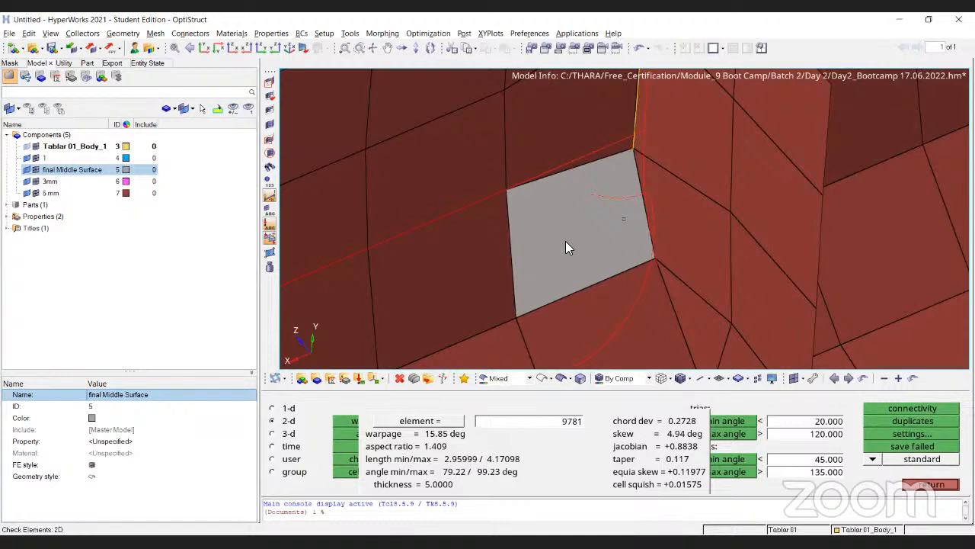
Step: Translate the warped element's lower rib-side node by 0.050 in the positive direction, normal to the plane through its other three nodes
{"action": "key", "text": "Escape"}
{"action": "key", "text": "Escape"}
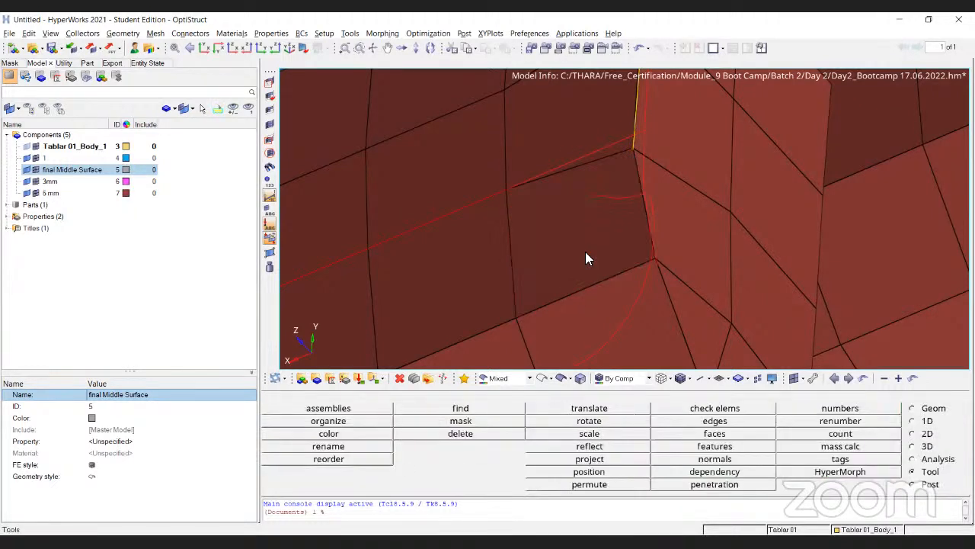
{"action": "key", "text": "shift+F4"}
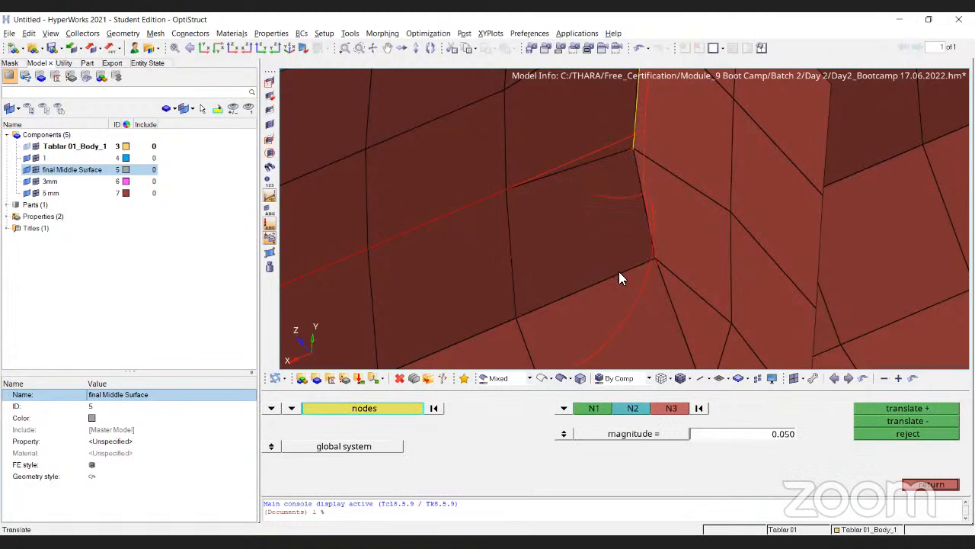
{"action": "left_click", "coordinate": [652, 261]}
{"action": "left_click", "coordinate": [699, 408]}
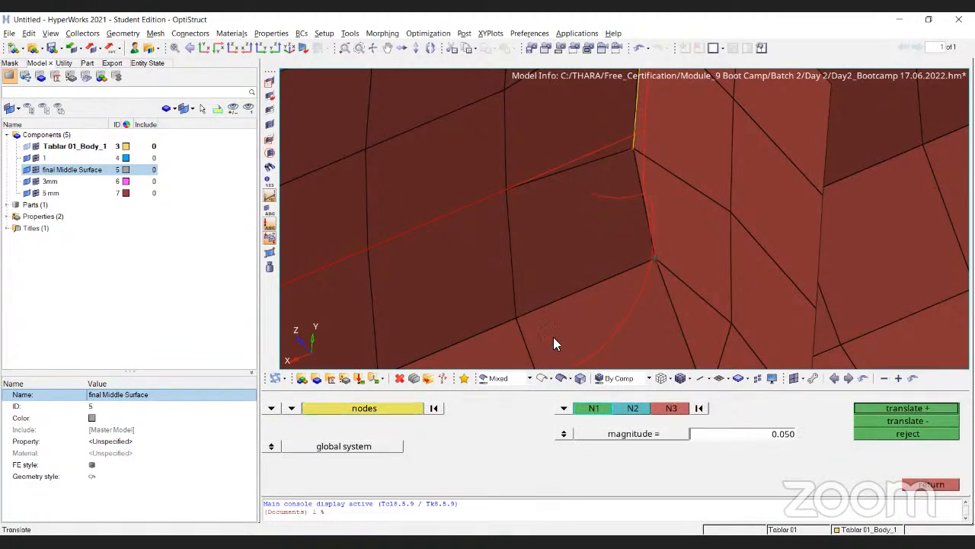
{"action": "left_click", "coordinate": [516, 318]}
{"action": "left_click", "coordinate": [505, 190]}
{"action": "left_click", "coordinate": [631, 147]}
{"action": "left_click", "coordinate": [911, 413]}
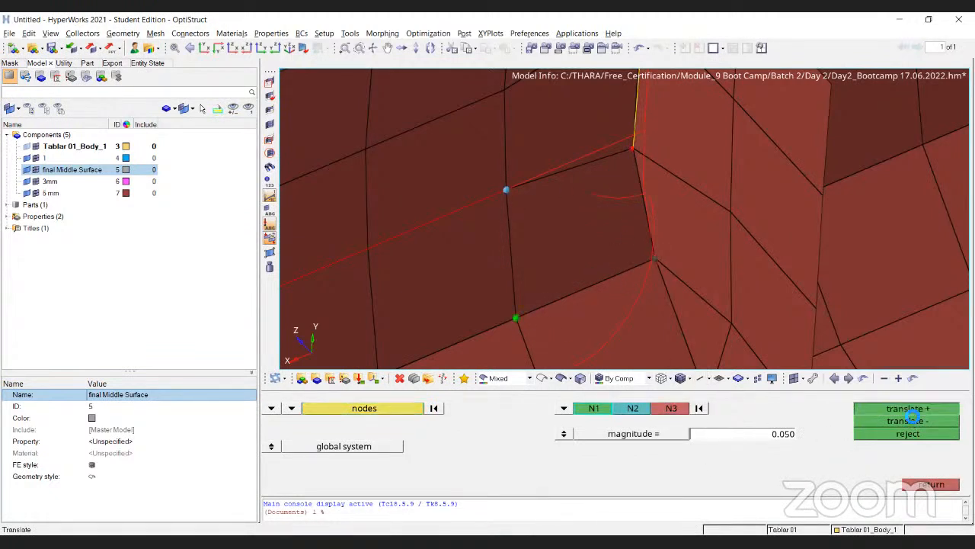
Step: Recheck the warpage and other quality values of the adjusted element beside the rib
{"action": "left_click", "coordinate": [836, 381]}
{"action": "left_click", "coordinate": [579, 294]}
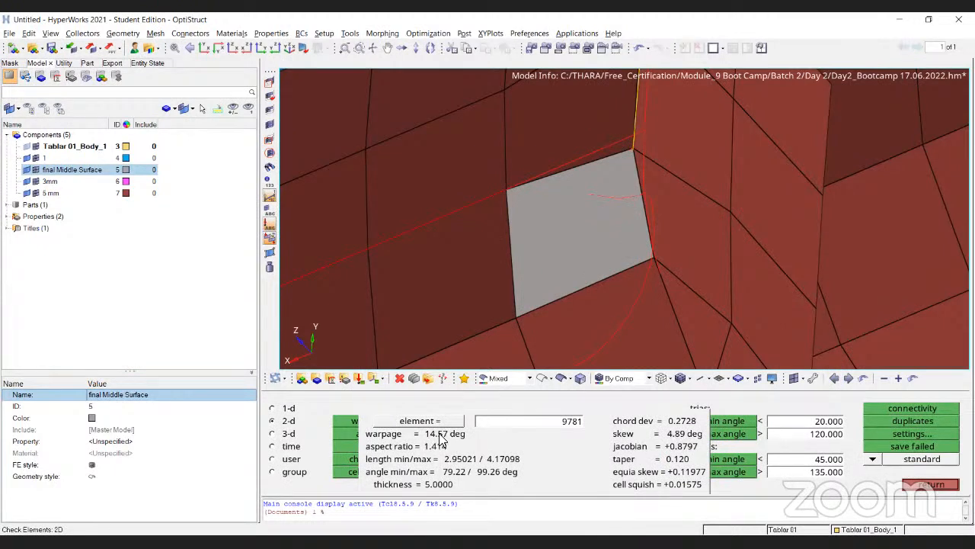
{"action": "left_click", "coordinate": [565, 236]}
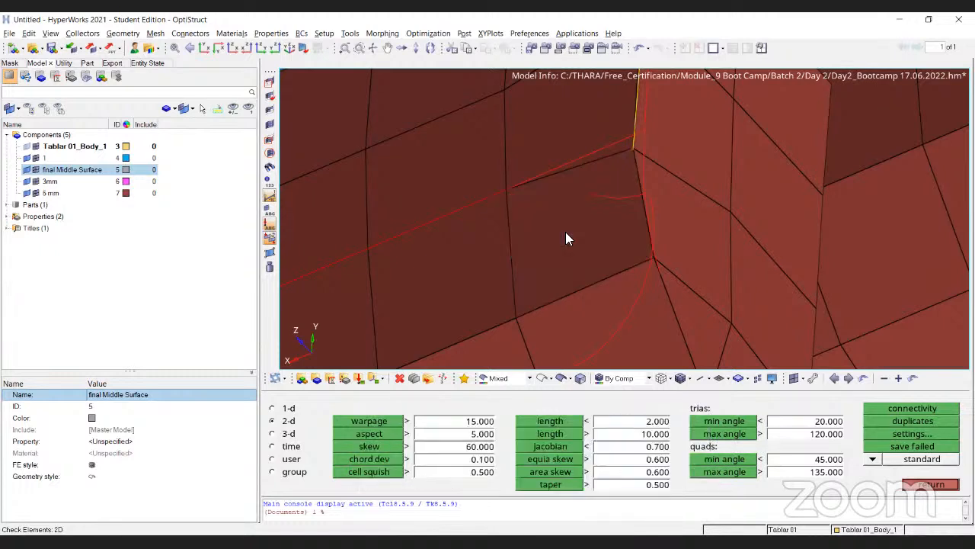
{"action": "left_click", "coordinate": [565, 239]}
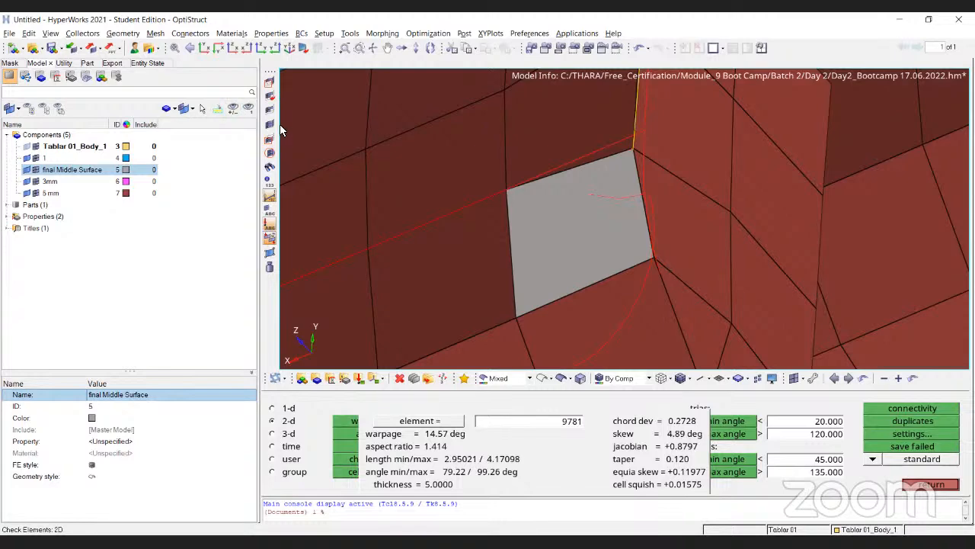
Step: Run the 2D skew check above 60 on the displayed elements
{"action": "scroll", "coordinate": [611, 191], "scroll_direction": "down", "scroll_amount": 10}
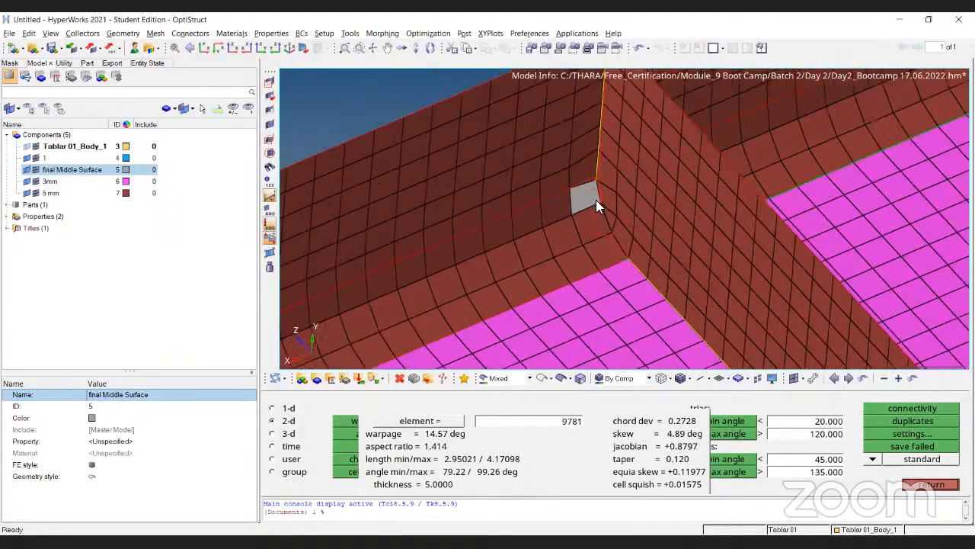
{"action": "key", "text": "Escape"}
{"action": "key", "text": "Escape"}
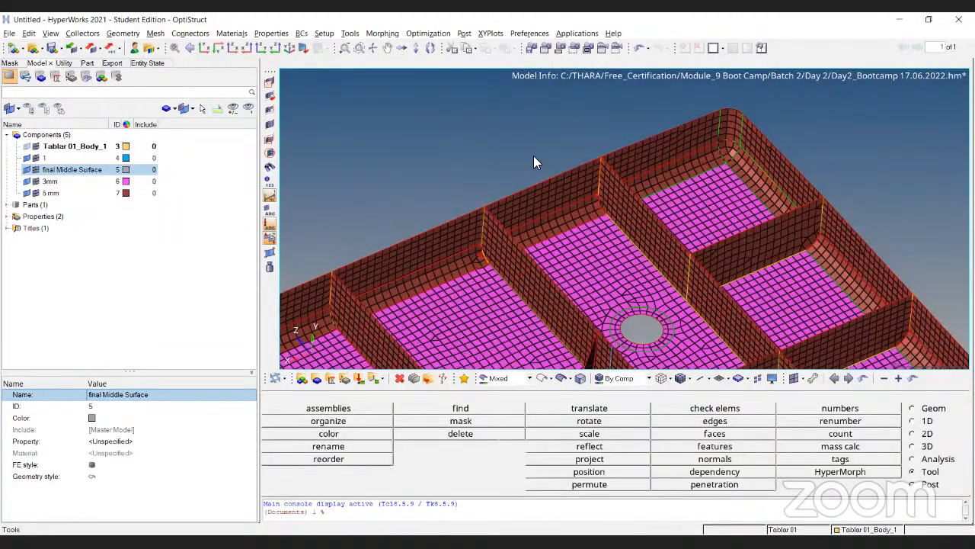
{"action": "scroll", "coordinate": [509, 157], "scroll_direction": "down", "scroll_amount": 2}
{"action": "scroll", "coordinate": [757, 255], "scroll_direction": "up", "scroll_amount": 6}
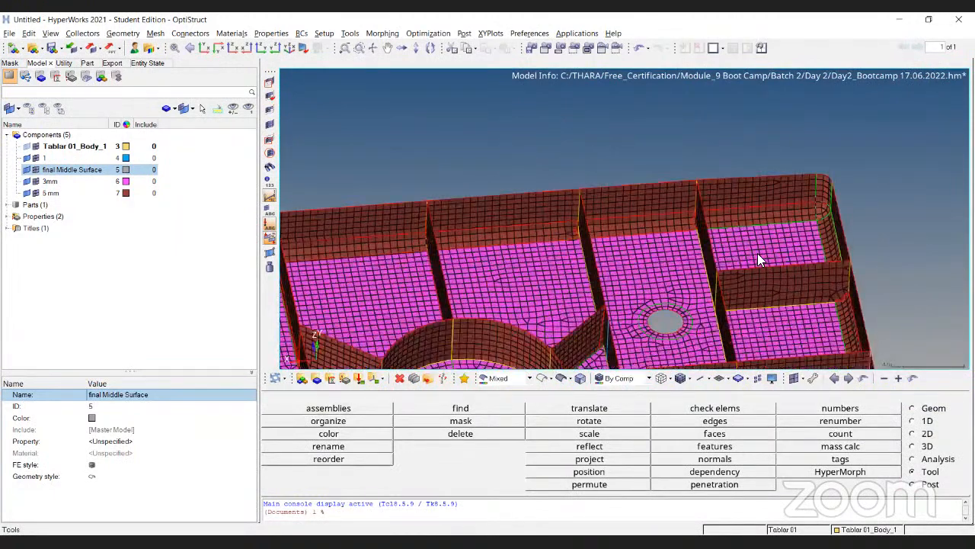
{"action": "key", "text": "F10"}
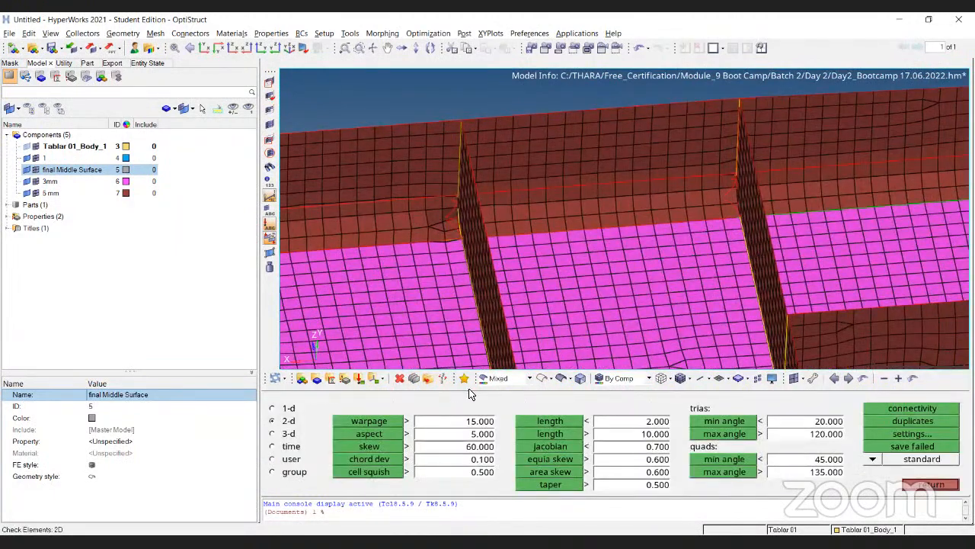
{"action": "left_click", "coordinate": [376, 441]}
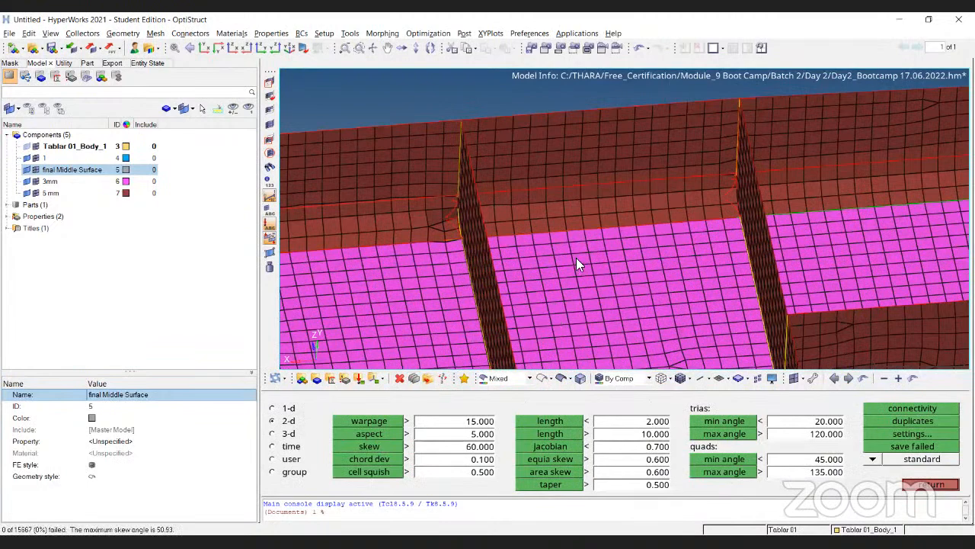
Step: Set the distance between two adjacent nodes on the 3 mm floor mesh to 1, moving the second node
{"action": "scroll", "coordinate": [579, 234], "scroll_direction": "up", "scroll_amount": 5}
{"action": "right_click_drag", "start_coordinate": [555, 87], "coordinate": [569, 328], "text": "ctrl"}
{"action": "key", "text": "Escape"}
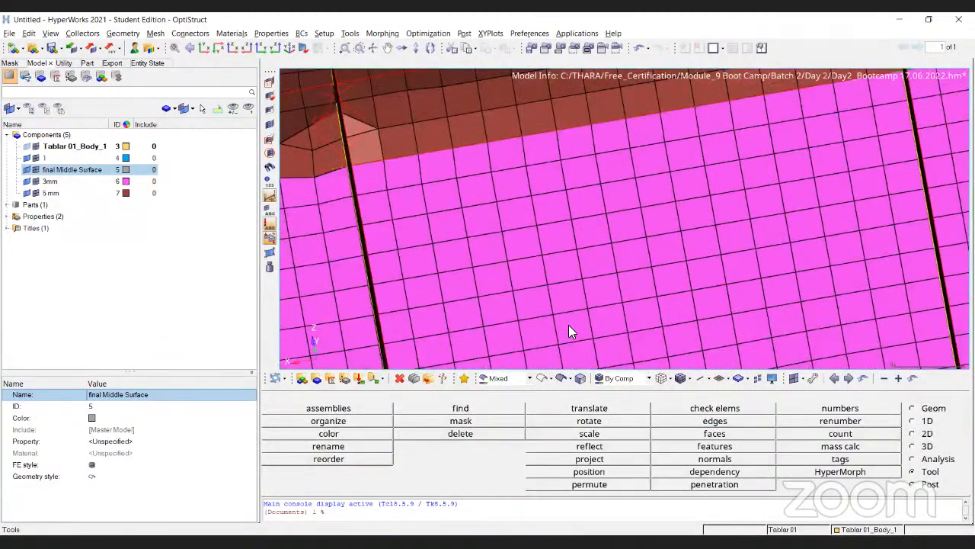
{"action": "key", "text": "F4"}
{"action": "left_click", "coordinate": [616, 272]}
{"action": "left_click", "coordinate": [582, 278]}
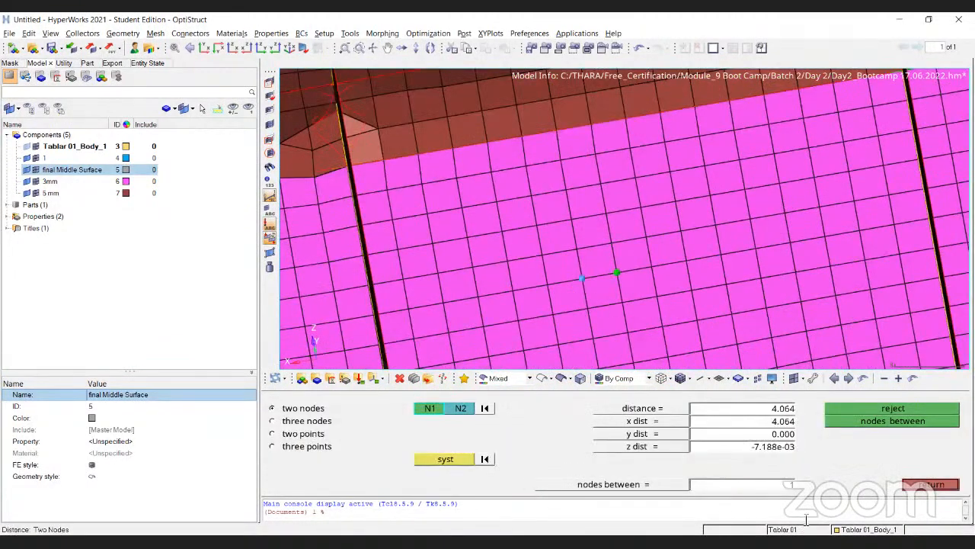
{"action": "double_click", "coordinate": [775, 412]}
{"action": "type", "text": "1.6"}
{"action": "key", "text": "Return"}
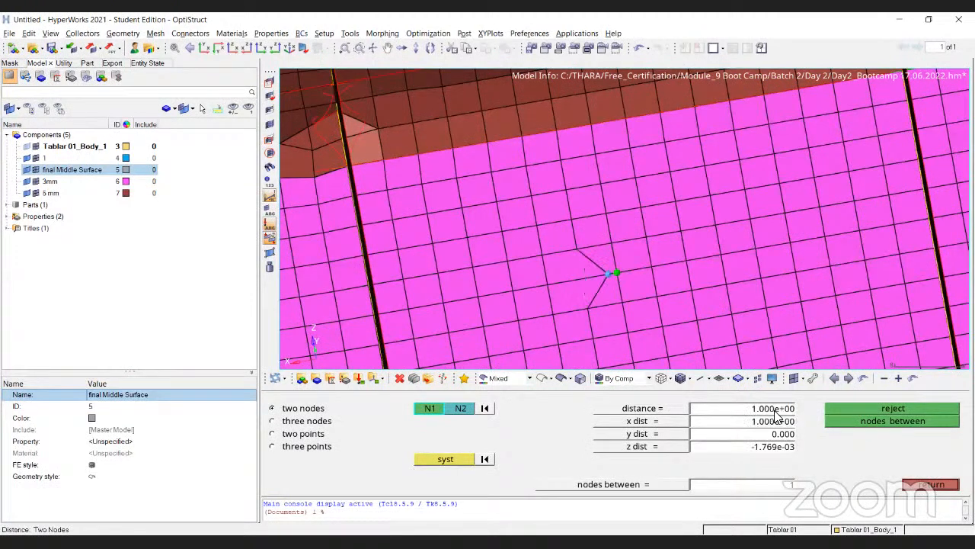
{"action": "key", "text": "Escape"}
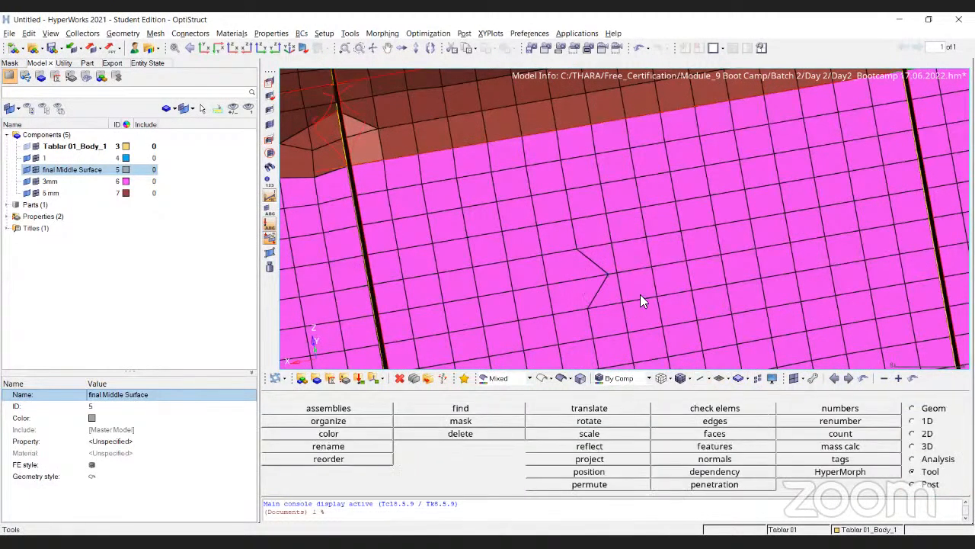
Step: Check the aspect ratio, jacobian and other quality values of the distorted element beside the moved node
{"action": "key", "text": "F10"}
{"action": "scroll", "coordinate": [691, 241], "scroll_direction": "up", "scroll_amount": 5}
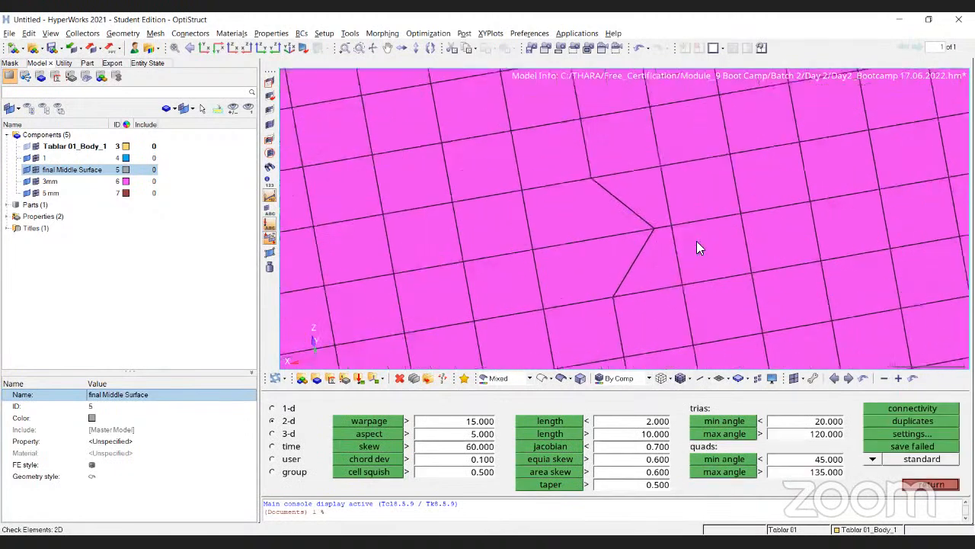
{"action": "left_click", "coordinate": [698, 241]}
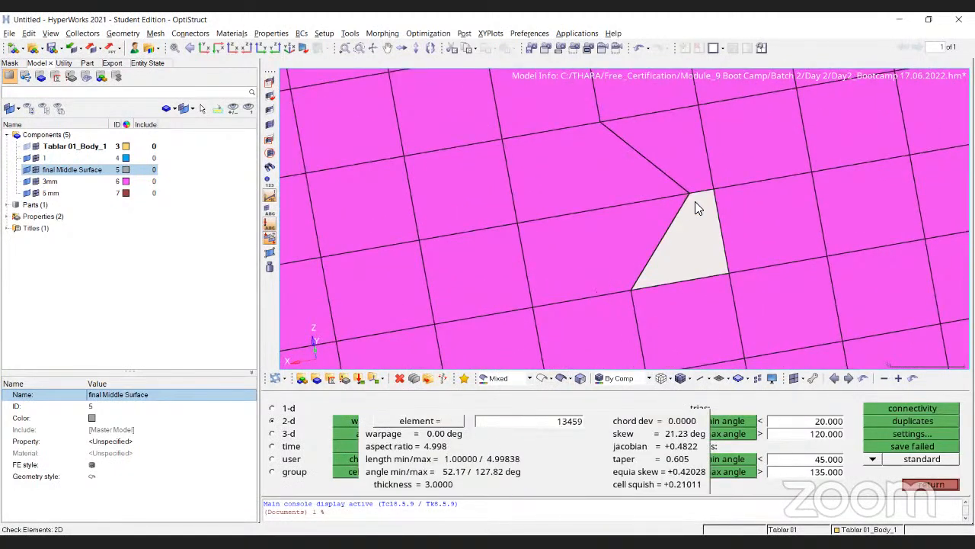
{"action": "key", "text": "Escape"}
Step: Reduce the distance between the same two floor nodes to 0.5
{"action": "key", "text": "F3"}
{"action": "key", "text": "F4"}
{"action": "left_click", "coordinate": [712, 188]}
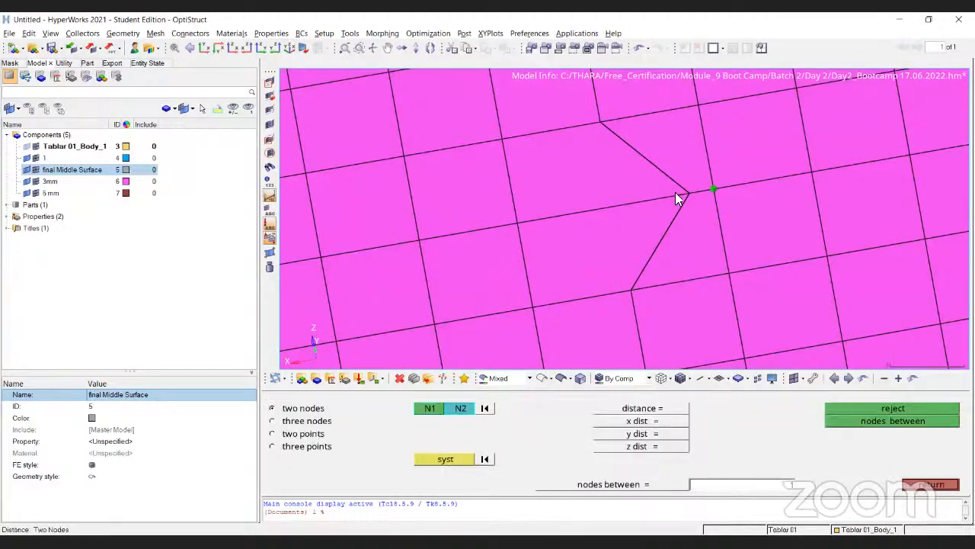
{"action": "left_click", "coordinate": [687, 193]}
{"action": "left_click", "coordinate": [752, 412]}
{"action": "type", "text": "0.5"}
{"action": "key", "text": "Return"}
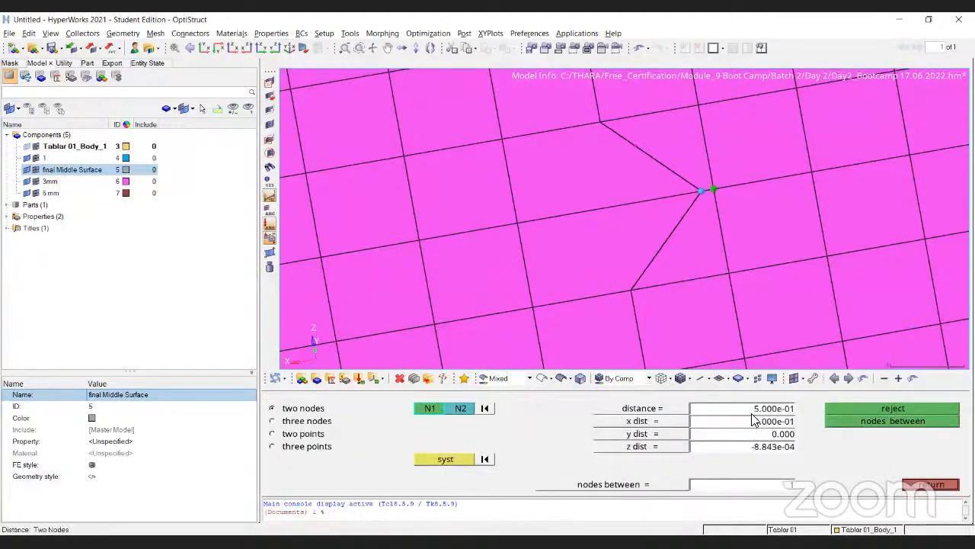
{"action": "key", "text": "Escape"}
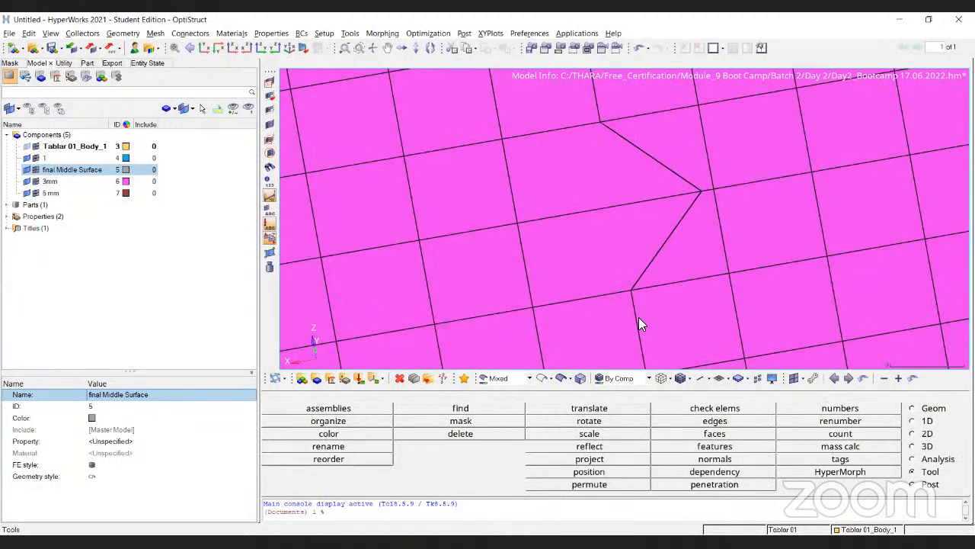
Step: Recheck the distorted element's quality values and run the aspect ratio check above 5
{"action": "key", "text": "F10"}
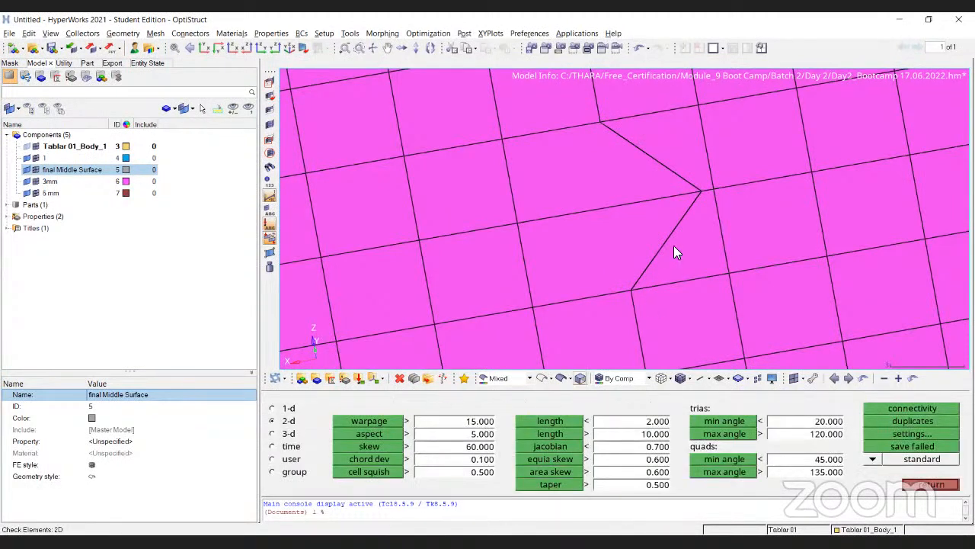
{"action": "left_click", "coordinate": [673, 246]}
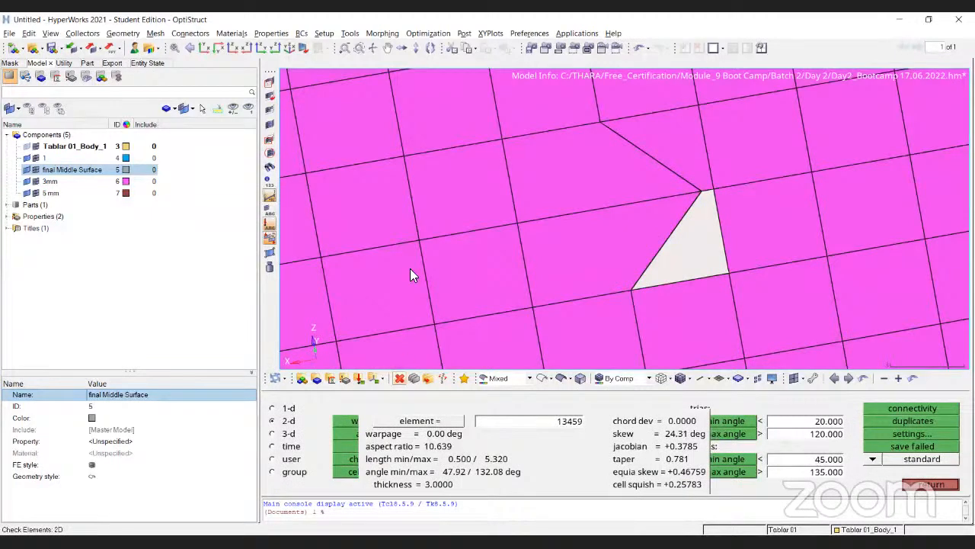
{"action": "left_click", "coordinate": [364, 434]}
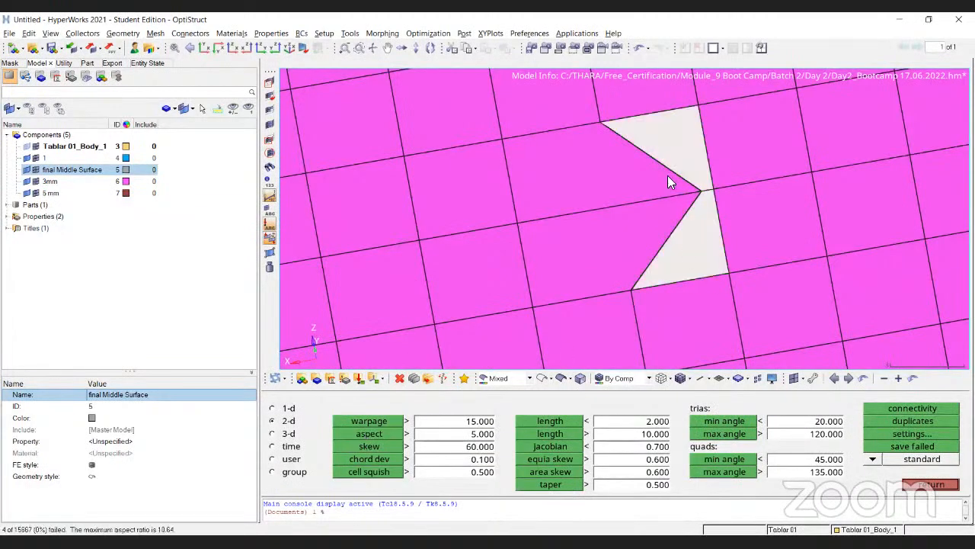
{"action": "scroll", "coordinate": [519, 196], "scroll_direction": "down", "scroll_amount": 5}
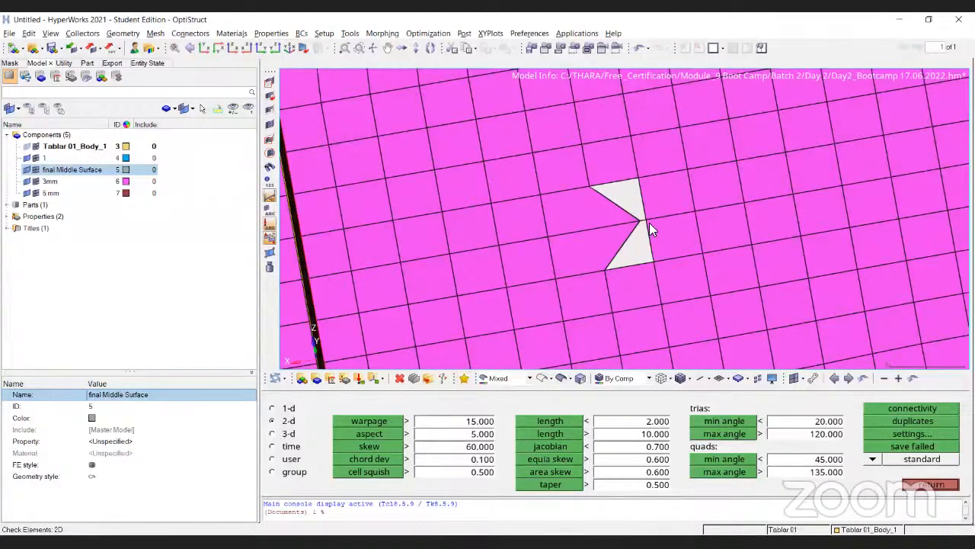
{"action": "scroll", "coordinate": [639, 228], "scroll_direction": "up", "scroll_amount": 3}
{"action": "key", "text": "Escape"}
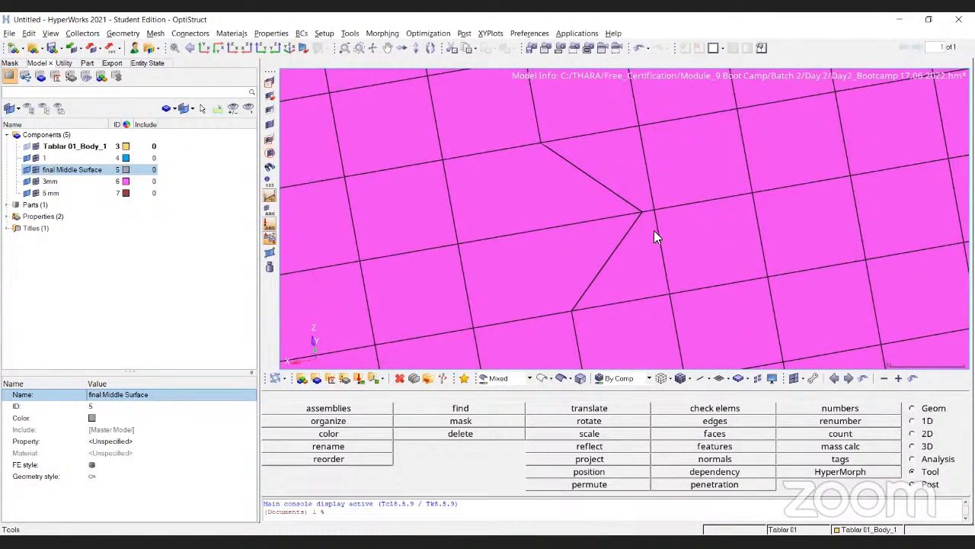
Step: Align the displaced floor node between the mesh nodes directly above and below it
{"action": "key", "text": "F9"}
{"action": "left_click", "coordinate": [572, 311]}
{"action": "left_click", "coordinate": [540, 142]}
{"action": "left_click", "coordinate": [642, 211]}
{"action": "left_click", "coordinate": [931, 408]}
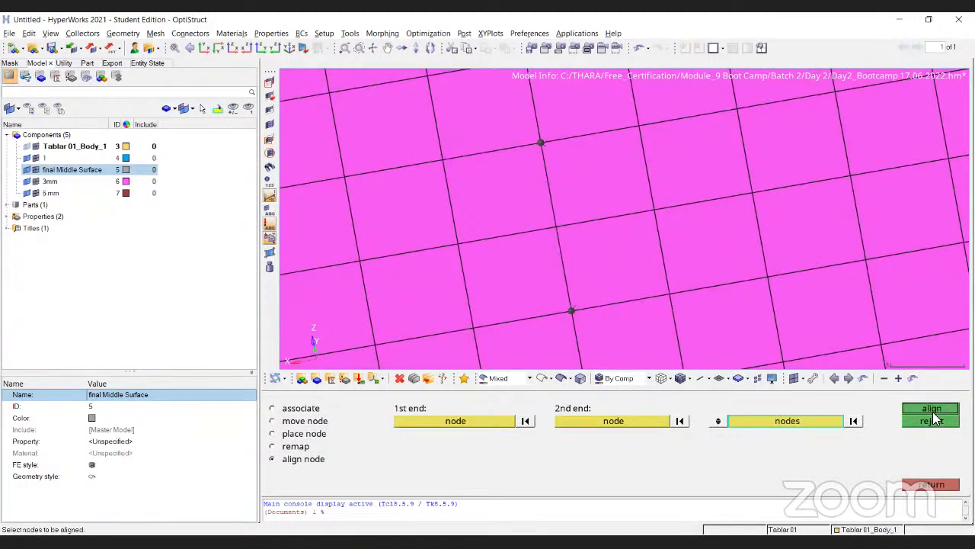
{"action": "key", "text": "Escape"}
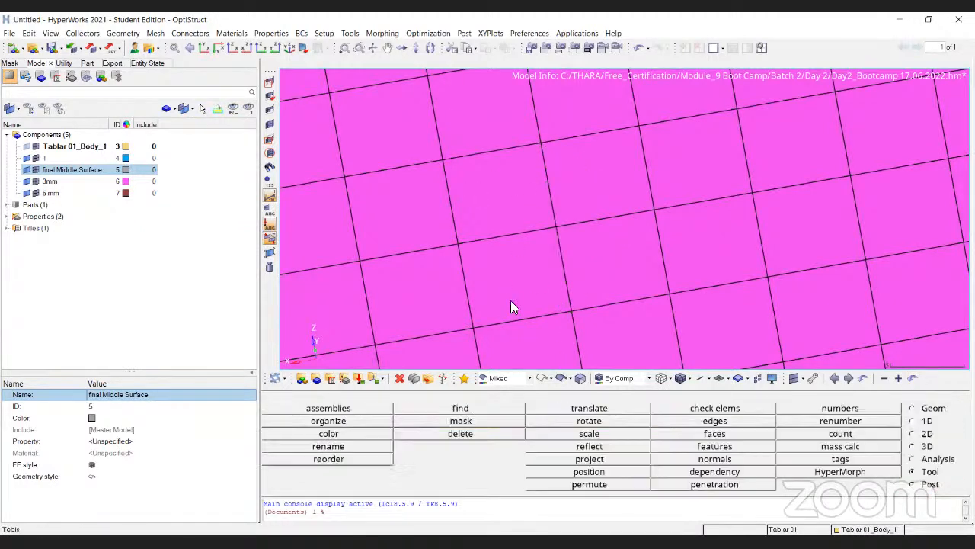
Step: Run the jacobian check below 0.7 and examine the failed elements around the holes and the circular rib
{"action": "key", "text": "F10"}
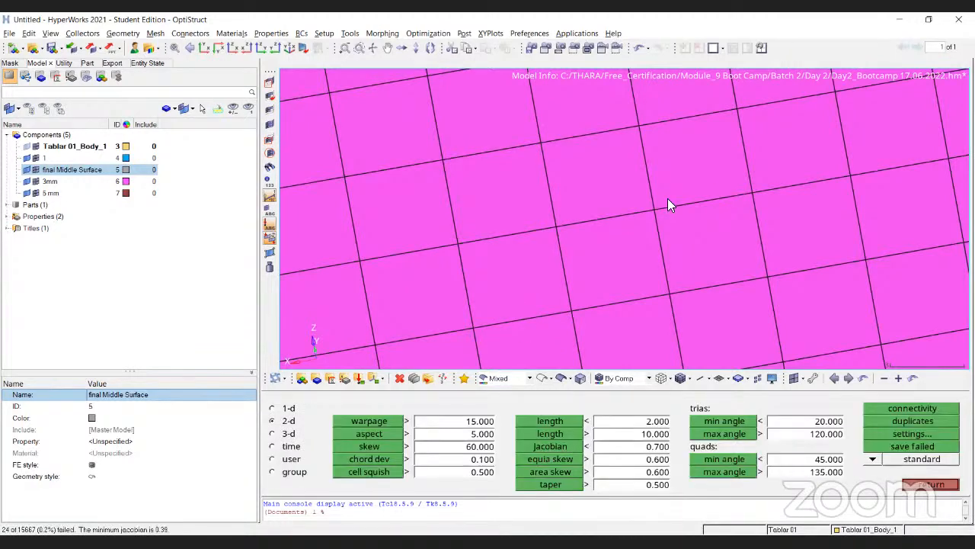
{"action": "scroll", "coordinate": [572, 213], "scroll_direction": "down", "scroll_amount": 3}
{"action": "scroll", "coordinate": [572, 208], "scroll_direction": "down", "scroll_amount": 5, "text": "ctrl"}
{"action": "left_click_drag", "start_coordinate": [500, 244], "coordinate": [674, 136], "text": "ctrl"}
{"action": "right_click_drag", "start_coordinate": [565, 195], "coordinate": [674, 136], "text": "ctrl"}
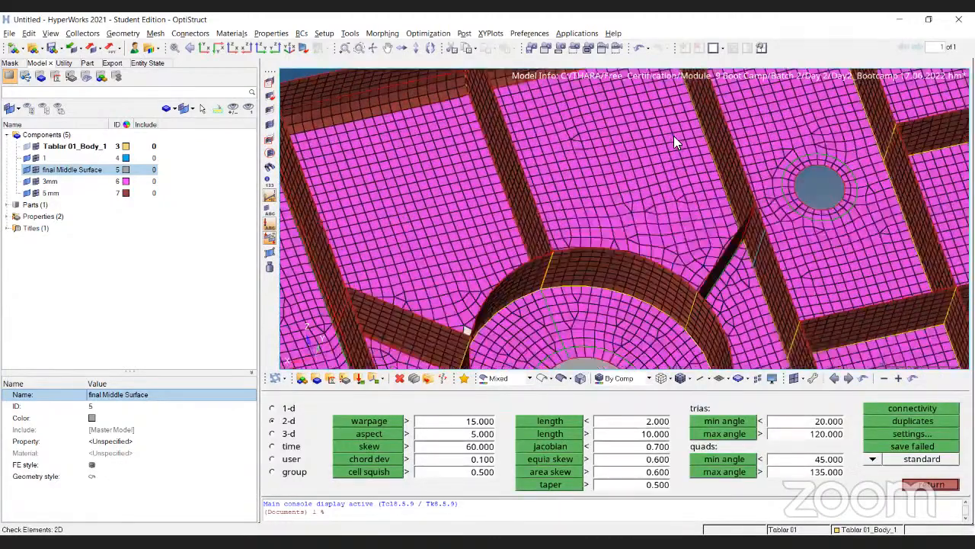
{"action": "right_click_drag", "start_coordinate": [675, 171], "coordinate": [718, 146], "text": "ctrl"}
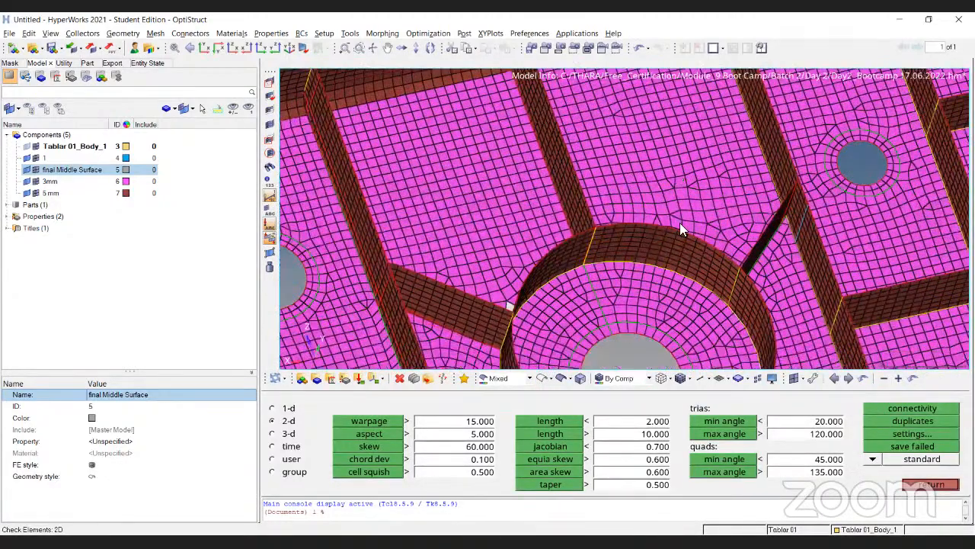
{"action": "scroll", "coordinate": [494, 232], "scroll_direction": "down", "scroll_amount": 5}
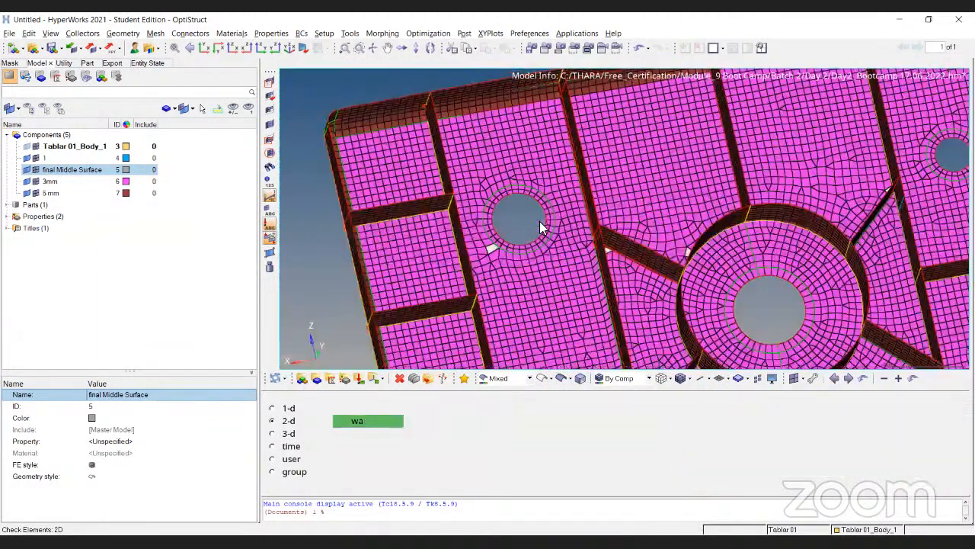
{"action": "scroll", "coordinate": [539, 229], "scroll_direction": "up", "scroll_amount": 10}
{"action": "scroll", "coordinate": [459, 250], "scroll_direction": "down", "scroll_amount": 3}
{"action": "right_click_drag", "start_coordinate": [599, 216], "coordinate": [538, 226], "text": "ctrl"}
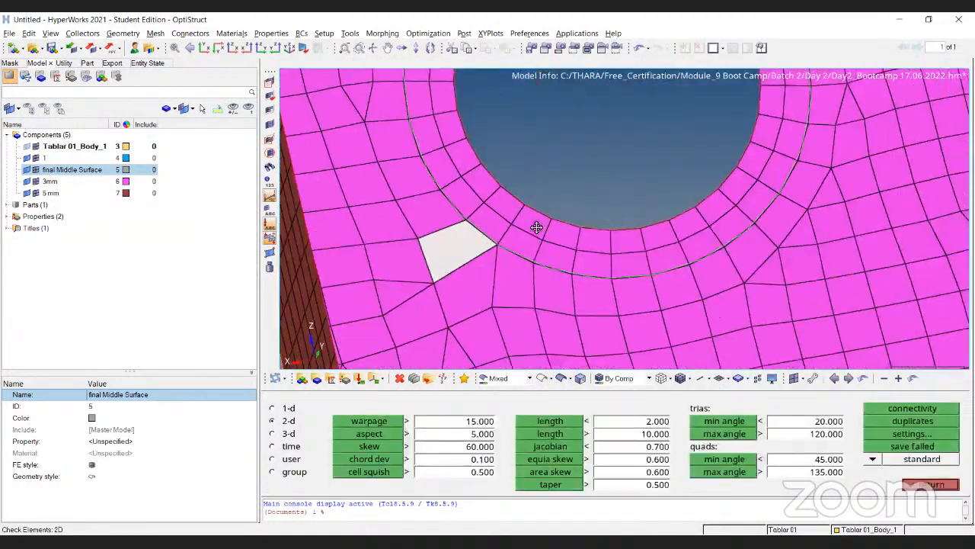
{"action": "scroll", "coordinate": [812, 196], "scroll_direction": "down", "scroll_amount": 4}
{"action": "right_click_drag", "start_coordinate": [813, 196], "coordinate": [697, 226], "text": "ctrl"}
{"action": "scroll", "coordinate": [708, 255], "scroll_direction": "down", "scroll_amount": 3}
{"action": "left_click_drag", "start_coordinate": [725, 236], "coordinate": [832, 399], "text": "ctrl"}
{"action": "key", "text": "Escape"}
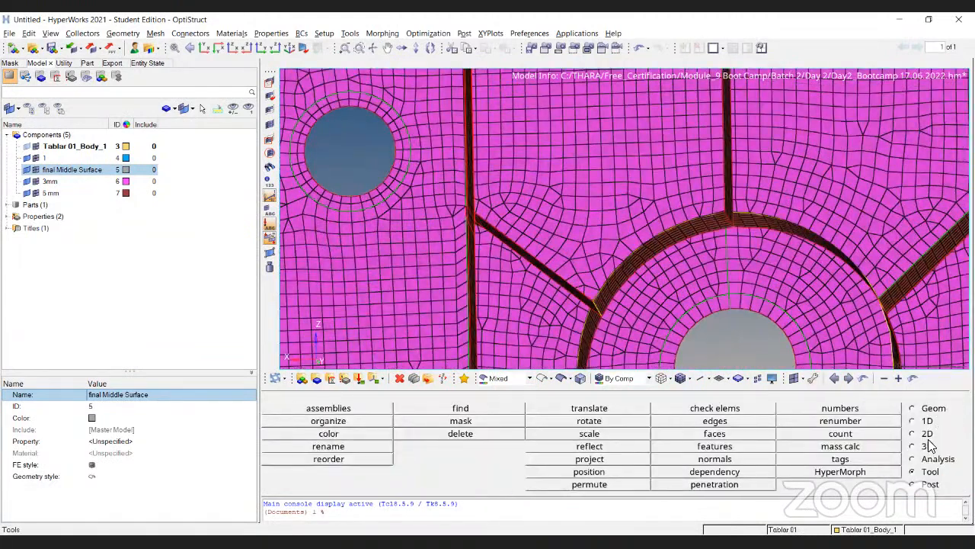
Step: Open the 2D quality index and, with place node along the surface, slightly move a node of the failed element beside the small hole's washer
{"action": "left_click", "coordinate": [927, 434]}
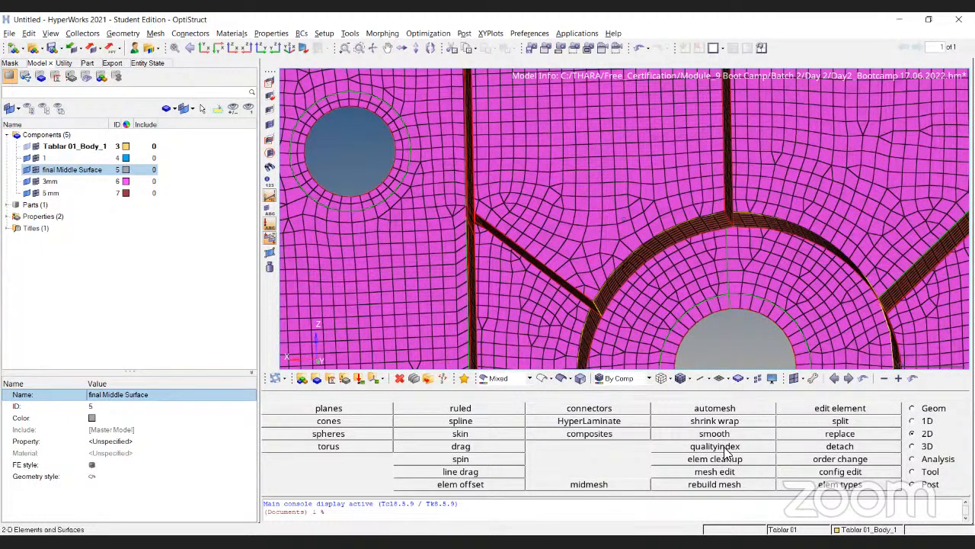
{"action": "left_click", "coordinate": [724, 447]}
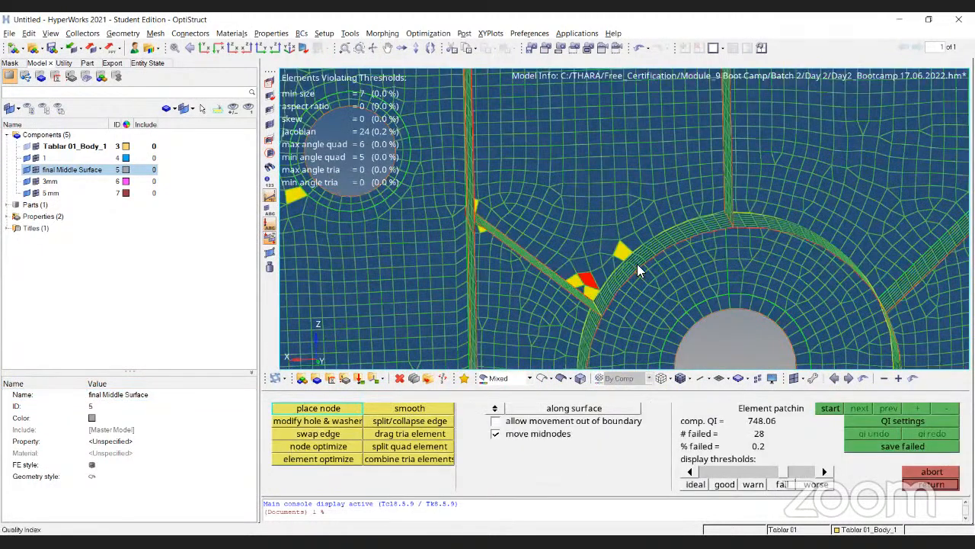
{"action": "right_click_drag", "start_coordinate": [376, 250], "coordinate": [761, 294], "text": "ctrl"}
{"action": "scroll", "coordinate": [755, 262], "scroll_direction": "up", "scroll_amount": 5, "text": "ctrl"}
{"action": "left_click_drag", "start_coordinate": [750, 260], "coordinate": [764, 258]}
Step: Examine the remaining quality index failures around the circular rib and the diagonal rib junctions
{"action": "right_click_drag", "start_coordinate": [680, 224], "coordinate": [570, 189], "text": "ctrl"}
{"action": "scroll", "coordinate": [798, 241], "scroll_direction": "down", "scroll_amount": 5, "text": "ctrl"}
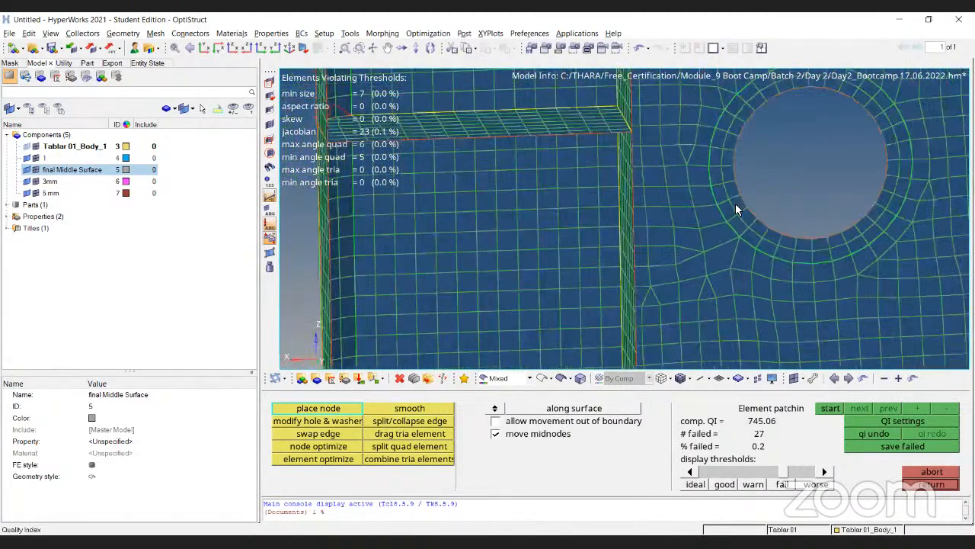
{"action": "right_click_drag", "start_coordinate": [846, 236], "coordinate": [813, 238], "text": "ctrl"}
{"action": "scroll", "coordinate": [869, 283], "scroll_direction": "up", "scroll_amount": 5, "text": "ctrl"}
{"action": "right_click_drag", "start_coordinate": [887, 300], "coordinate": [783, 250], "text": "ctrl"}
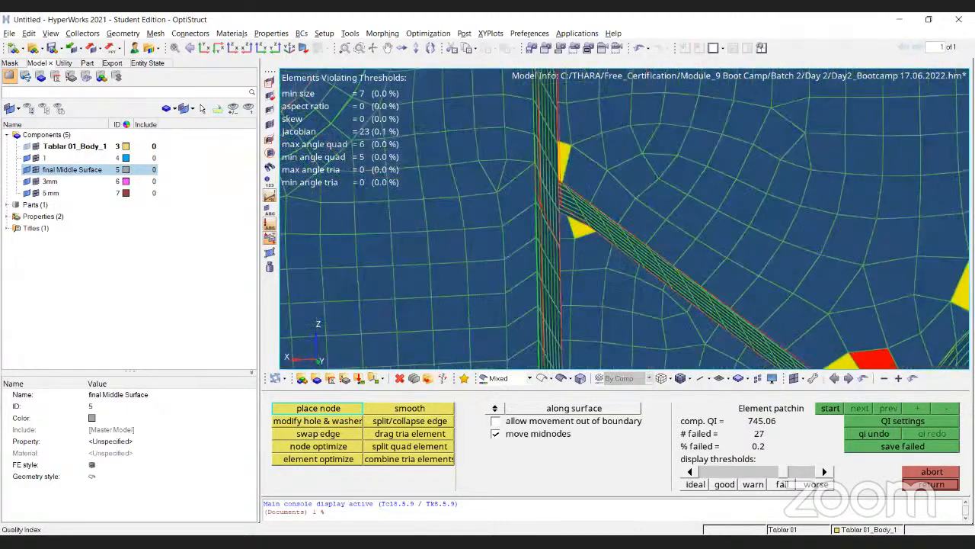
{"action": "right_click_drag", "start_coordinate": [916, 270], "coordinate": [695, 279], "text": "ctrl"}
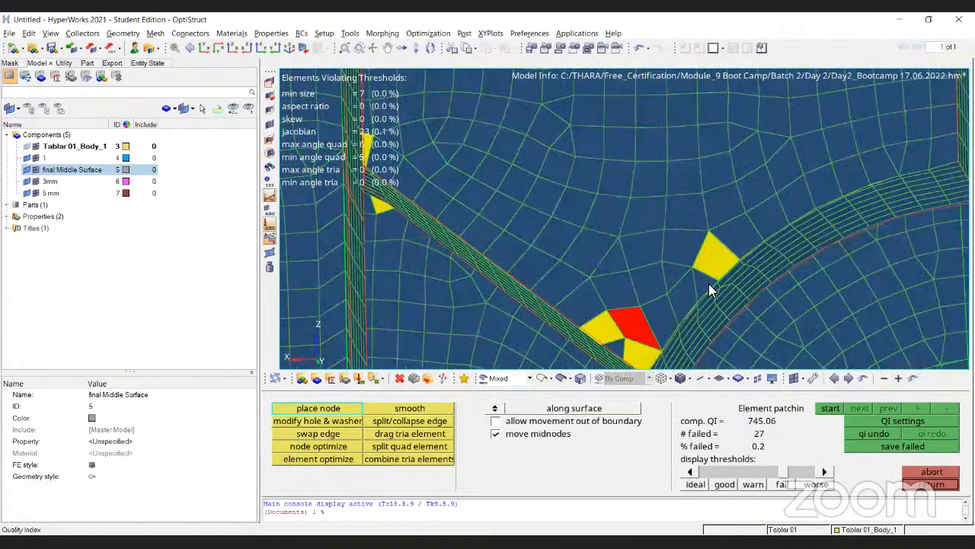
{"action": "scroll", "coordinate": [670, 277], "scroll_direction": "down", "scroll_amount": 3, "text": "ctrl"}
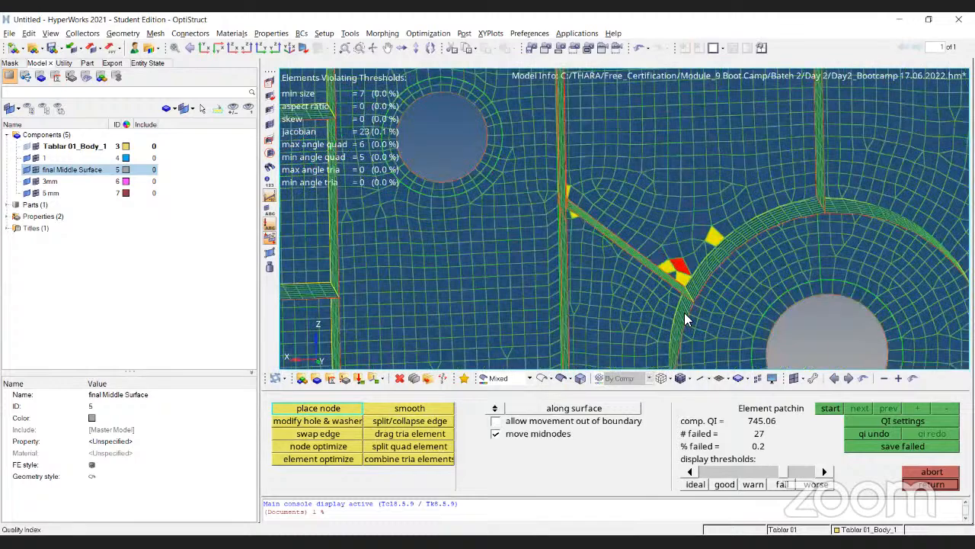
{"action": "scroll", "coordinate": [655, 204], "scroll_direction": "down", "scroll_amount": 3, "text": "ctrl"}
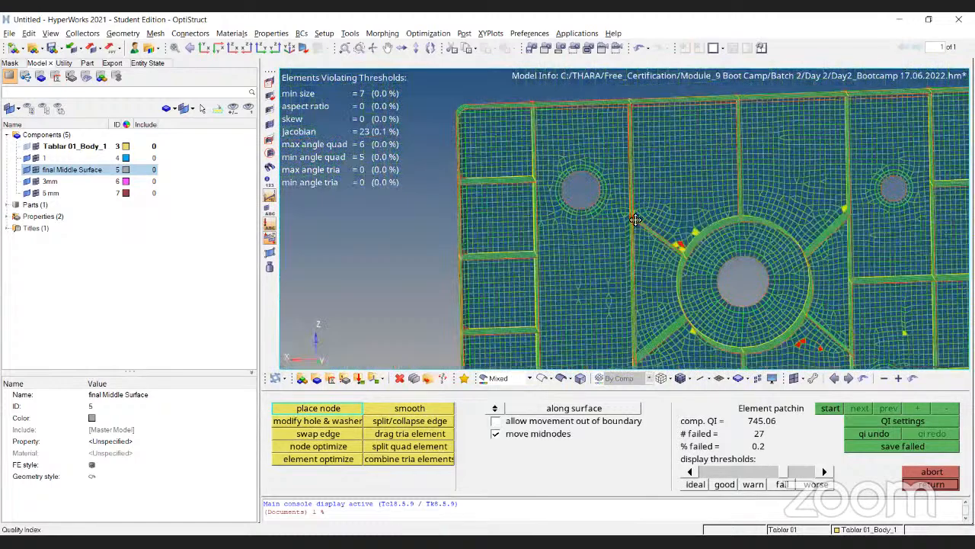
{"action": "scroll", "coordinate": [911, 114], "scroll_direction": "up", "scroll_amount": 3, "text": "ctrl"}
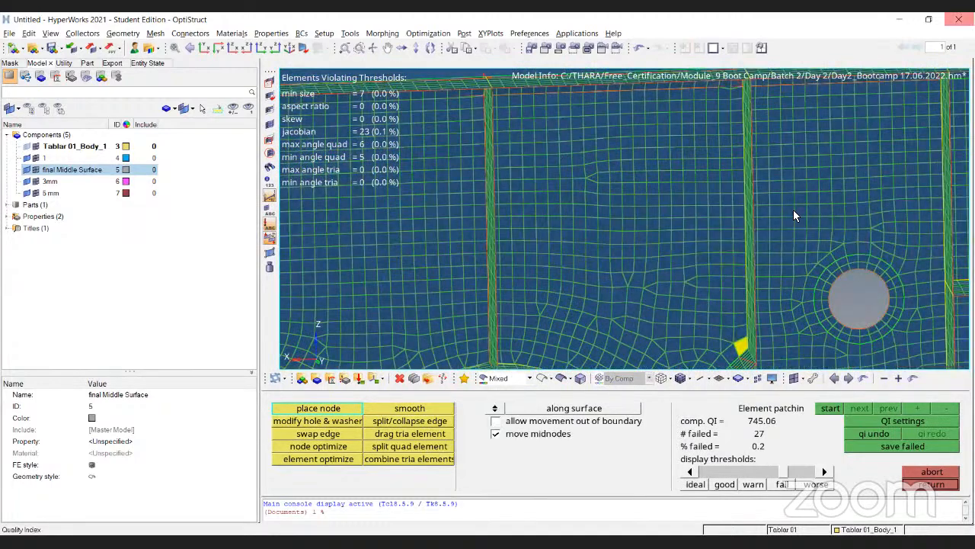
Step: Examine the quality index failures at the diagonal rib junction and across the whole plate
{"action": "right_click_drag", "start_coordinate": [746, 333], "coordinate": [676, 244], "text": "ctrl"}
{"action": "scroll", "coordinate": [690, 259], "scroll_direction": "up", "scroll_amount": 3, "text": "ctrl"}
{"action": "scroll", "coordinate": [664, 216], "scroll_direction": "down", "scroll_amount": 2, "text": "ctrl"}
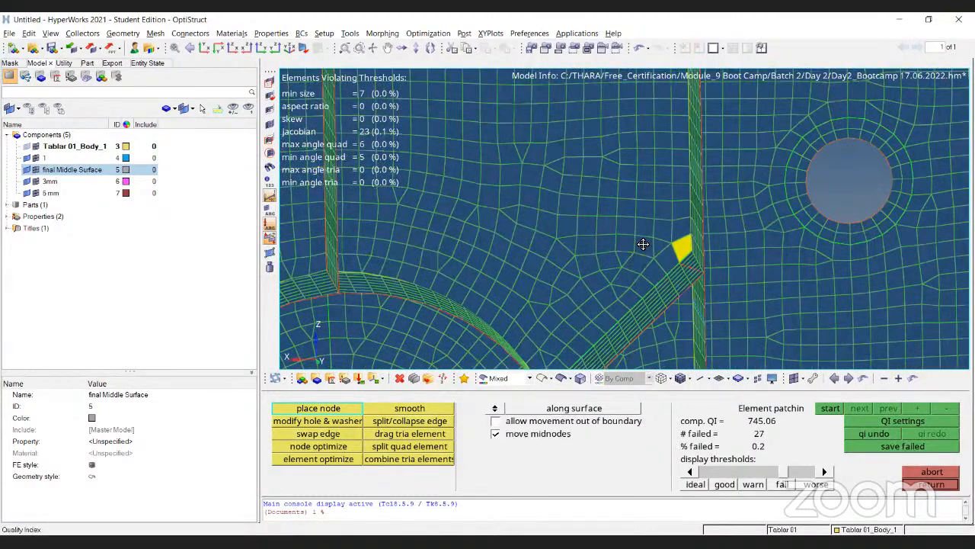
{"action": "scroll", "coordinate": [642, 240], "scroll_direction": "down", "scroll_amount": 3, "text": "ctrl"}
{"action": "scroll", "coordinate": [641, 244], "scroll_direction": "up", "scroll_amount": 1, "text": "ctrl"}
{"action": "key", "text": "Escape"}
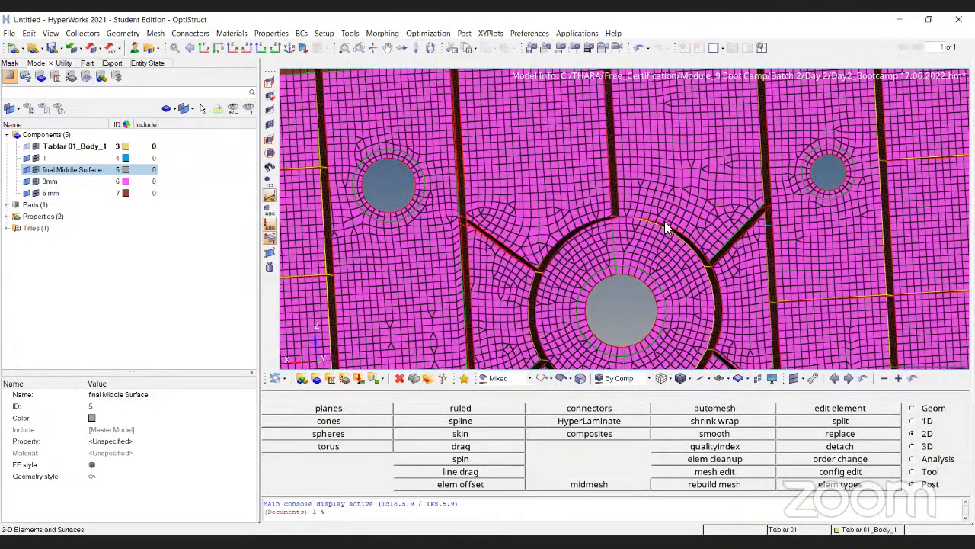
{"action": "left_click", "coordinate": [681, 378]}
{"action": "left_click_drag", "start_coordinate": [661, 224], "coordinate": [707, 448], "text": "ctrl"}
{"action": "scroll", "coordinate": [707, 447], "scroll_direction": "down", "scroll_amount": 3, "text": "ctrl"}
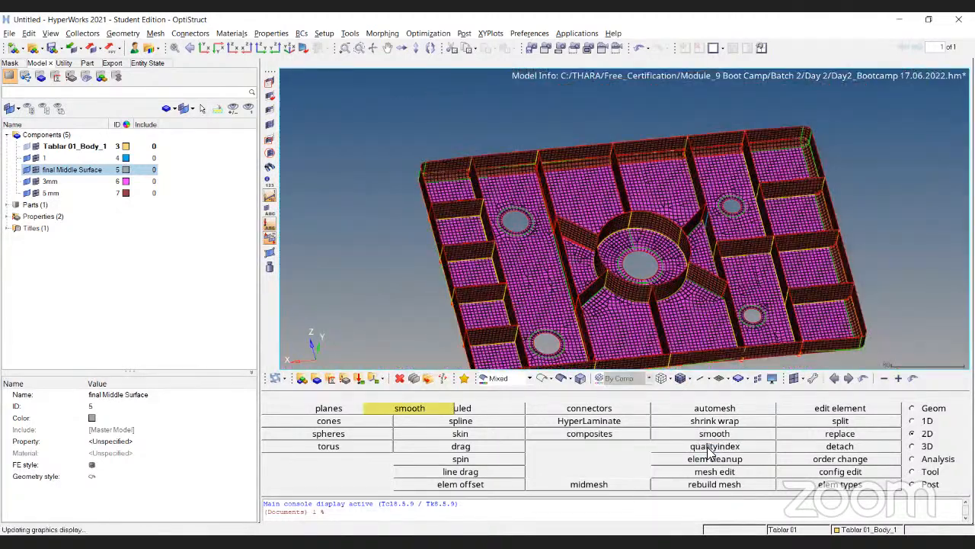
{"action": "left_click", "coordinate": [712, 446]}
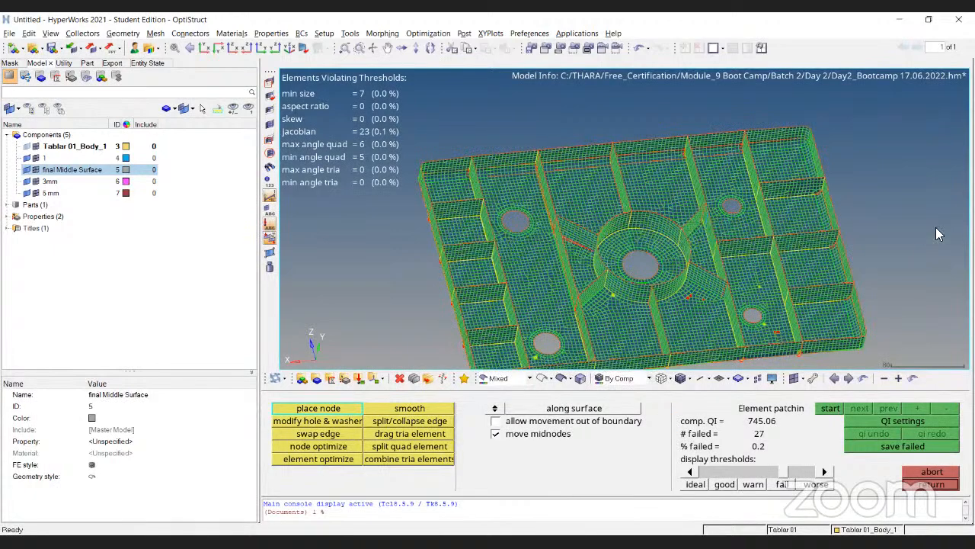
{"action": "key", "text": "Escape"}
Step: Run the 2D minimum length check below 2 and examine the failed floor elements beside the small hole
{"action": "key", "text": "F10"}
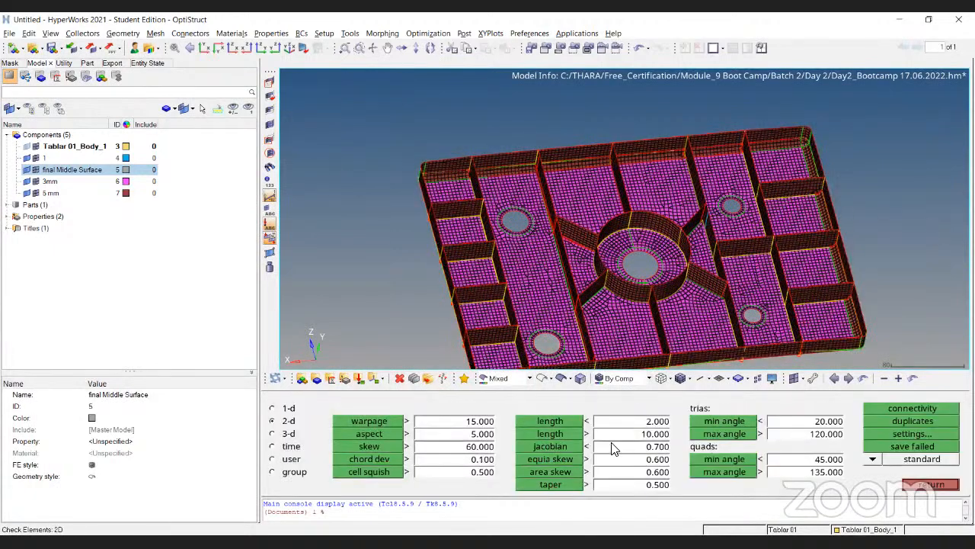
{"action": "left_click", "coordinate": [552, 424]}
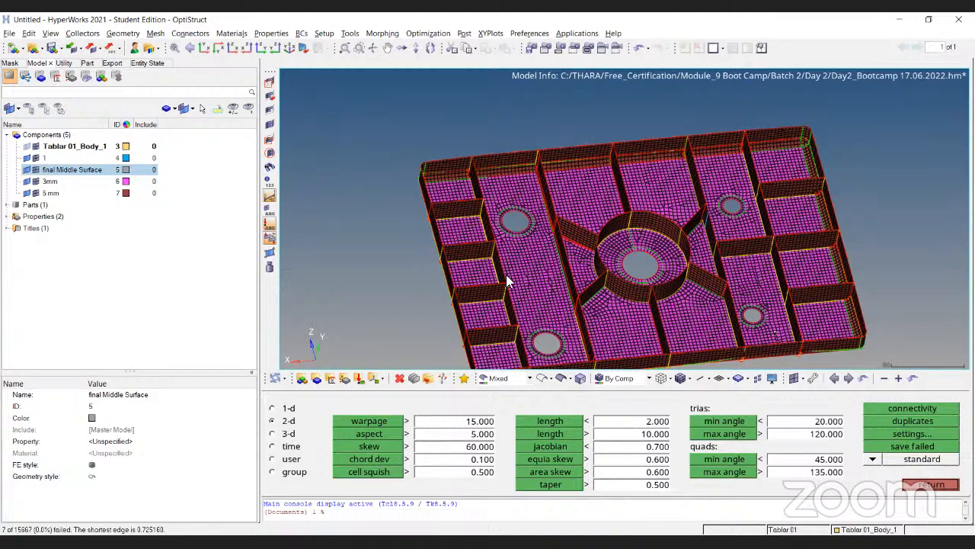
{"action": "left_click_drag", "start_coordinate": [605, 289], "coordinate": [756, 313], "text": "ctrl"}
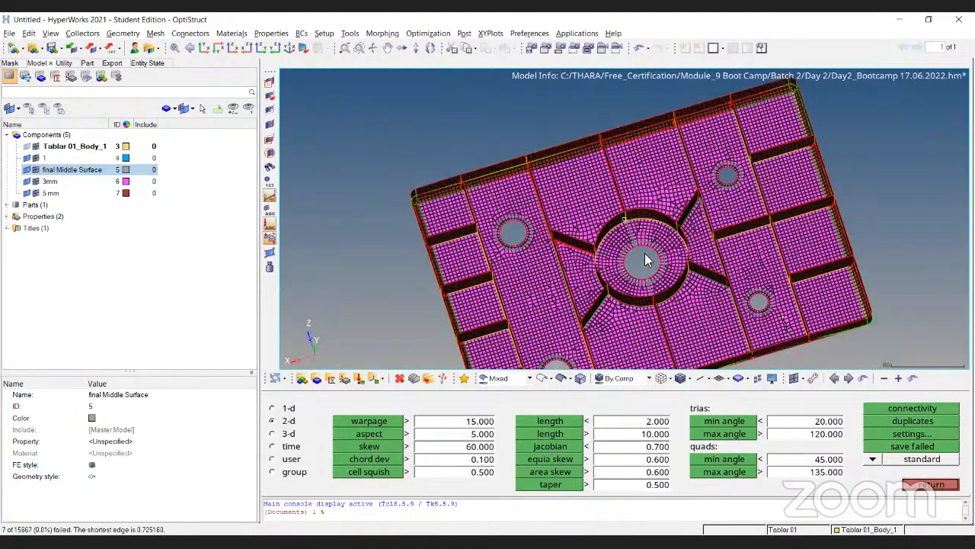
{"action": "scroll", "coordinate": [644, 253], "scroll_direction": "up", "scroll_amount": 8}
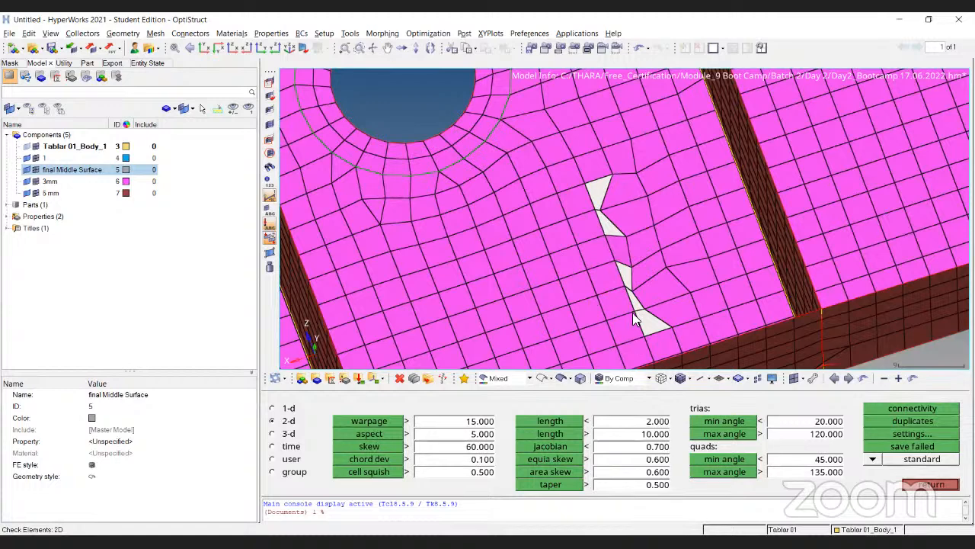
Step: Run the jacobian check below 0.7 and query the quality values of a regular square floor element
{"action": "left_click", "coordinate": [564, 446]}
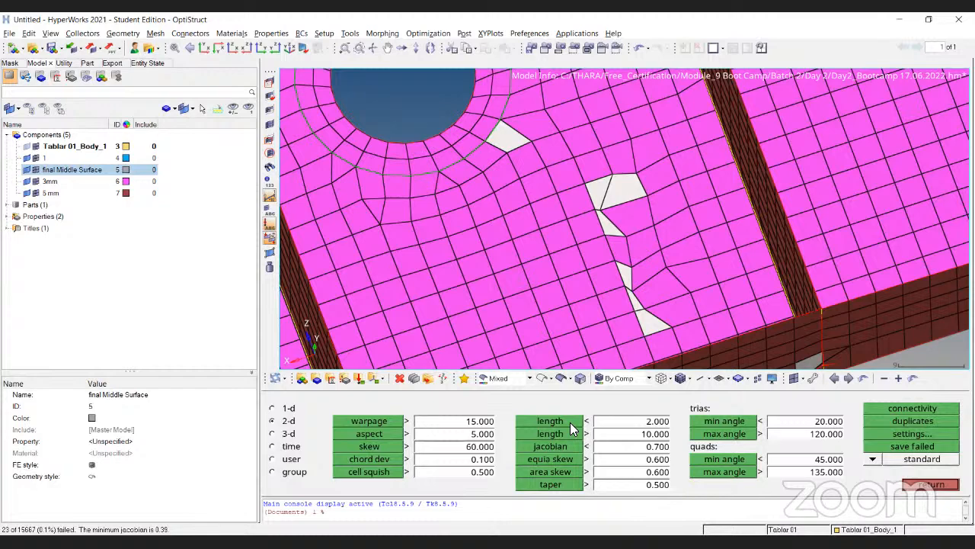
{"action": "scroll", "coordinate": [636, 299], "scroll_direction": "down", "scroll_amount": 5, "text": "ctrl"}
{"action": "scroll", "coordinate": [626, 282], "scroll_direction": "up", "scroll_amount": 5, "text": "ctrl"}
{"action": "scroll", "coordinate": [639, 259], "scroll_direction": "up", "scroll_amount": 3, "text": "ctrl"}
{"action": "left_click", "coordinate": [652, 235]}
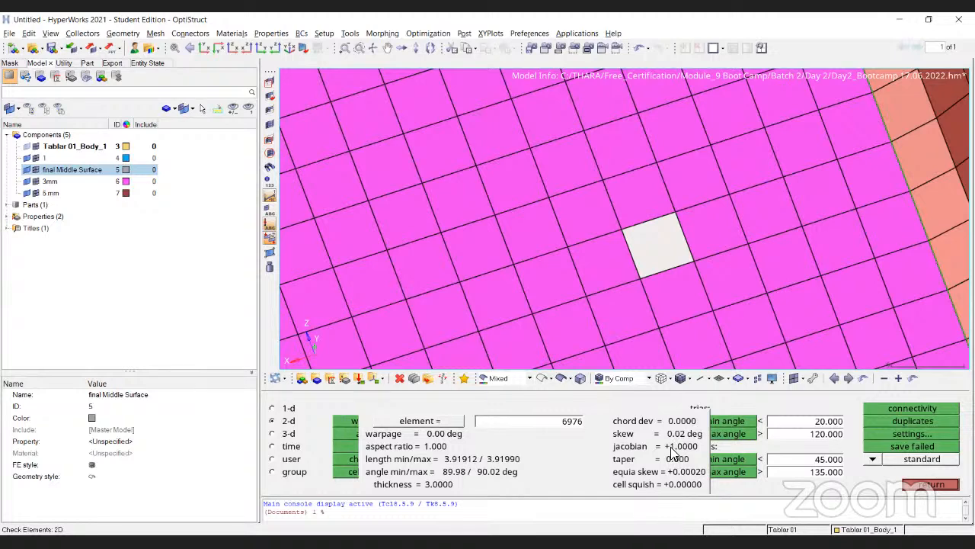
{"action": "scroll", "coordinate": [599, 252], "scroll_direction": "down", "scroll_amount": 4, "text": "ctrl"}
{"action": "right_click_drag", "start_coordinate": [500, 239], "coordinate": [749, 220], "text": "ctrl"}
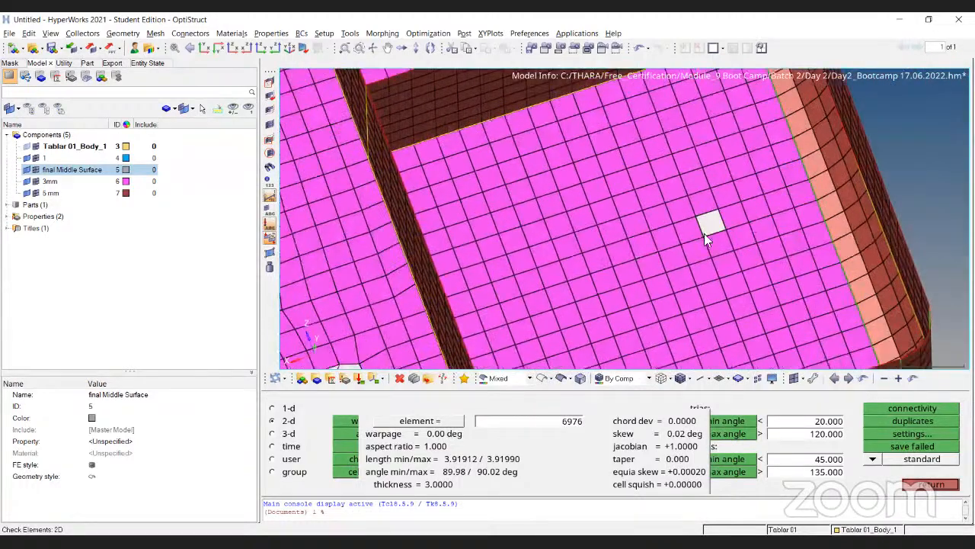
Step: Query the quality values of the jacobian-failed quad beside the small hole's washer
{"action": "scroll", "coordinate": [397, 315], "scroll_direction": "up", "scroll_amount": 2, "text": "ctrl"}
{"action": "right_click_drag", "start_coordinate": [397, 315], "coordinate": [566, 277], "text": "ctrl"}
{"action": "scroll", "coordinate": [565, 278], "scroll_direction": "up", "scroll_amount": 4, "text": "ctrl"}
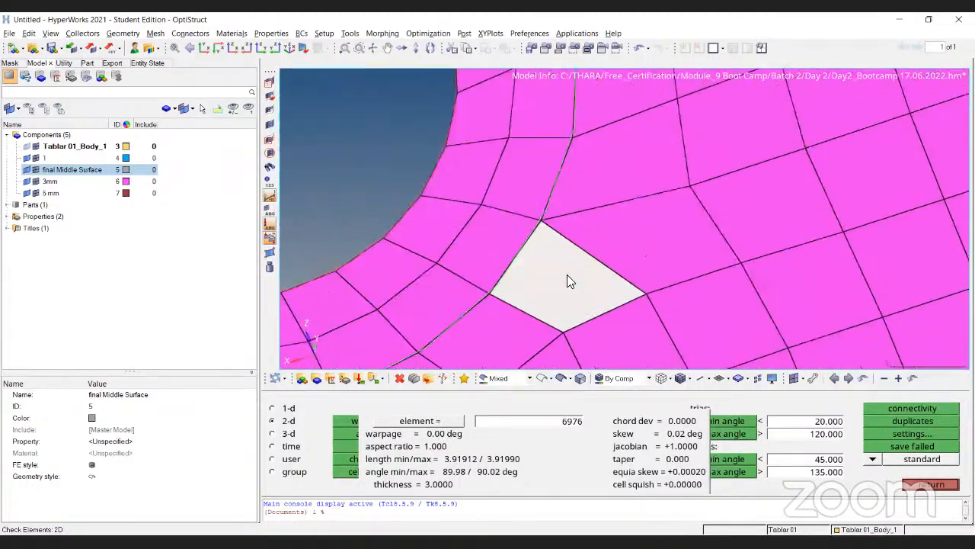
{"action": "left_click", "coordinate": [566, 275]}
{"action": "left_click", "coordinate": [566, 276]}
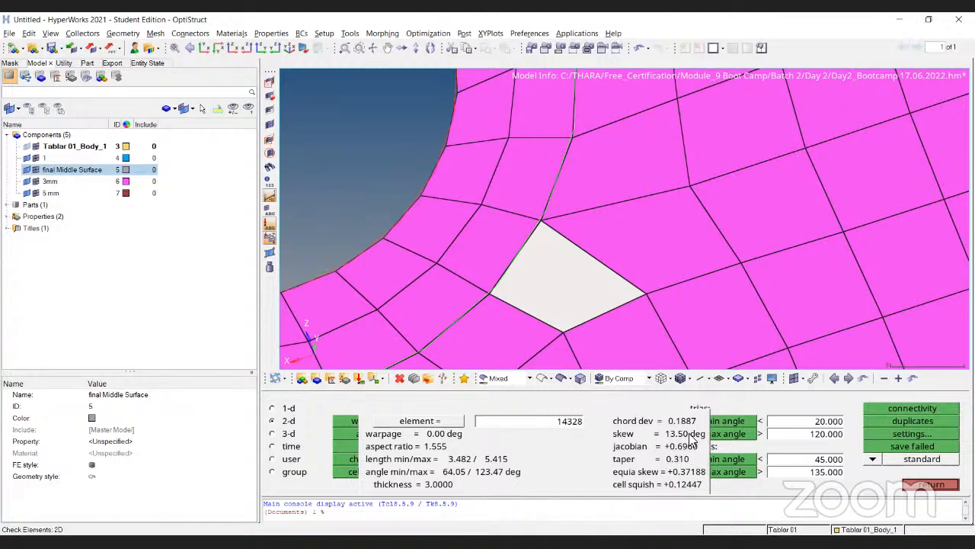
{"action": "scroll", "coordinate": [729, 212], "scroll_direction": "down", "scroll_amount": 5}
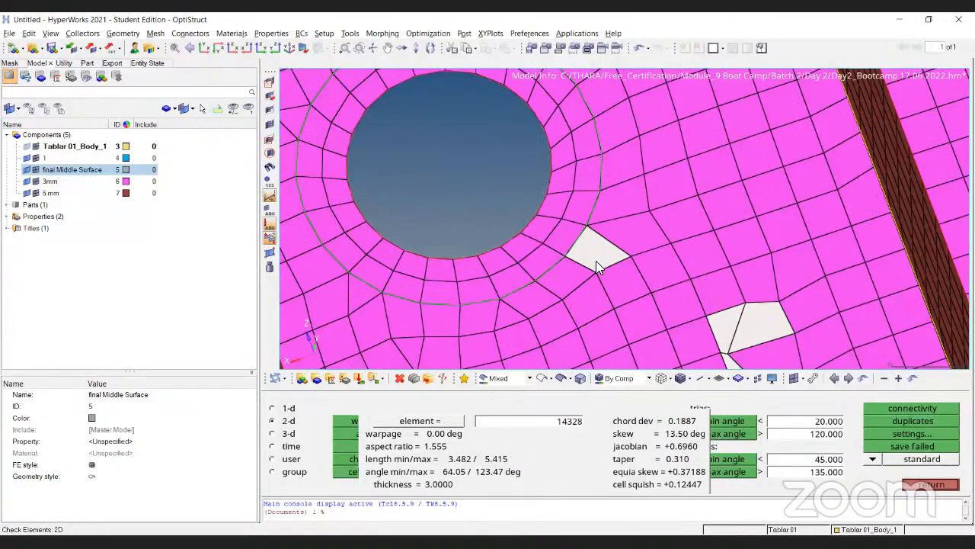
{"action": "left_click", "coordinate": [596, 260]}
{"action": "scroll", "coordinate": [583, 228], "scroll_direction": "up", "scroll_amount": 3}
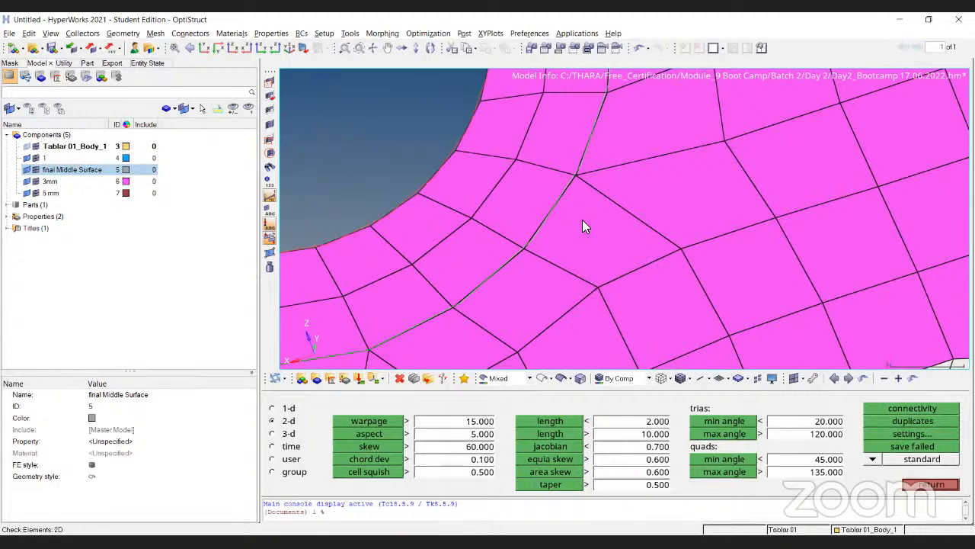
{"action": "scroll", "coordinate": [579, 222], "scroll_direction": "down", "scroll_amount": 5}
{"action": "scroll", "coordinate": [459, 217], "scroll_direction": "down", "scroll_amount": 3}
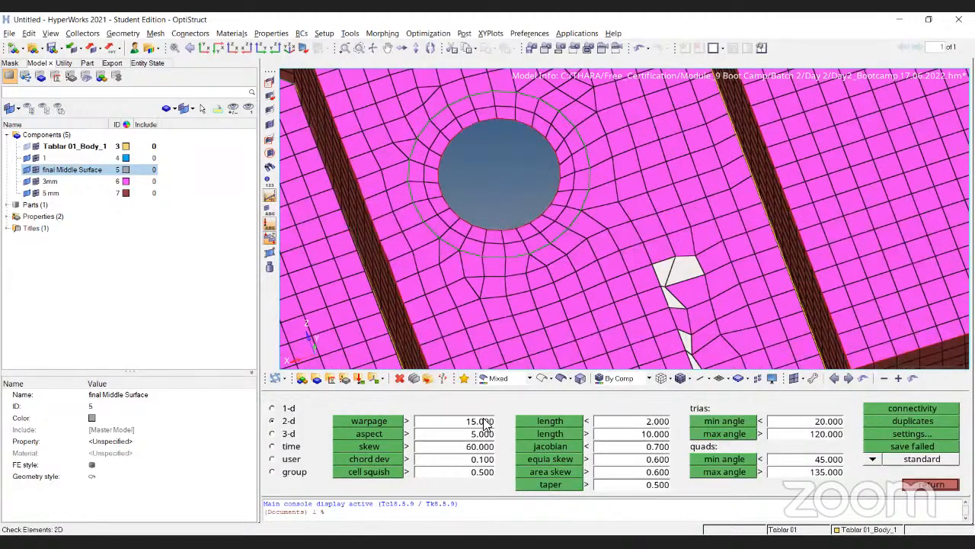
Step: Check the minimum angle of trias below 20 and quads below 45, and query the failed narrow quad near the small hole
{"action": "left_click", "coordinate": [724, 421]}
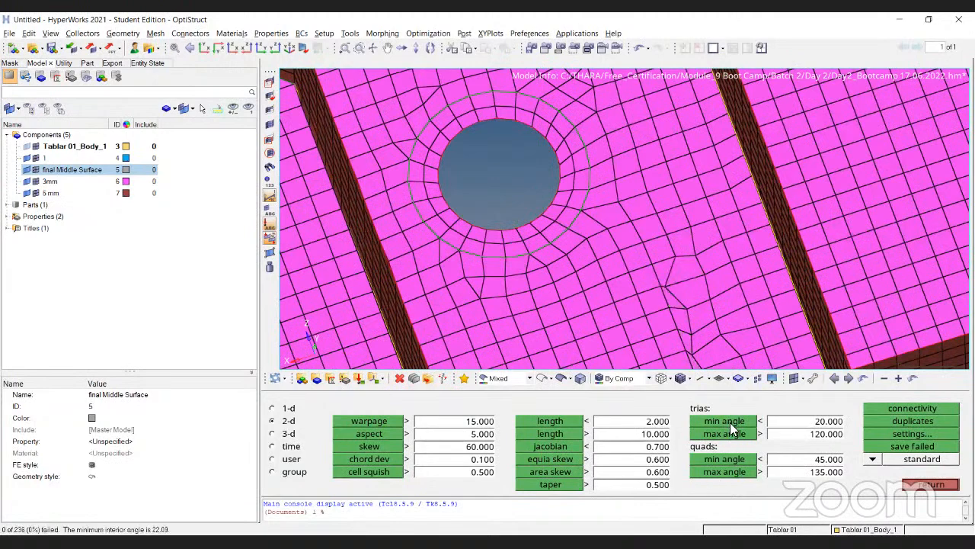
{"action": "left_click", "coordinate": [745, 460]}
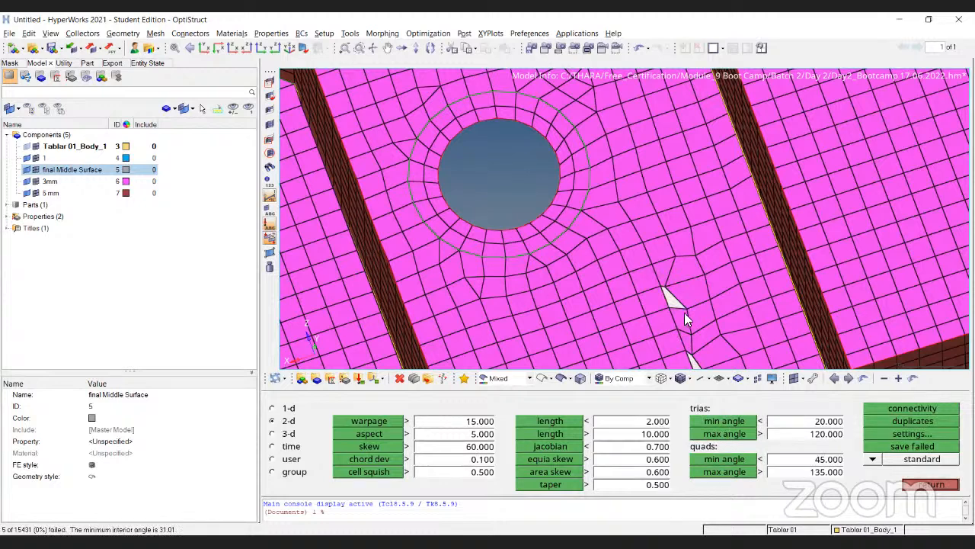
{"action": "scroll", "coordinate": [603, 251], "scroll_direction": "up", "scroll_amount": 5}
{"action": "left_click", "coordinate": [560, 270]}
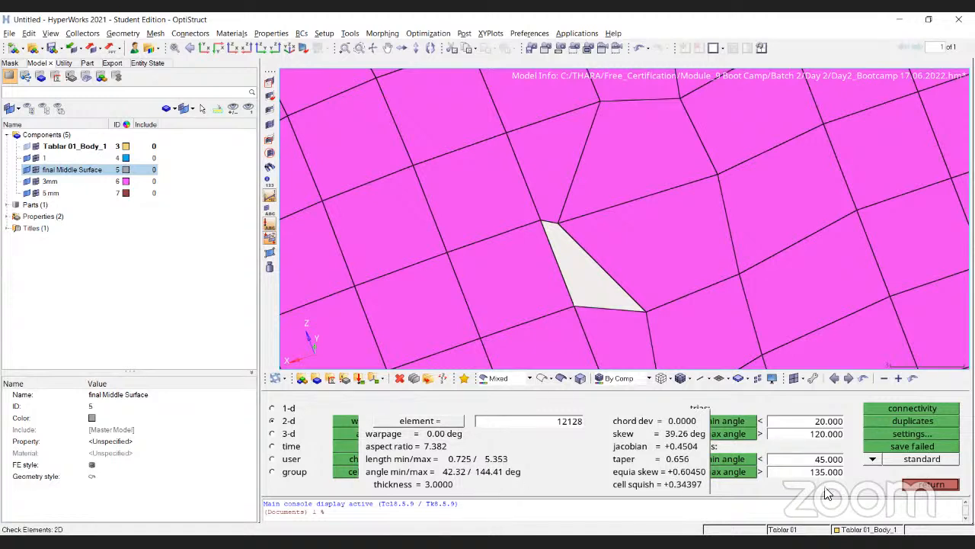
{"action": "right_click_drag", "start_coordinate": [580, 212], "coordinate": [580, 202], "text": "ctrl"}
{"action": "key", "text": "Escape"}
{"action": "key", "text": "Escape"}
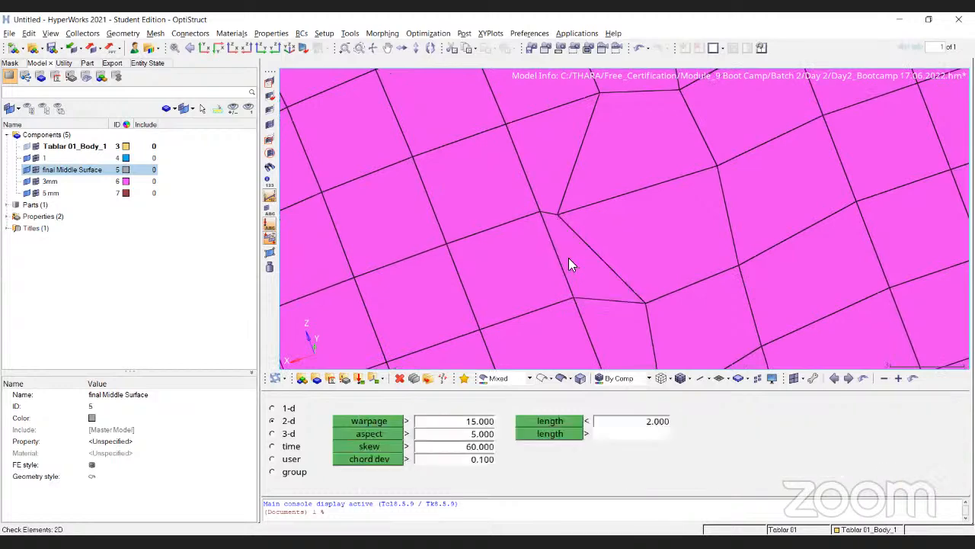
Step: Measure the angle at the narrow quad's lower inner corner with the three-node distance tool
{"action": "key", "text": "F4"}
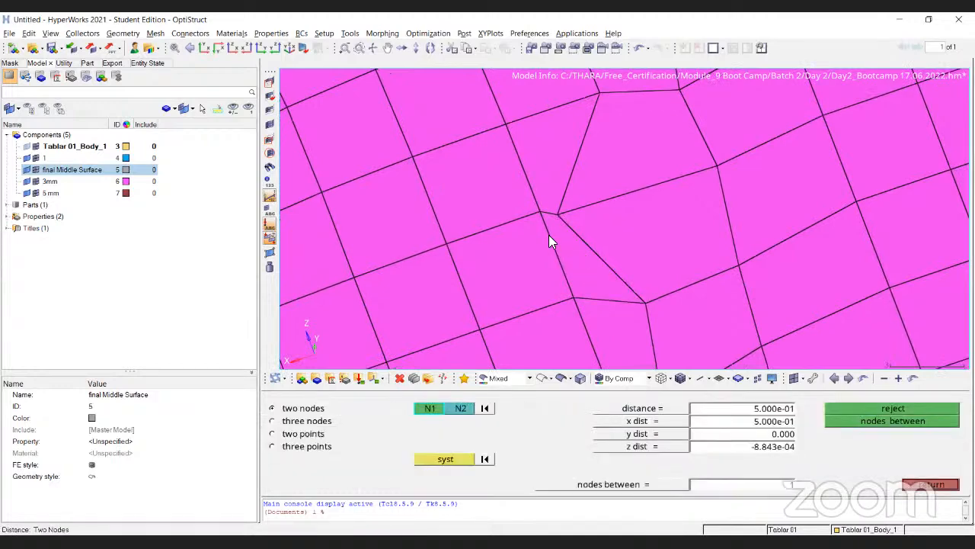
{"action": "left_click", "coordinate": [314, 421]}
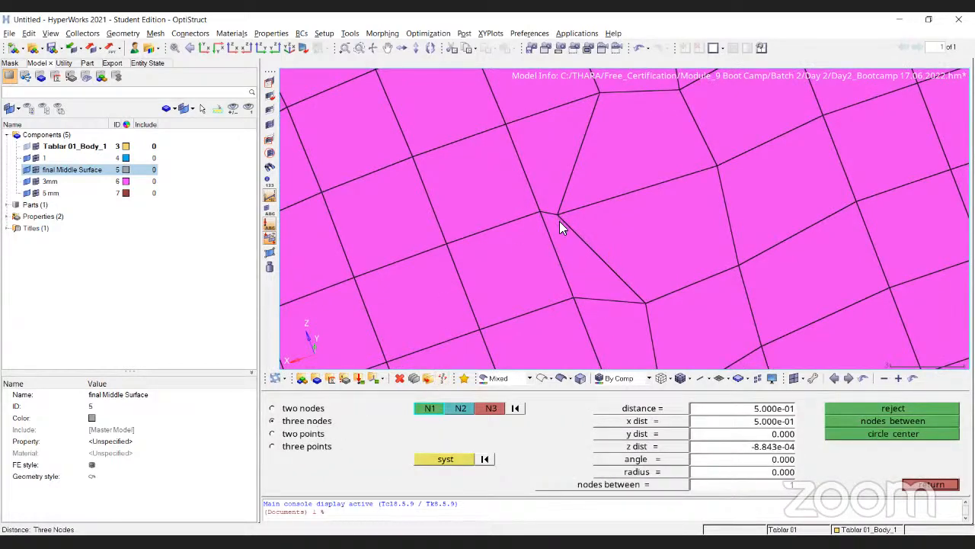
{"action": "left_click", "coordinate": [536, 211]}
{"action": "left_click", "coordinate": [572, 305]}
{"action": "left_click", "coordinate": [638, 310]}
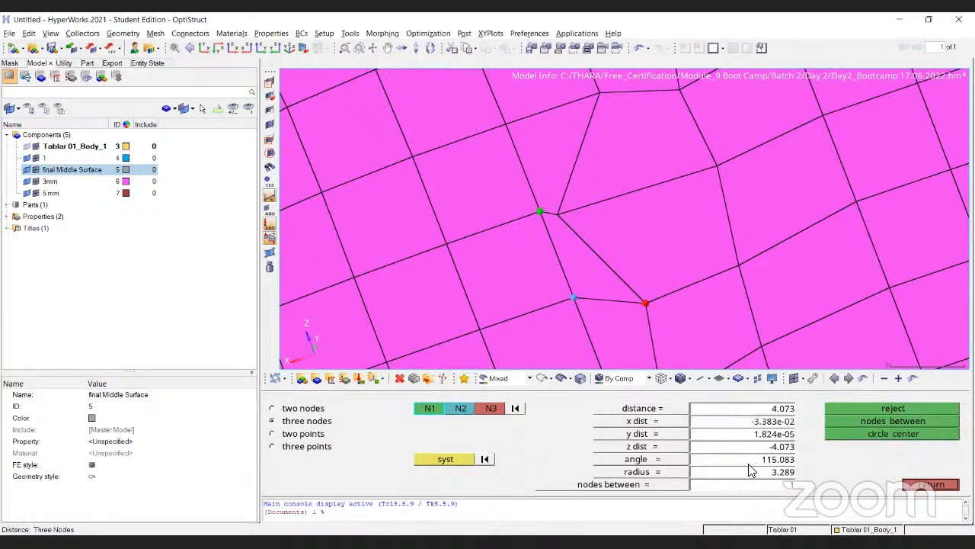
Step: Clear the picked nodes and set the three-node angle at the narrow quad's obtuse upper corner to 134.9 degrees
{"action": "left_click", "coordinate": [515, 410]}
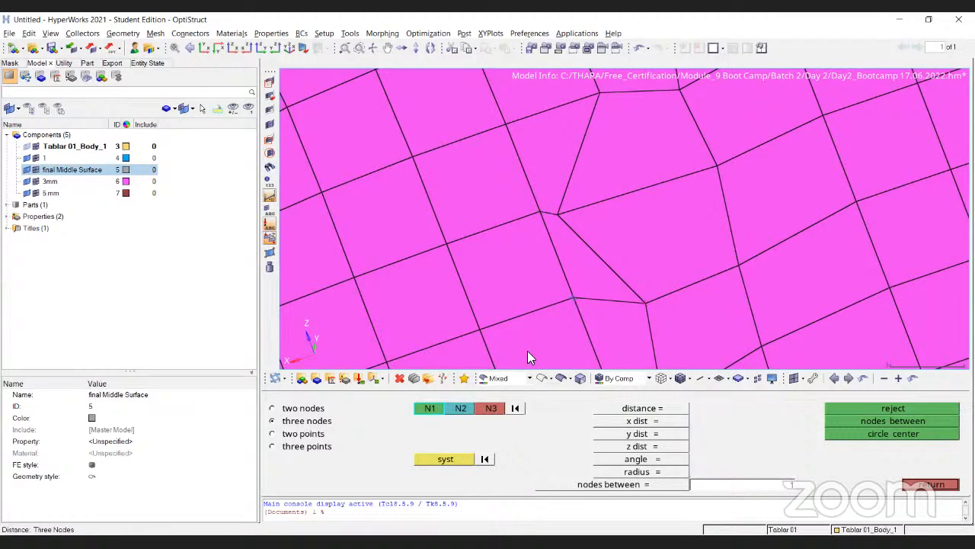
{"action": "left_click", "coordinate": [558, 214]}
{"action": "left_click", "coordinate": [516, 409]}
{"action": "left_click", "coordinate": [538, 211]}
{"action": "left_click", "coordinate": [558, 214]}
{"action": "left_click", "coordinate": [645, 303]}
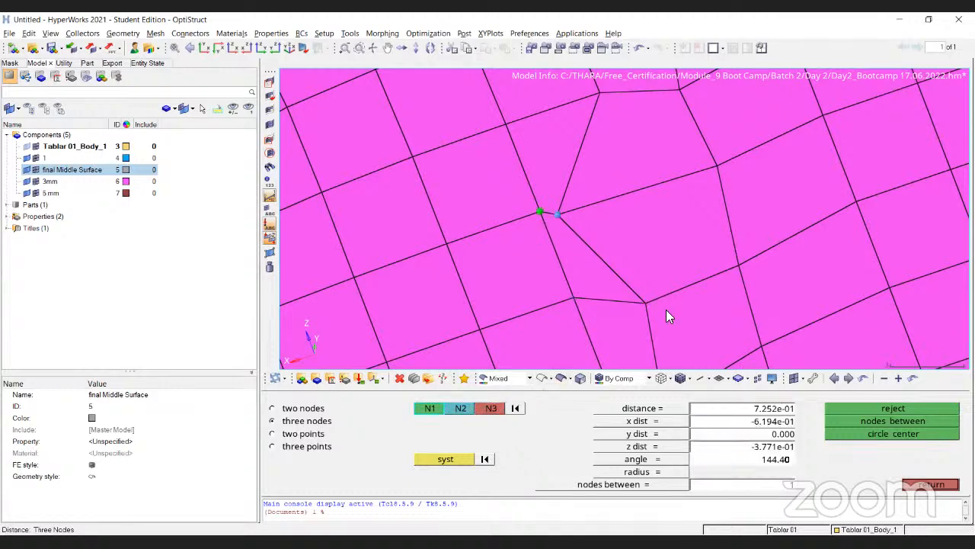
{"action": "double_click", "coordinate": [769, 462]}
{"action": "type", "text": "134.9"}
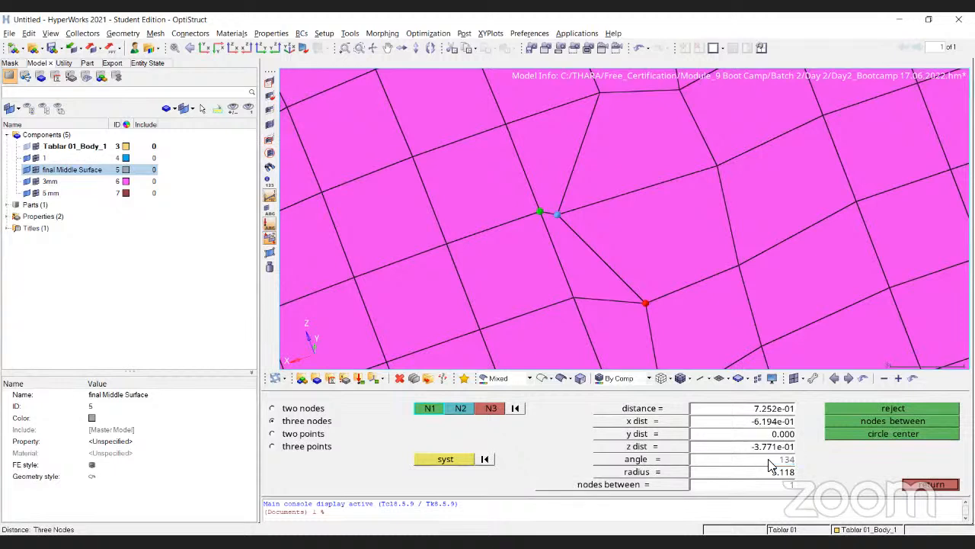
{"action": "key", "text": "Return"}
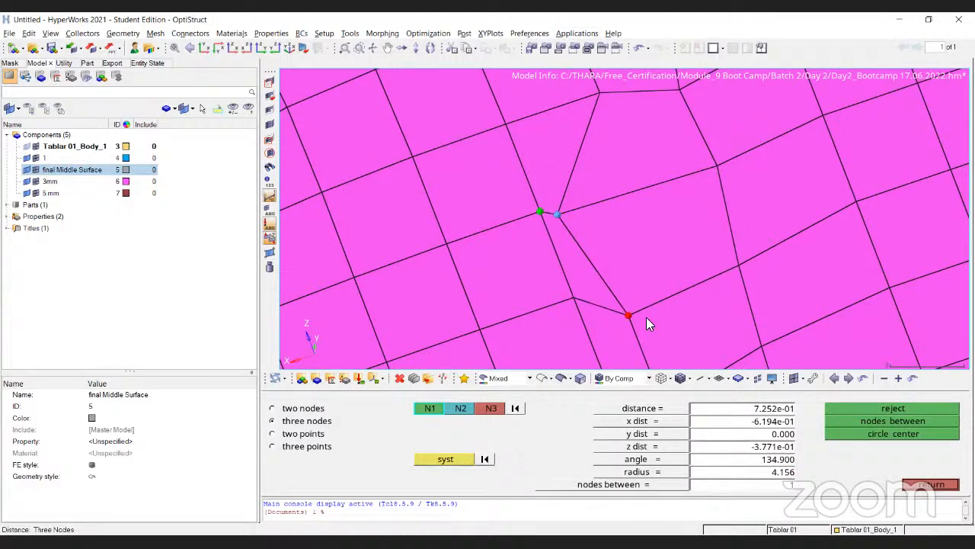
{"action": "key", "text": "Escape"}
{"action": "scroll", "coordinate": [545, 199], "scroll_direction": "down", "scroll_amount": 5}
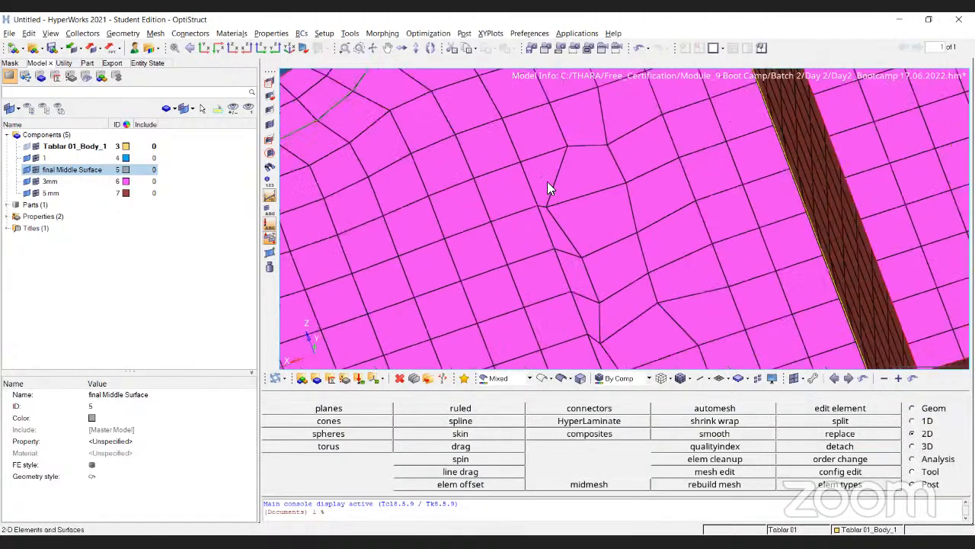
{"action": "scroll", "coordinate": [557, 214], "scroll_direction": "up", "scroll_amount": 5}
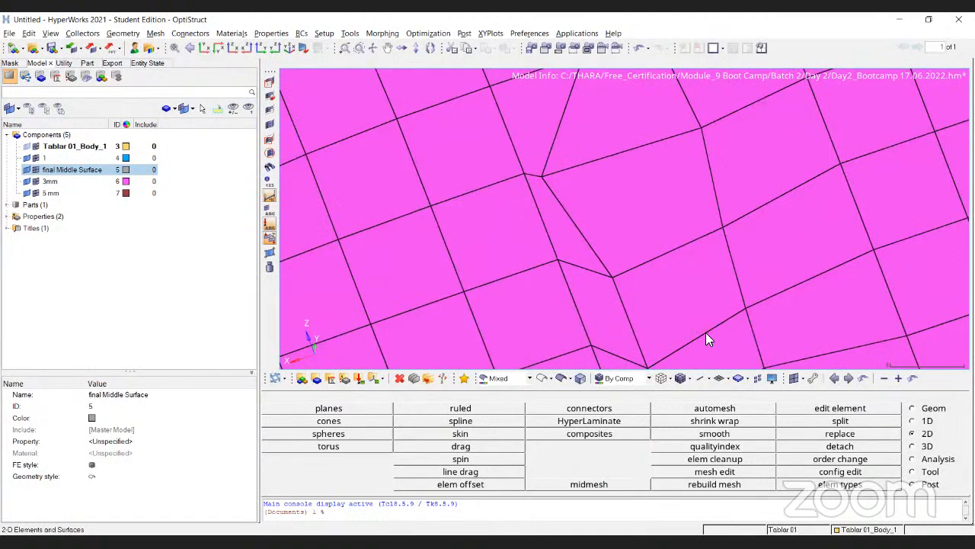
Step: Reopen the 2D element checks, and view the presentation slide on additional checks for 2D meshing
{"action": "key", "text": "F10"}
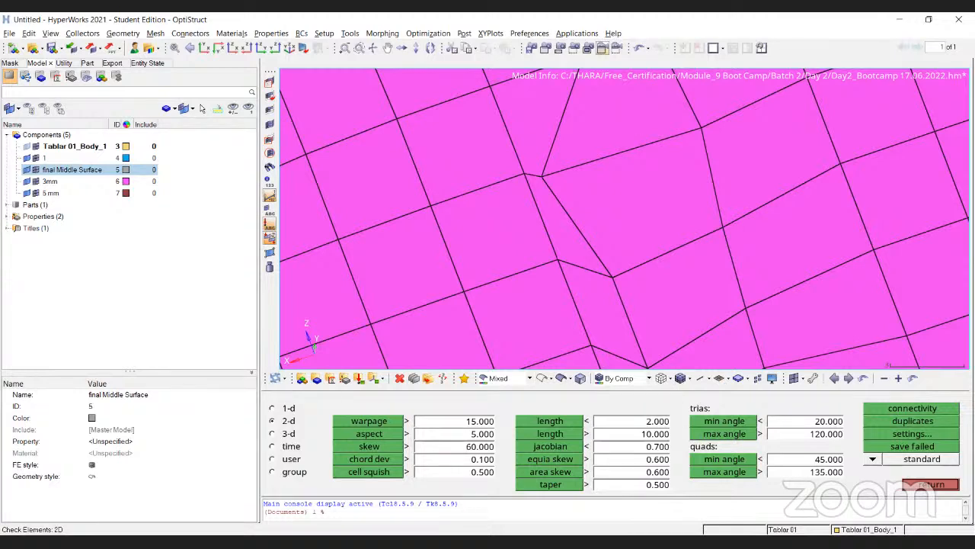
{"action": "key", "text": "alt+Tab"}
{"action": "key", "text": "Right"}
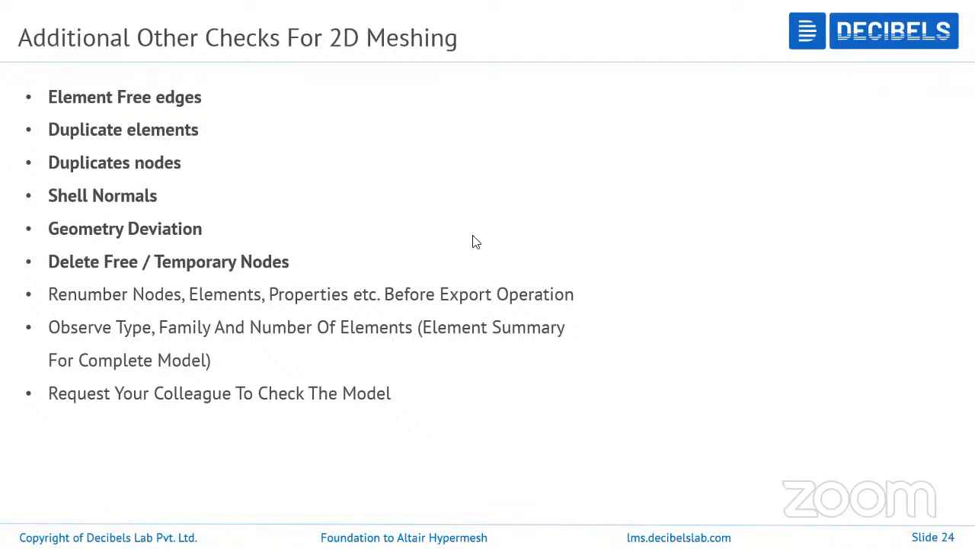
{"action": "key", "text": "alt+Tab"}
Step: Delete three adjacent floor elements along the straight rib near the small hole
{"action": "left_click_drag", "start_coordinate": [670, 210], "coordinate": [641, 269], "text": "ctrl"}
{"action": "right_click_drag", "start_coordinate": [669, 187], "coordinate": [646, 299], "text": "ctrl"}
{"action": "scroll", "coordinate": [646, 298], "scroll_direction": "up", "scroll_amount": 5}
{"action": "key", "text": "Escape"}
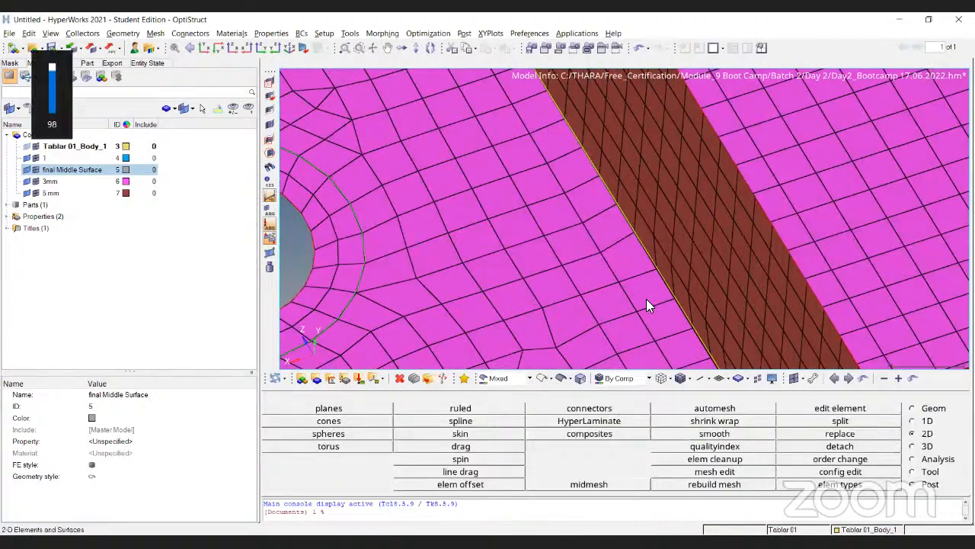
{"action": "key", "text": "F2"}
{"action": "left_click", "coordinate": [272, 408]}
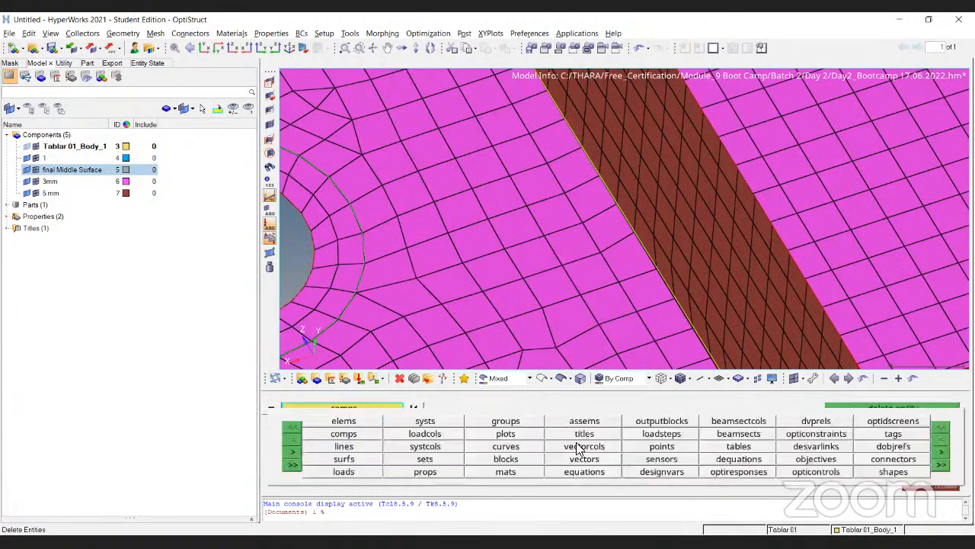
{"action": "left_click", "coordinate": [371, 419]}
{"action": "scroll", "coordinate": [673, 257], "scroll_direction": "up", "scroll_amount": 3}
{"action": "left_click", "coordinate": [610, 308]}
{"action": "left_click", "coordinate": [581, 258]}
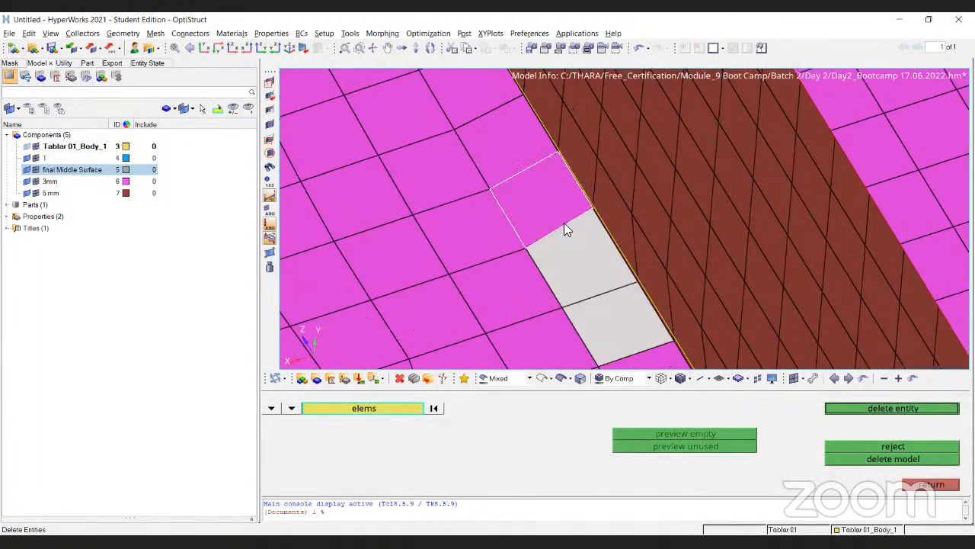
{"action": "left_click", "coordinate": [561, 218]}
{"action": "middle_click", "coordinate": [583, 173]}
{"action": "left_click_drag", "start_coordinate": [592, 192], "coordinate": [642, 273]}
{"action": "middle_click", "coordinate": [642, 273]}
{"action": "middle_click", "coordinate": [642, 273]}
{"action": "scroll", "coordinate": [579, 218], "scroll_direction": "down", "scroll_amount": 4}
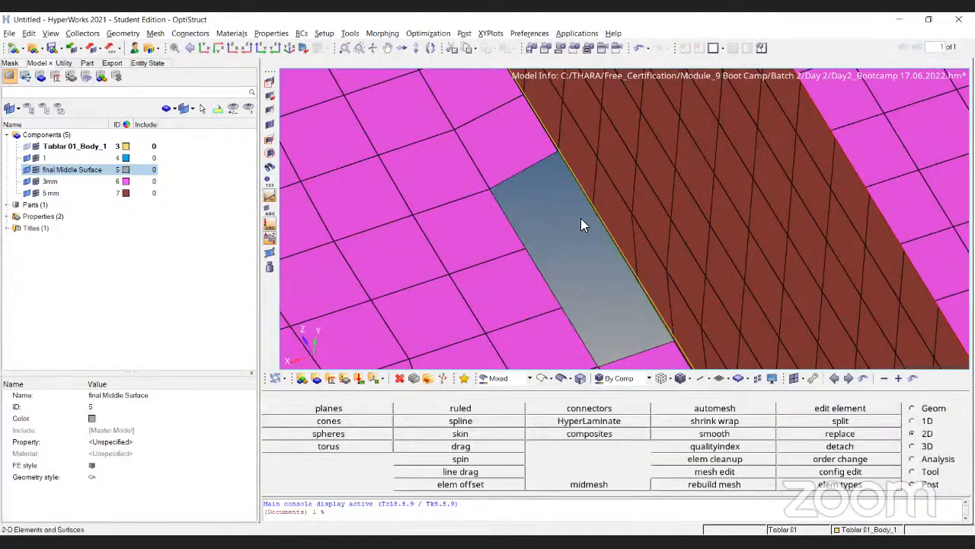
Step: Find the free edges of the mesh and examine them around the gap beside the straight rib
{"action": "key", "text": "shift+F3"}
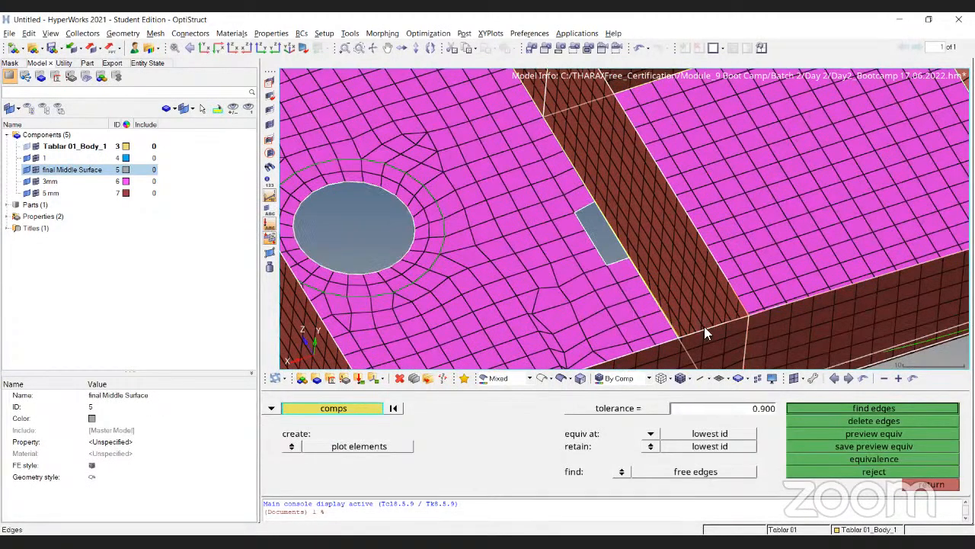
{"action": "left_click", "coordinate": [869, 412]}
{"action": "scroll", "coordinate": [575, 212], "scroll_direction": "up", "scroll_amount": 3}
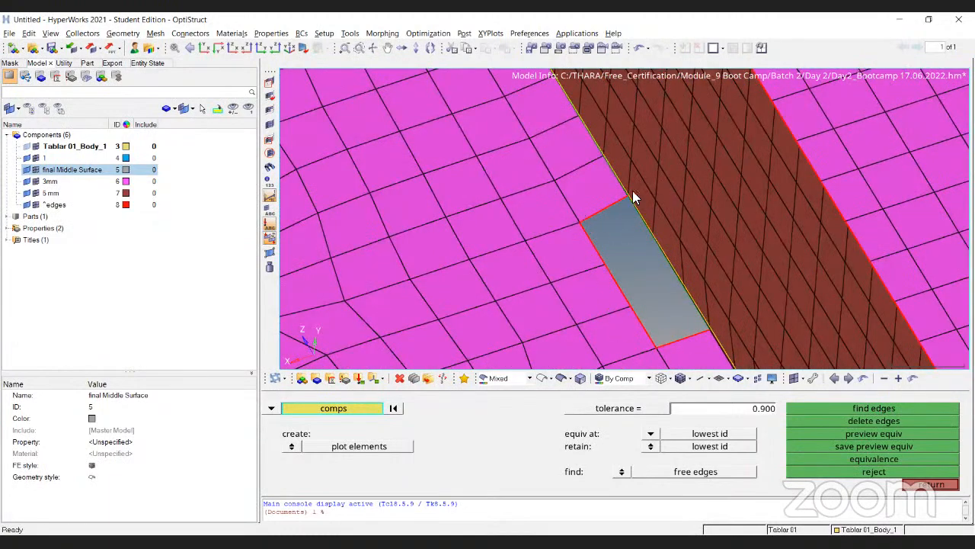
{"action": "right_click_drag", "start_coordinate": [611, 176], "coordinate": [579, 136], "text": "ctrl"}
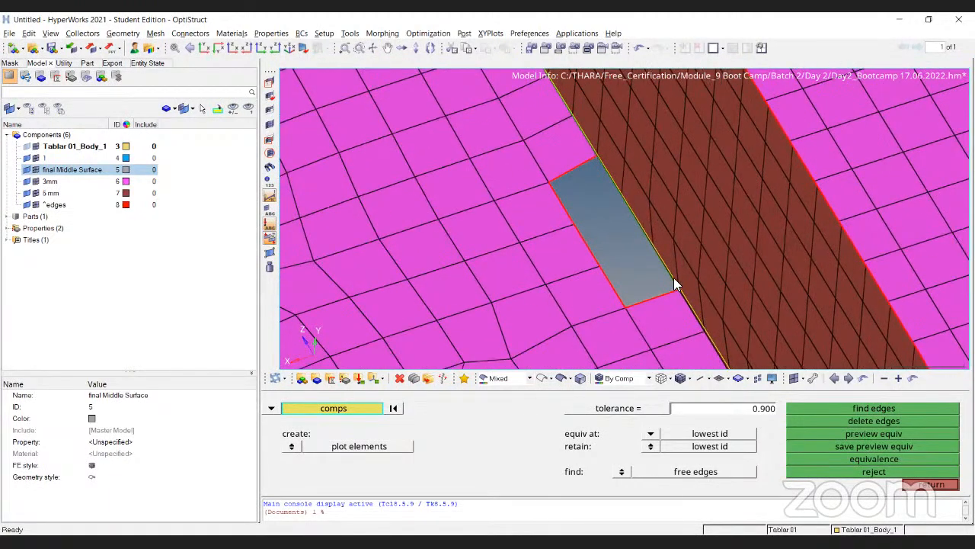
Step: Delete the found free edges and undo the deletion of the three floor elements beside the rib
{"action": "left_click", "coordinate": [864, 421]}
{"action": "right_click_drag", "start_coordinate": [724, 211], "coordinate": [678, 220], "text": "ctrl"}
{"action": "scroll", "coordinate": [678, 219], "scroll_direction": "down", "scroll_amount": 3}
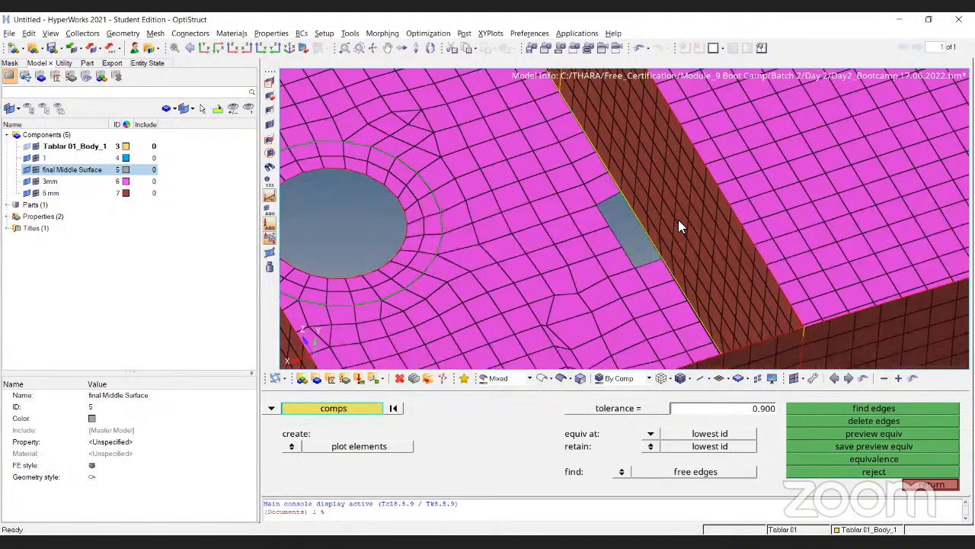
{"action": "key", "text": "ctrl+z"}
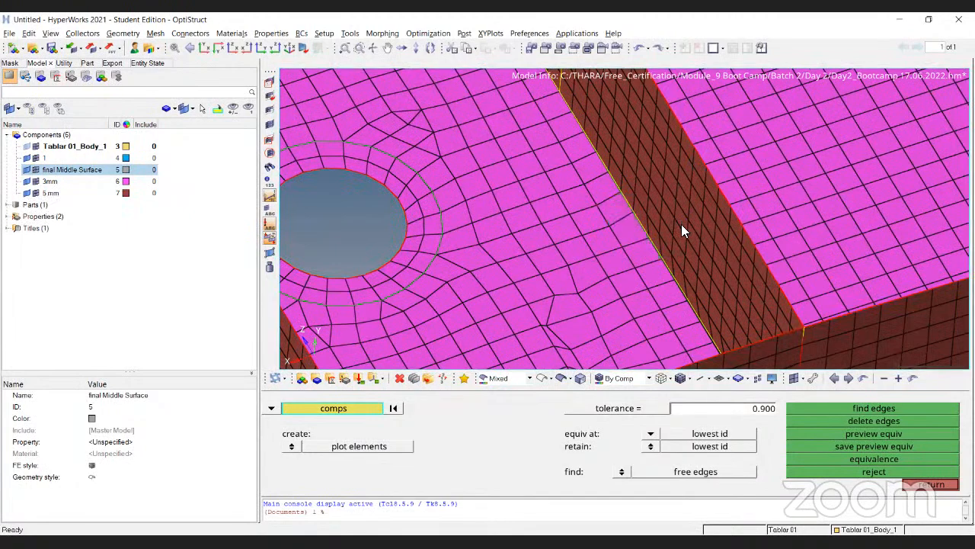
{"action": "scroll", "coordinate": [639, 227], "scroll_direction": "down", "scroll_amount": 5}
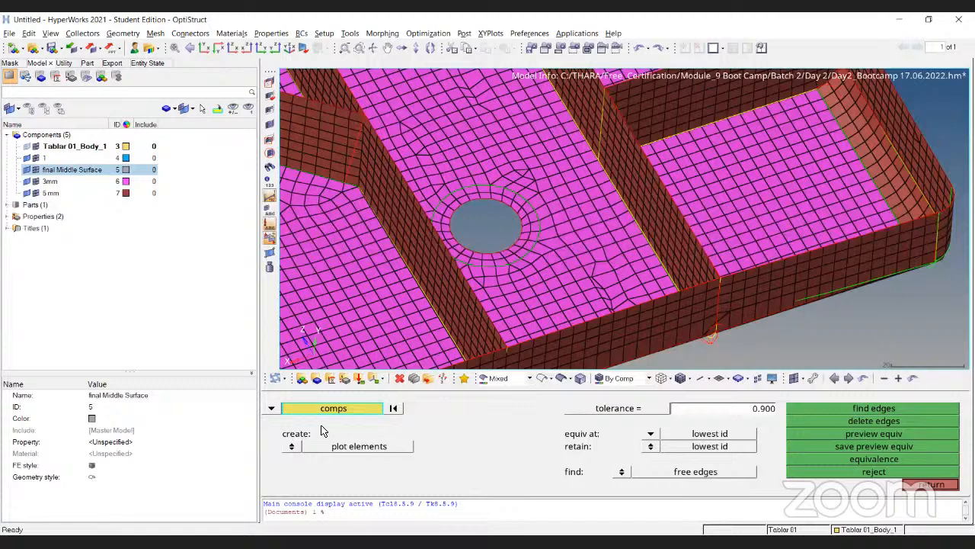
Step: Check the 2D mesh for duplicate elements, then fit the plate in view and leave the element checks
{"action": "key", "text": "F10"}
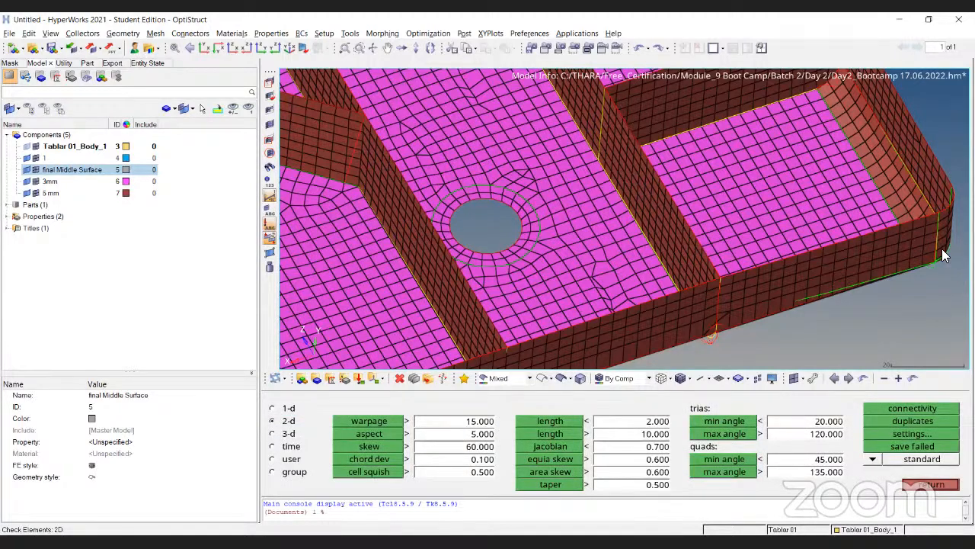
{"action": "left_click", "coordinate": [882, 422]}
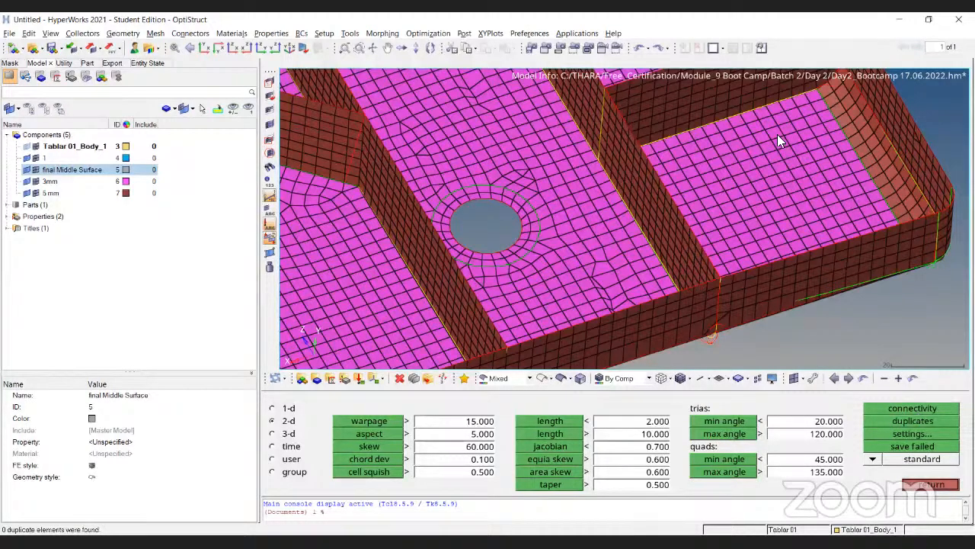
{"action": "key", "text": "f"}
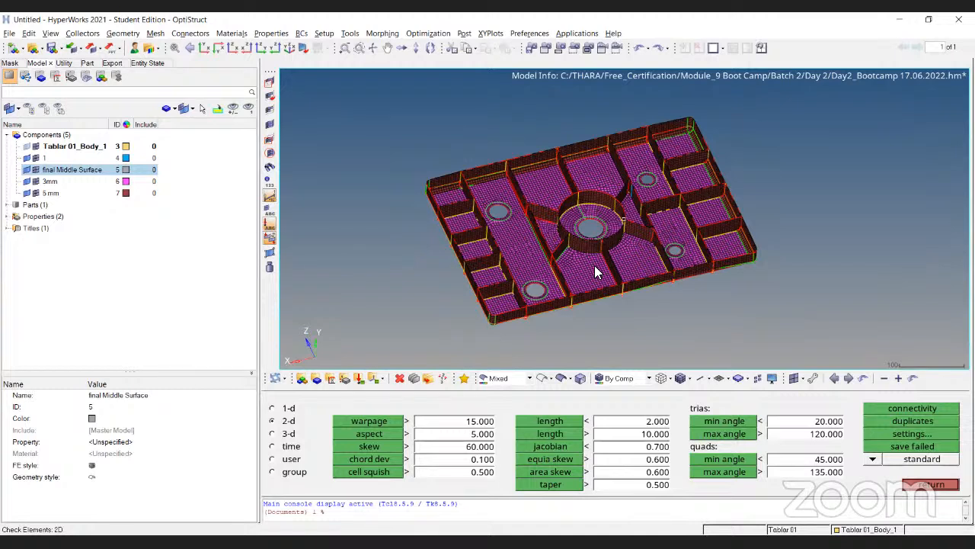
{"action": "left_click", "coordinate": [931, 484]}
{"action": "left_click", "coordinate": [931, 484]}
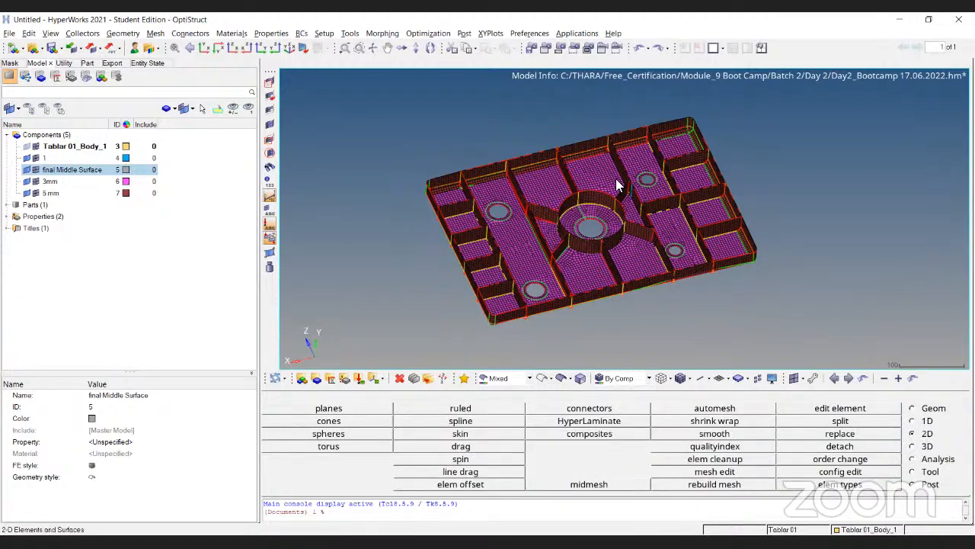
Step: Display the element normals of the entire ribbed plate mesh as a color display
{"action": "scroll", "coordinate": [567, 189], "scroll_direction": "up", "scroll_amount": 4}
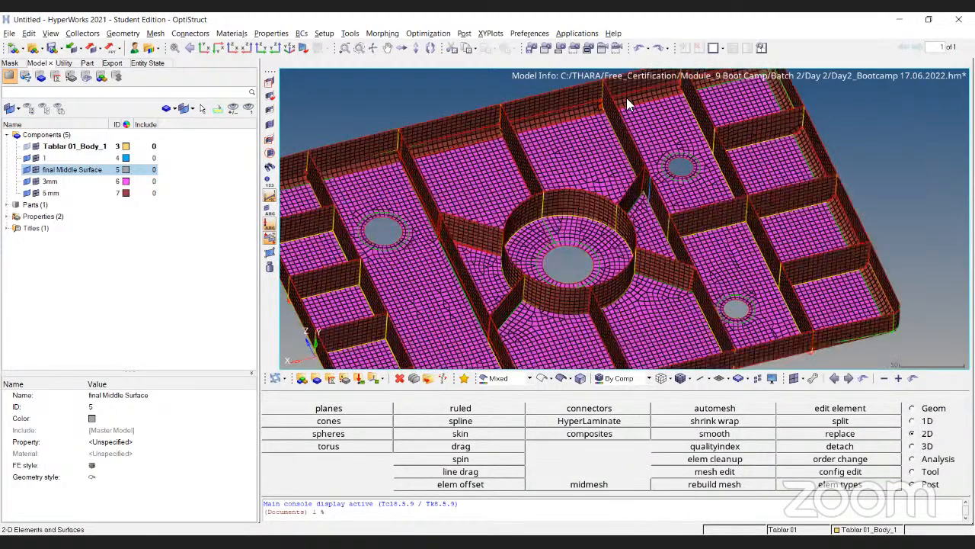
{"action": "scroll", "coordinate": [844, 288], "scroll_direction": "down", "scroll_amount": 6}
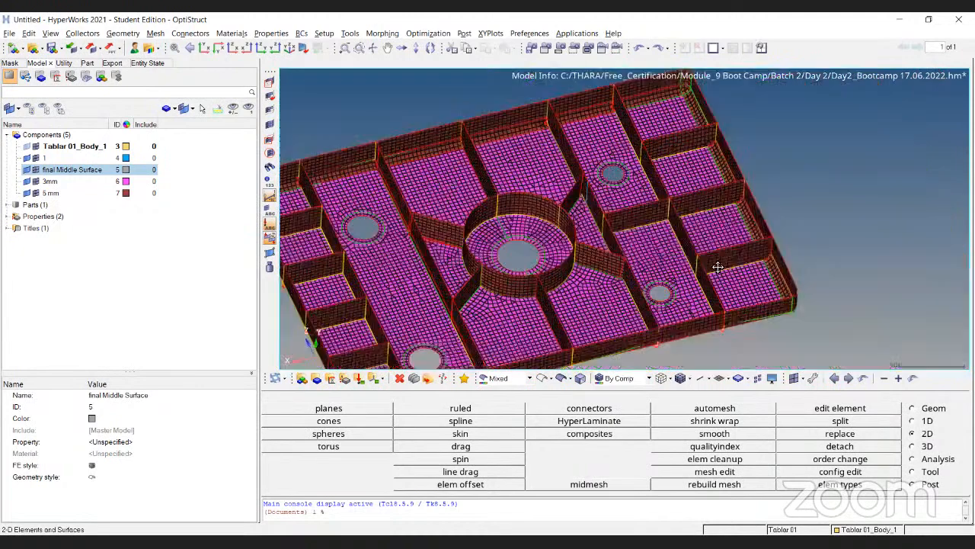
{"action": "left_click_drag", "start_coordinate": [812, 285], "coordinate": [768, 264], "text": "ctrl"}
{"action": "scroll", "coordinate": [473, 189], "scroll_direction": "up", "scroll_amount": 2}
{"action": "left_click_drag", "start_coordinate": [561, 185], "coordinate": [815, 240], "text": "ctrl"}
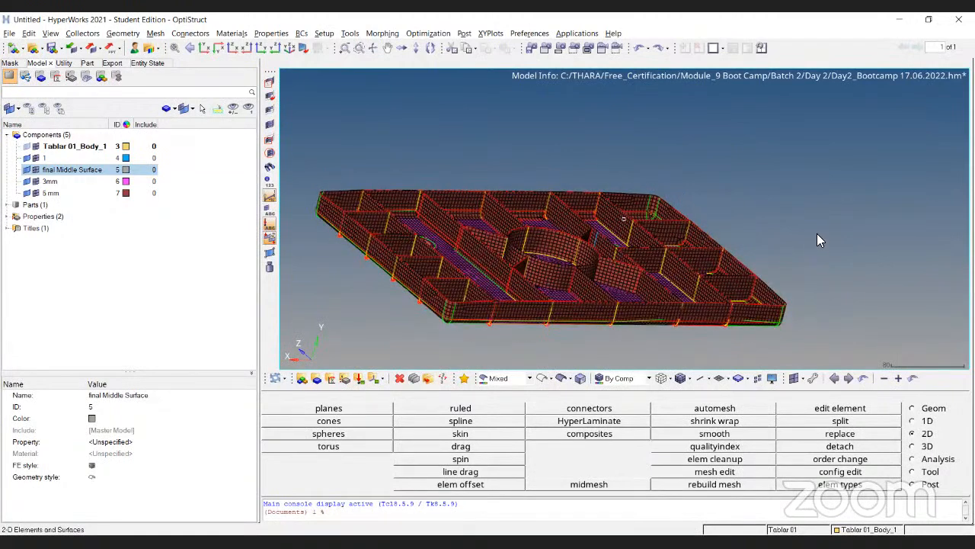
{"action": "key", "text": "shift+F10"}
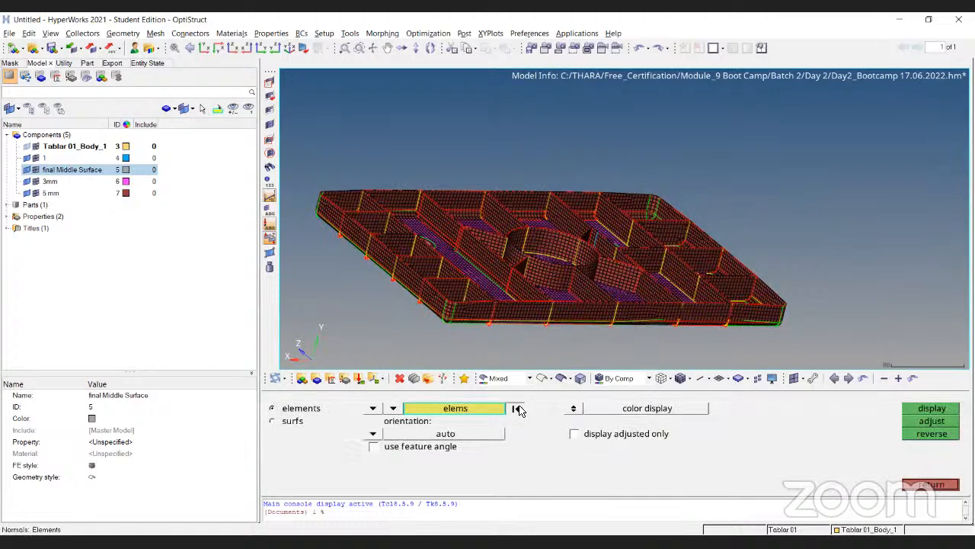
{"action": "scroll", "coordinate": [514, 155], "scroll_direction": "down", "scroll_amount": 3}
{"action": "left_click_drag", "start_coordinate": [396, 128], "coordinate": [749, 328], "text": "shift"}
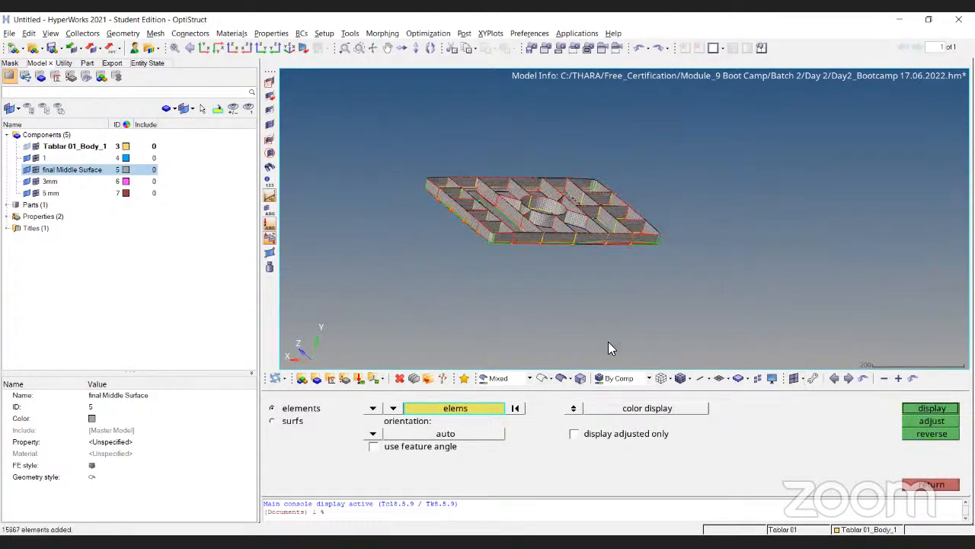
{"action": "left_click", "coordinate": [928, 409]}
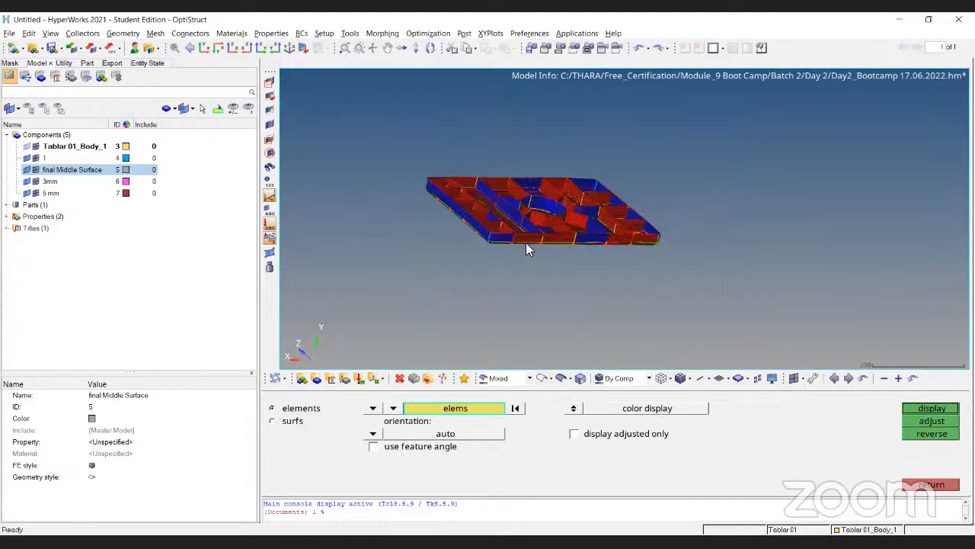
Step: Examine the orientation of the element normals on the ribs, central boss, floor panels and underside of the plate
{"action": "scroll", "coordinate": [529, 236], "scroll_direction": "up", "scroll_amount": 2}
{"action": "scroll", "coordinate": [770, 201], "scroll_direction": "up", "scroll_amount": 3, "text": "ctrl"}
{"action": "right_click_drag", "start_coordinate": [757, 170], "coordinate": [714, 200], "text": "ctrl"}
{"action": "left_click_drag", "start_coordinate": [713, 200], "coordinate": [654, 208], "text": "ctrl"}
{"action": "scroll", "coordinate": [591, 187], "scroll_direction": "up", "scroll_amount": 3, "text": "ctrl"}
{"action": "scroll", "coordinate": [591, 183], "scroll_direction": "down", "scroll_amount": 1, "text": "ctrl"}
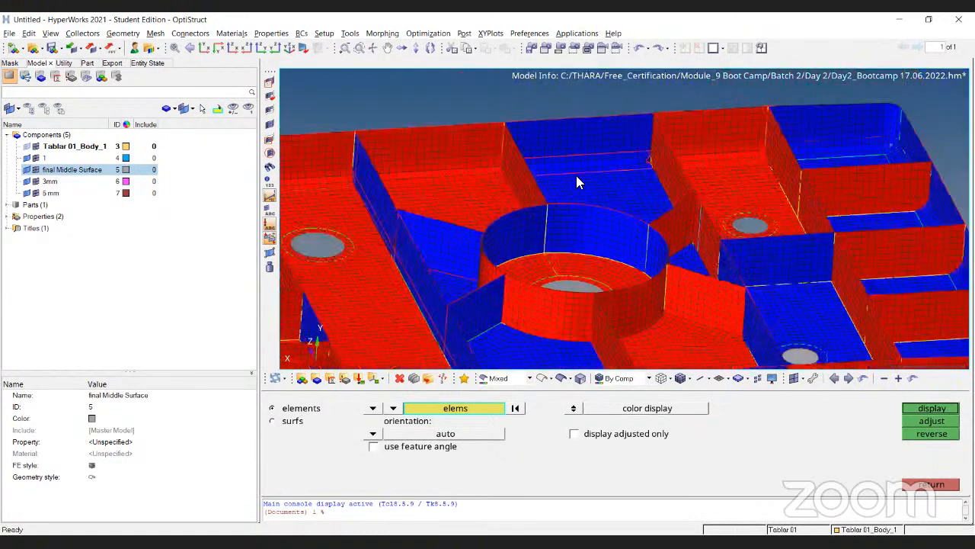
{"action": "left_click_drag", "start_coordinate": [591, 182], "coordinate": [495, 144], "text": "ctrl"}
{"action": "scroll", "coordinate": [495, 143], "scroll_direction": "up", "scroll_amount": 3, "text": "ctrl"}
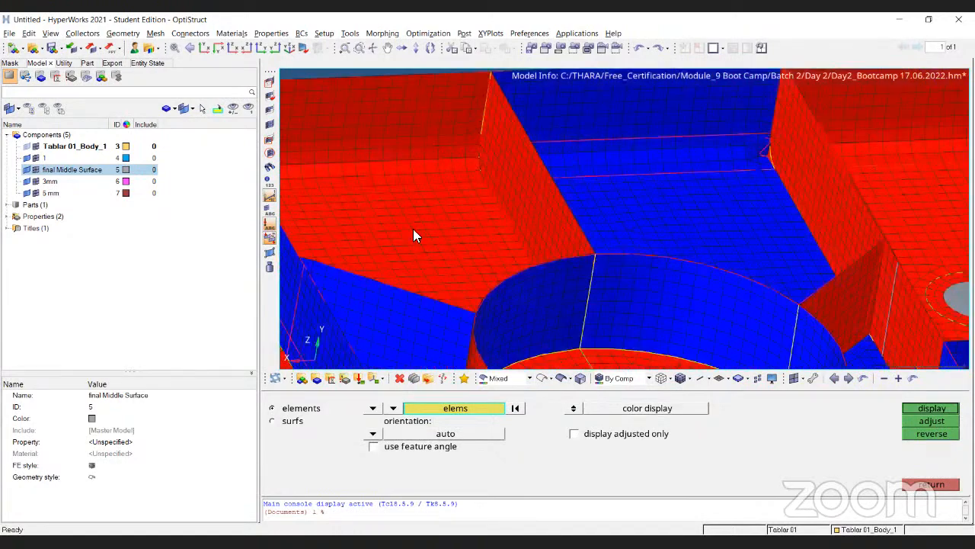
{"action": "scroll", "coordinate": [636, 118], "scroll_direction": "down", "scroll_amount": 3, "text": "ctrl"}
{"action": "scroll", "coordinate": [632, 133], "scroll_direction": "up", "scroll_amount": 2, "text": "ctrl"}
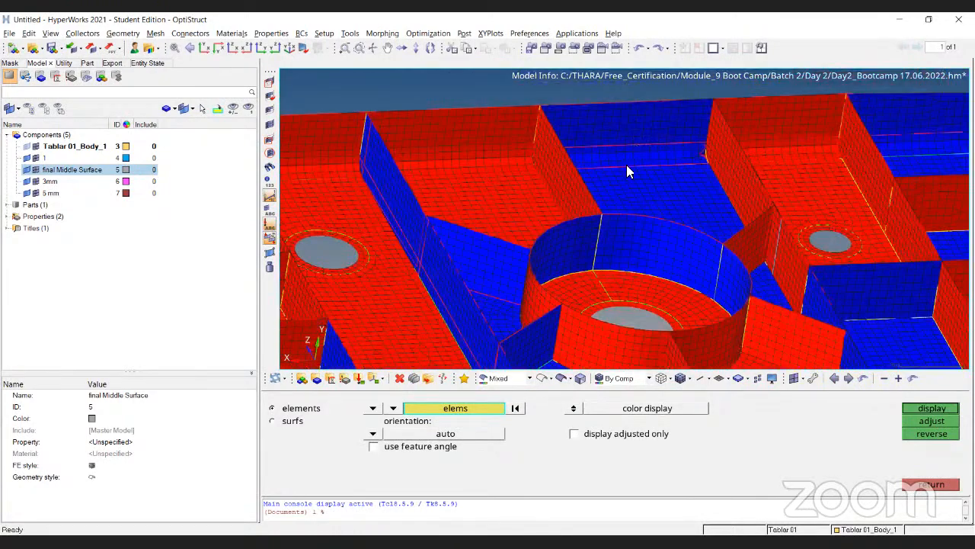
{"action": "scroll", "coordinate": [743, 152], "scroll_direction": "down", "scroll_amount": 3, "text": "ctrl"}
{"action": "left_click_drag", "start_coordinate": [716, 158], "coordinate": [492, 150], "text": "ctrl"}
{"action": "scroll", "coordinate": [491, 150], "scroll_direction": "down", "scroll_amount": 2, "text": "ctrl"}
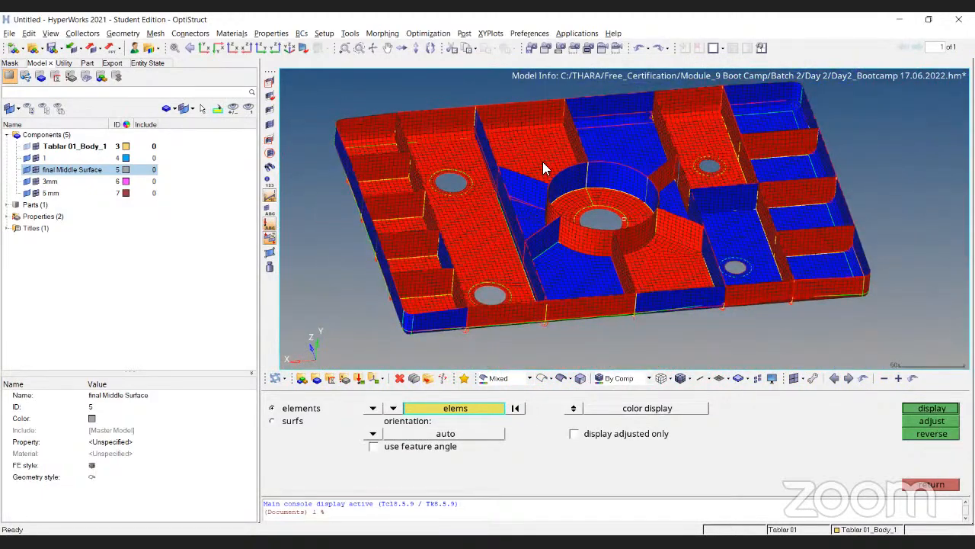
{"action": "left_click_drag", "start_coordinate": [664, 260], "coordinate": [522, 105], "text": "ctrl"}
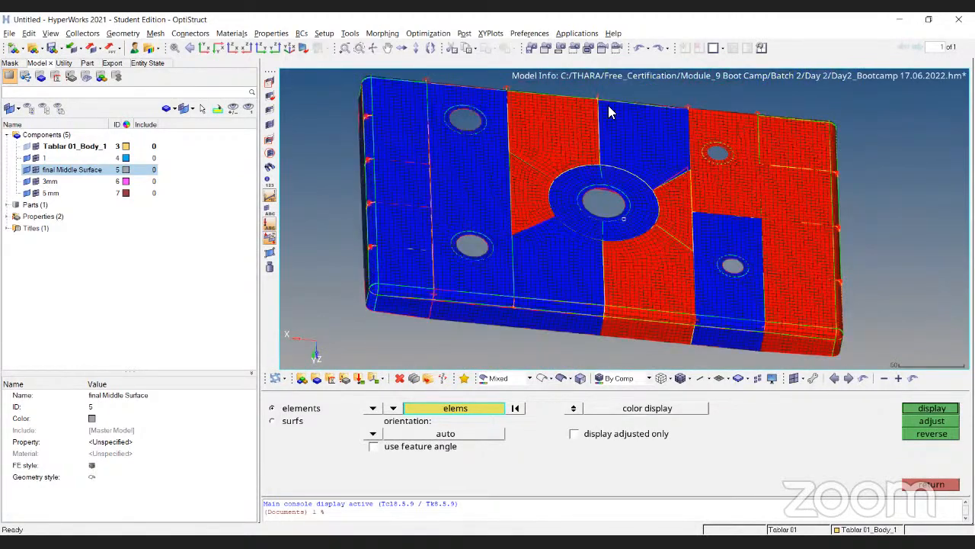
{"action": "left_click_drag", "start_coordinate": [662, 263], "coordinate": [724, 224], "text": "ctrl"}
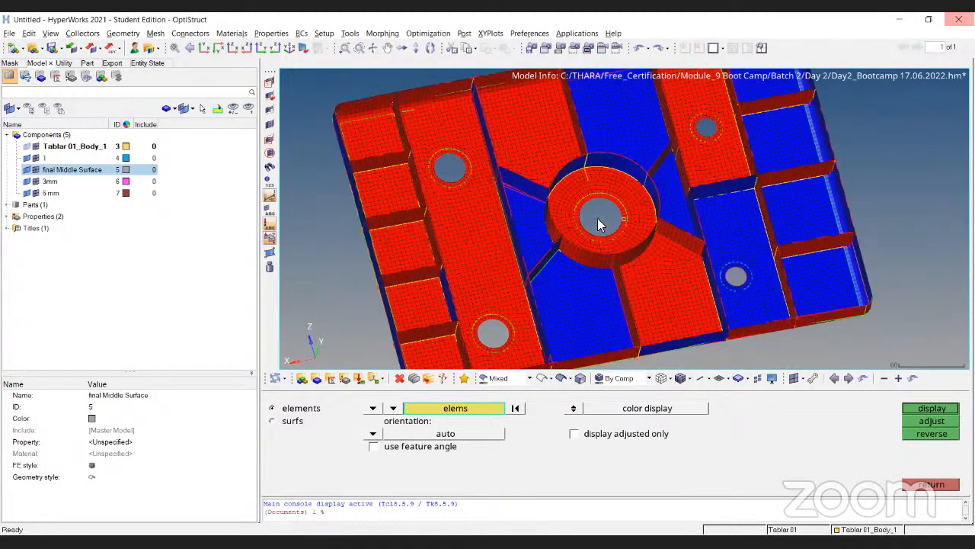
Step: Reverse the element normals of the short rib face between two small side pockets, and redisplay the whole mesh's normals
{"action": "left_click", "coordinate": [515, 407]}
{"action": "left_click_drag", "start_coordinate": [553, 257], "coordinate": [465, 261], "text": "ctrl"}
{"action": "scroll", "coordinate": [464, 260], "scroll_direction": "up", "scroll_amount": 3}
{"action": "left_click", "coordinate": [474, 220]}
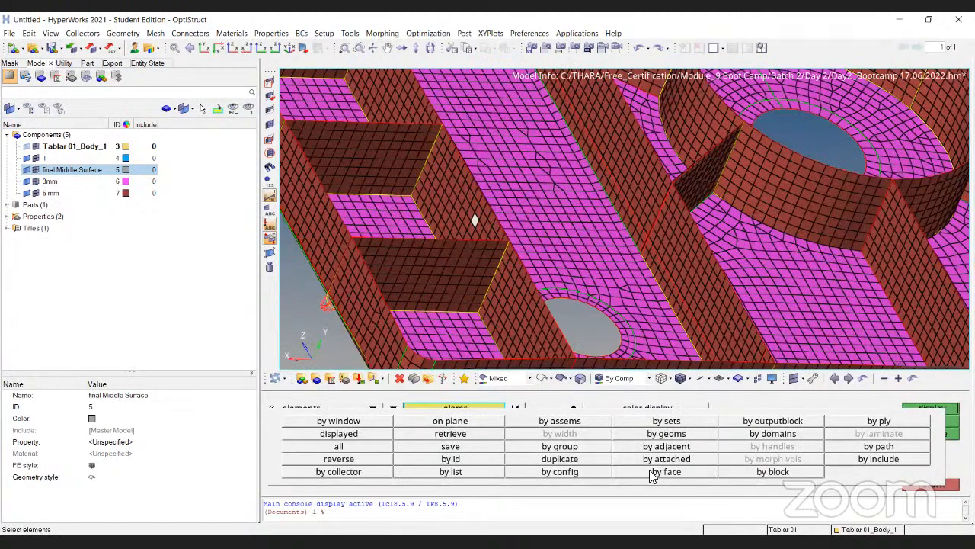
{"action": "left_click", "coordinate": [658, 473]}
{"action": "left_click", "coordinate": [942, 419]}
{"action": "left_click", "coordinate": [945, 433]}
{"action": "left_click", "coordinate": [481, 411]}
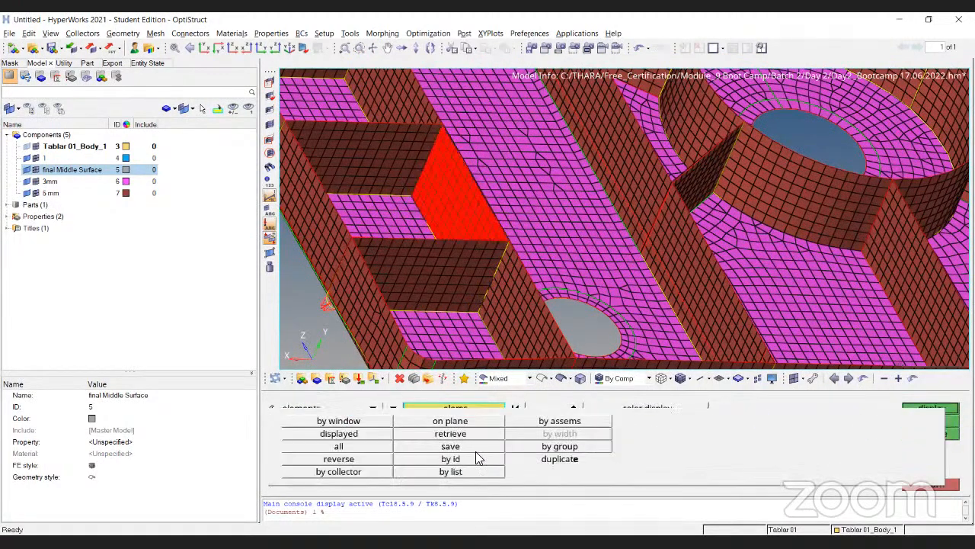
{"action": "left_click", "coordinate": [370, 442]}
{"action": "left_click", "coordinate": [928, 409]}
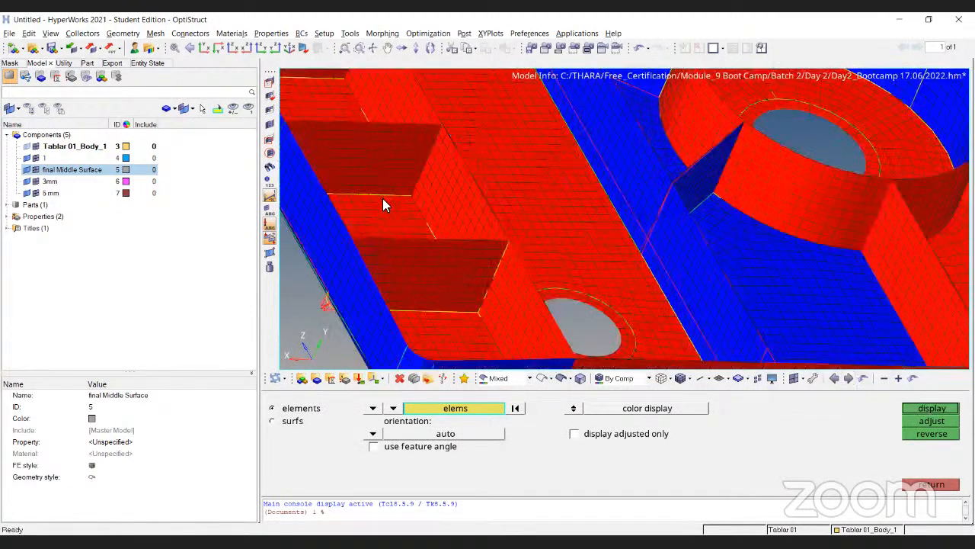
Step: Reverse the element normals of the cross rib between the two smallest-hole bays, and redisplay the normals of all displayed elements
{"action": "left_click_drag", "start_coordinate": [365, 100], "coordinate": [411, 191], "text": "ctrl"}
{"action": "left_click_drag", "start_coordinate": [386, 135], "coordinate": [417, 119], "text": "ctrl"}
{"action": "left_click_drag", "start_coordinate": [739, 169], "coordinate": [653, 215], "text": "ctrl"}
{"action": "scroll", "coordinate": [653, 215], "scroll_direction": "up", "scroll_amount": 5, "text": "ctrl"}
{"action": "left_click", "coordinate": [519, 409]}
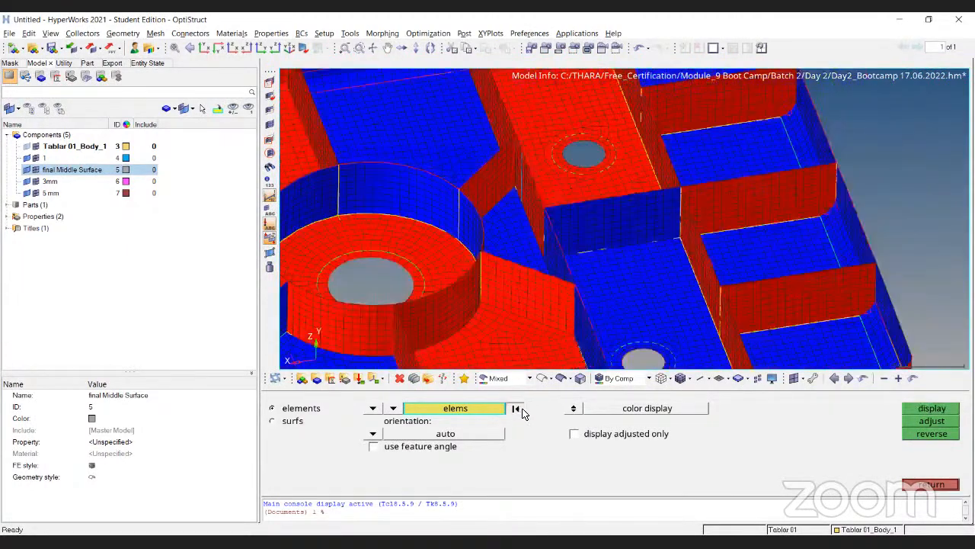
{"action": "scroll", "coordinate": [621, 197], "scroll_direction": "up", "scroll_amount": 3}
{"action": "left_click", "coordinate": [485, 411]}
{"action": "left_click", "coordinate": [655, 472]}
{"action": "left_click", "coordinate": [922, 408]}
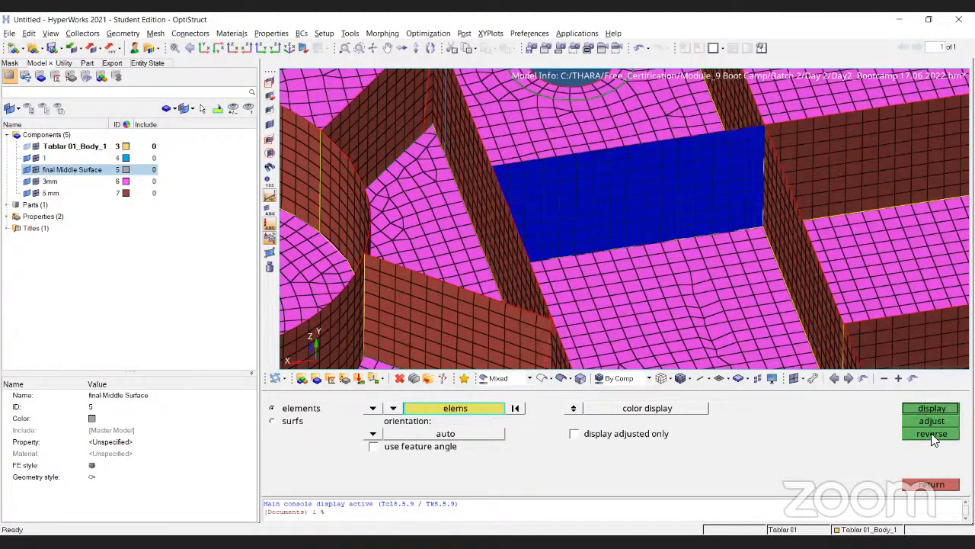
{"action": "left_click", "coordinate": [931, 434]}
{"action": "left_click", "coordinate": [467, 410]}
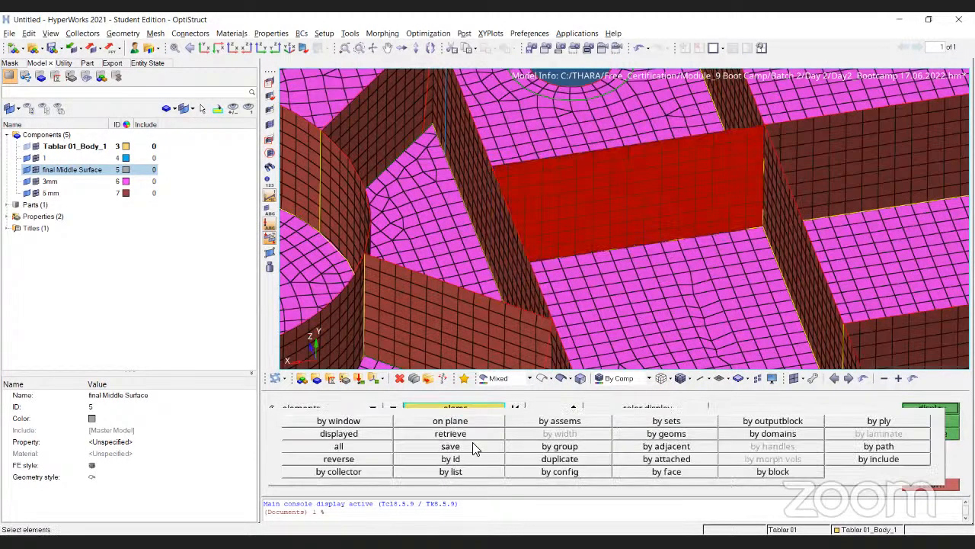
{"action": "left_click", "coordinate": [355, 431]}
{"action": "left_click", "coordinate": [939, 410]}
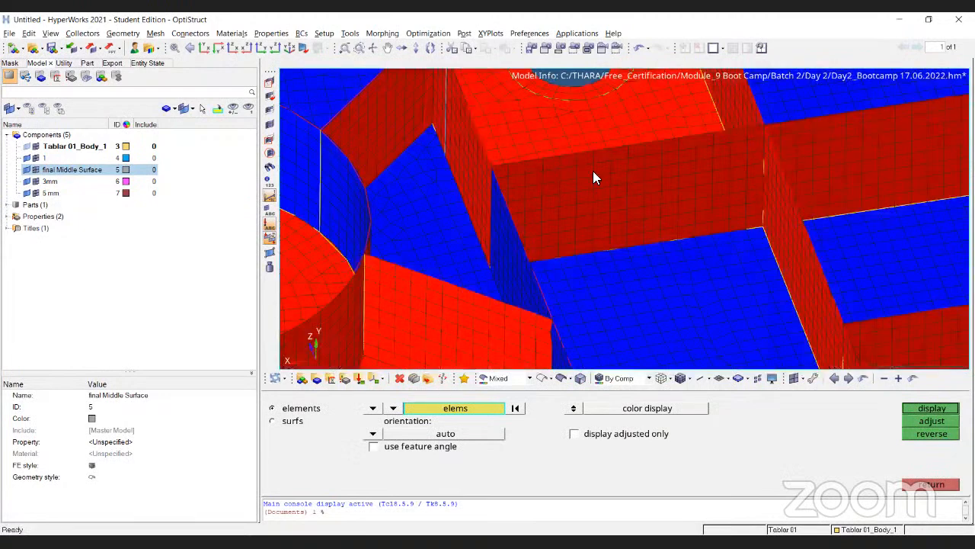
Step: Reverse the normals of the same cross rib's face back and redisplay the normals of all displayed elements
{"action": "scroll", "coordinate": [593, 173], "scroll_direction": "down", "scroll_amount": 8, "text": "ctrl"}
{"action": "left_click_drag", "start_coordinate": [559, 178], "coordinate": [592, 171], "text": "ctrl"}
{"action": "scroll", "coordinate": [592, 173], "scroll_direction": "up", "scroll_amount": 2, "text": "ctrl"}
{"action": "left_click_drag", "start_coordinate": [762, 259], "coordinate": [610, 200], "text": "ctrl"}
{"action": "scroll", "coordinate": [610, 200], "scroll_direction": "up", "scroll_amount": 3, "text": "ctrl"}
{"action": "scroll", "coordinate": [610, 204], "scroll_direction": "up", "scroll_amount": 4, "text": "ctrl"}
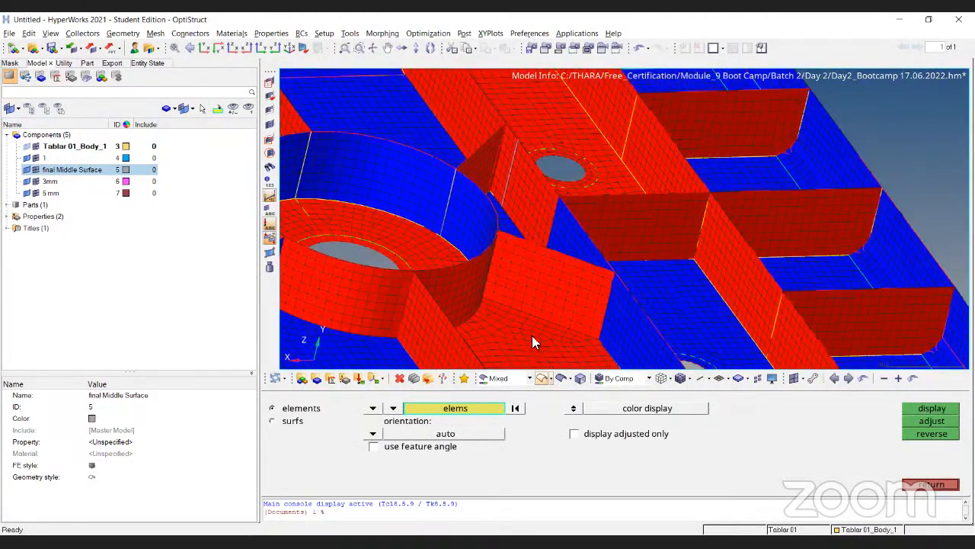
{"action": "scroll", "coordinate": [597, 251], "scroll_direction": "up", "scroll_amount": 3, "text": "ctrl"}
{"action": "left_click", "coordinate": [657, 204]}
{"action": "left_click", "coordinate": [486, 408]}
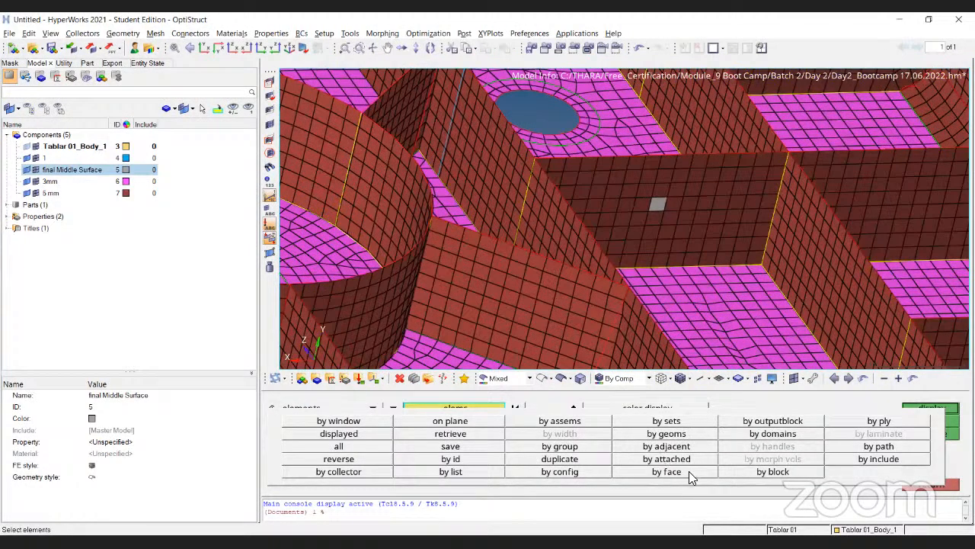
{"action": "left_click", "coordinate": [681, 472]}
{"action": "left_click", "coordinate": [915, 410]}
{"action": "left_click", "coordinate": [920, 435]}
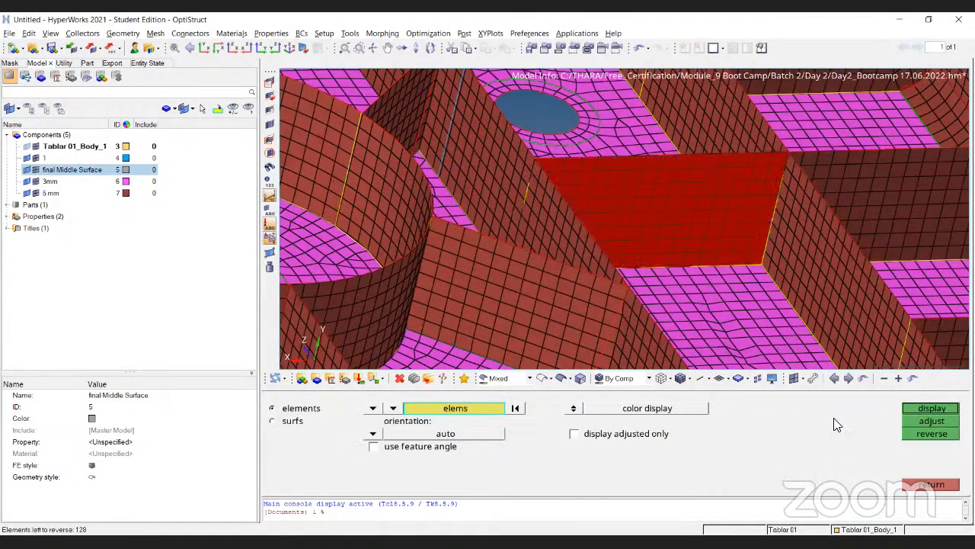
{"action": "left_click", "coordinate": [470, 407]}
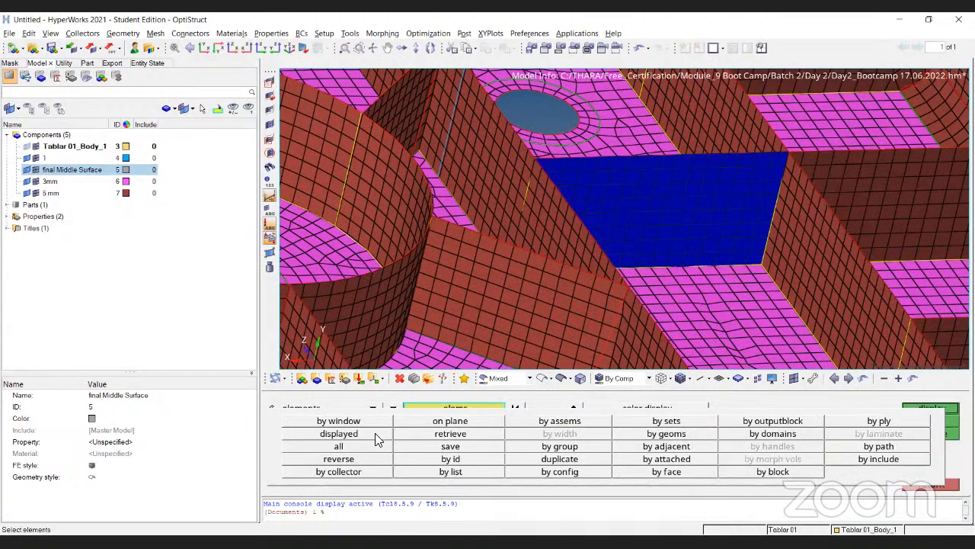
{"action": "left_click", "coordinate": [339, 432]}
{"action": "left_click", "coordinate": [929, 409]}
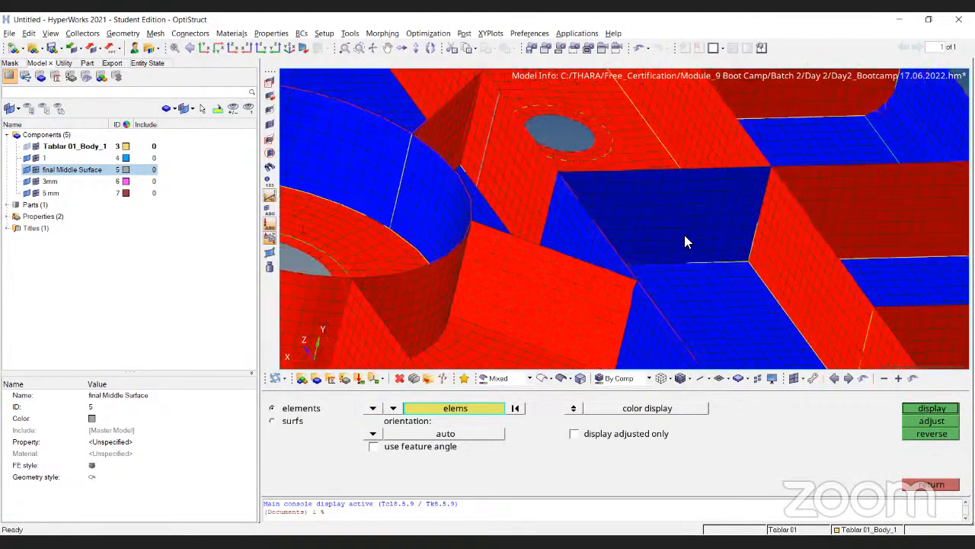
Step: Examine the normals over the whole plate, and switch to the presentation slide on how not to mesh
{"action": "scroll", "coordinate": [680, 208], "scroll_direction": "down", "scroll_amount": 7}
{"action": "left_click_drag", "start_coordinate": [701, 240], "coordinate": [651, 298], "text": "ctrl"}
{"action": "scroll", "coordinate": [651, 297], "scroll_direction": "down", "scroll_amount": 5}
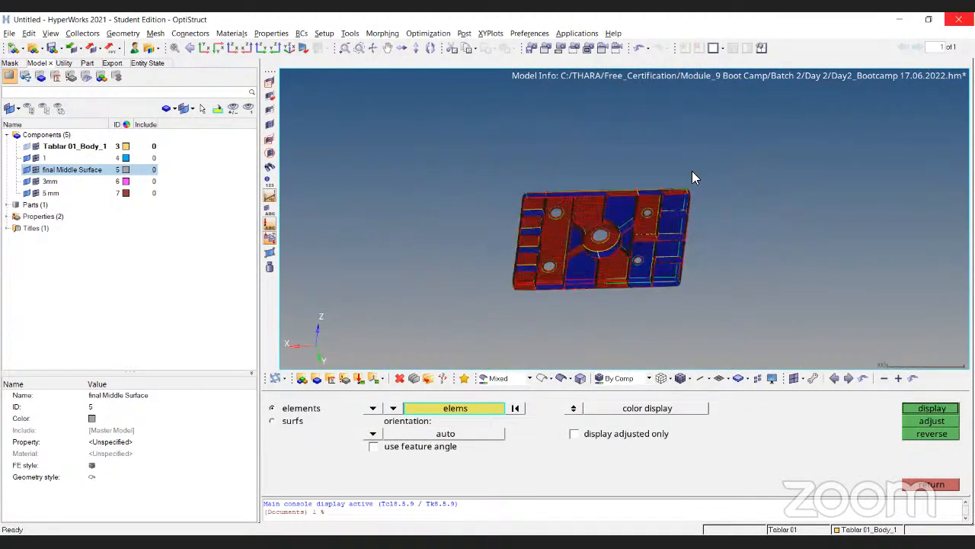
{"action": "left_click_drag", "start_coordinate": [543, 196], "coordinate": [731, 200], "text": "ctrl"}
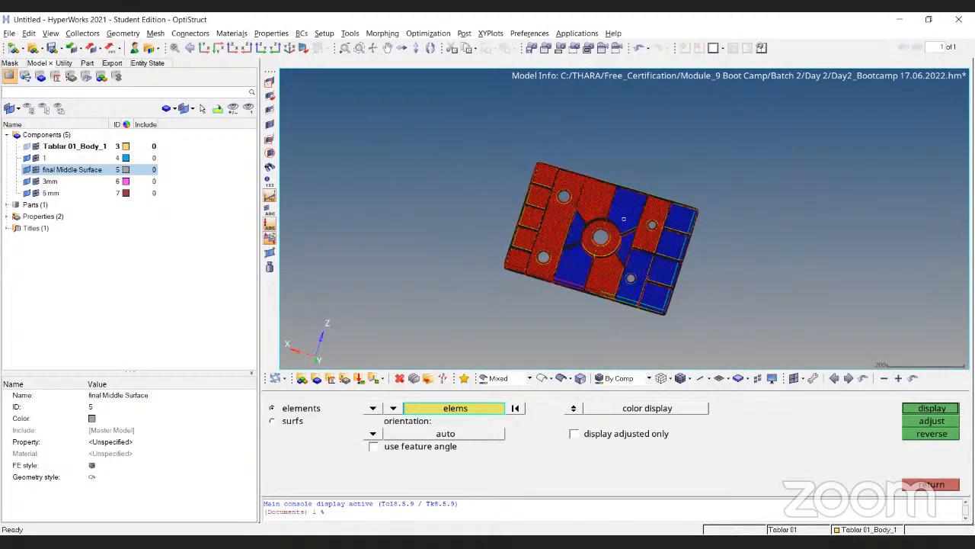
{"action": "key", "text": "alt+Tab"}
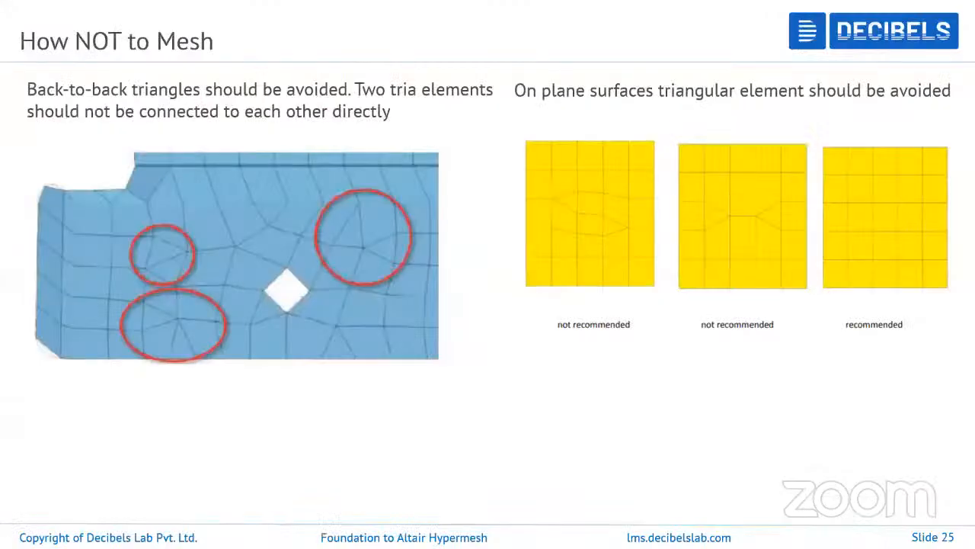